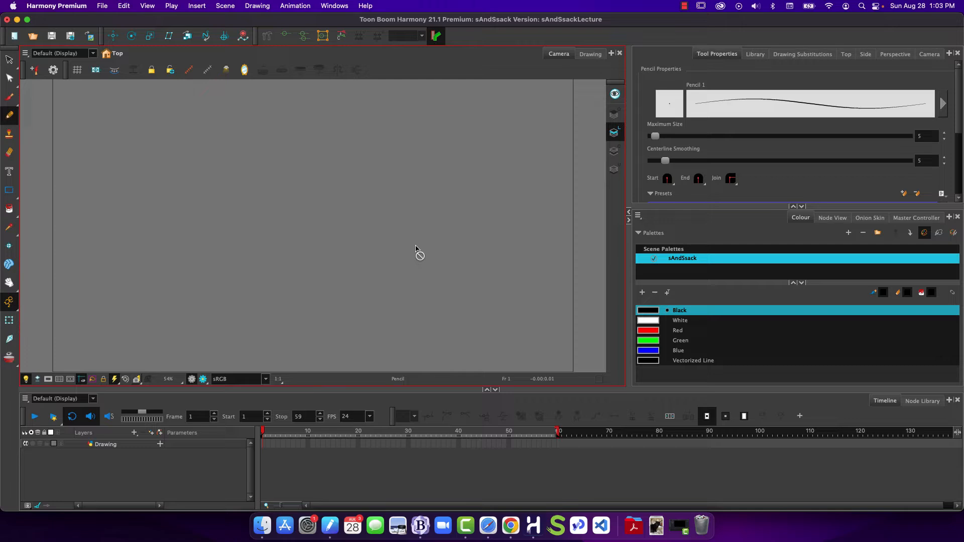
# - Switch the Focus On Mouse Enter option off and back on in the general preferences, and close the preferences
pyautogui.click(67, 10)
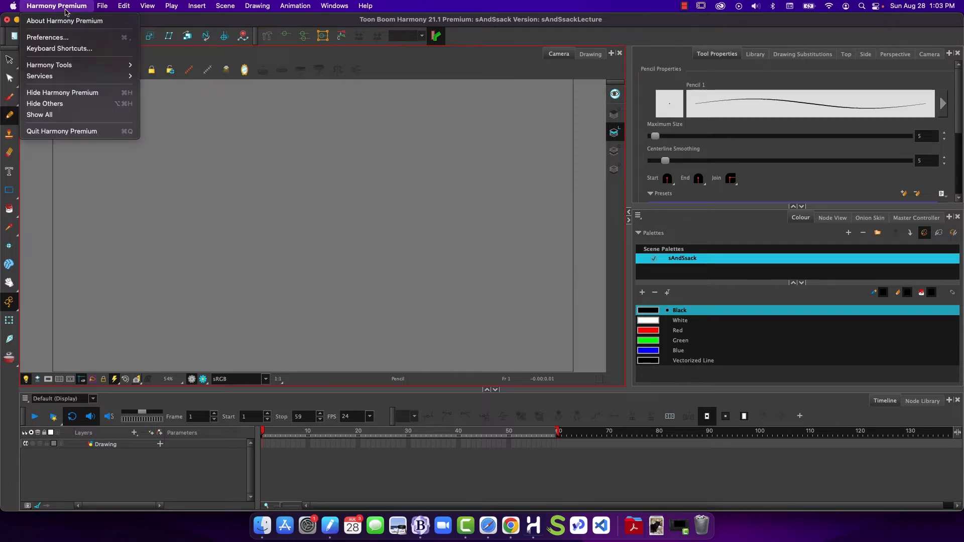
pyautogui.click(44, 38)
pyautogui.click(44, 38)
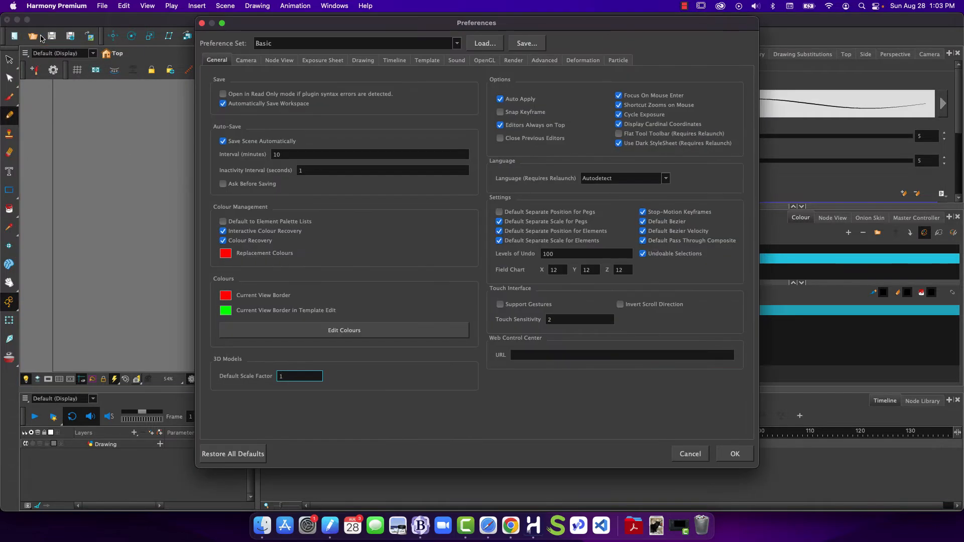
pyautogui.click(618, 96)
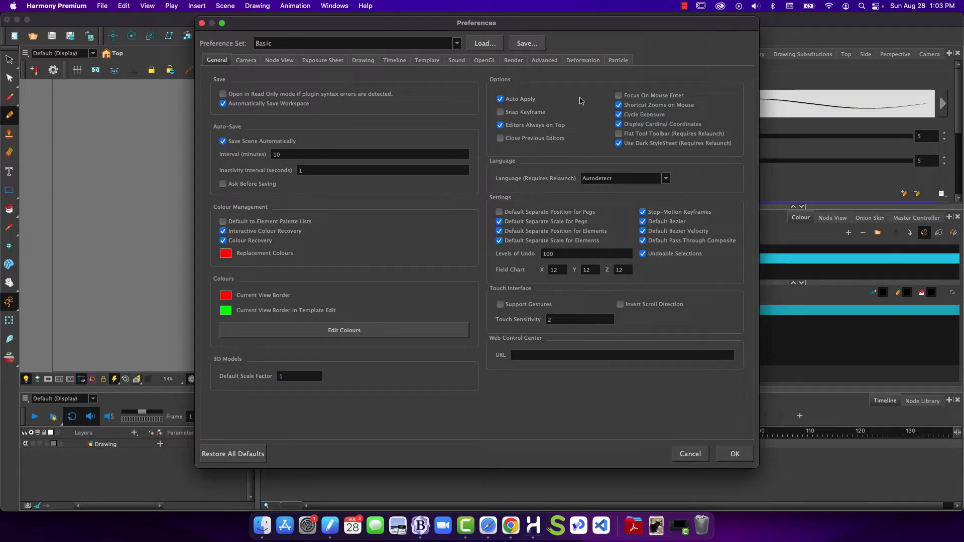
pyautogui.click(618, 95)
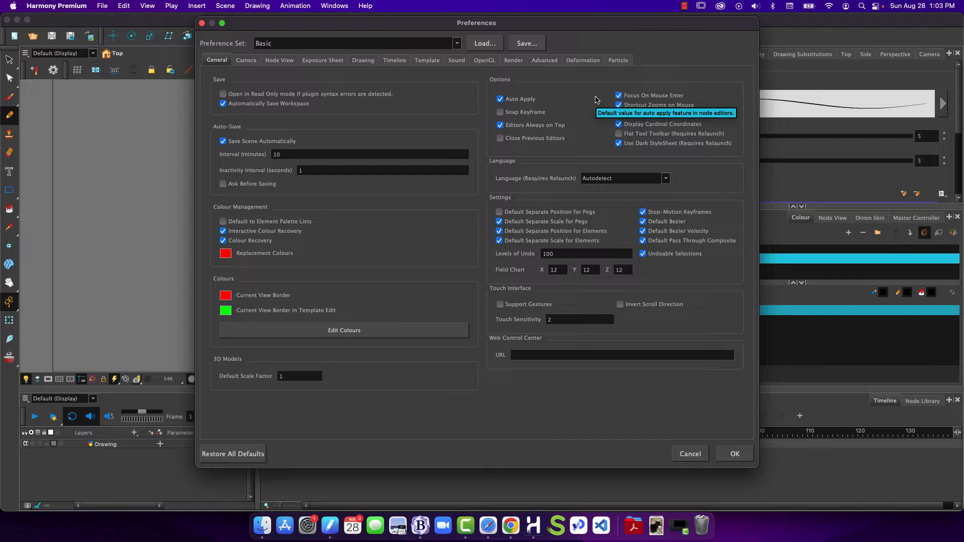
pyautogui.click(201, 23)
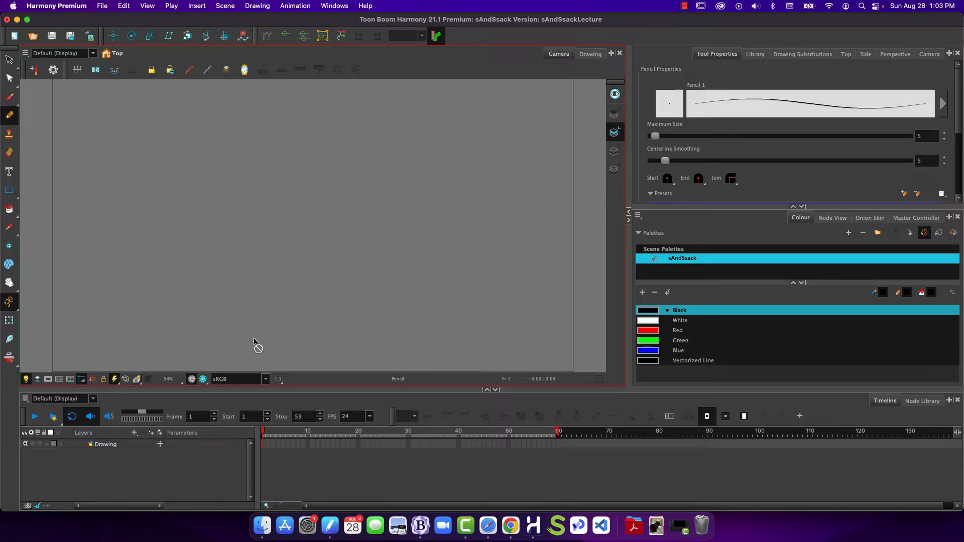
# - Zoom the camera view out to 50% so the entire camera frame fits in view
pyautogui.scroll(-1, 238, 314)
pyautogui.scroll(1, 238, 314)
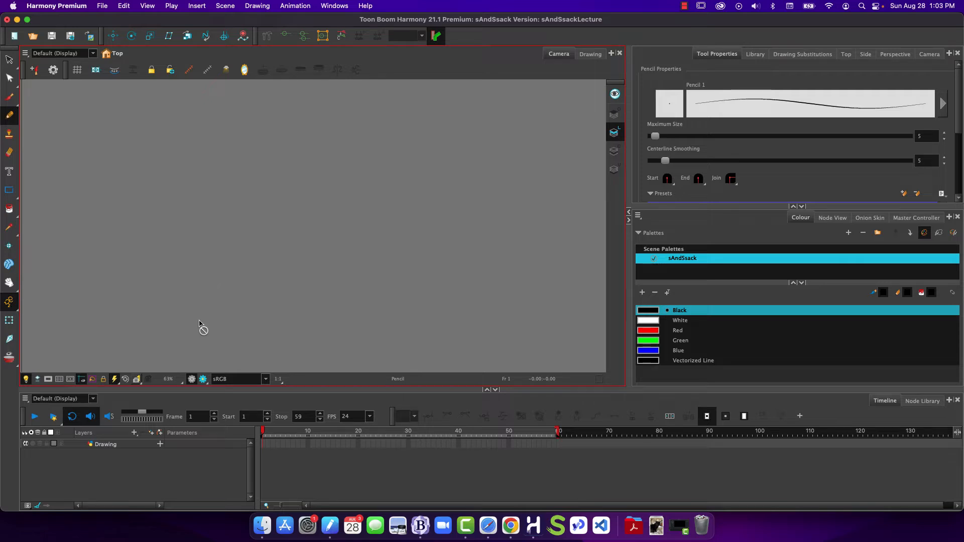
pyautogui.scroll(-1, 165, 310)
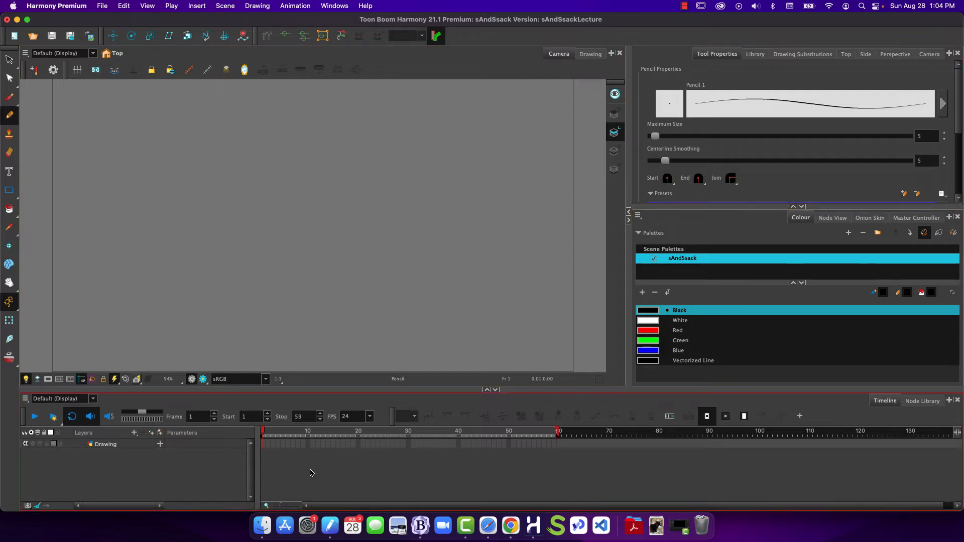
pyautogui.press('2')
pyautogui.press('1')
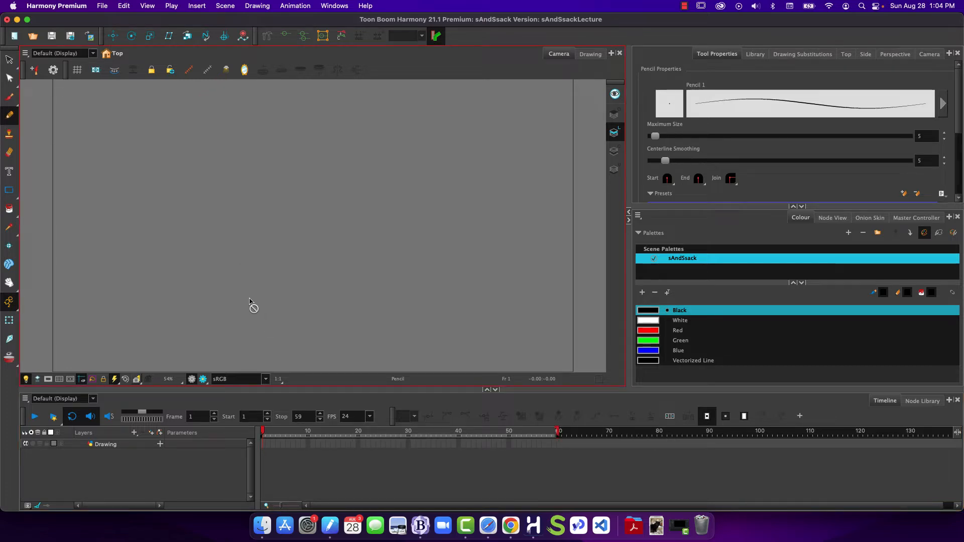
pyautogui.press('1')
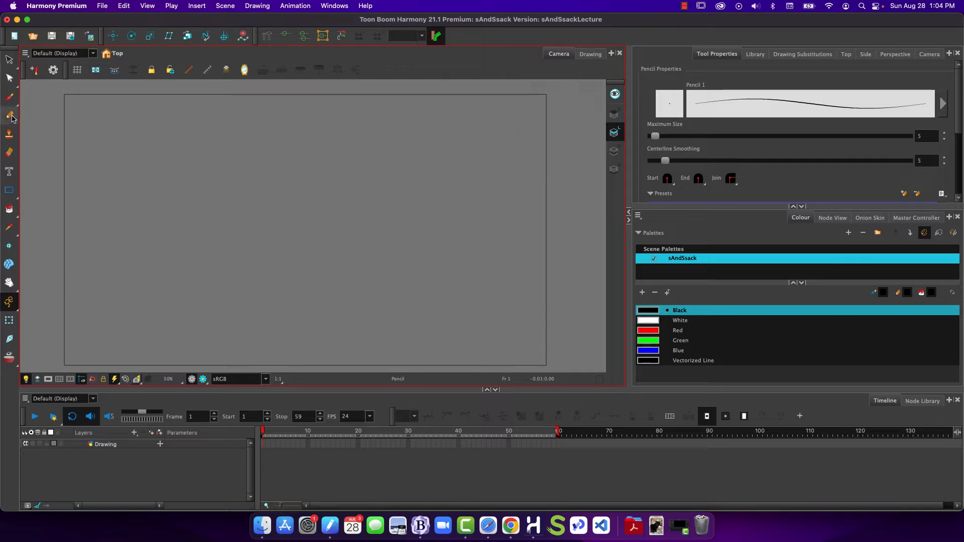
# - Rename the existing drawing layer to "ground"
pyautogui.click(263, 444)
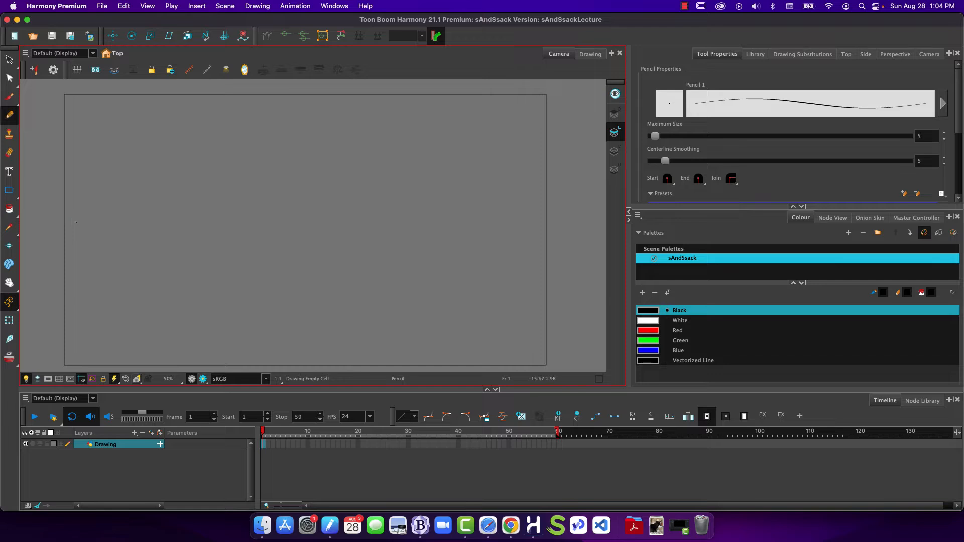
pyautogui.doubleClick(101, 444)
pyautogui.write('g')
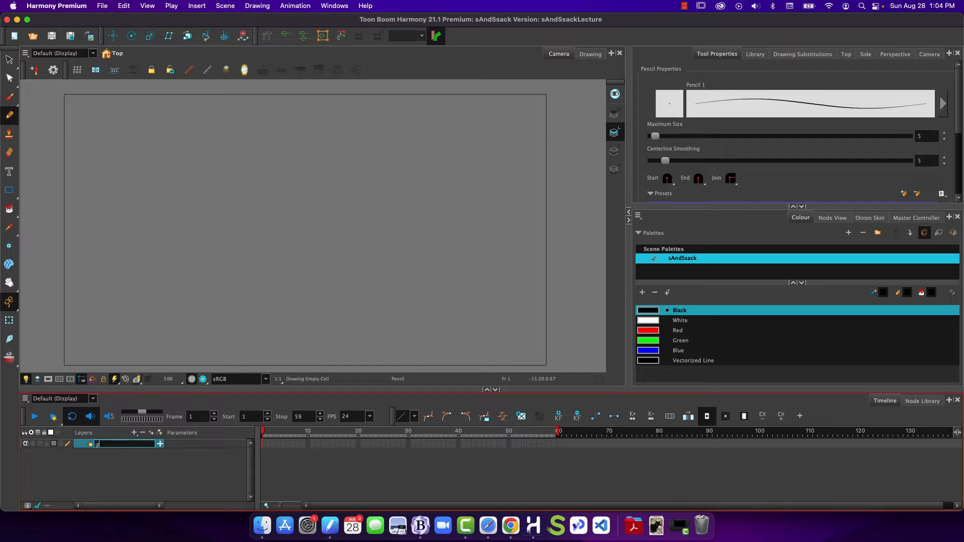
pyautogui.write('round')
pyautogui.press('Return')
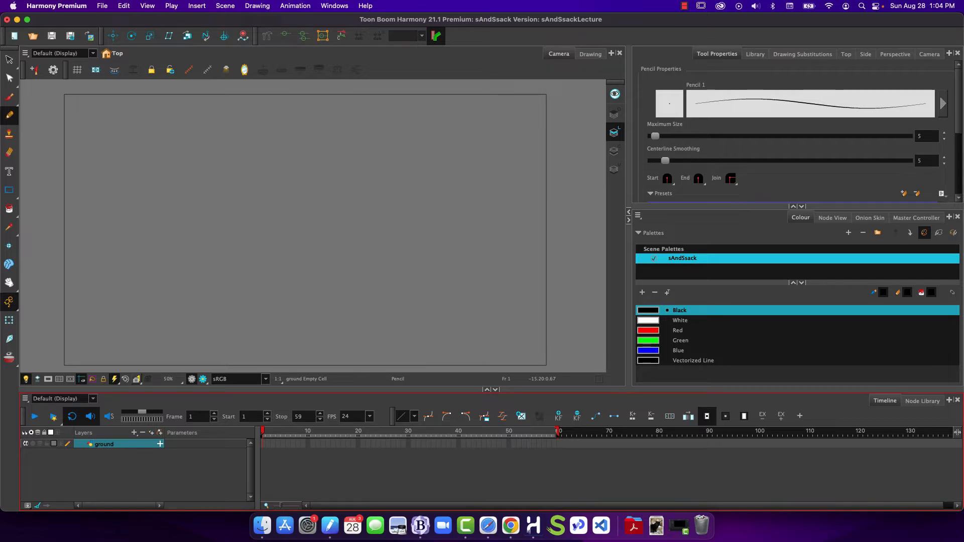
# - Add vector drawing layers named "path", "rough" and "sack", and extend the scene's end to frame 119
pyautogui.click(150, 434)
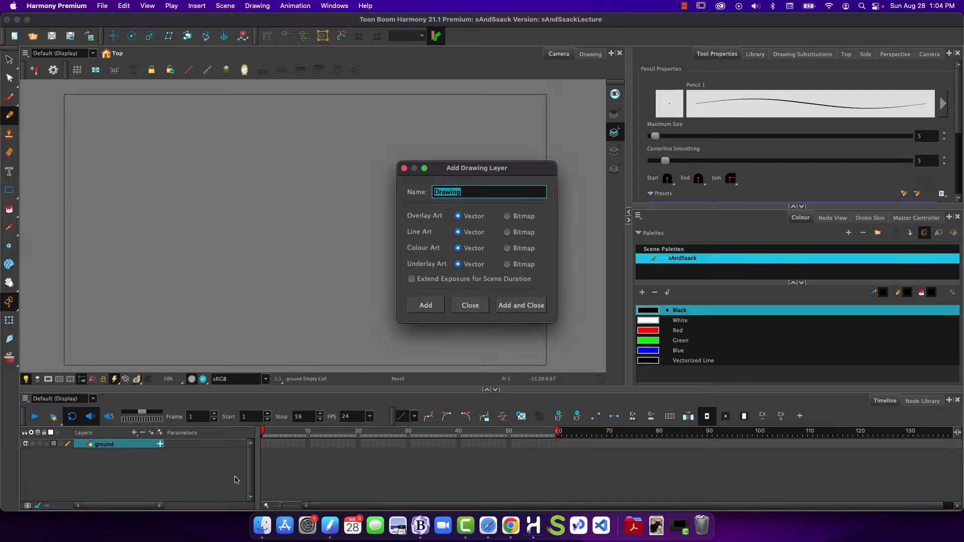
pyautogui.write('path')
pyautogui.press('Return')
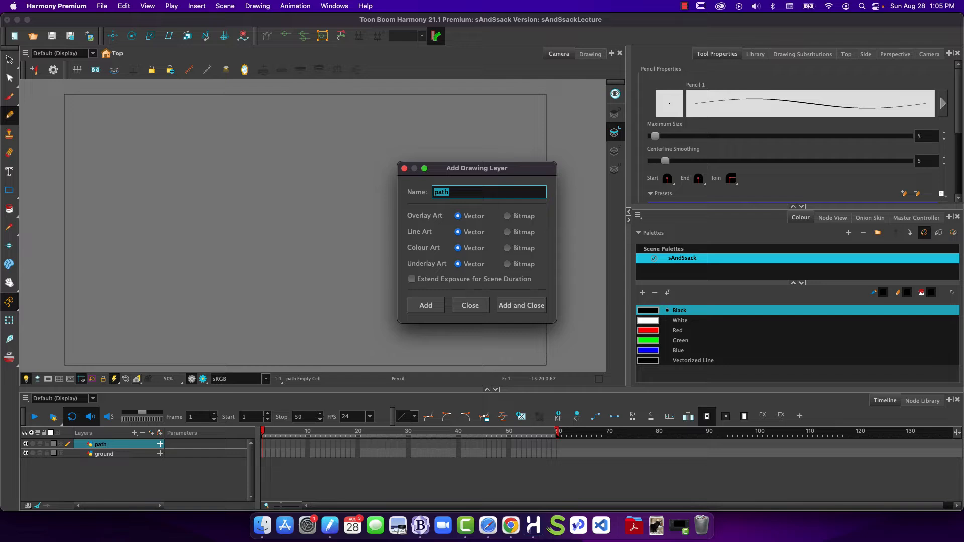
pyautogui.write('rough')
pyautogui.press('Return')
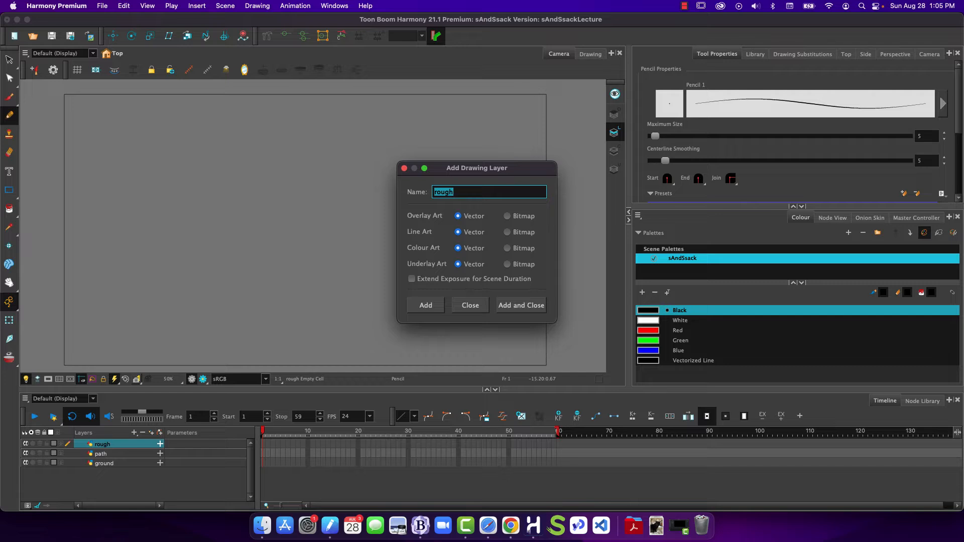
pyautogui.write('sack')
pyautogui.click(521, 305)
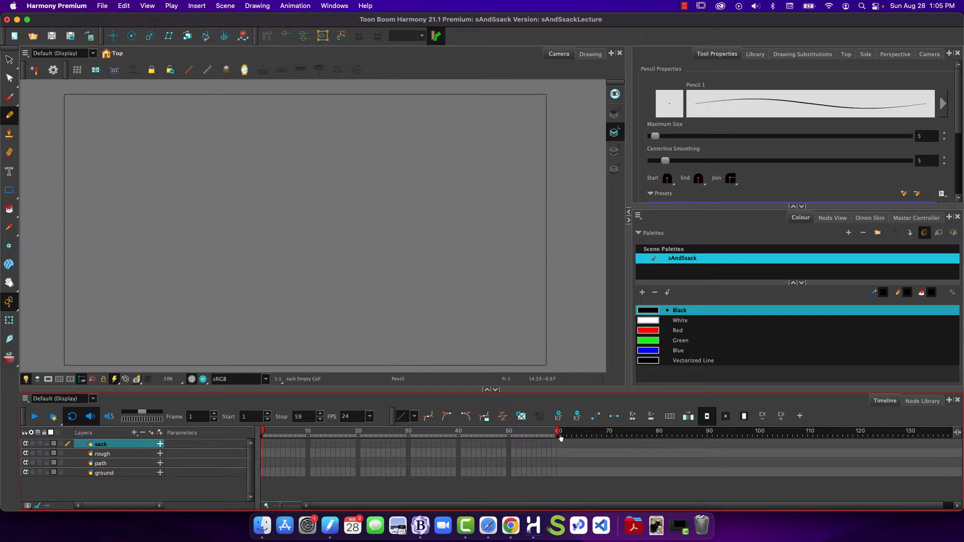
pyautogui.moveTo(558, 435); pyautogui.dragTo(864, 438)
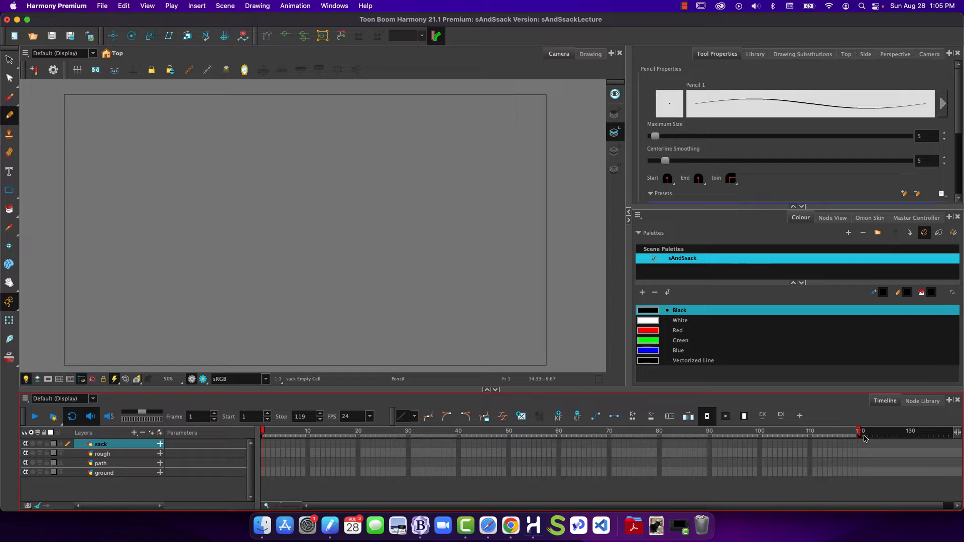
# - Draw a gently curved ground line on the ground layer and a large-then-small double bounce arc on the path layer
pyautogui.click(108, 472)
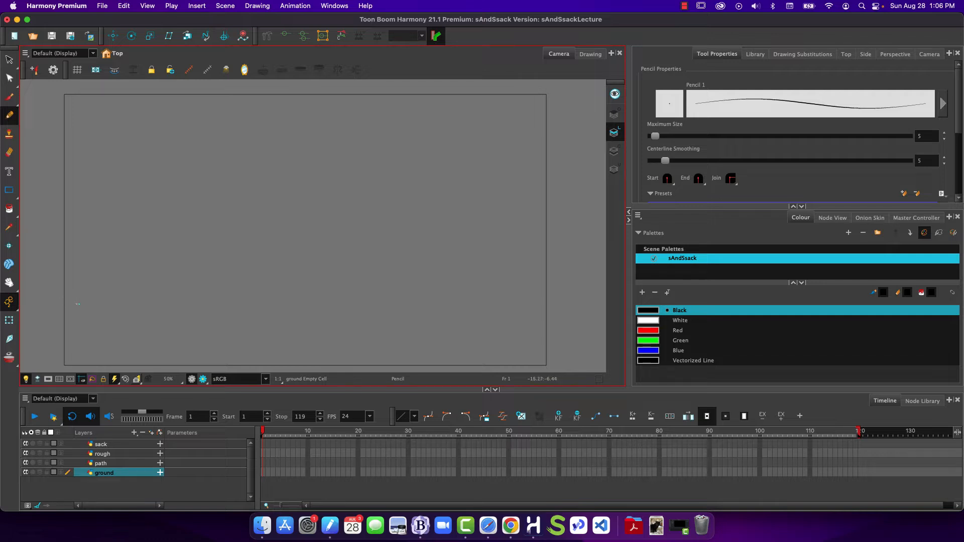
pyautogui.moveTo(61, 301)
pyautogui.mouseDown()
pyautogui.moveTo(215, 292)
pyautogui.moveTo(479, 299)
pyautogui.moveTo(581, 313)
pyautogui.mouseUp()
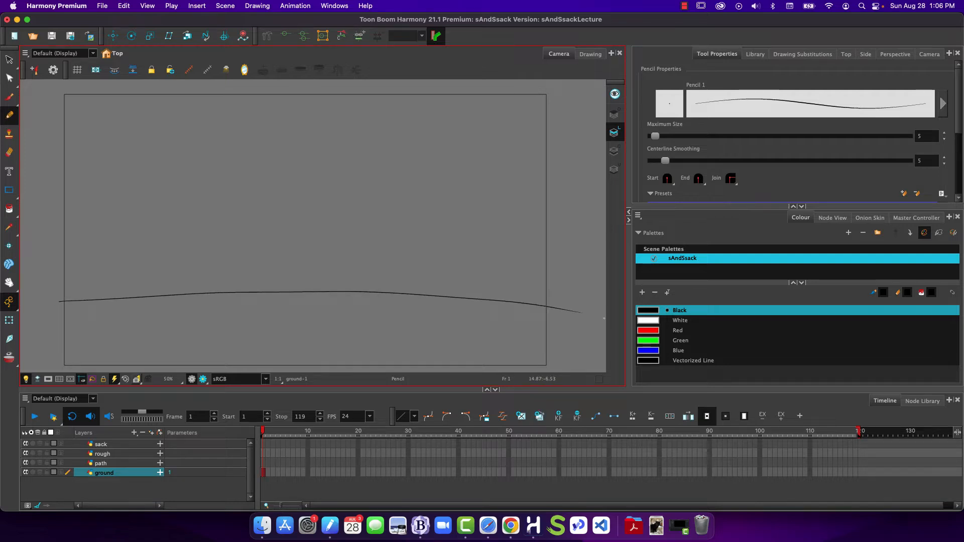
pyautogui.click(100, 463)
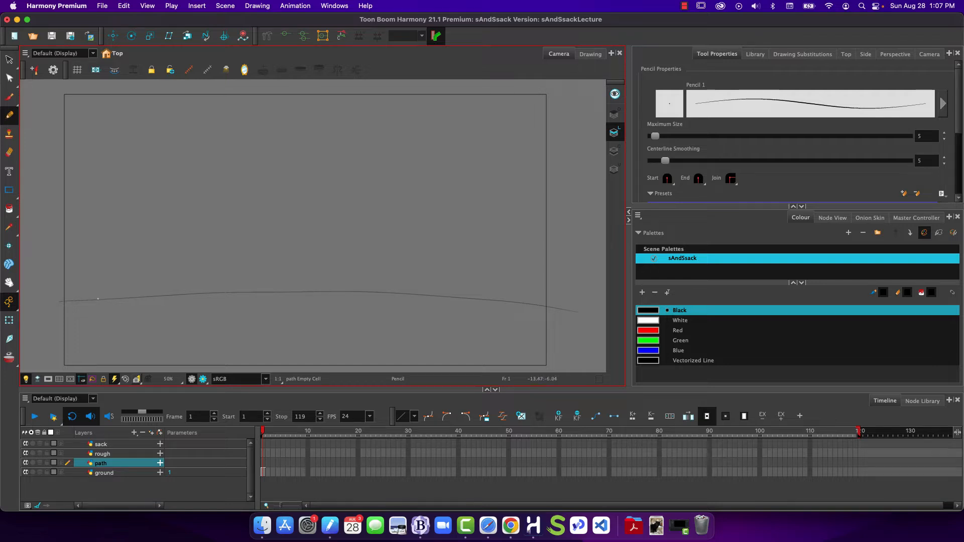
pyautogui.moveTo(97, 302)
pyautogui.mouseDown()
pyautogui.moveTo(104, 268)
pyautogui.moveTo(153, 200)
pyautogui.moveTo(275, 180)
pyautogui.moveTo(355, 264)
pyautogui.moveTo(365, 292)
pyautogui.moveTo(394, 251)
pyautogui.moveTo(459, 242)
pyautogui.moveTo(496, 295)
pyautogui.mouseUp()
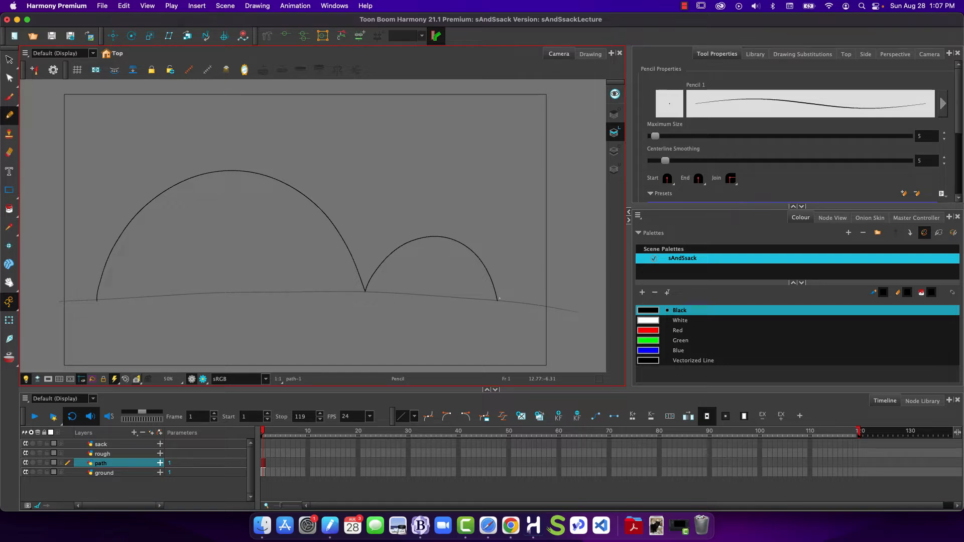
# - Toggle the light table and switch between the rough, ground and path layers to compare active and dimmed lines
pyautogui.click(26, 379)
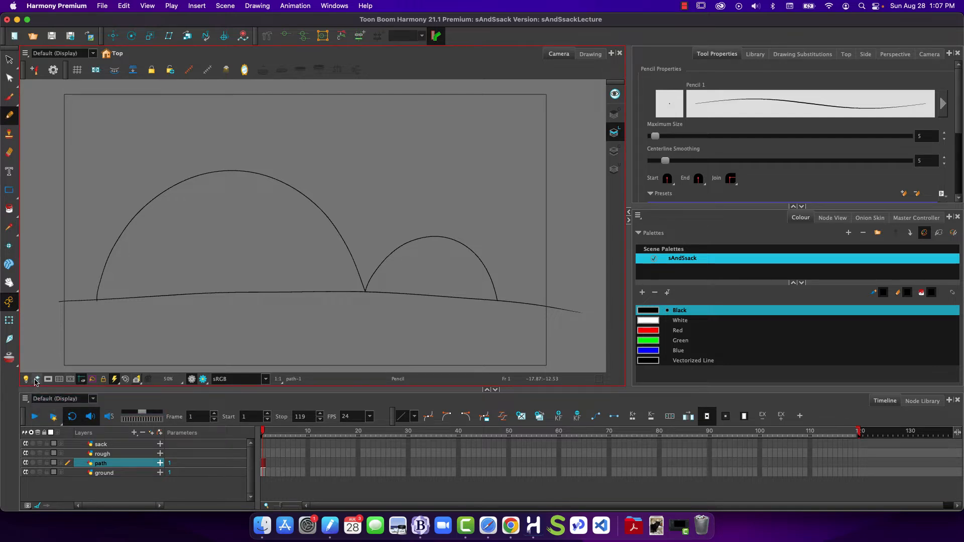
pyautogui.click(32, 385)
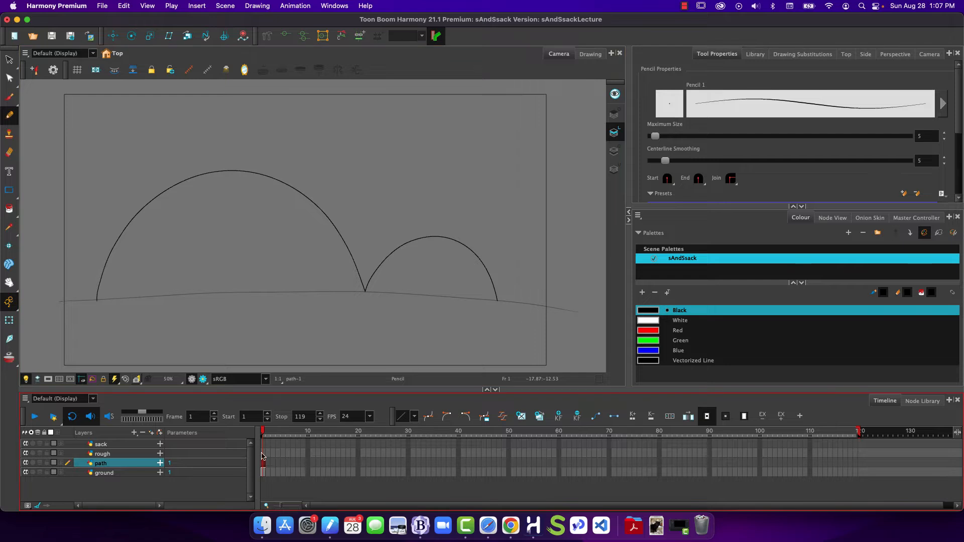
pyautogui.click(103, 454)
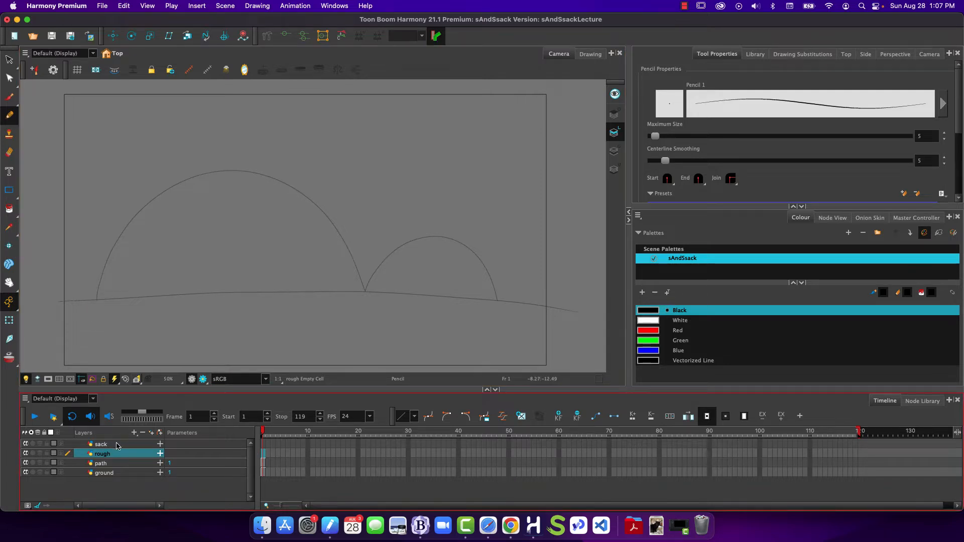
pyautogui.click(105, 474)
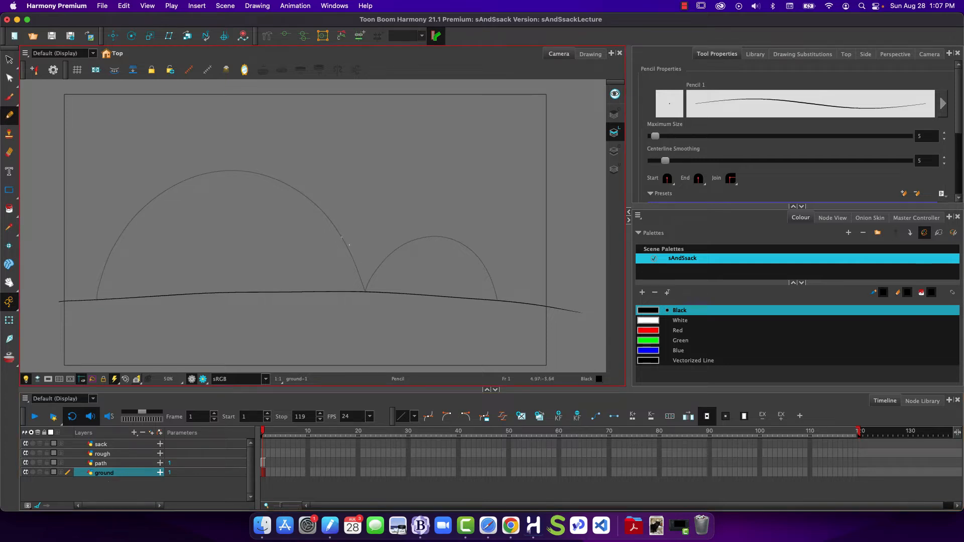
pyautogui.click(100, 464)
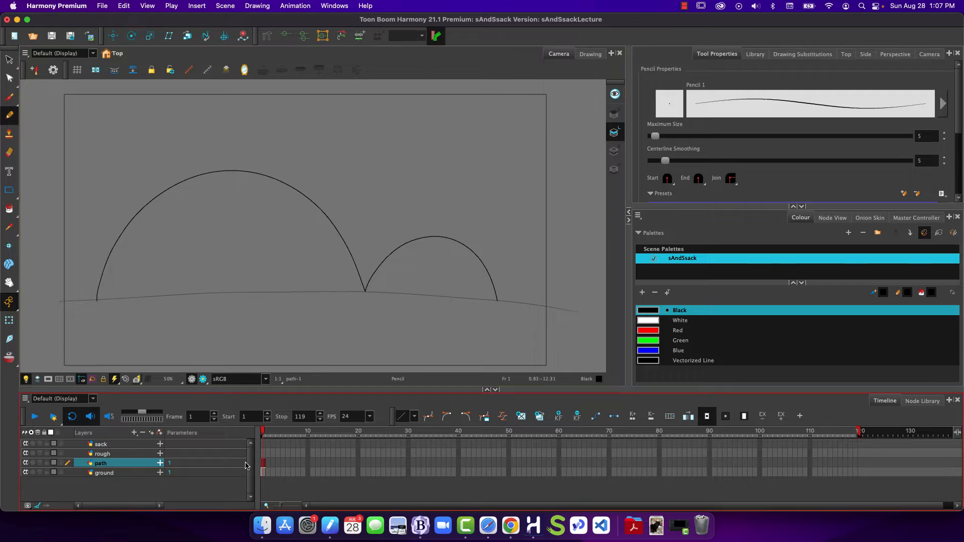
pyautogui.click(262, 454)
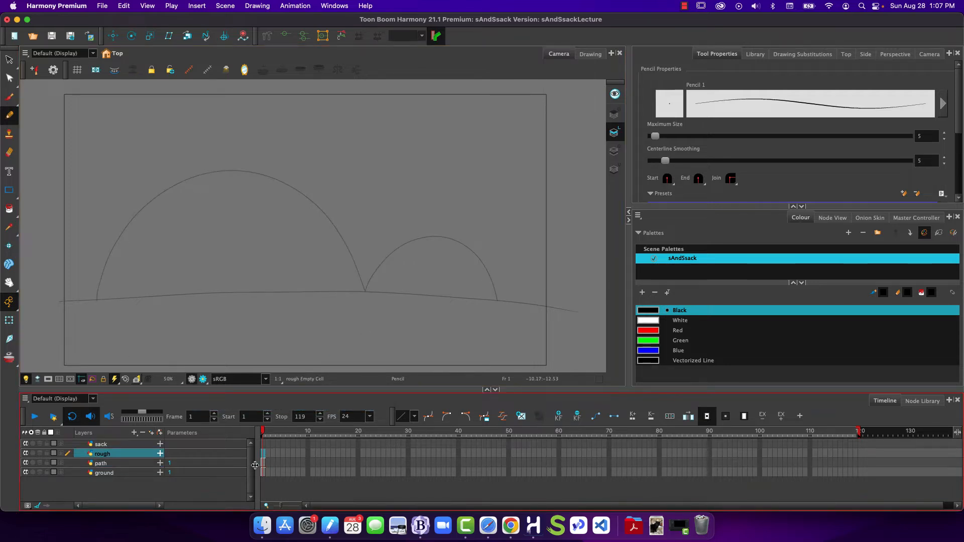
# - Mark the ground contact points with dots and the apex of both arcs with ticks on the path layer
pyautogui.click(264, 461)
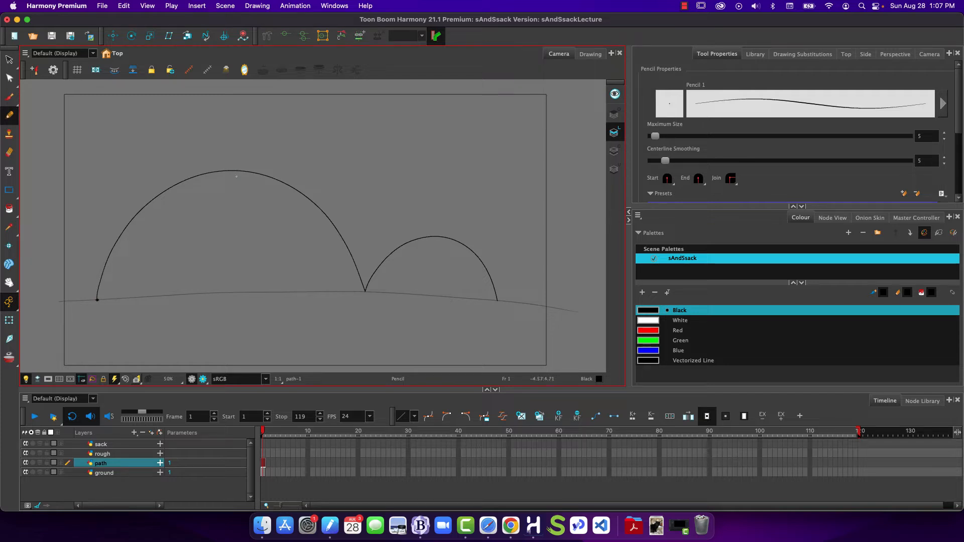
pyautogui.moveTo(235, 176); pyautogui.dragTo(234, 164)
# - Sketch a downward gravity arrow and a separate rising arc with timing ticks above the bounce path as explanatory notes
pyautogui.moveTo(369, 116)
pyautogui.mouseDown()
pyautogui.moveTo(370, 195)
pyautogui.moveTo(360, 175)
pyautogui.moveTo(383, 178)
pyautogui.mouseUp()
pyautogui.moveTo(79, 208)
pyautogui.mouseDown()
pyautogui.moveTo(161, 132)
pyautogui.moveTo(210, 121)
pyautogui.mouseUp()
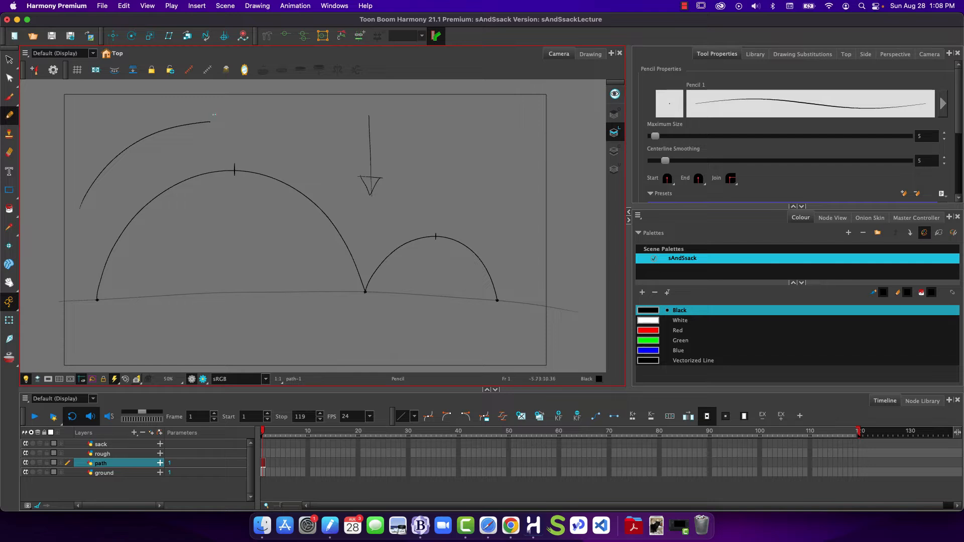
pyautogui.moveTo(122, 131); pyautogui.dragTo(124, 166)
pyautogui.moveTo(156, 112); pyautogui.dragTo(158, 145)
pyautogui.moveTo(206, 108); pyautogui.dragTo(206, 129)
# - Add spacing ticks along both bounce arcs, placing them closer together towards each apex
pyautogui.moveTo(135, 208); pyautogui.dragTo(143, 215)
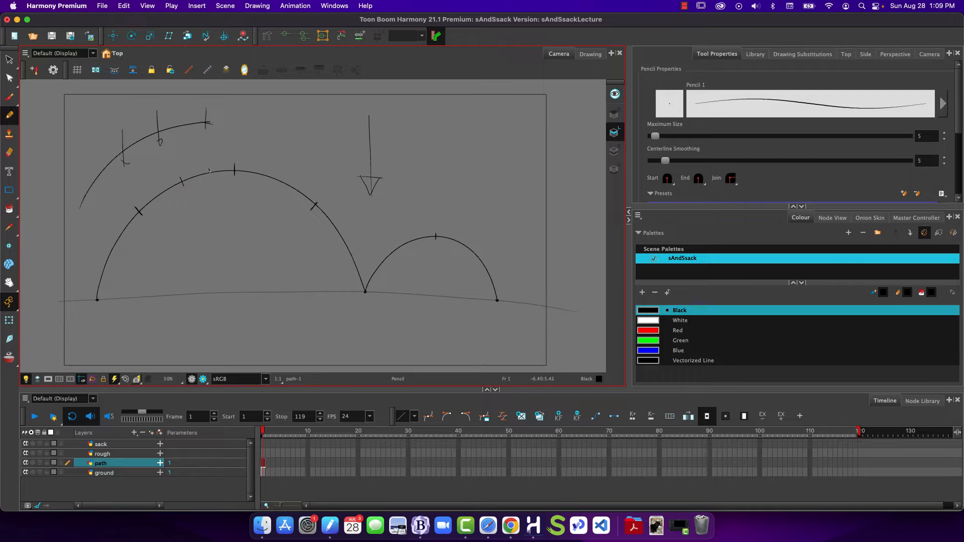
pyautogui.moveTo(282, 178); pyautogui.dragTo(277, 188)
# - Redraw the downward arrow more heavily and add an arrow following the explanatory arc's curve
pyautogui.moveTo(368, 112); pyautogui.dragTo(368, 195)
pyautogui.moveTo(386, 154)
pyautogui.mouseDown()
pyautogui.moveTo(360, 183)
pyautogui.moveTo(347, 163)
pyautogui.mouseUp()
pyautogui.moveTo(352, 177); pyautogui.dragTo(379, 175)
pyautogui.moveTo(63, 243)
pyautogui.mouseDown()
pyautogui.moveTo(81, 193)
pyautogui.moveTo(106, 152)
pyautogui.mouseUp()
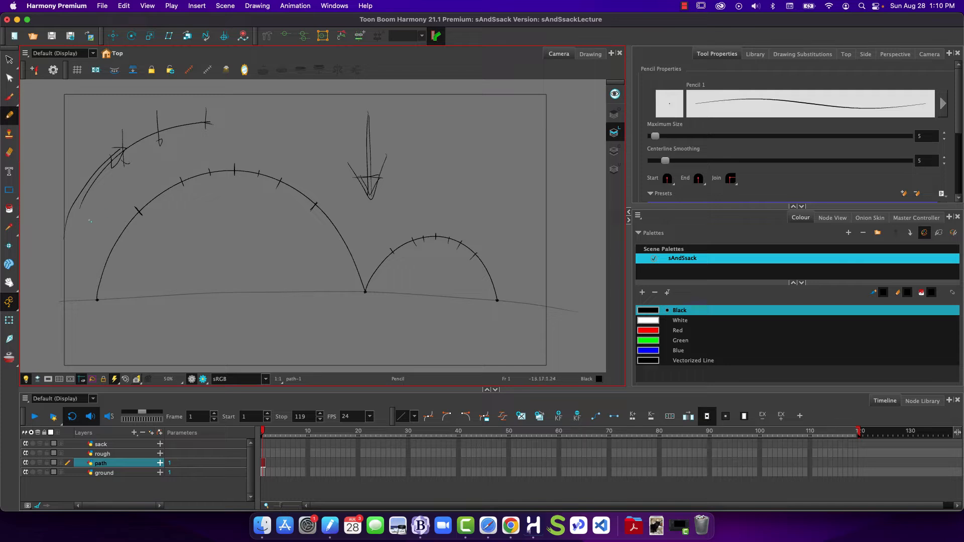
# - Select and delete the explanatory arc and arrows above the bounce path, keeping the path and its ticks
pyautogui.click(9, 60)
pyautogui.moveTo(82, 123)
pyautogui.mouseDown()
pyautogui.moveTo(69, 244)
pyautogui.moveTo(161, 167)
pyautogui.moveTo(297, 141)
pyautogui.moveTo(343, 185)
pyautogui.moveTo(406, 131)
pyautogui.mouseUp()
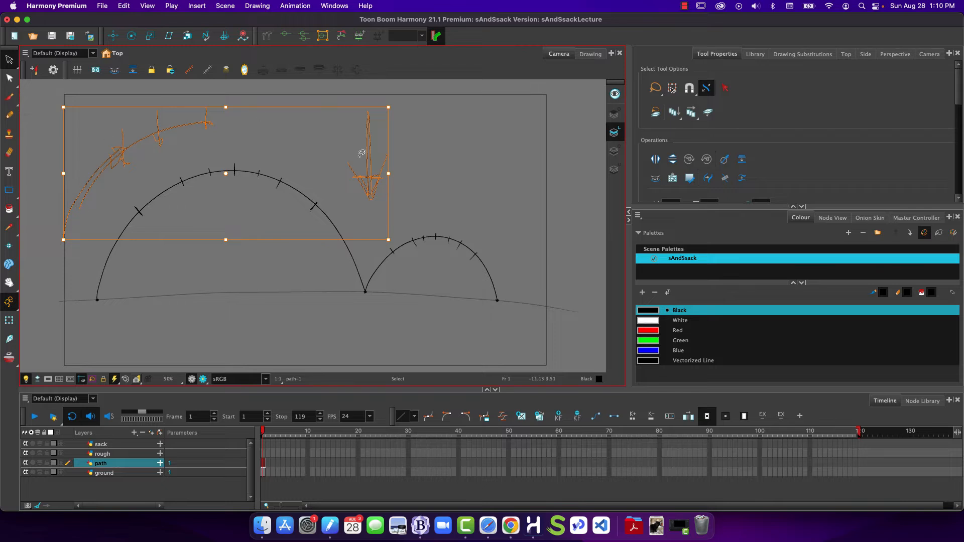
pyautogui.press('Delete')
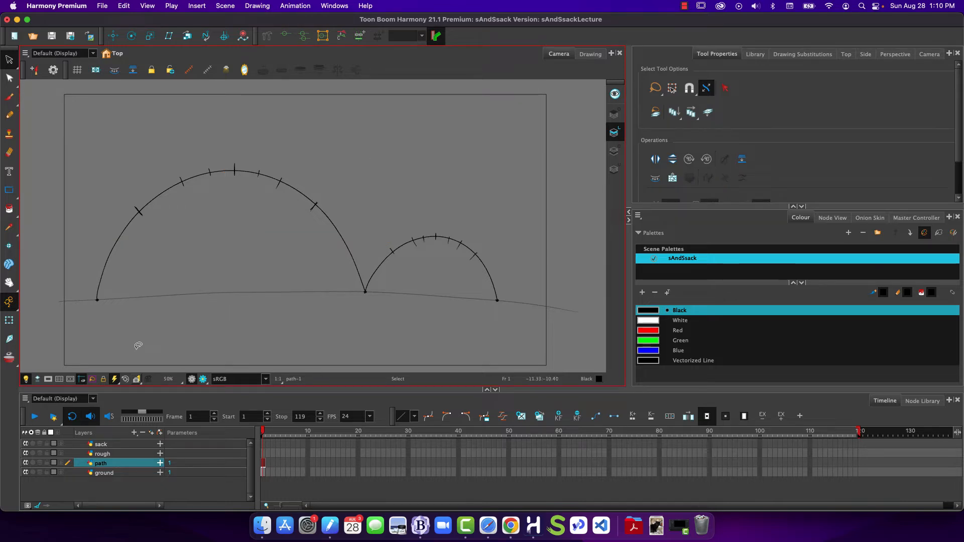
# - Extend the exposure of the path and ground drawings to frame 119
pyautogui.moveTo(265, 432)
pyautogui.mouseDown()
pyautogui.moveTo(284, 433)
pyautogui.moveTo(265, 431)
pyautogui.mouseUp()
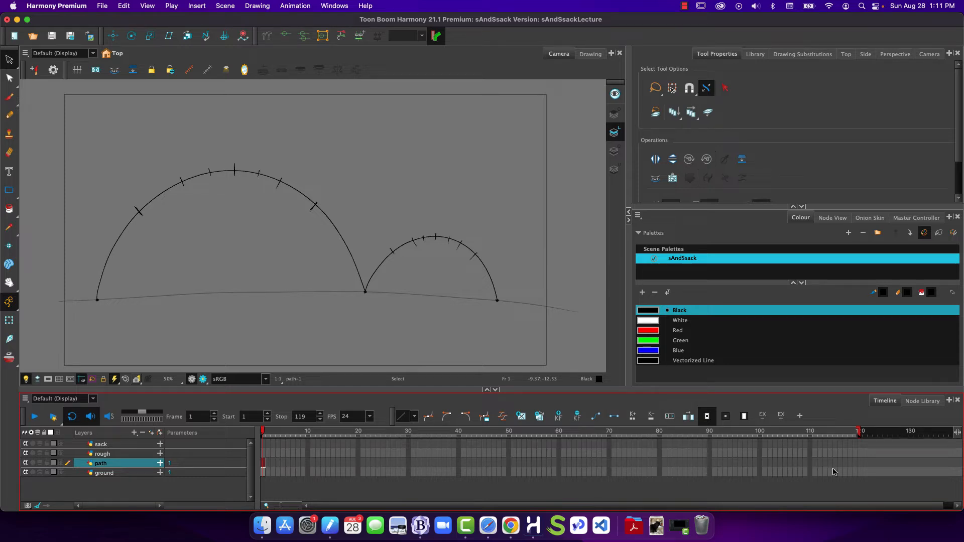
pyautogui.moveTo(856, 464); pyautogui.dragTo(857, 475)
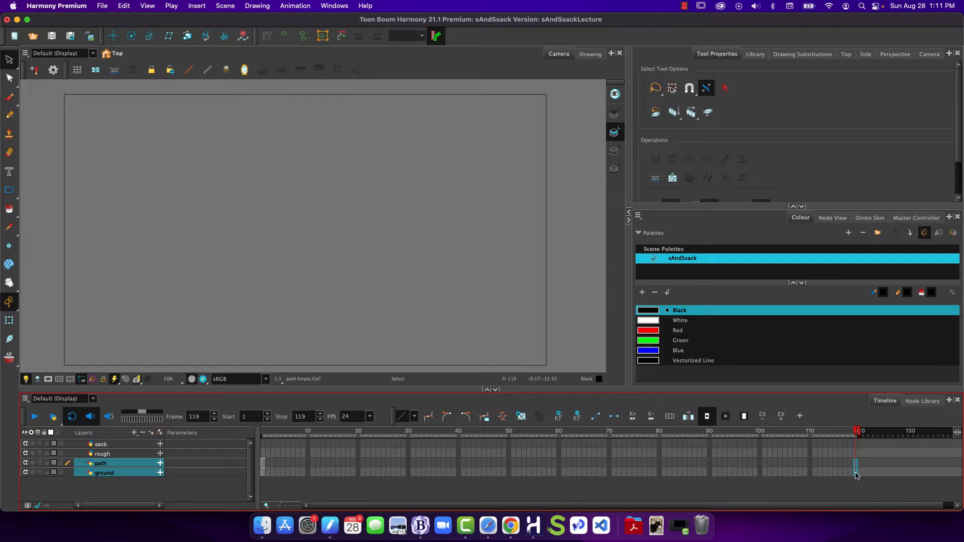
pyautogui.press('F5')
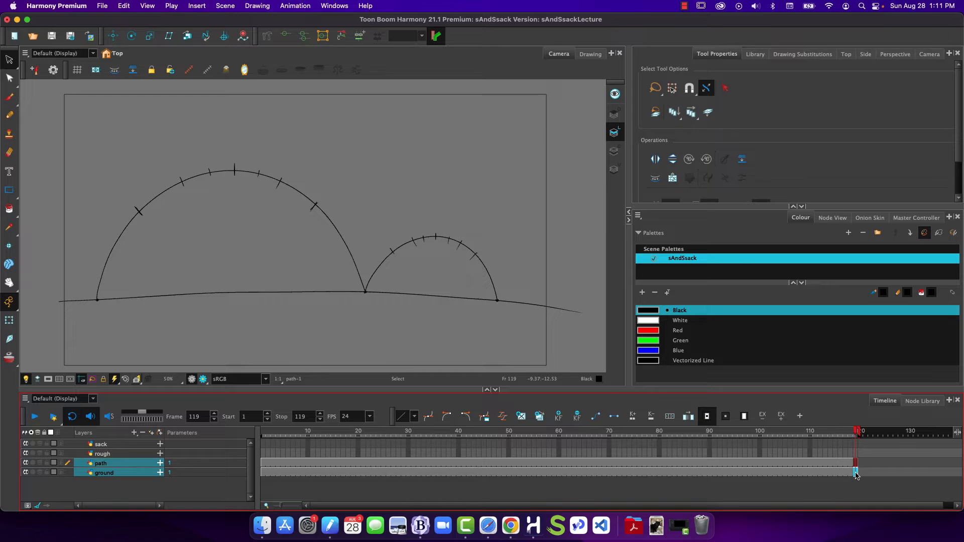
pyautogui.click(278, 463)
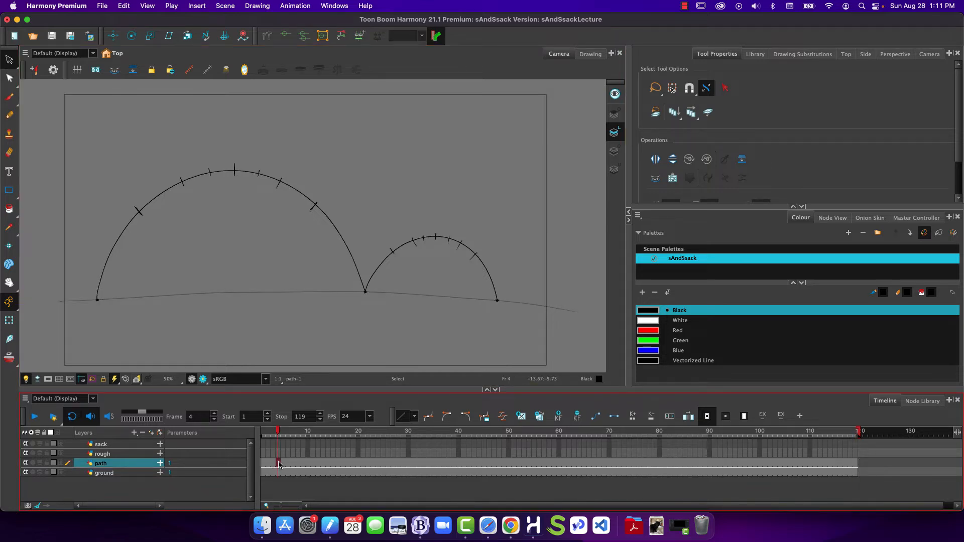
pyautogui.rightClick(279, 464)
pyautogui.moveTo(324, 310)
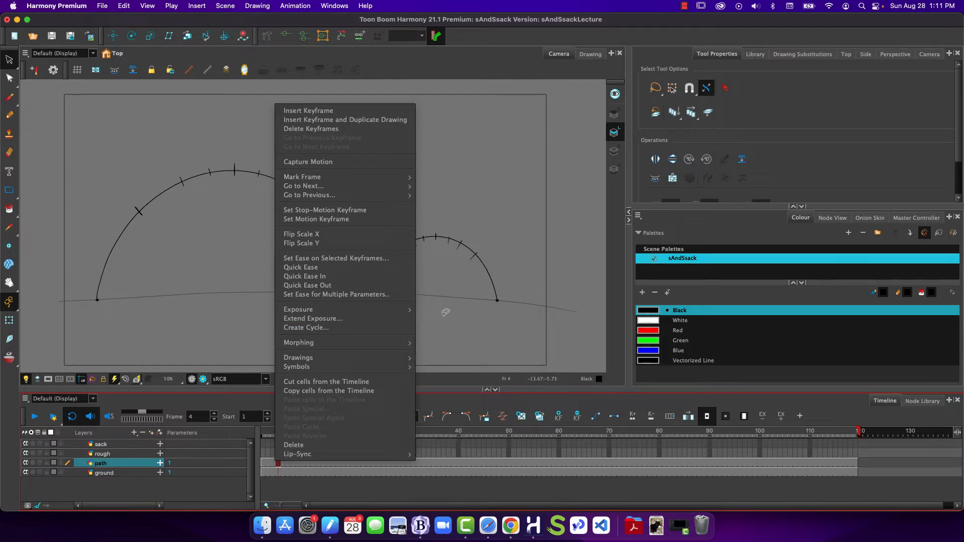
pyautogui.click(445, 313)
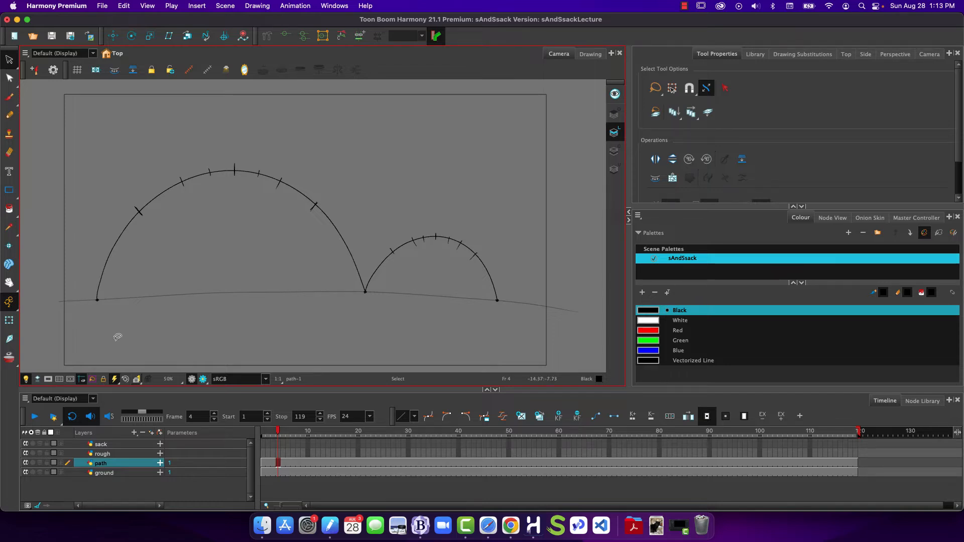
# - Sketch a small boxy sack with the Pencil at the path's starting point, on frame 1 of the rough layer
pyautogui.click(262, 451)
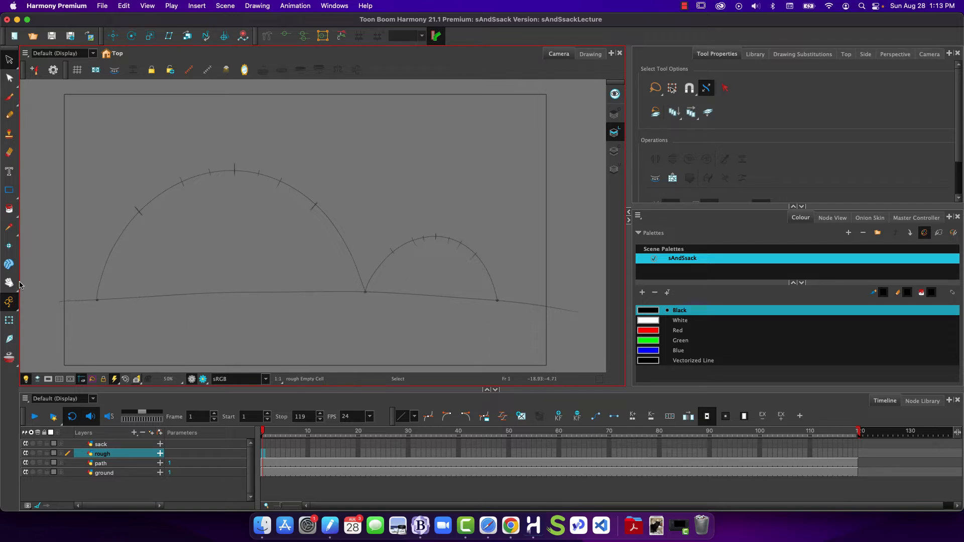
pyautogui.click(9, 115)
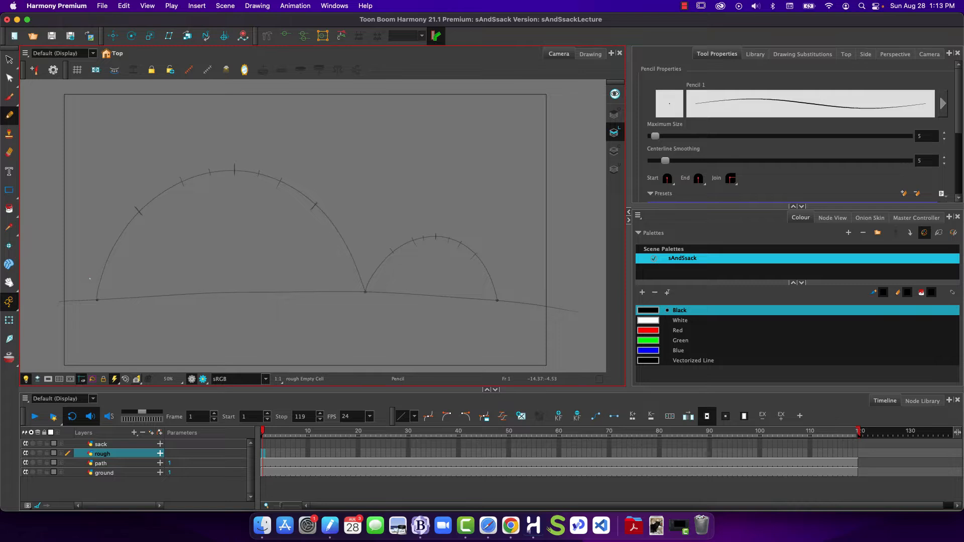
pyautogui.moveTo(90, 278)
pyautogui.mouseDown()
pyautogui.moveTo(86, 298)
pyautogui.moveTo(106, 275)
pyautogui.moveTo(110, 301)
pyautogui.moveTo(91, 303)
pyautogui.mouseUp()
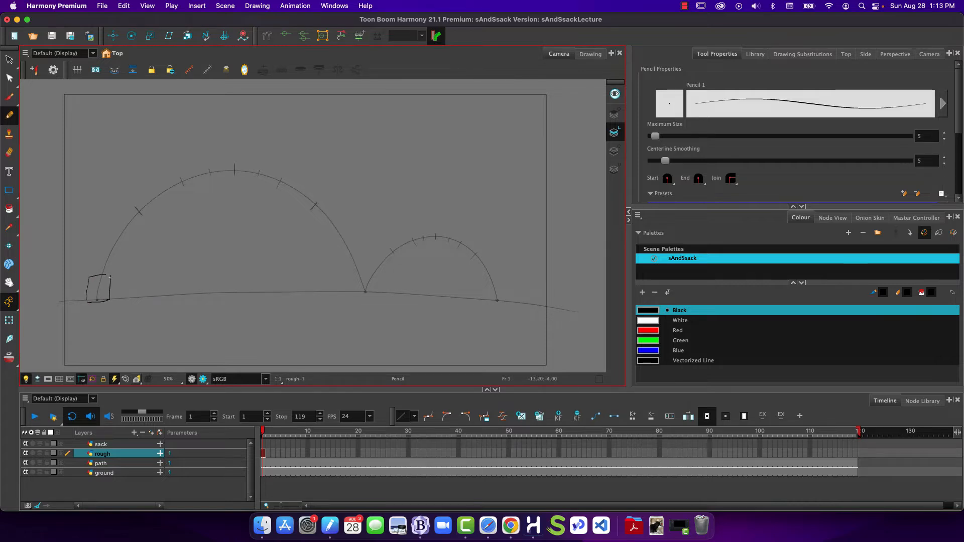
pyautogui.moveTo(111, 276)
pyautogui.mouseDown()
pyautogui.moveTo(109, 299)
pyautogui.moveTo(110, 279)
pyautogui.moveTo(109, 301)
pyautogui.moveTo(86, 290)
pyautogui.moveTo(90, 279)
pyautogui.moveTo(87, 305)
pyautogui.moveTo(106, 303)
pyautogui.moveTo(85, 304)
pyautogui.mouseUp()
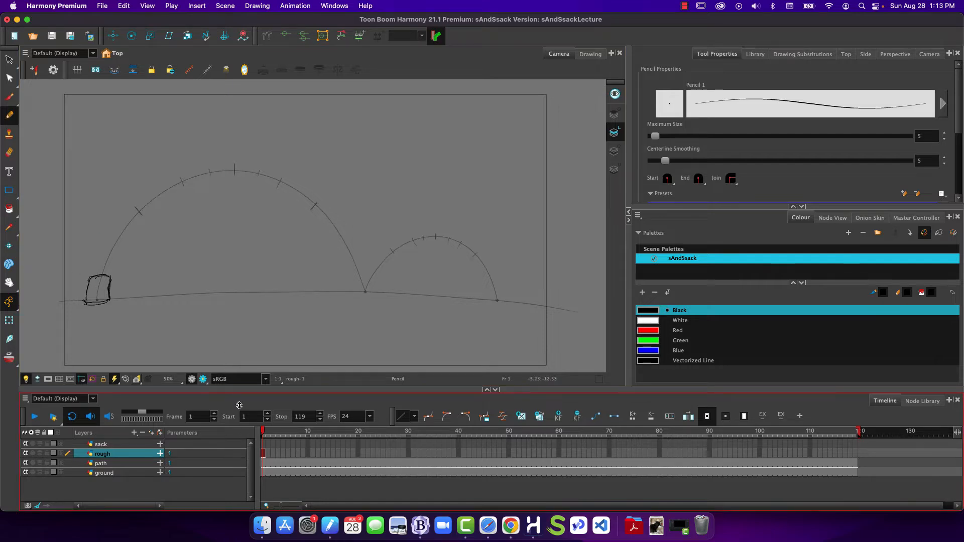
# - Turn on onion skin and sketch the sack with a curved-in base at the large arc's apex on frame 2 of the rough layer
pyautogui.click(269, 453)
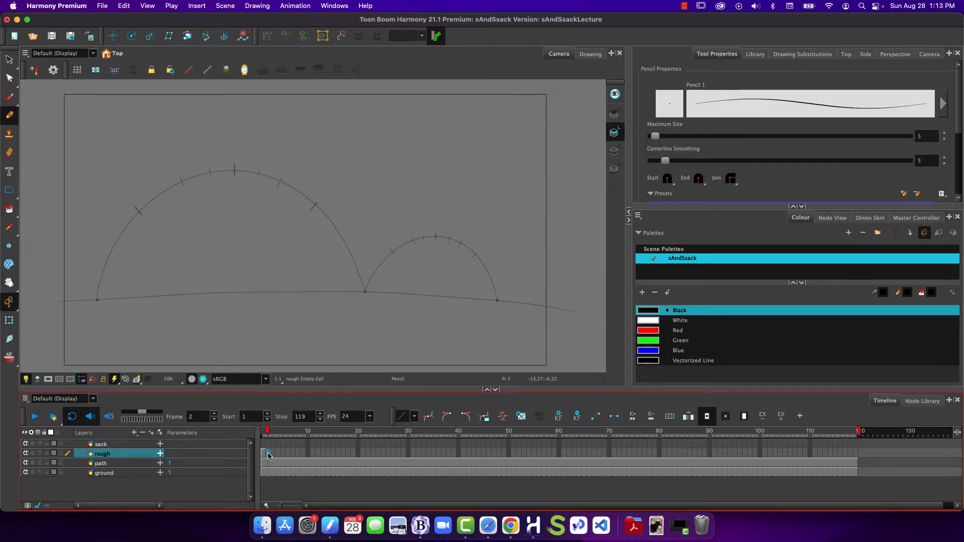
pyautogui.click(9, 358)
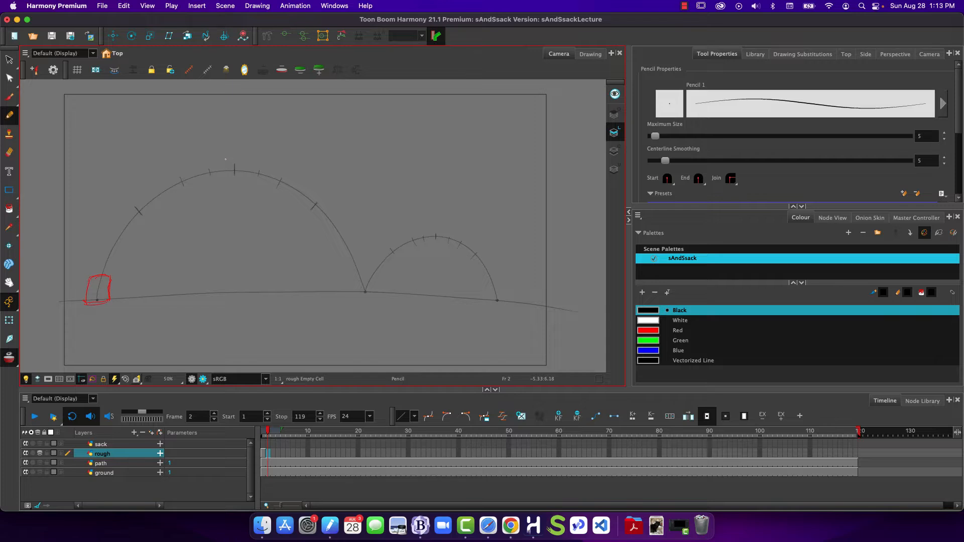
pyautogui.moveTo(221, 183)
pyautogui.mouseDown()
pyautogui.moveTo(242, 185)
pyautogui.moveTo(222, 184)
pyautogui.moveTo(242, 185)
pyautogui.moveTo(244, 173)
pyautogui.moveTo(218, 182)
pyautogui.moveTo(237, 153)
pyautogui.mouseUp()
pyautogui.moveTo(242, 159)
pyautogui.mouseDown()
pyautogui.moveTo(221, 170)
pyautogui.moveTo(225, 154)
pyautogui.moveTo(241, 156)
pyautogui.moveTo(243, 182)
pyautogui.moveTo(236, 156)
pyautogui.moveTo(218, 184)
pyautogui.moveTo(244, 186)
pyautogui.mouseUp()
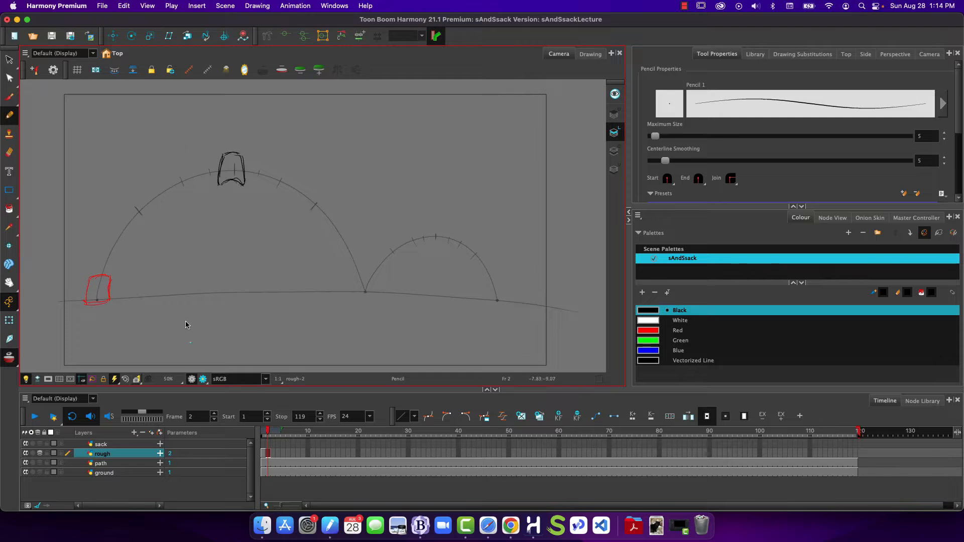
# - Sketch a tall, narrow sack beside the starting sack on frame 1 of the rough layer
pyautogui.click(265, 454)
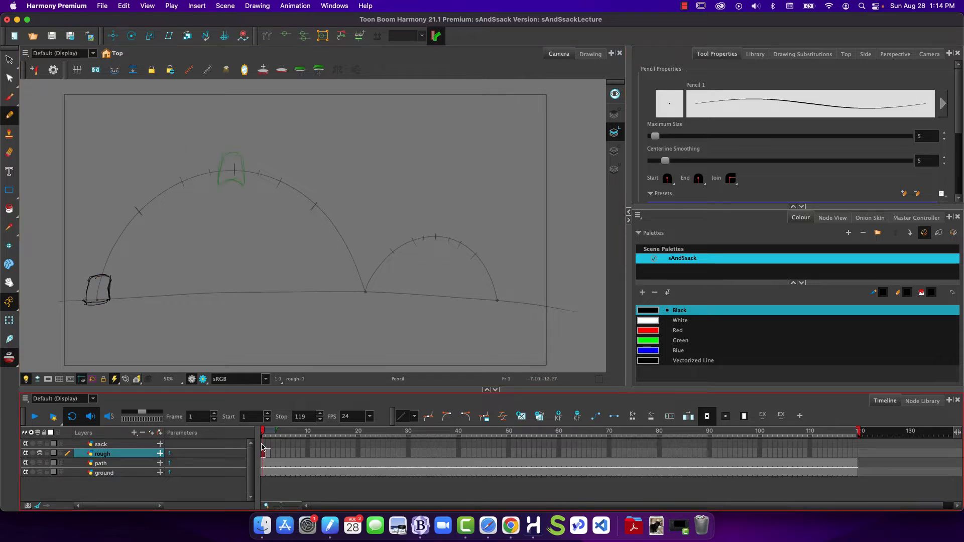
pyautogui.moveTo(118, 299)
pyautogui.mouseDown()
pyautogui.moveTo(116, 252)
pyautogui.moveTo(135, 294)
pyautogui.moveTo(121, 298)
pyautogui.moveTo(126, 249)
pyautogui.moveTo(117, 276)
pyautogui.moveTo(134, 295)
pyautogui.mouseUp()
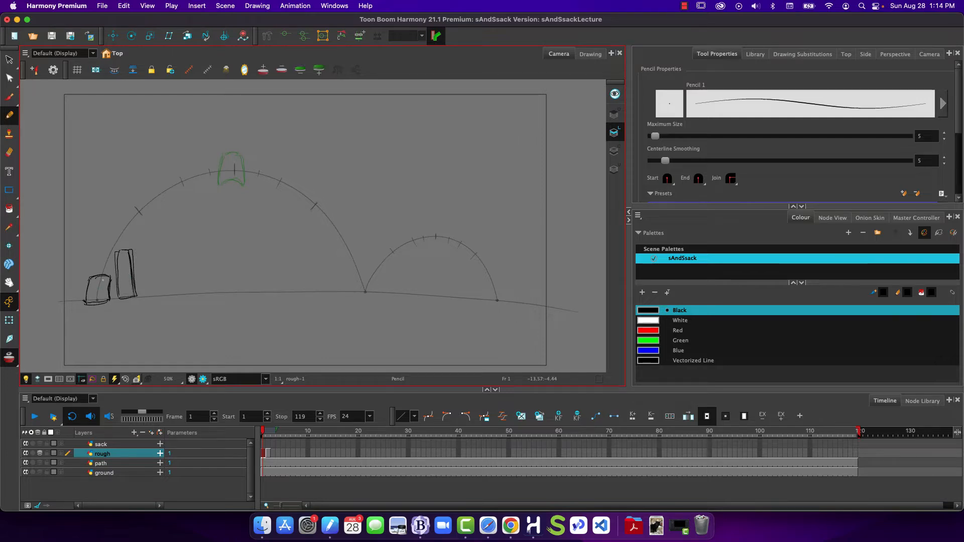
pyautogui.moveTo(119, 295)
pyautogui.mouseDown()
pyautogui.moveTo(119, 267)
pyautogui.moveTo(131, 298)
pyautogui.mouseUp()
pyautogui.moveTo(128, 255); pyautogui.dragTo(129, 291)
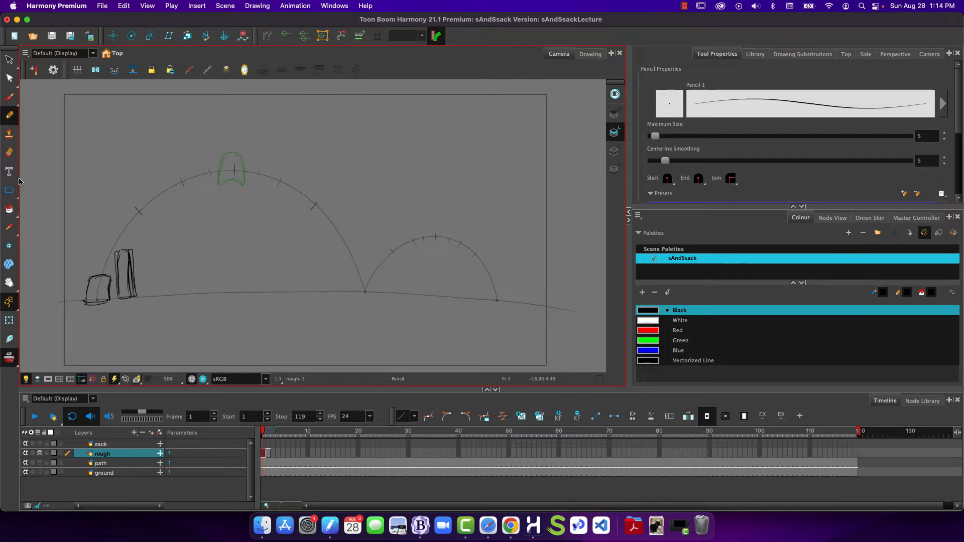
# - Erase and redraw the tall sack's far side and top, giving it a tapered shape with a rounded top
pyautogui.click(9, 152)
pyautogui.moveTo(132, 259)
pyautogui.mouseDown()
pyautogui.moveTo(137, 298)
pyautogui.moveTo(133, 259)
pyautogui.mouseUp()
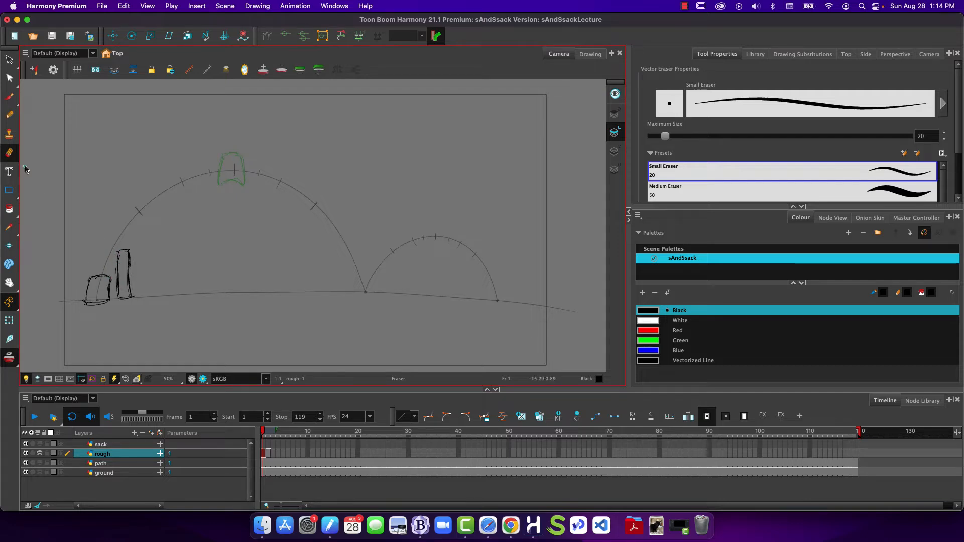
pyautogui.click(9, 114)
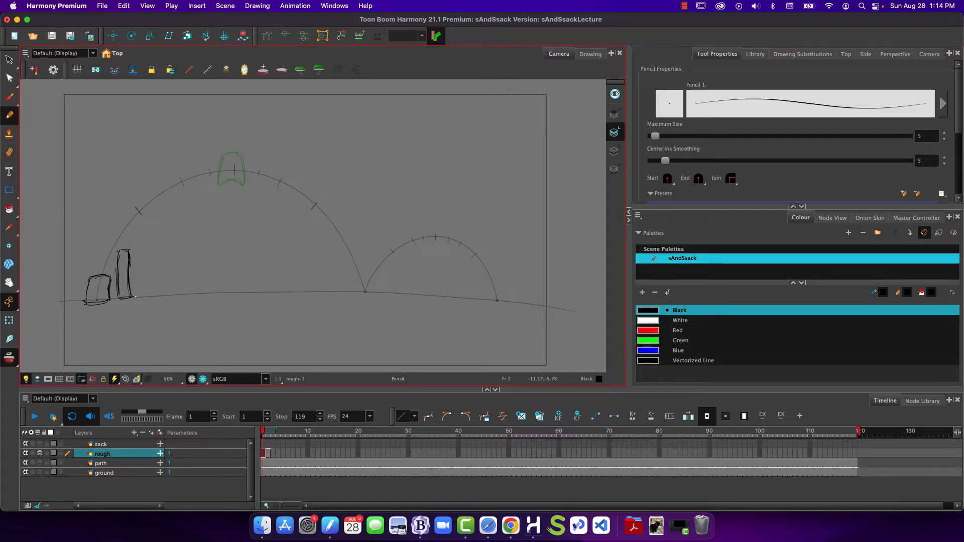
pyautogui.moveTo(135, 296); pyautogui.dragTo(129, 250)
pyautogui.click(9, 151)
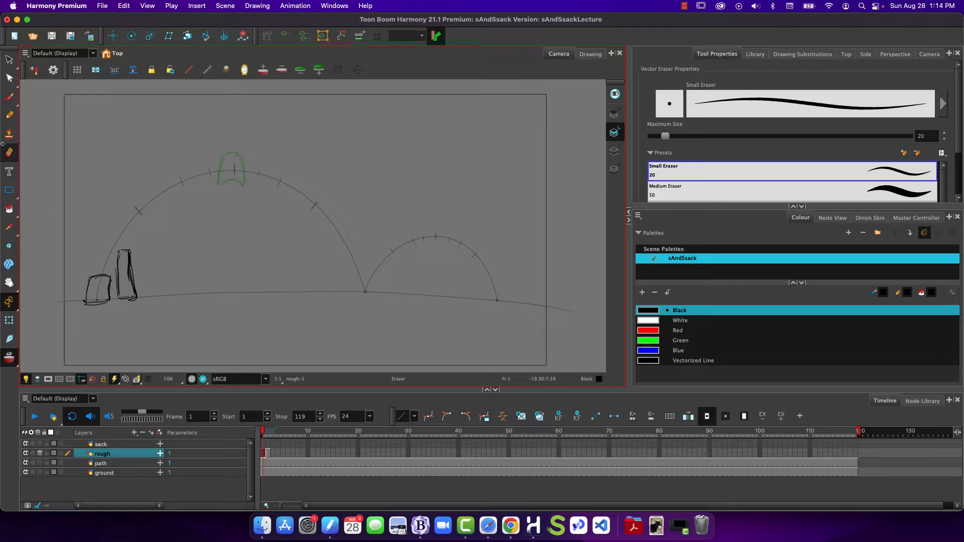
pyautogui.click(9, 115)
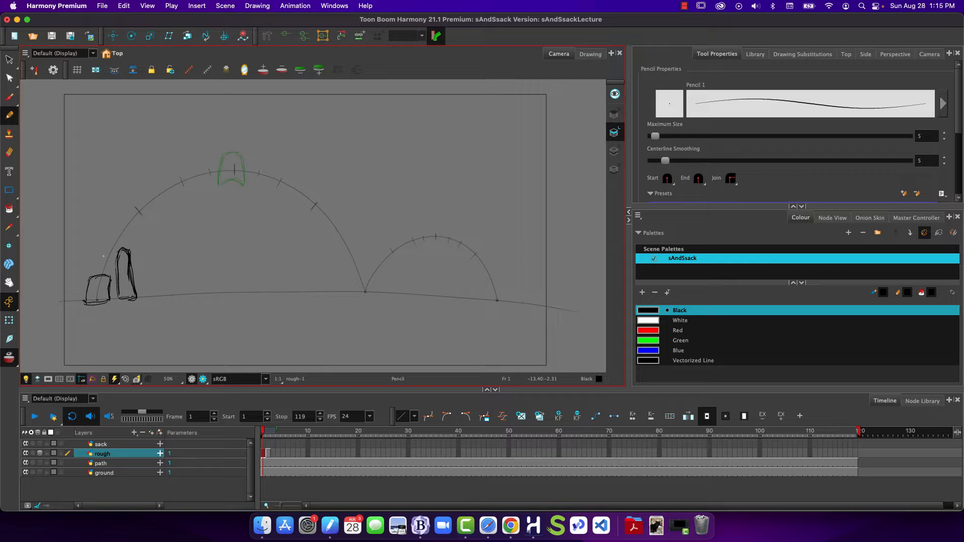
# - Redraw the tall sack stretched much higher and leaning back, then erase part of its outline to thin it
pyautogui.moveTo(126, 250)
pyautogui.mouseDown()
pyautogui.moveTo(122, 195)
pyautogui.moveTo(108, 224)
pyautogui.moveTo(116, 282)
pyautogui.moveTo(107, 198)
pyautogui.moveTo(121, 190)
pyautogui.moveTo(121, 249)
pyautogui.mouseUp()
pyautogui.hotkey('alt', 'e')
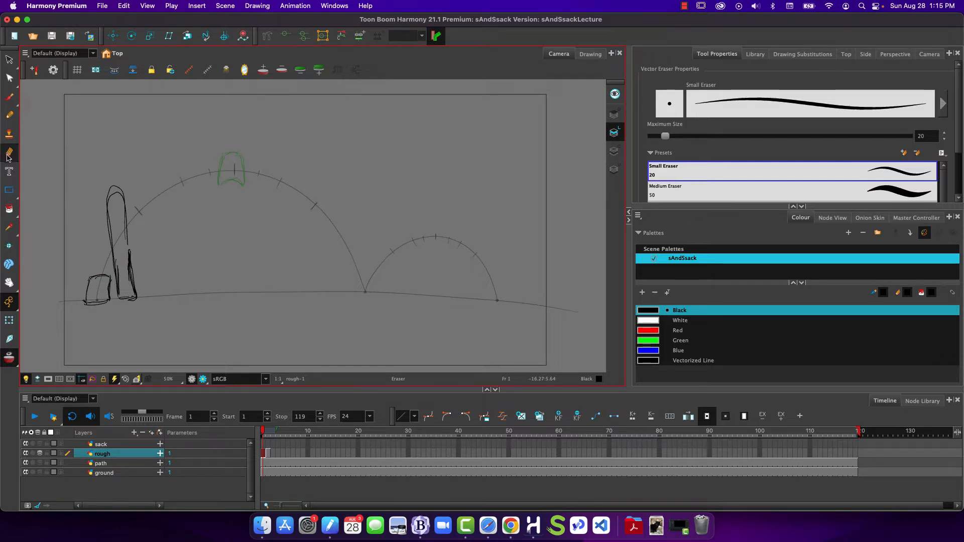
pyautogui.click(9, 115)
pyautogui.moveTo(107, 190); pyautogui.dragTo(129, 281)
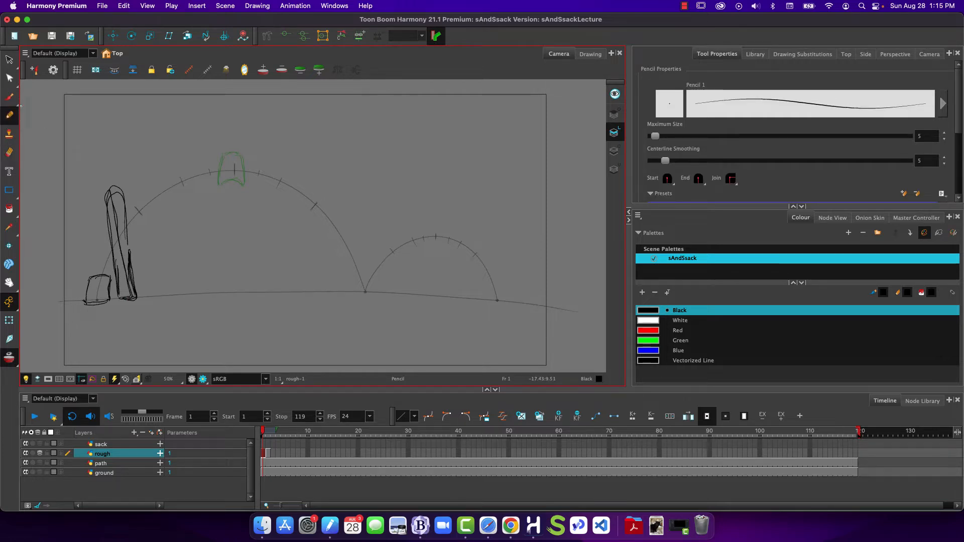
pyautogui.click(9, 152)
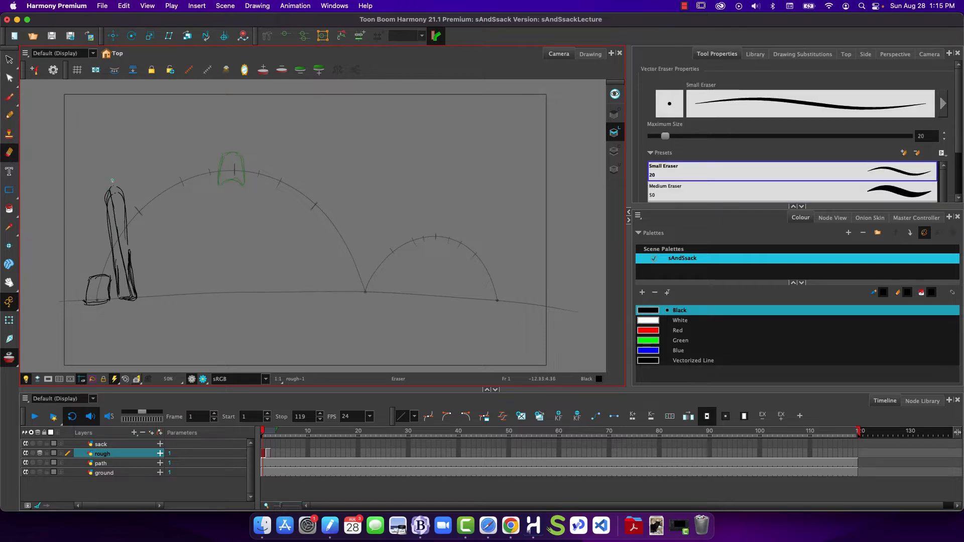
pyautogui.moveTo(123, 207); pyautogui.dragTo(133, 278)
# - Select and delete the stretched sack sketch on frame 1, keeping the small starting sack
pyautogui.click(9, 59)
pyautogui.moveTo(90, 178)
pyautogui.mouseDown()
pyautogui.moveTo(132, 307)
pyautogui.moveTo(82, 156)
pyautogui.moveTo(65, 170)
pyautogui.mouseUp()
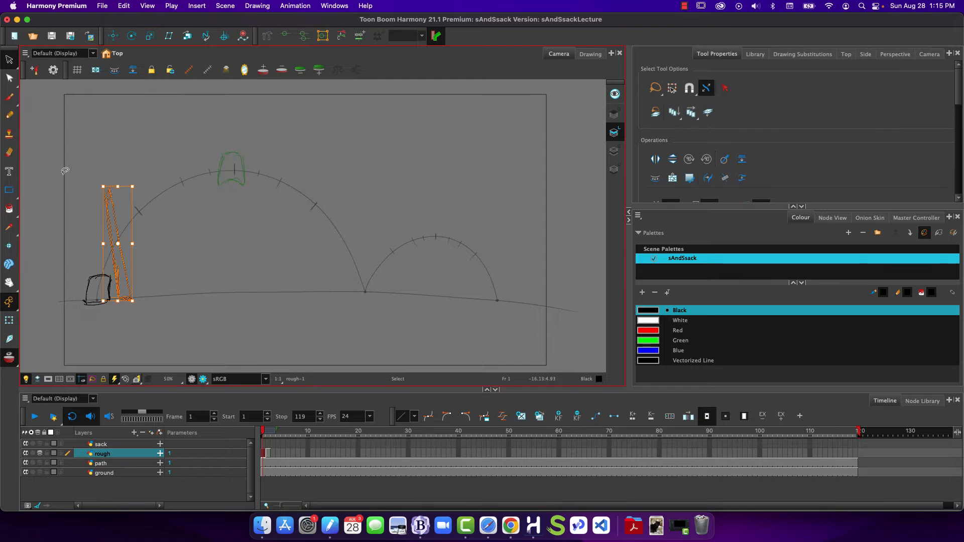
pyautogui.press('Delete')
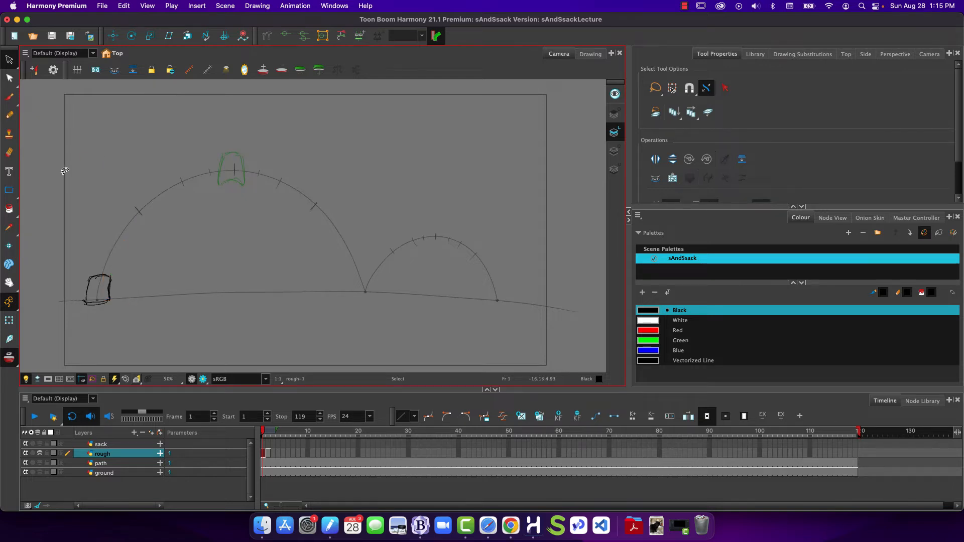
# - Sketch the sack landing where the two arcs meet, on frame 3 of the rough layer
pyautogui.click(9, 114)
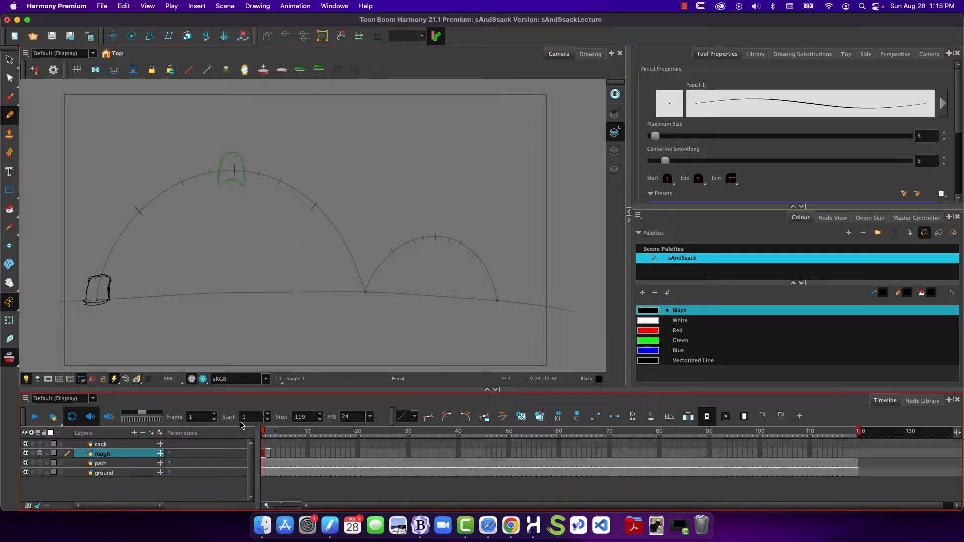
pyautogui.click(274, 453)
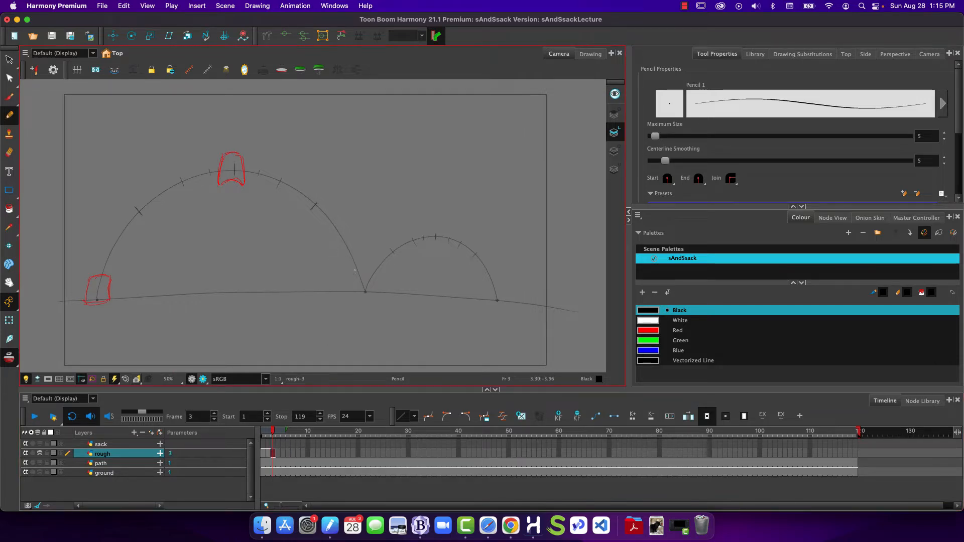
pyautogui.moveTo(354, 269)
pyautogui.mouseDown()
pyautogui.moveTo(352, 291)
pyautogui.moveTo(373, 282)
pyautogui.mouseUp()
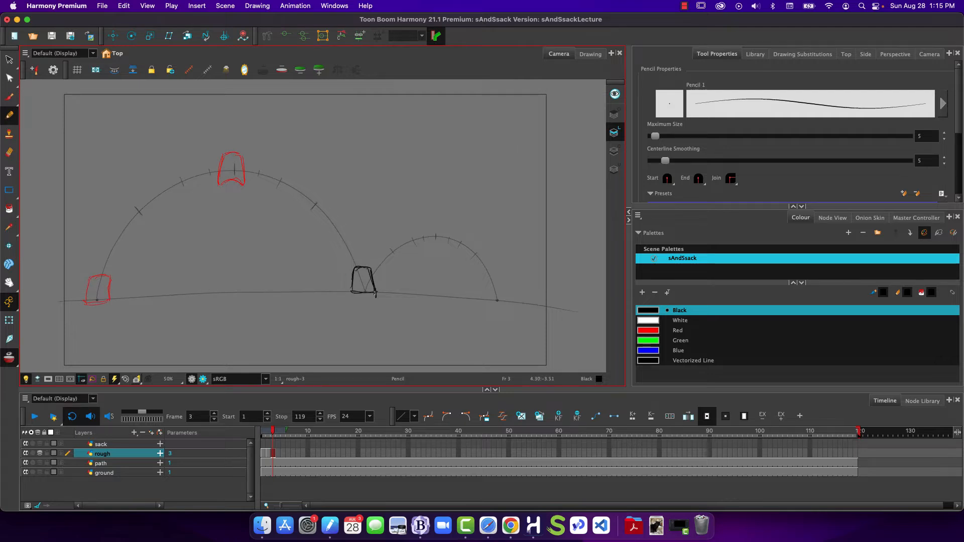
# - Copy the starting sack from frame 1 into frame 4 of the rough layer and move it to the small arc's end point
pyautogui.click(264, 453)
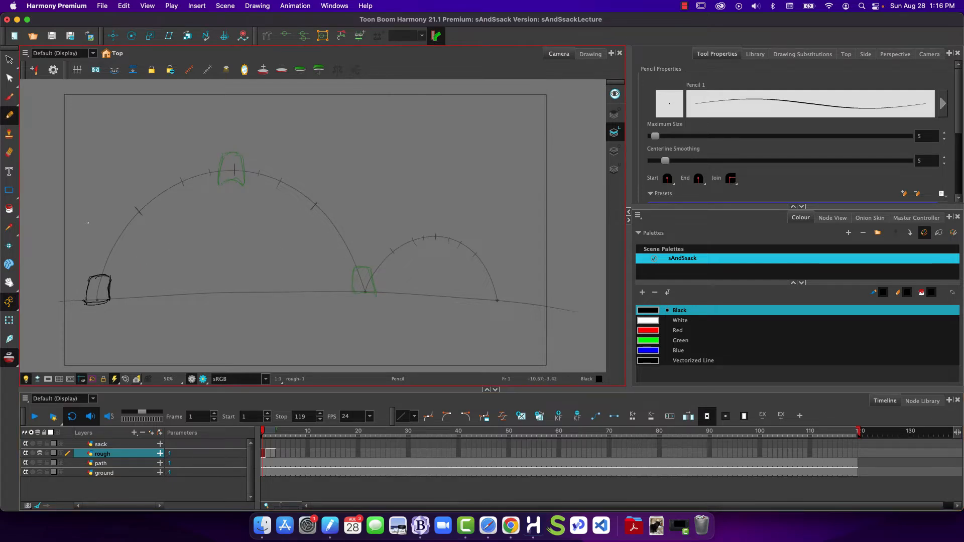
pyautogui.click(9, 60)
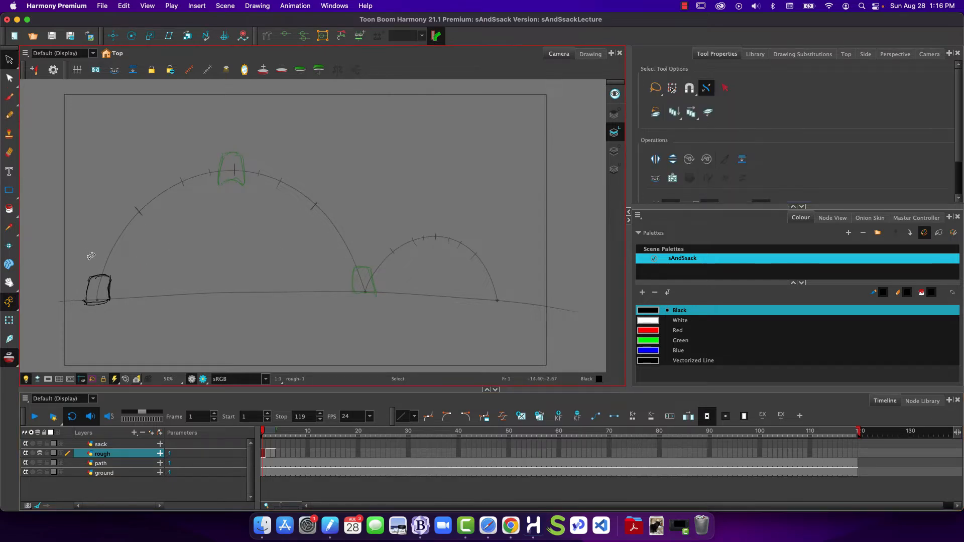
pyautogui.moveTo(85, 267); pyautogui.dragTo(80, 269)
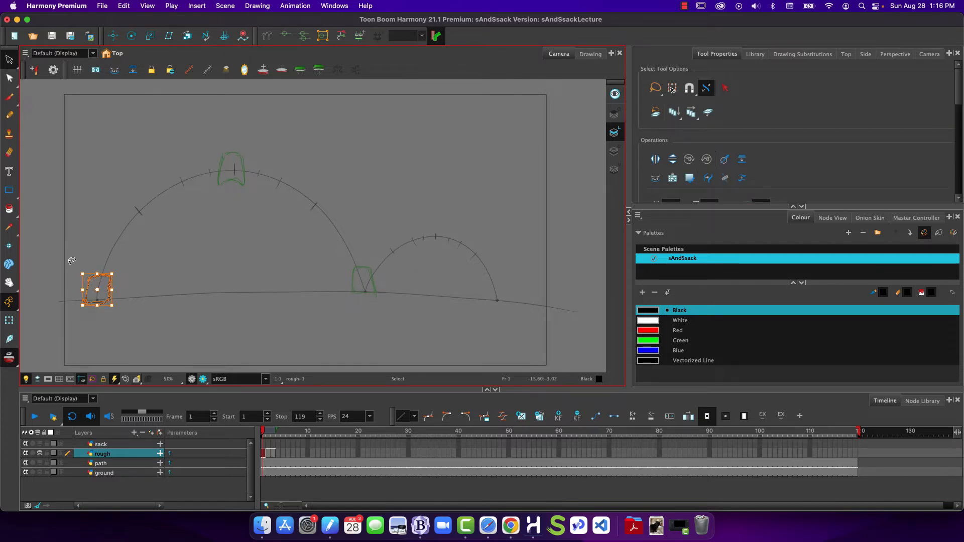
pyautogui.moveTo(70, 263)
pyautogui.mouseDown()
pyautogui.moveTo(64, 302)
pyautogui.moveTo(73, 261)
pyautogui.mouseUp()
pyautogui.click(279, 454)
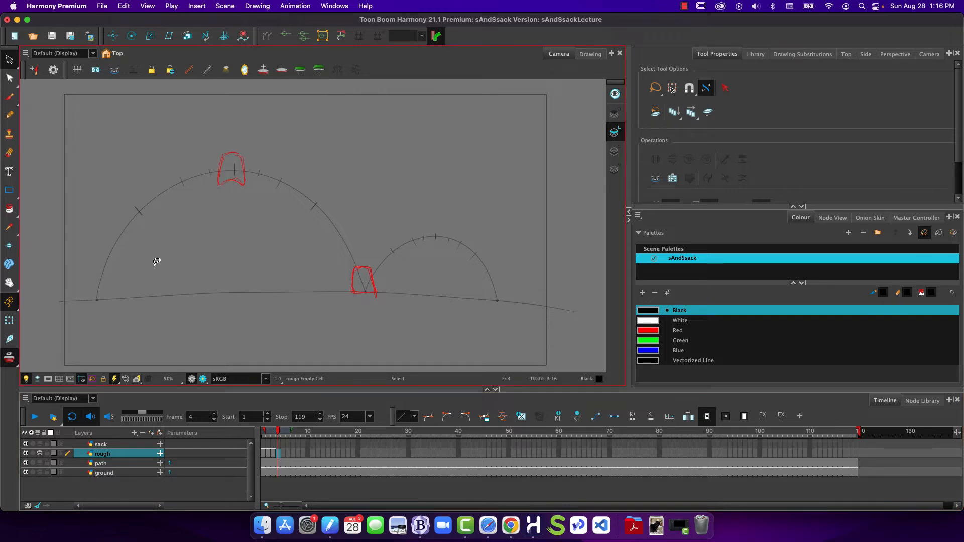
pyautogui.press('super+v')
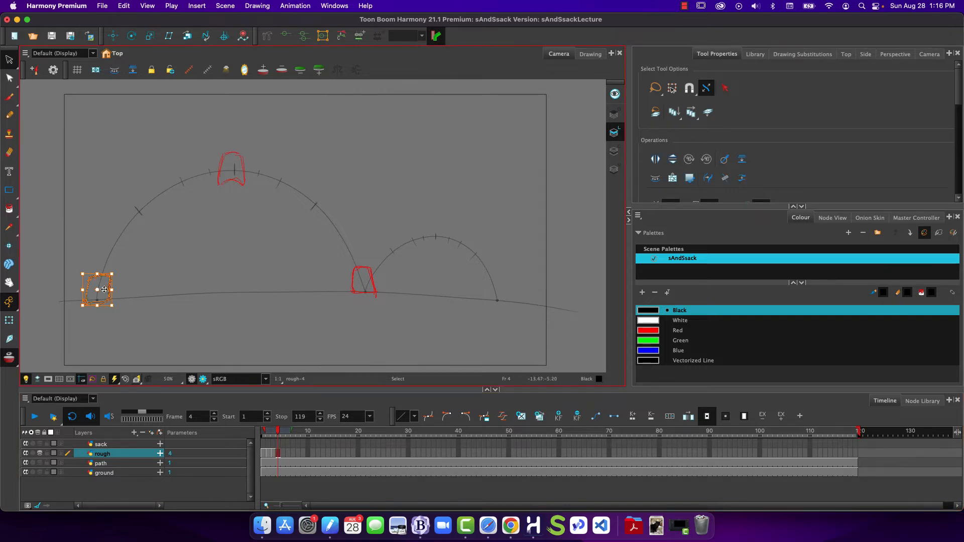
pyautogui.moveTo(109, 285); pyautogui.dragTo(505, 284)
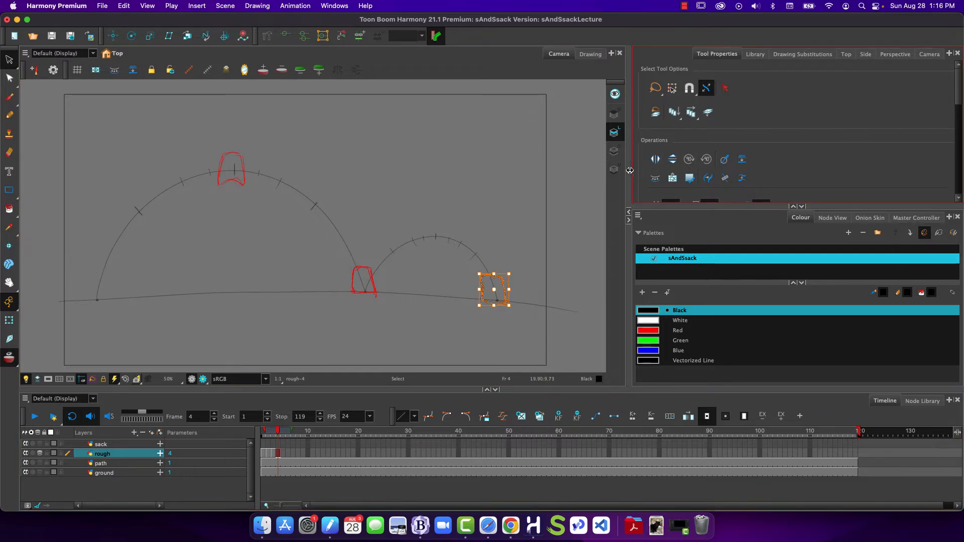
pyautogui.moveTo(278, 435)
pyautogui.mouseDown()
pyautogui.moveTo(262, 433)
pyautogui.moveTo(279, 434)
pyautogui.mouseUp()
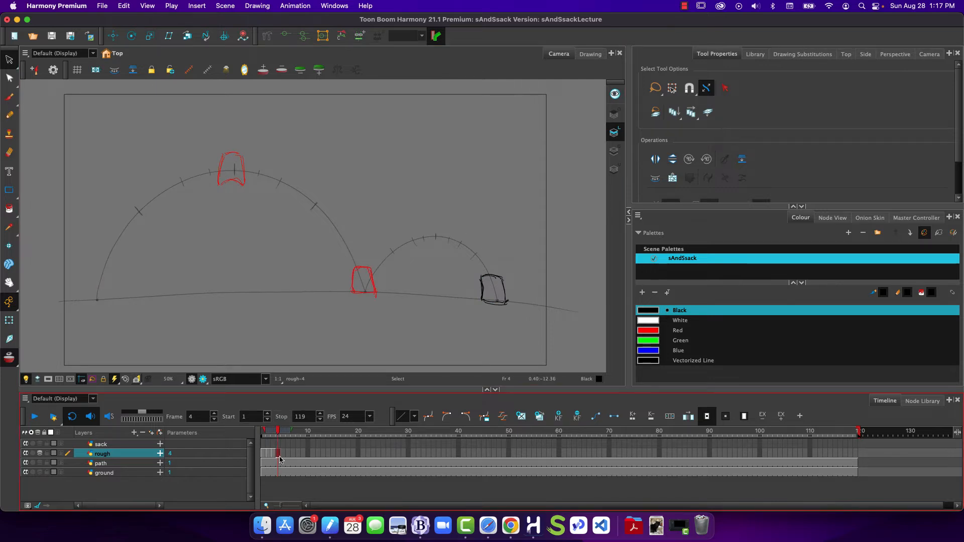
# - Move the end-point sack drawing from frame 4 to frame 5 of the rough layer and create an empty drawing on frame 4
pyautogui.moveTo(278, 457); pyautogui.dragTo(284, 454)
pyautogui.click(278, 455)
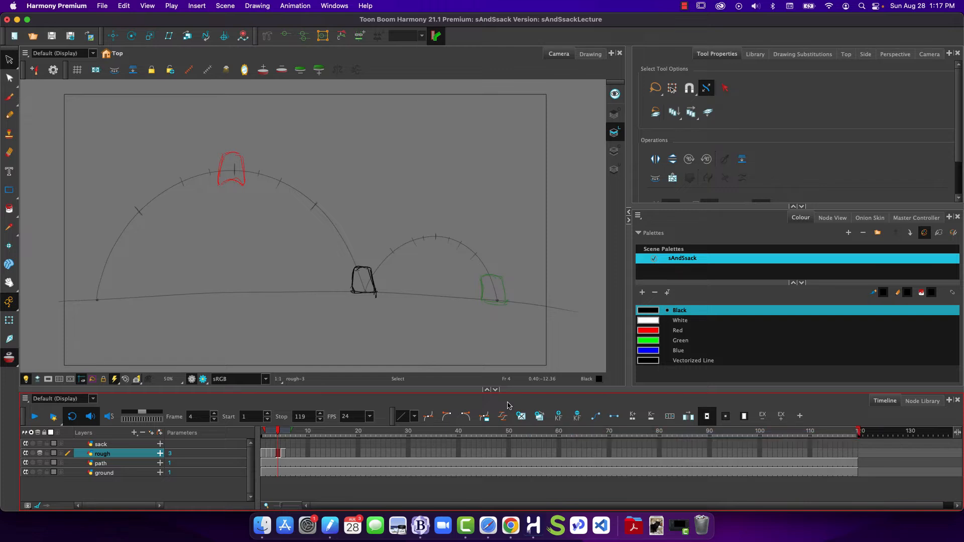
pyautogui.click(521, 416)
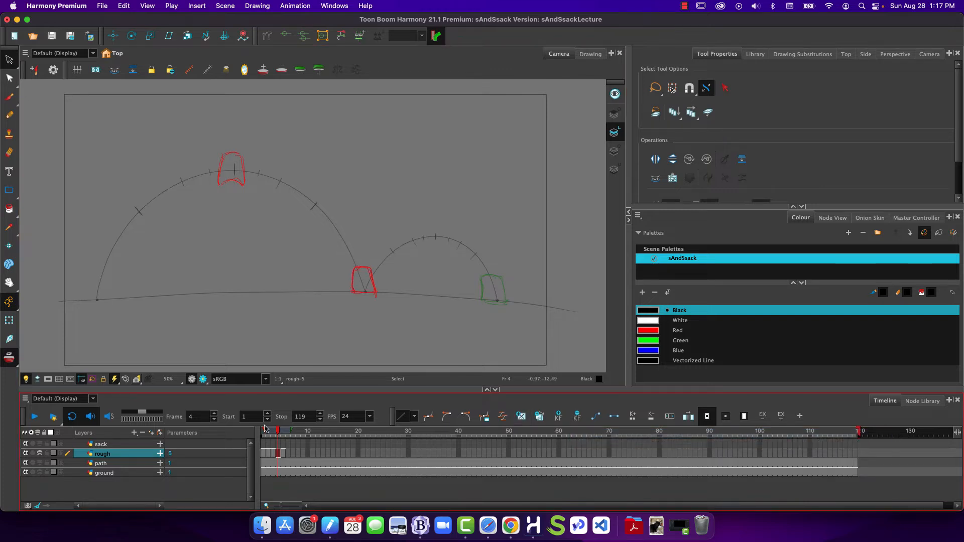
pyautogui.click(285, 443)
pyautogui.click(278, 455)
pyautogui.click(274, 454)
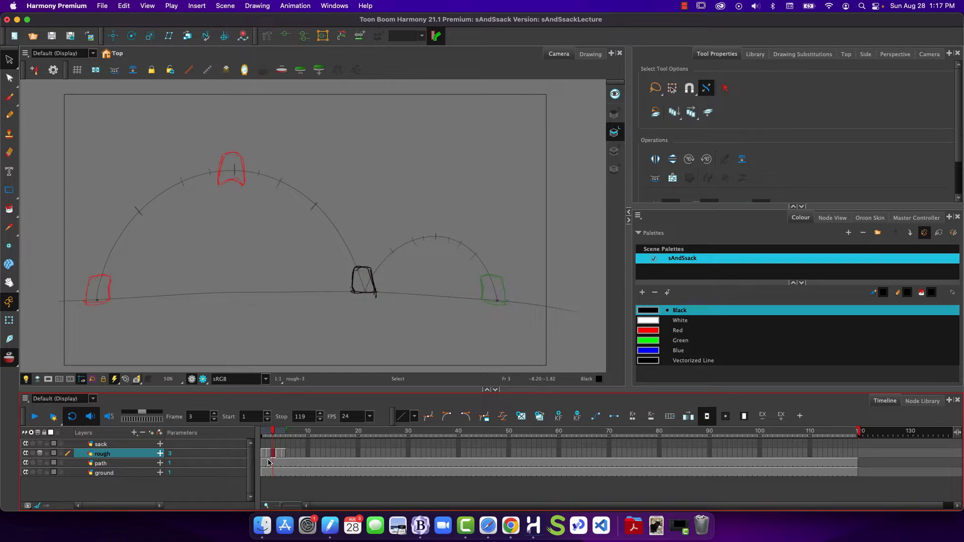
# - Copy the large arc's top pose from frame 2 into frame 4 of the rough layer and move it onto the small arc's peak
pyautogui.click(269, 455)
pyautogui.moveTo(201, 149); pyautogui.dragTo(211, 132)
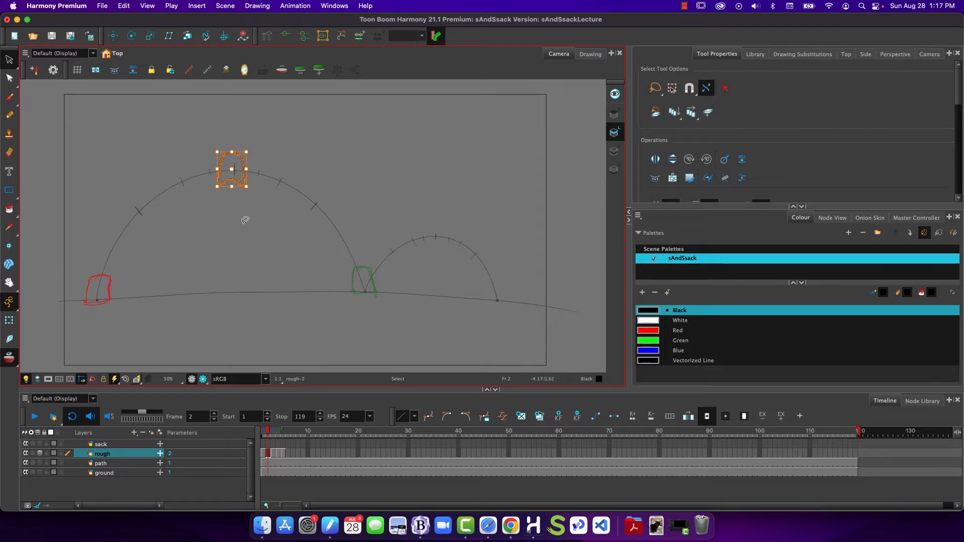
pyautogui.press('.')
pyautogui.press('.')
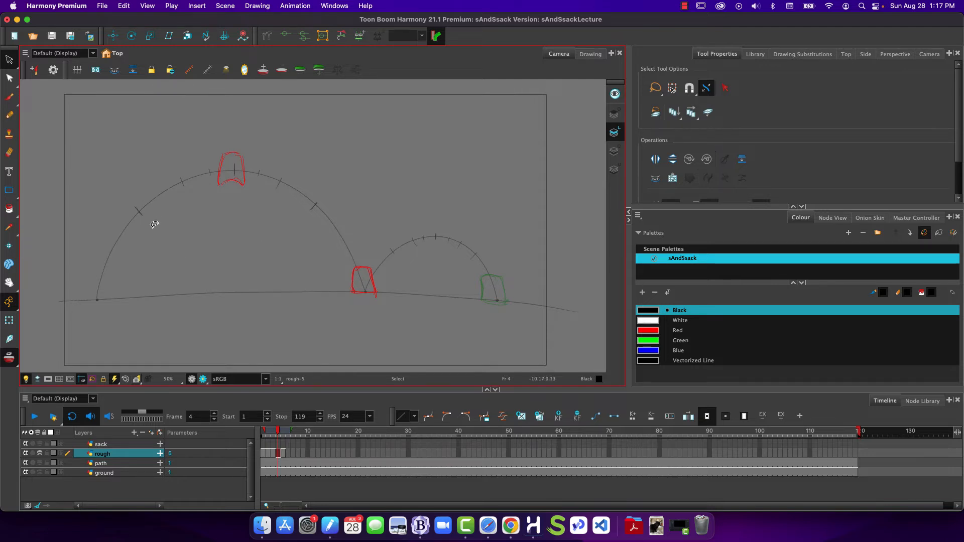
pyautogui.moveTo(154, 225); pyautogui.dragTo(203, 209)
pyautogui.moveTo(241, 165); pyautogui.dragTo(443, 228)
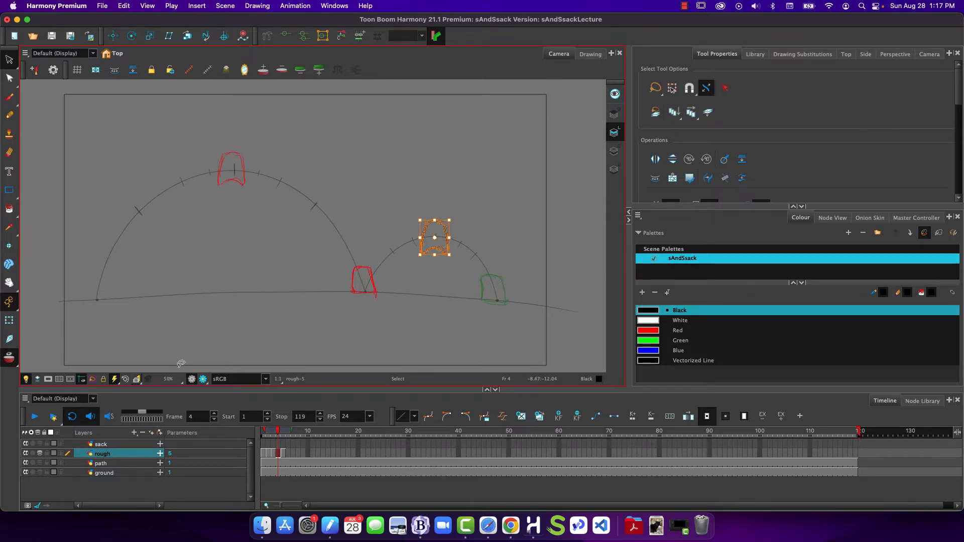
# - Extend the onion skin range to four previous and four next drawings, checking it from frames 5 and 1
pyautogui.click(266, 435)
pyautogui.moveTo(266, 434); pyautogui.dragTo(281, 439)
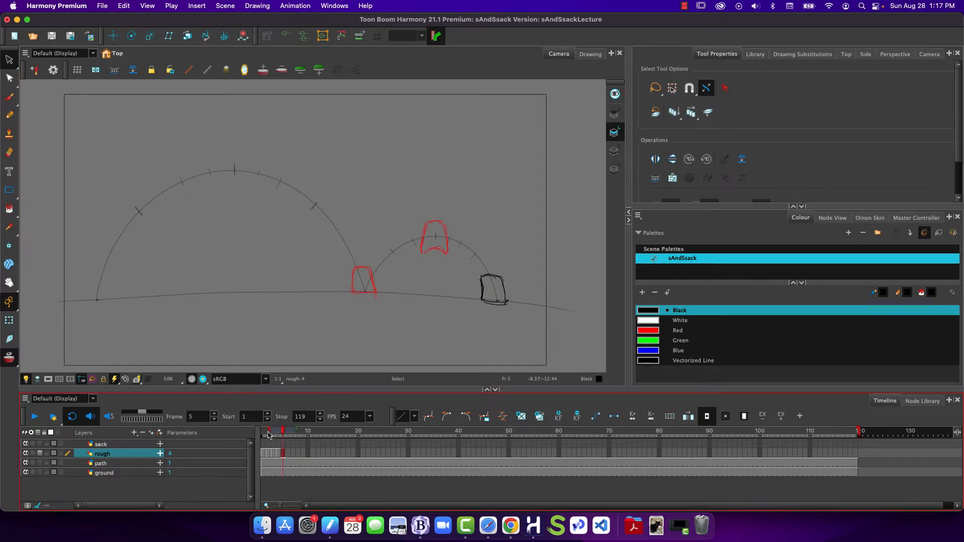
pyautogui.click(264, 74)
pyautogui.click(264, 75)
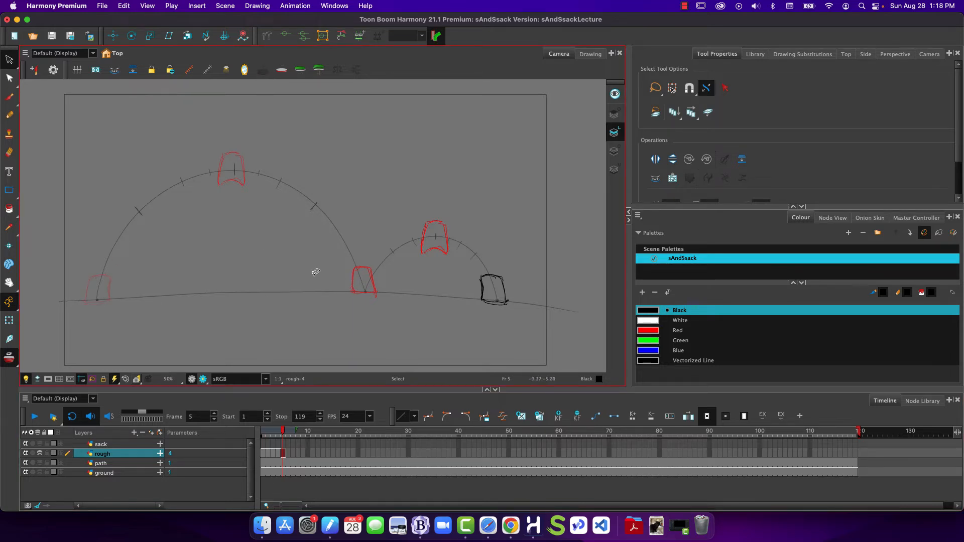
pyautogui.click(264, 433)
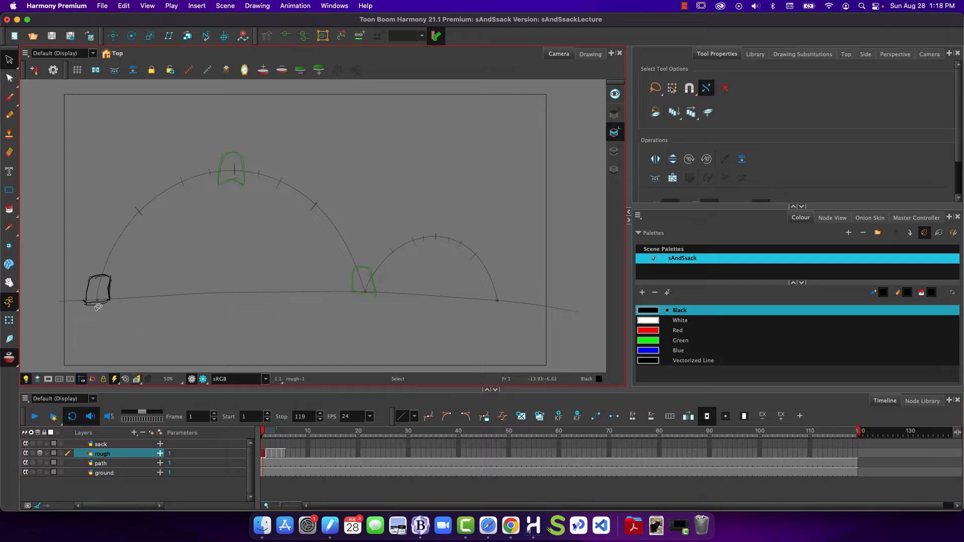
pyautogui.click(319, 70)
pyautogui.moveTo(263, 434)
pyautogui.mouseDown()
pyautogui.moveTo(283, 442)
pyautogui.moveTo(259, 442)
pyautogui.mouseUp()
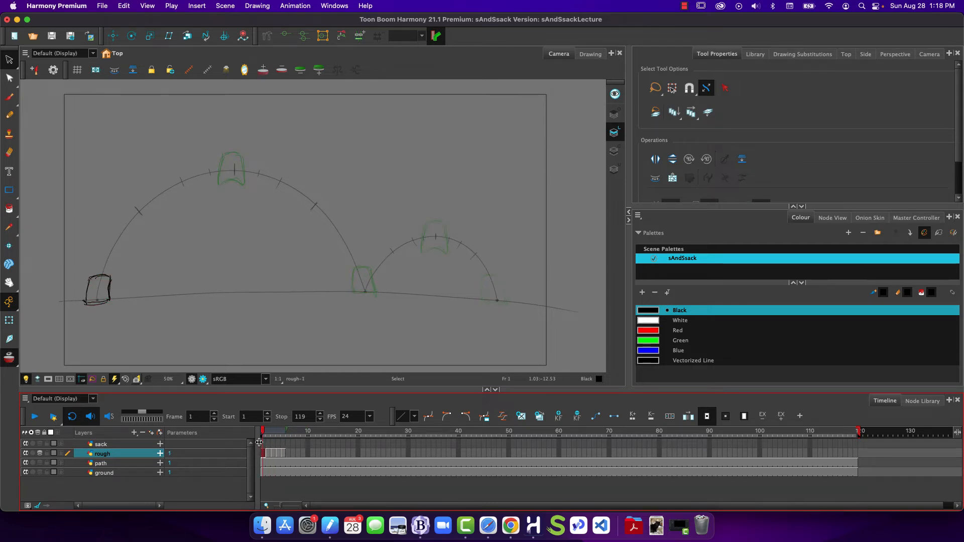
# - Set the playback stop to frame 5 and play through the rough key poses
pyautogui.click(283, 441)
pyautogui.click(278, 416)
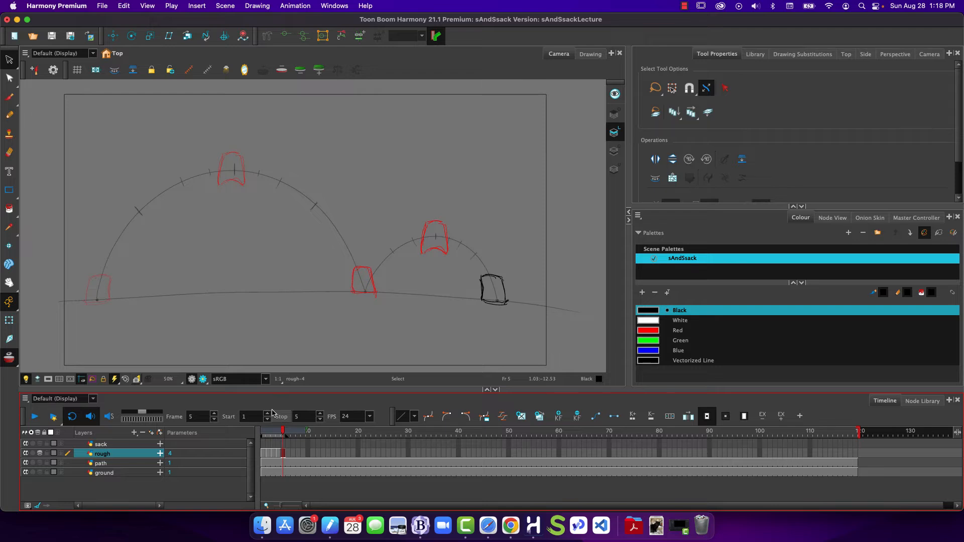
pyautogui.click(35, 416)
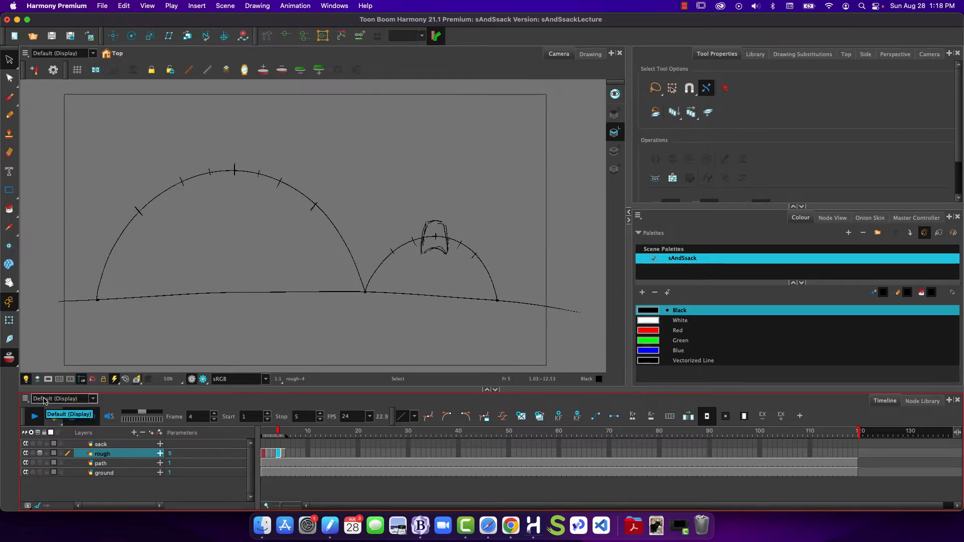
pyautogui.click(36, 417)
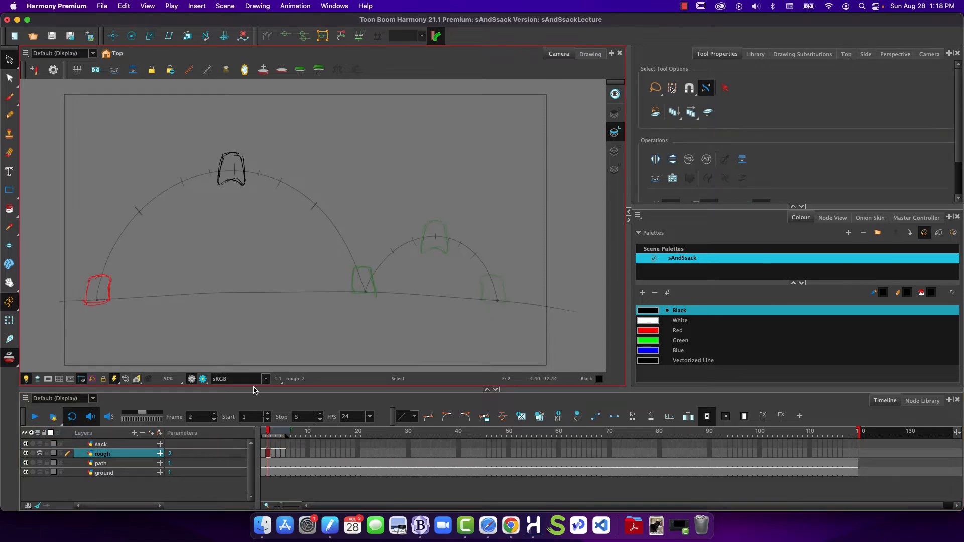
# - Shift the rough layer's drawings on frames 2 to 5 one frame later
pyautogui.click(263, 454)
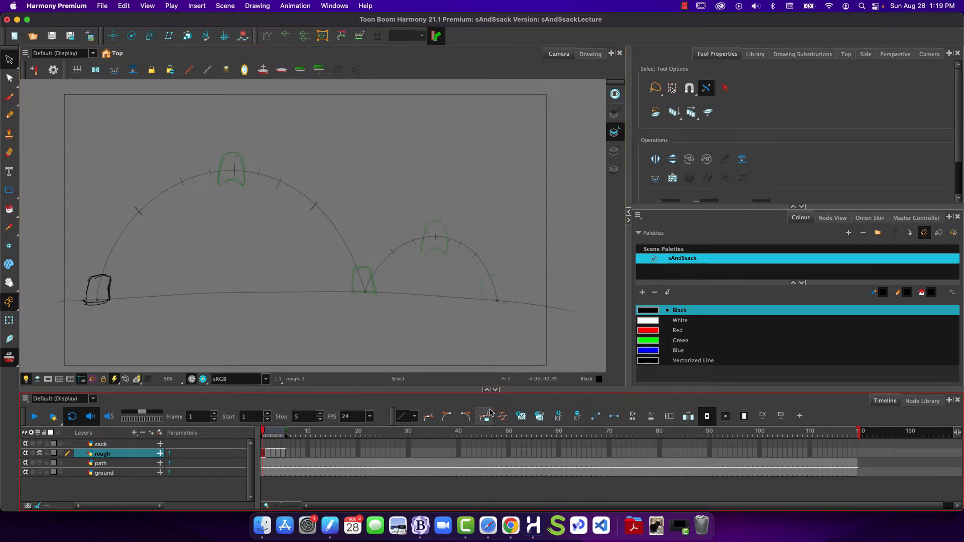
pyautogui.click(283, 454)
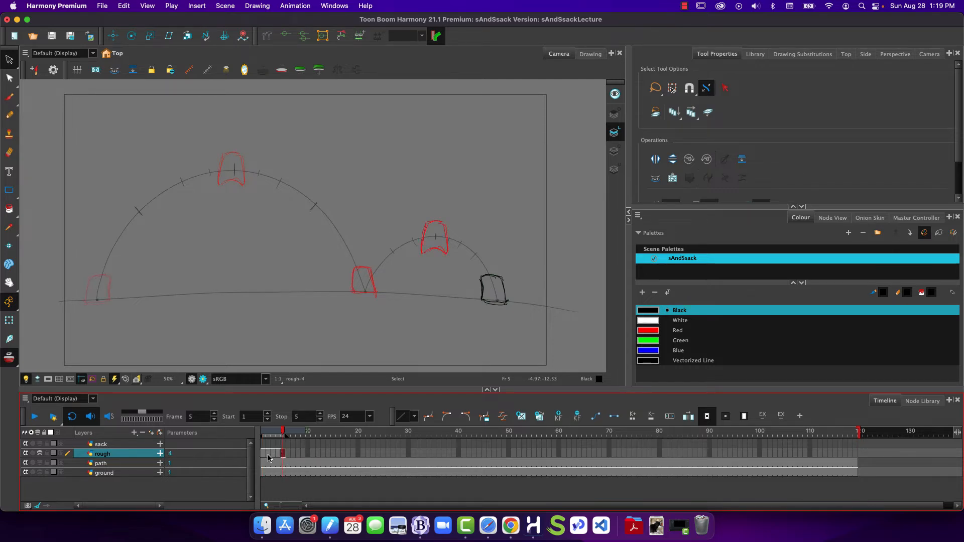
pyautogui.keyDown('shift'); pyautogui.click(268, 455); pyautogui.keyUp('shift')
pyautogui.moveTo(270, 457); pyautogui.dragTo(274, 457)
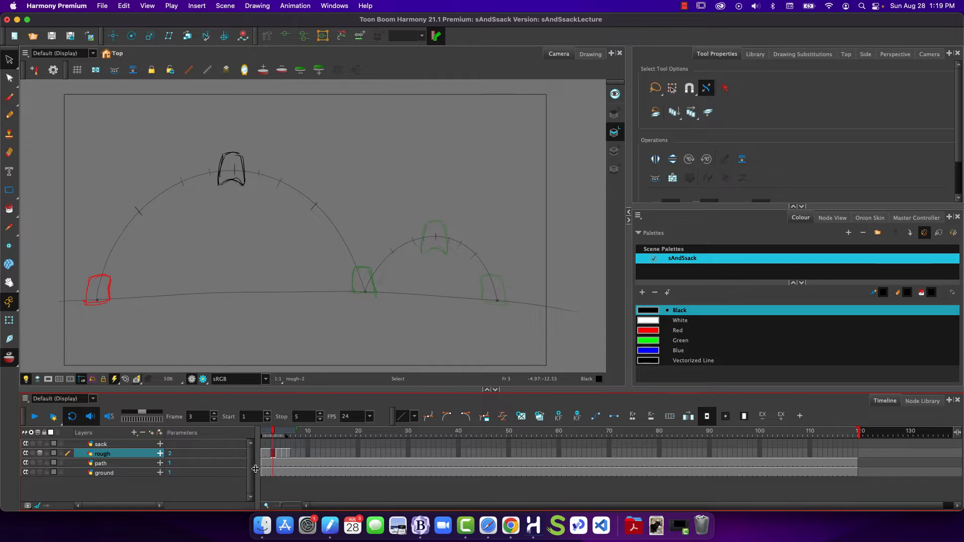
# - Create an empty drawing on frame 2 of the rough layer and sketch a leaning, stretched sack at the large tick on the large arc's rise
pyautogui.click(267, 434)
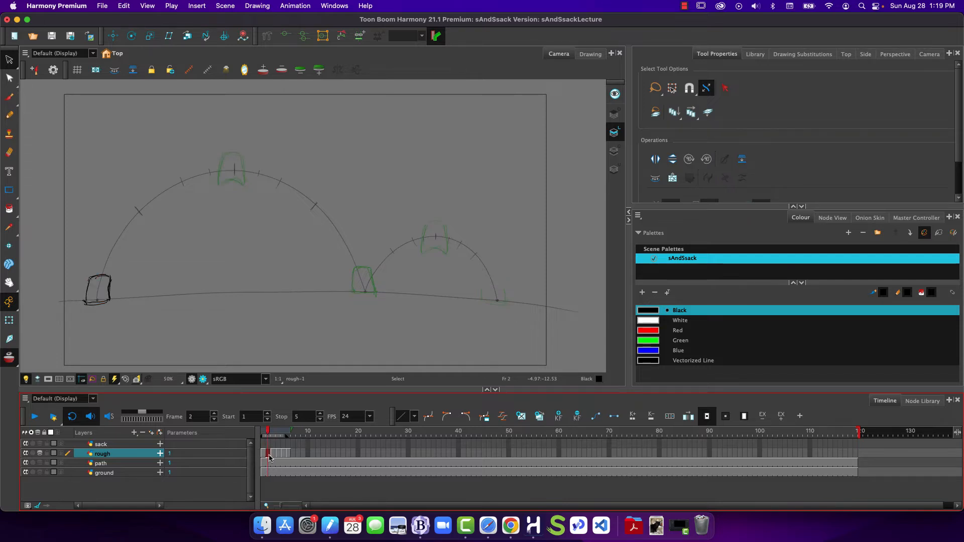
pyautogui.click(521, 417)
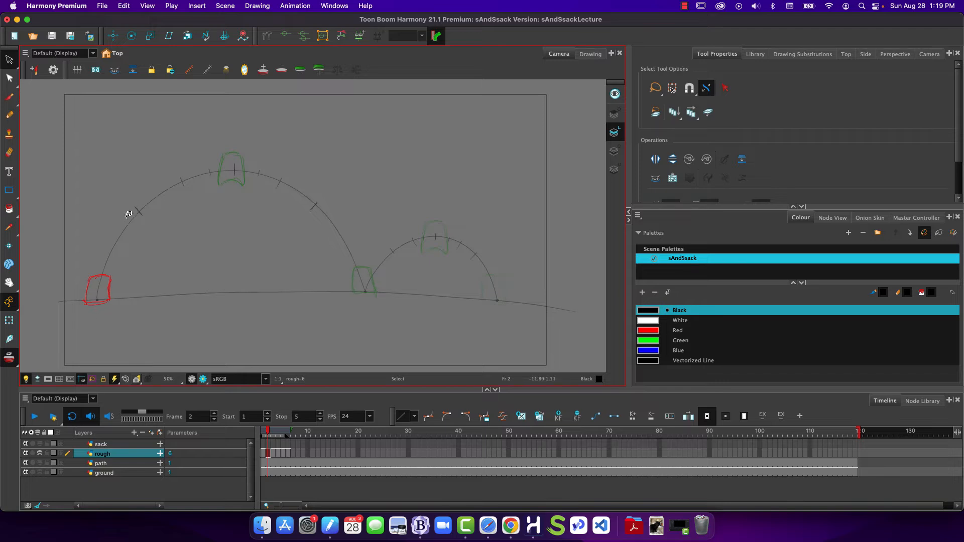
pyautogui.click(9, 115)
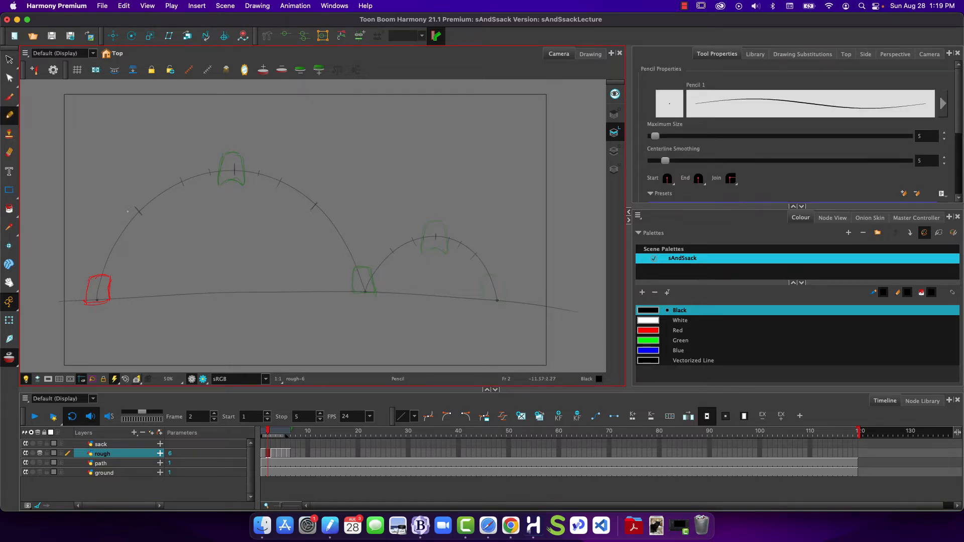
pyautogui.moveTo(145, 213)
pyautogui.mouseDown()
pyautogui.moveTo(127, 240)
pyautogui.moveTo(129, 199)
pyautogui.mouseUp()
pyautogui.moveTo(268, 434); pyautogui.dragTo(275, 433)
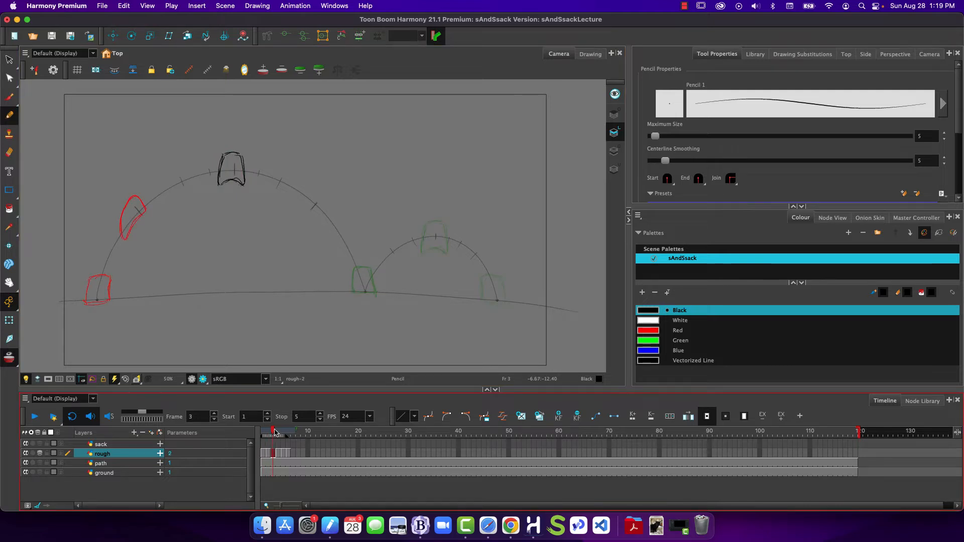
# - Extend the large arc's top pose on frame 3 by one frame and create an empty drawing on frame 4
pyautogui.moveTo(274, 432); pyautogui.dragTo(272, 438)
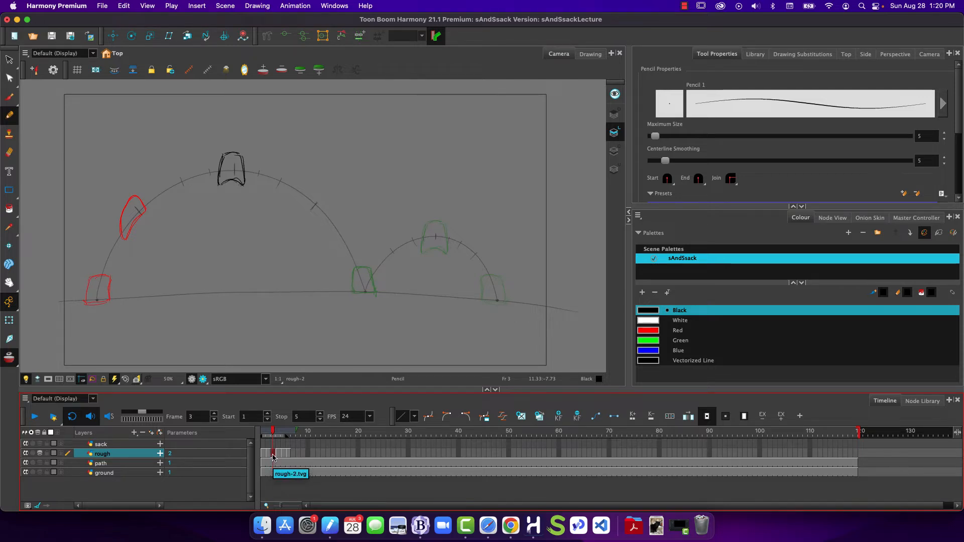
pyautogui.press('+')
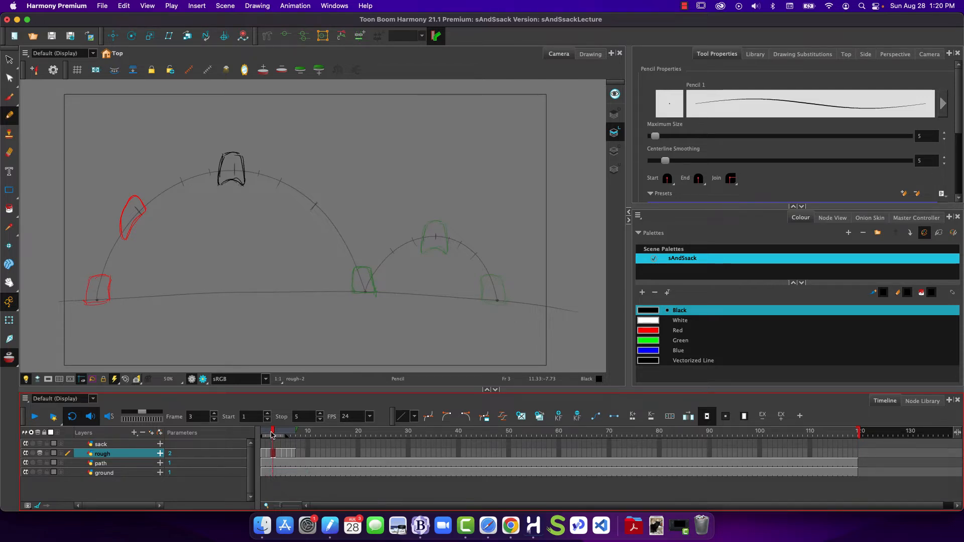
pyautogui.press(',')
pyautogui.press(',')
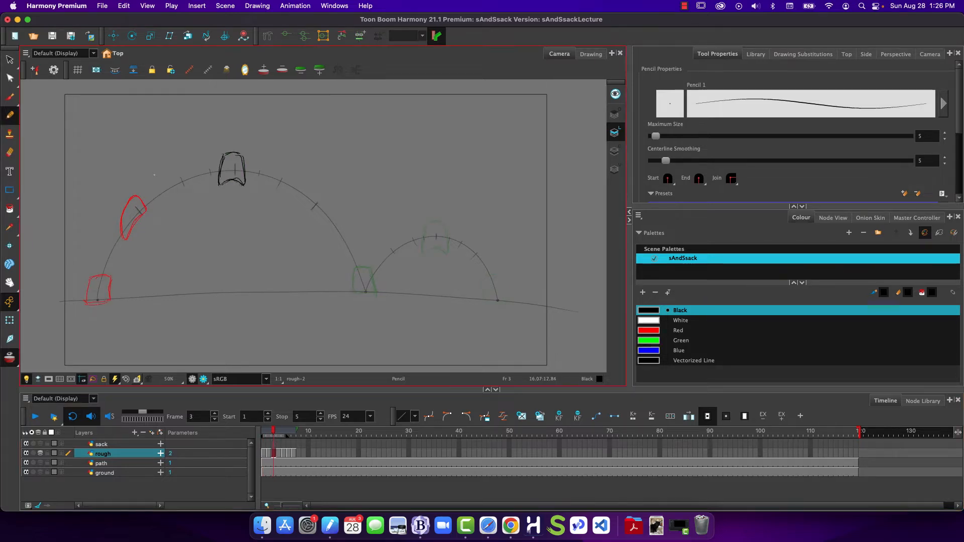
pyautogui.click(278, 432)
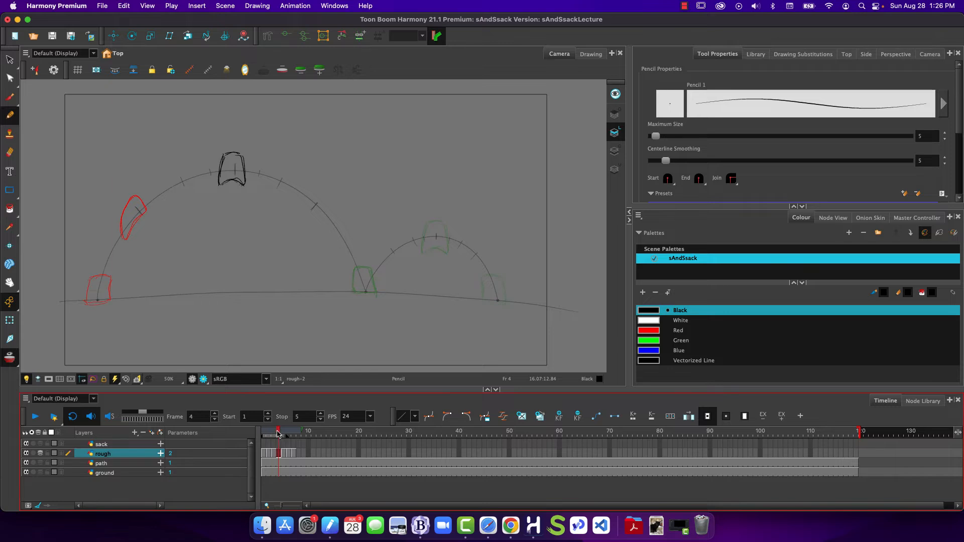
pyautogui.click(274, 433)
pyautogui.click(278, 433)
pyautogui.click(280, 455)
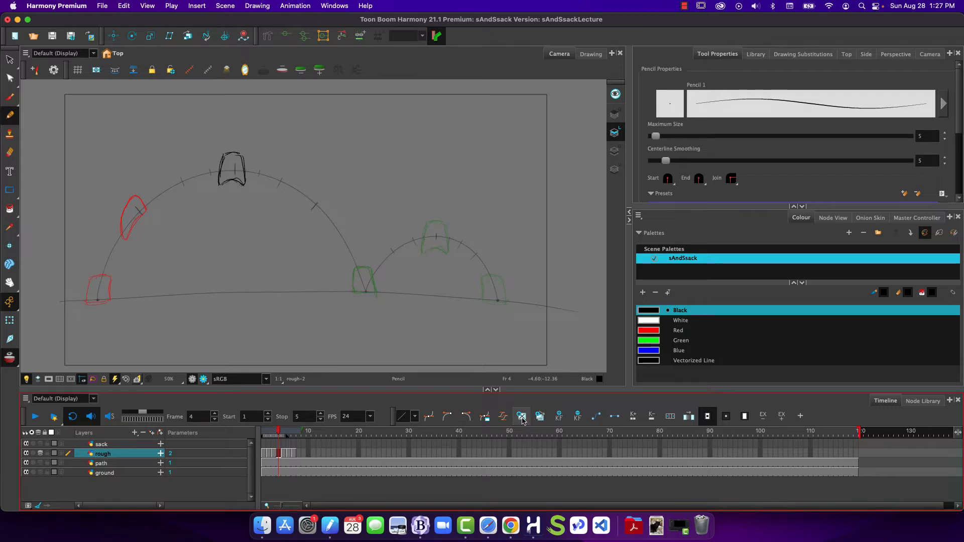
pyautogui.click(522, 419)
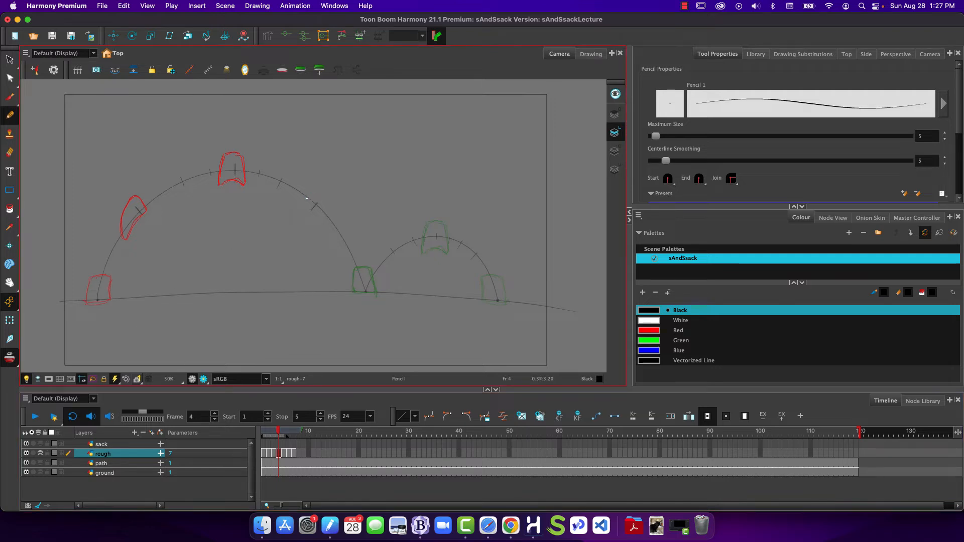
# - Sketch a tilted sack at the large tick on the large arc's descent on frame 4, then scrub through the neighbouring poses
pyautogui.moveTo(314, 195)
pyautogui.mouseDown()
pyautogui.moveTo(328, 220)
pyautogui.moveTo(320, 215)
pyautogui.mouseUp()
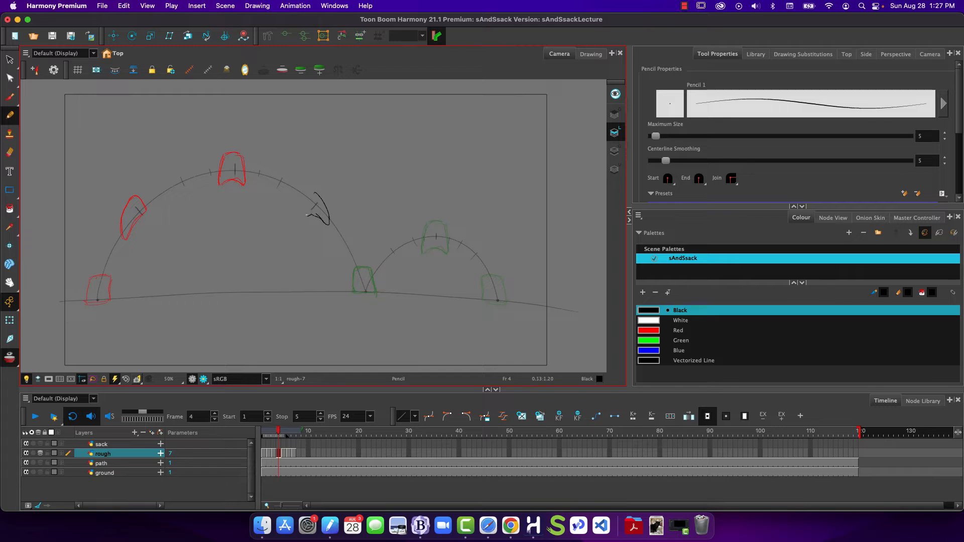
pyautogui.moveTo(306, 205); pyautogui.dragTo(329, 214)
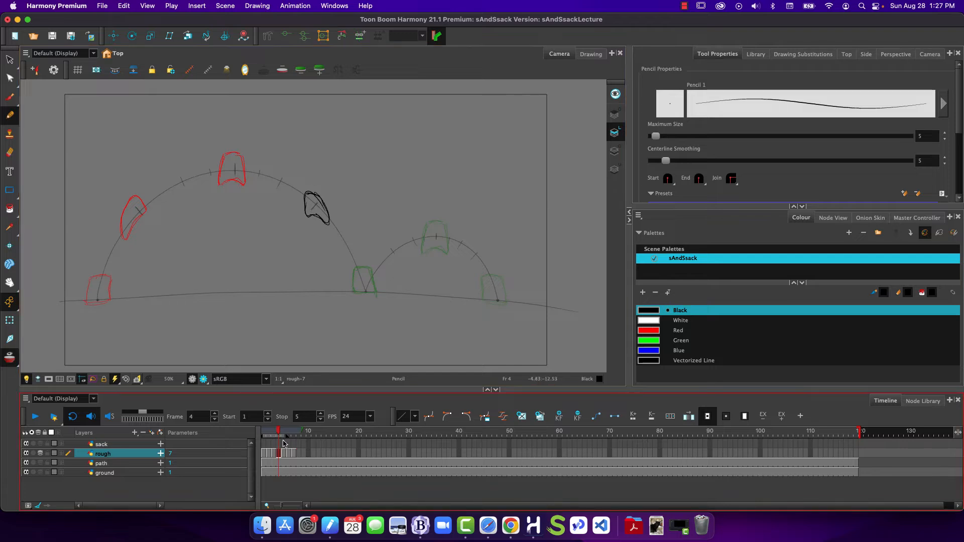
pyautogui.moveTo(279, 432)
pyautogui.mouseDown()
pyautogui.moveTo(270, 434)
pyautogui.moveTo(279, 434)
pyautogui.mouseUp()
pyautogui.moveTo(281, 436); pyautogui.dragTo(288, 435)
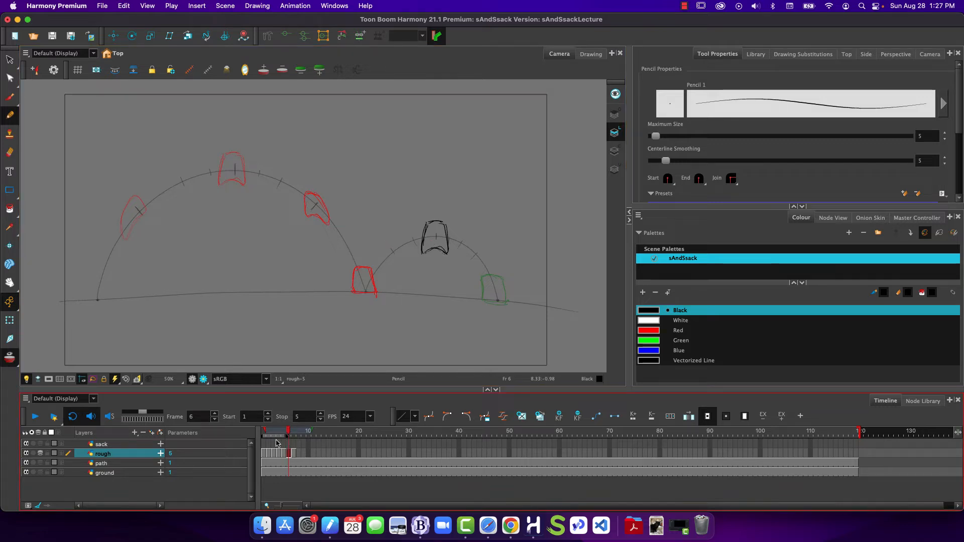
# - Extend the landing pose on frame 5, create an empty drawing on frame 6 and sketch a leaning, stretched sack on the small arc's rise
pyautogui.moveTo(289, 434); pyautogui.dragTo(285, 435)
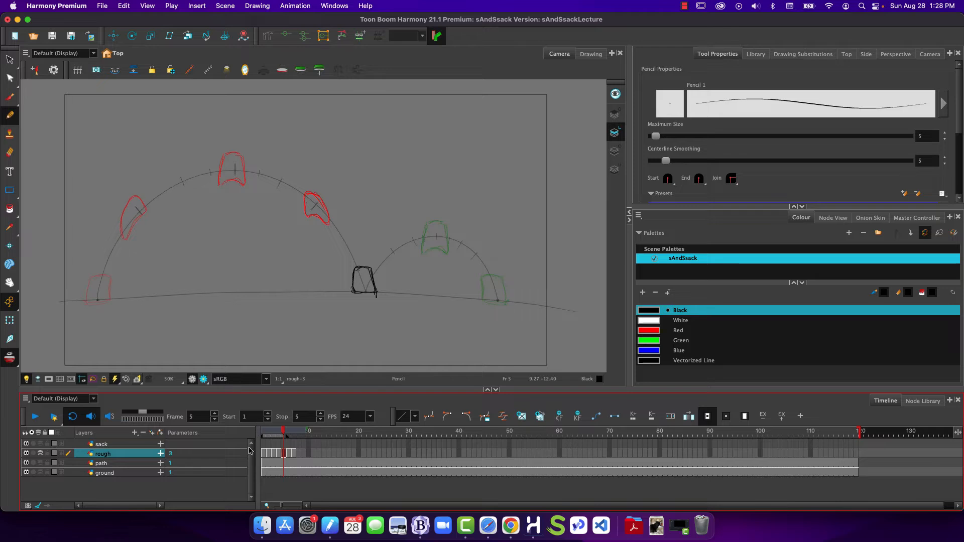
pyautogui.click(286, 434)
pyautogui.click(521, 417)
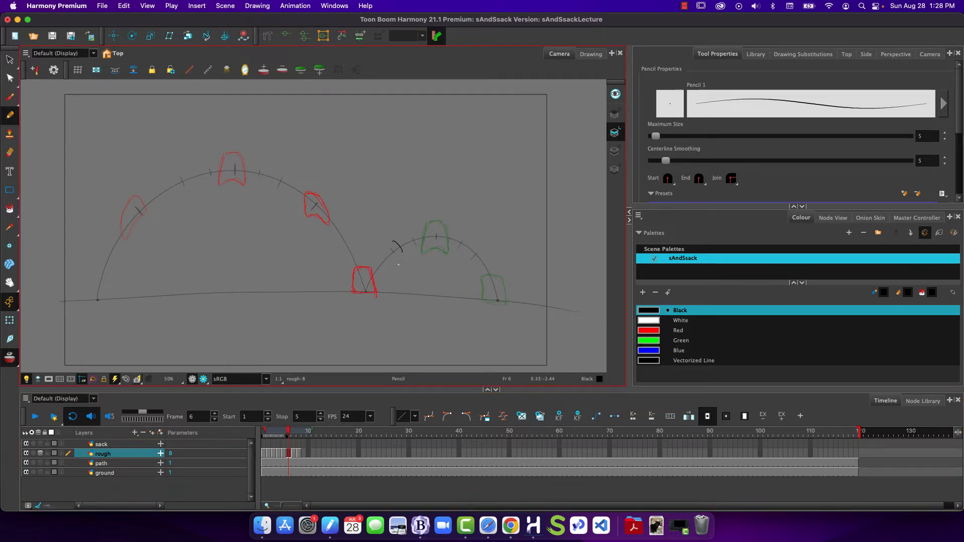
pyautogui.moveTo(402, 251); pyautogui.dragTo(377, 274)
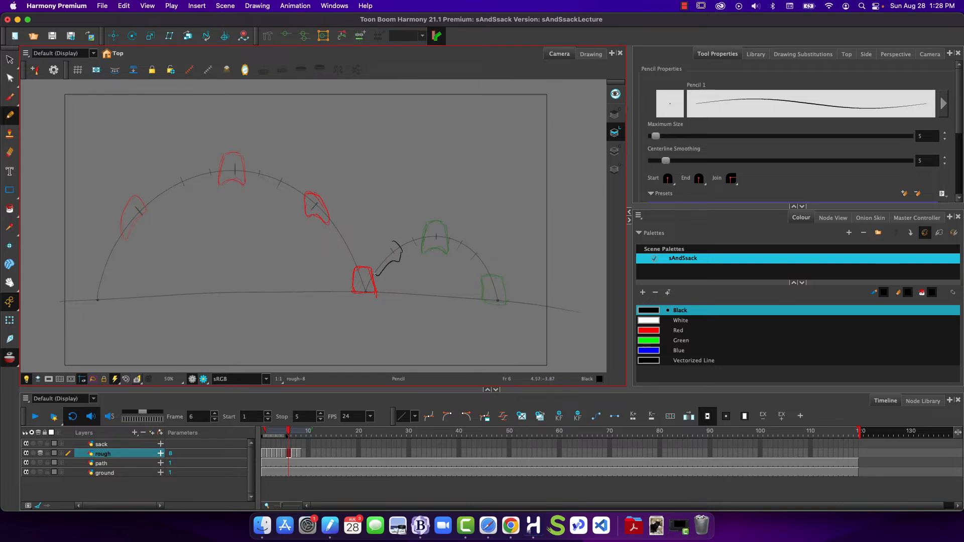
pyautogui.moveTo(391, 241); pyautogui.dragTo(378, 251)
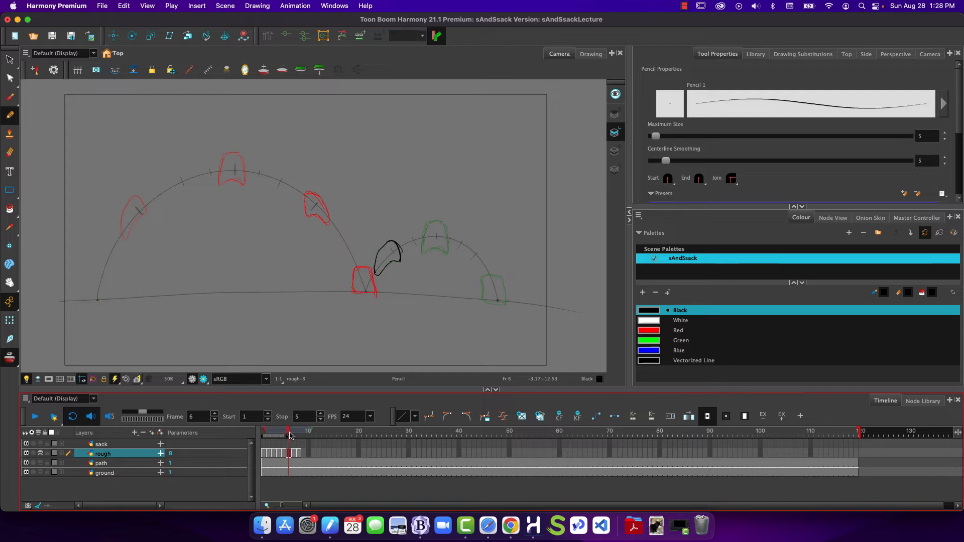
# - Extend the small arc's top pose on frame 7, create an empty drawing on frame 8 and sketch a tilted sack on the descent, erasing stray line ends
pyautogui.moveTo(290, 435); pyautogui.dragTo(295, 436)
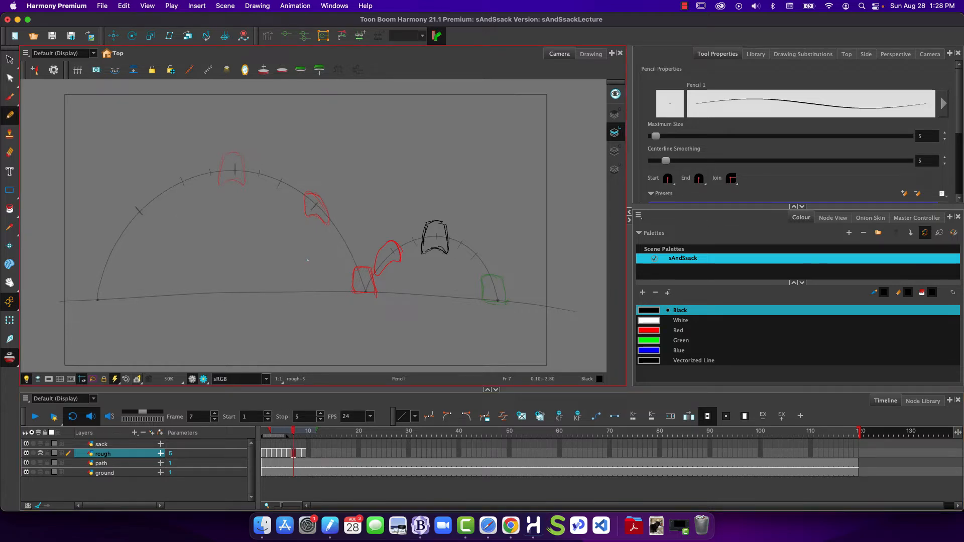
pyautogui.click(299, 435)
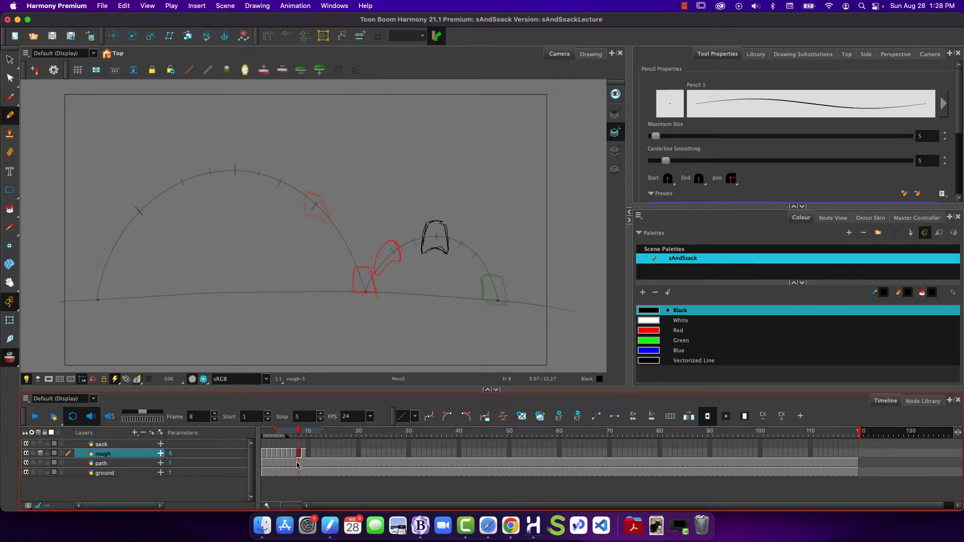
pyautogui.click(521, 416)
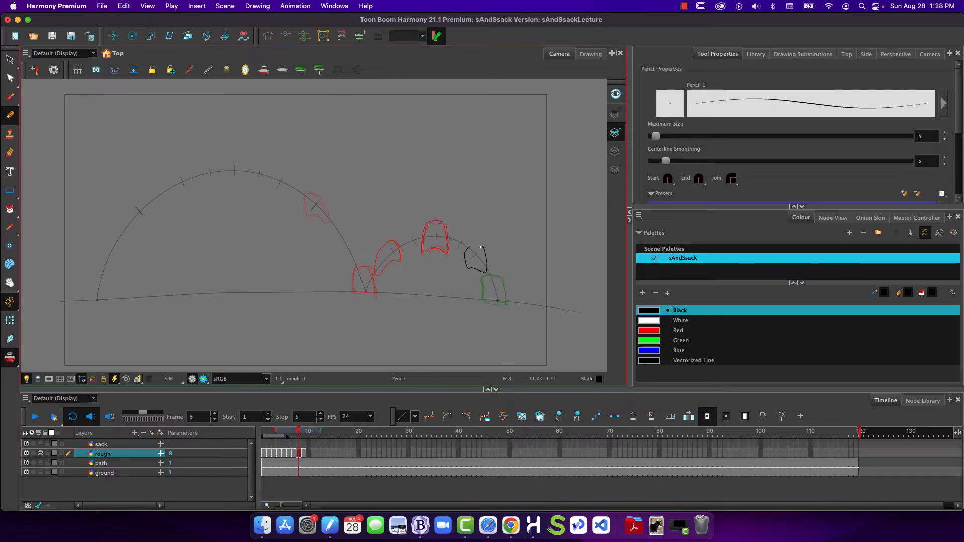
pyautogui.moveTo(475, 245); pyautogui.dragTo(485, 265)
pyautogui.click(10, 152)
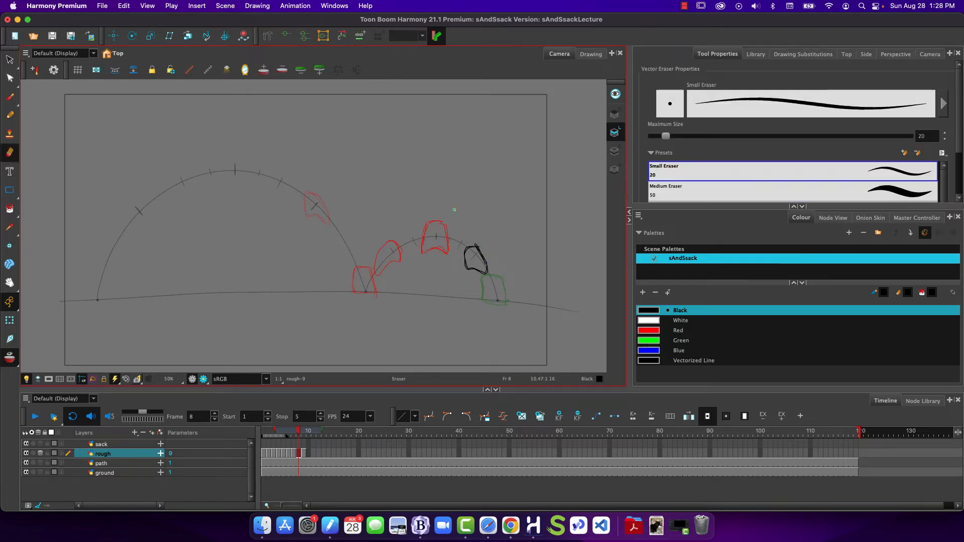
pyautogui.moveTo(473, 242); pyautogui.dragTo(480, 244)
# - Set the playback stop frame to 9 and play the rough poses from frame 1
pyautogui.moveTo(300, 432); pyautogui.dragTo(305, 434)
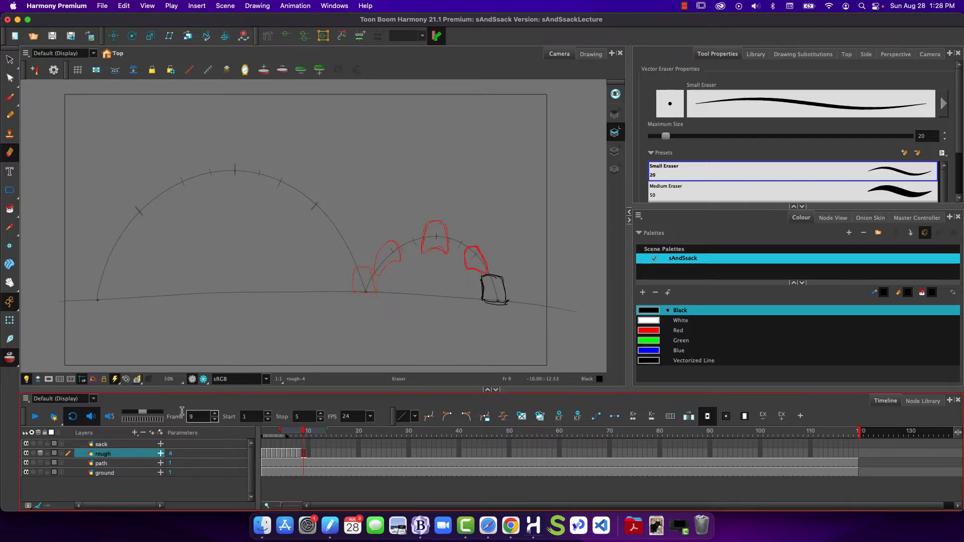
pyautogui.click(282, 420)
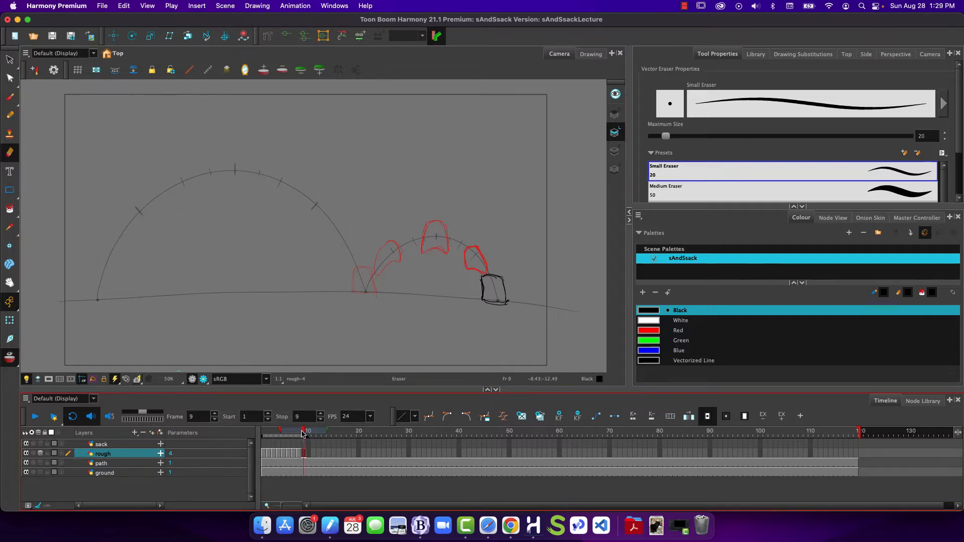
pyautogui.click(272, 434)
pyautogui.moveTo(271, 434); pyautogui.dragTo(254, 436)
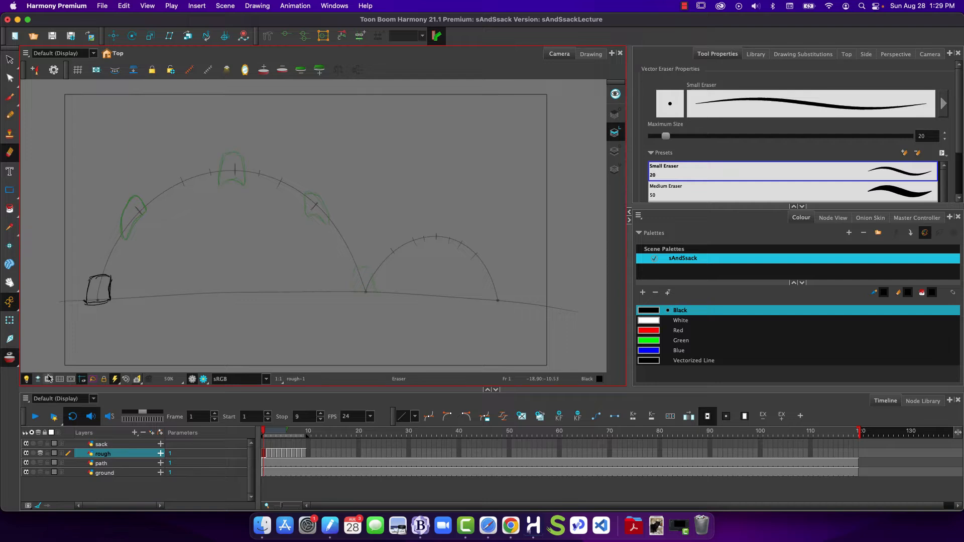
pyautogui.click(37, 416)
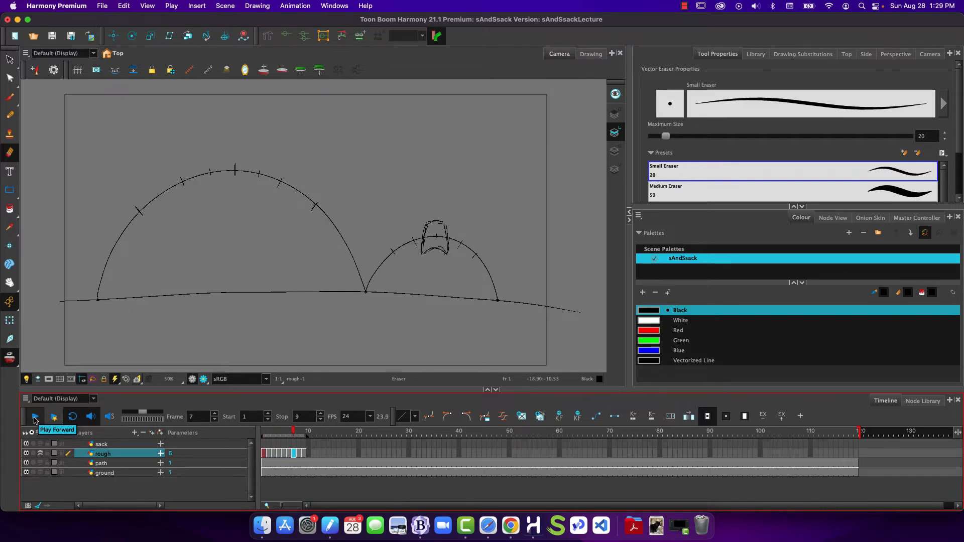
pyautogui.click(35, 418)
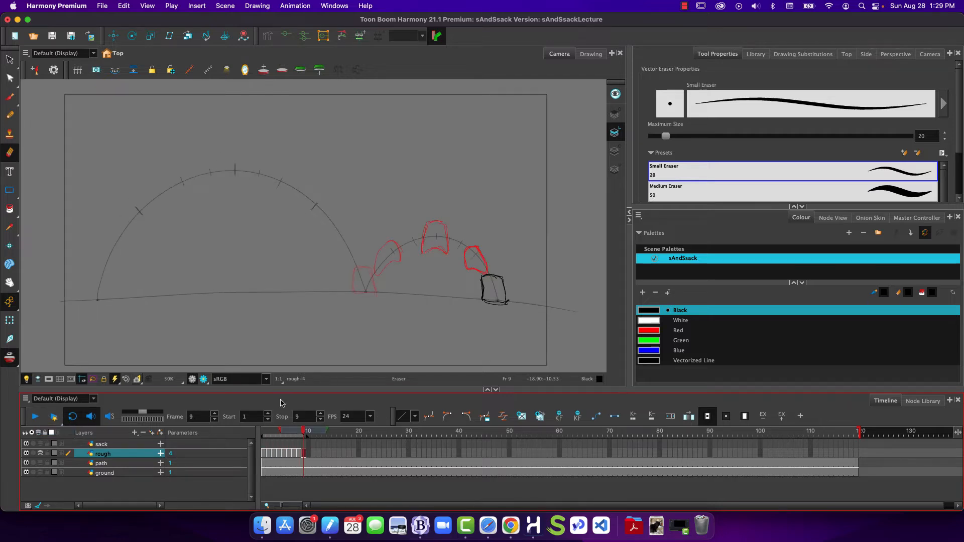
# - Extend the starting pose on frame 1 of the rough layer by one frame and create an empty drawing on frame 2
pyautogui.click(266, 435)
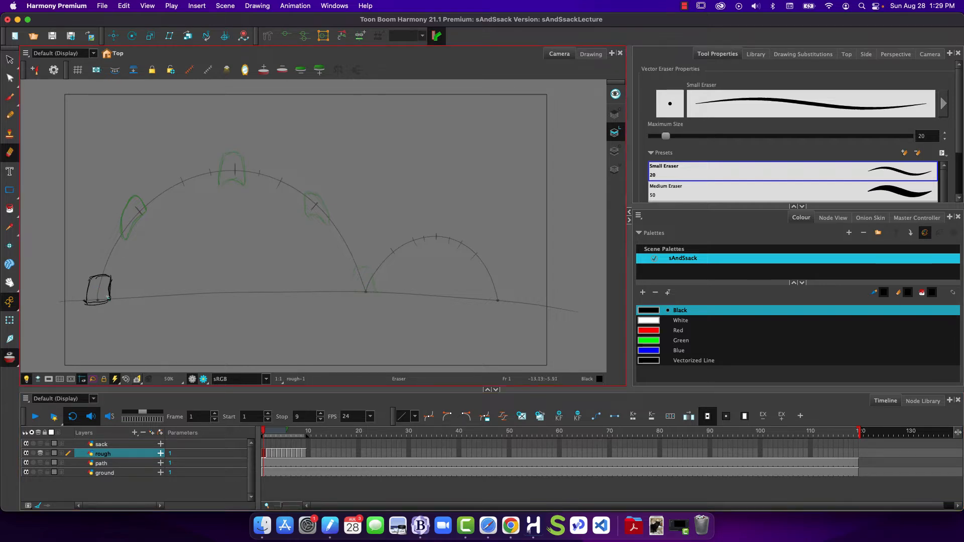
pyautogui.click(271, 454)
pyautogui.click(265, 455)
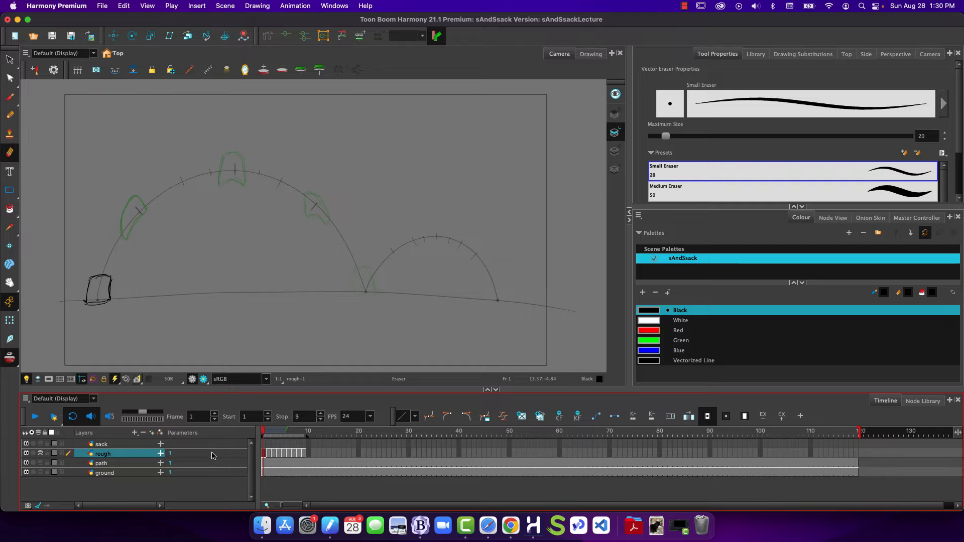
pyautogui.press('+')
pyautogui.click(270, 454)
pyautogui.click(521, 417)
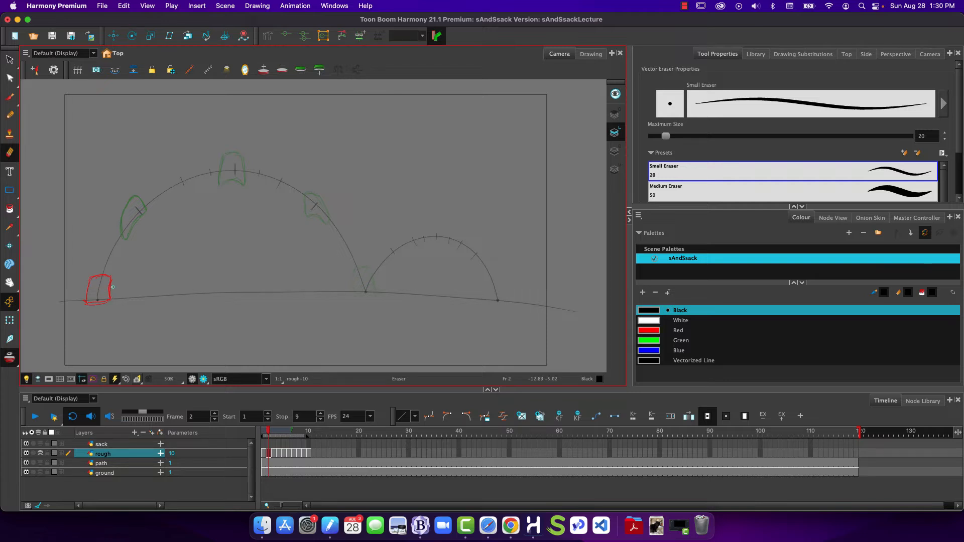
# - Sketch a sack leaning backward on the ground at the large arc's start on frame 2, then flip between it and frame 1
pyautogui.moveTo(108, 300); pyautogui.dragTo(106, 300)
pyautogui.hotkey('alt', 'x')
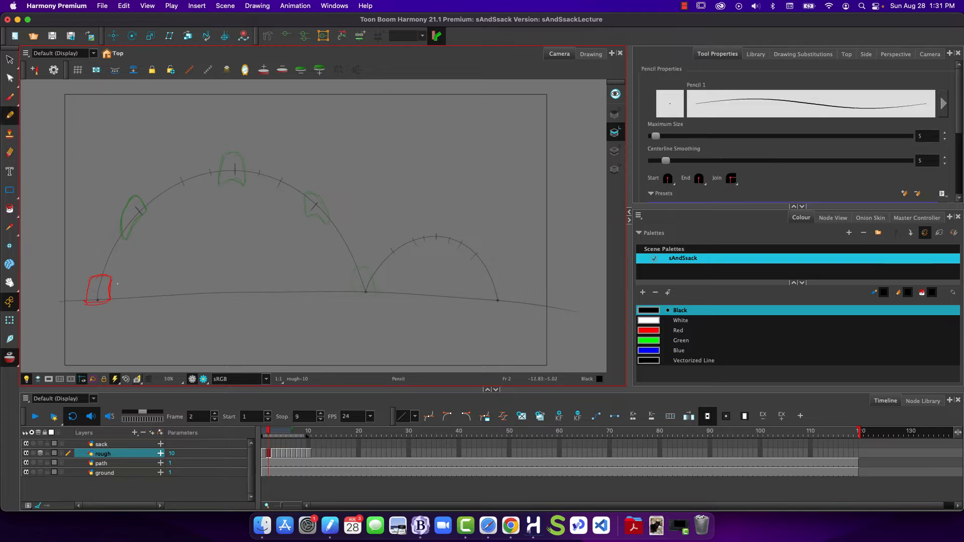
pyautogui.moveTo(109, 299)
pyautogui.mouseDown()
pyautogui.moveTo(83, 303)
pyautogui.moveTo(76, 280)
pyautogui.mouseUp()
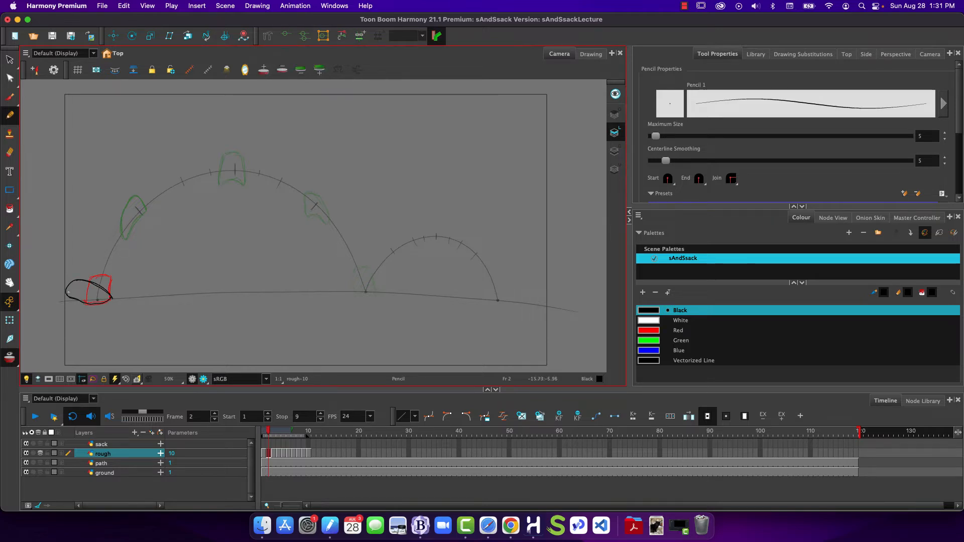
pyautogui.moveTo(269, 433); pyautogui.dragTo(269, 432)
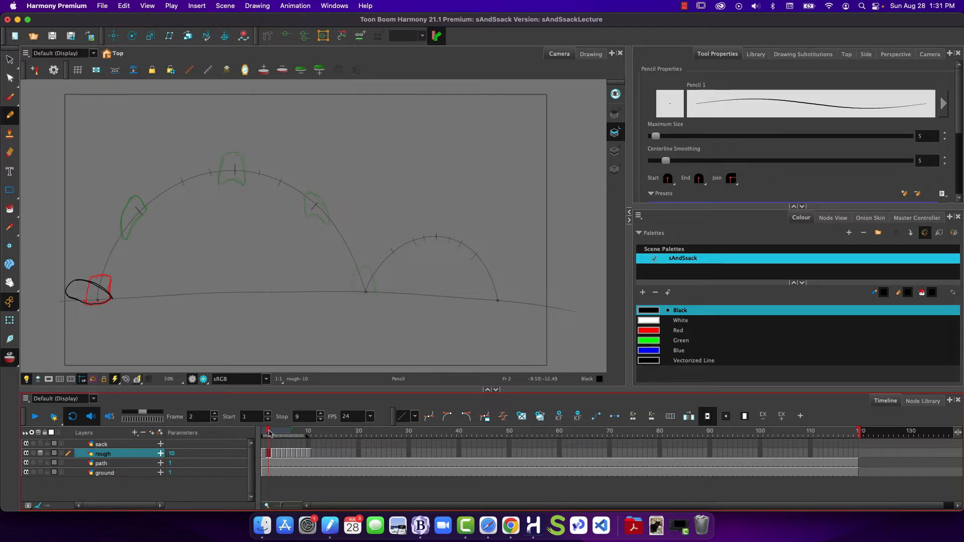
pyautogui.moveTo(269, 433); pyautogui.dragTo(264, 433)
pyautogui.moveTo(264, 433); pyautogui.dragTo(269, 434)
pyautogui.press(',')
pyautogui.press('.')
# - Extend the frame 2 pose, sketch a flattened, squashed sack on the ground on frame 3, then compare it with the previous pose
pyautogui.press('+')
pyautogui.click(273, 434)
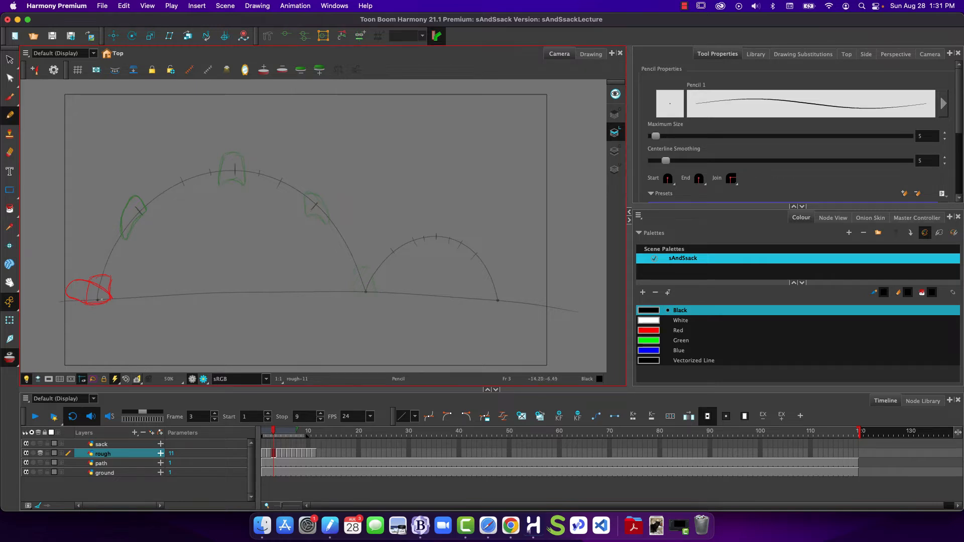
pyautogui.moveTo(102, 301); pyautogui.dragTo(70, 292)
pyautogui.click(270, 431)
pyautogui.moveTo(271, 432); pyautogui.dragTo(274, 432)
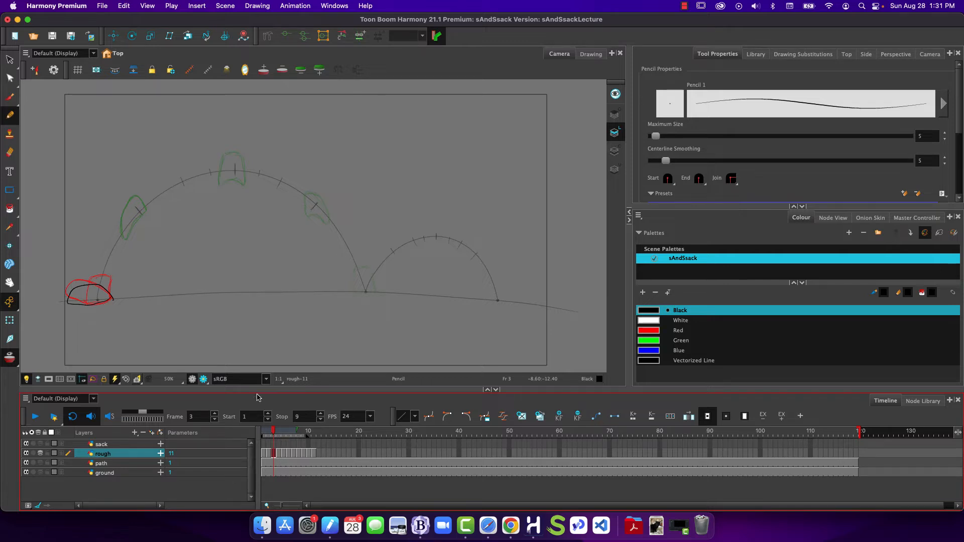
# - Extend the squashed pose on frame 3 by one frame and create an empty drawing on frame 4
pyautogui.press('+')
pyautogui.moveTo(270, 446); pyautogui.dragTo(272, 454)
pyautogui.click(279, 453)
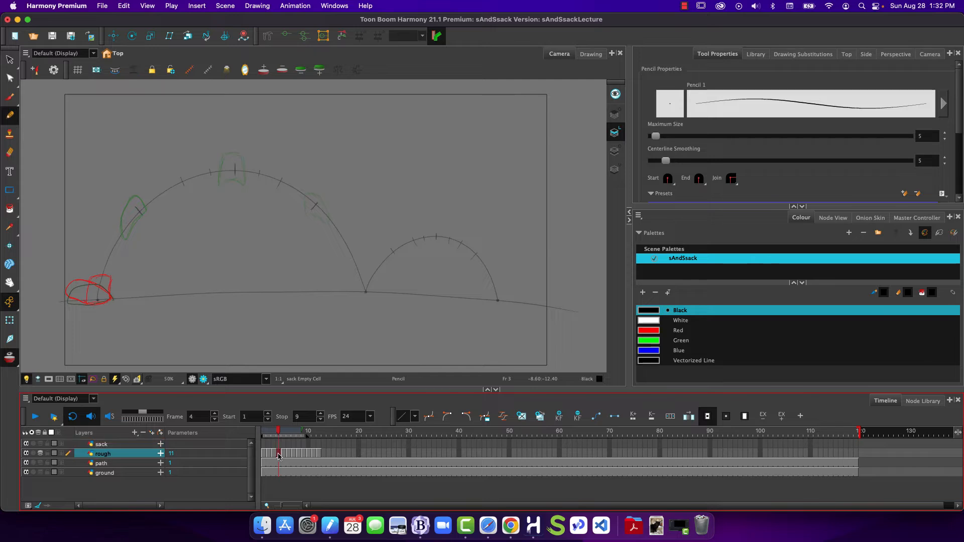
pyautogui.click(521, 416)
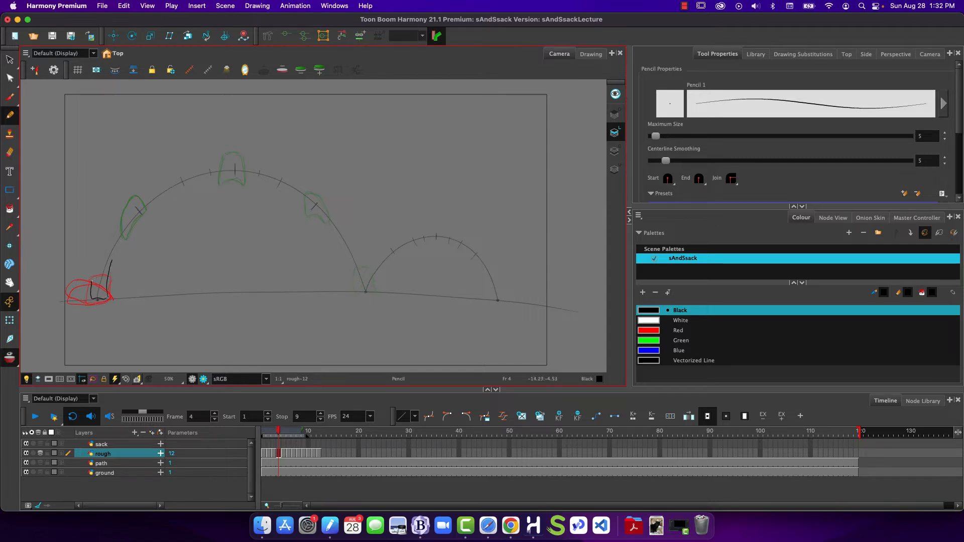
# - Sketch a tall, stretched sack rising from the ground at the large arc's start on frame 4, undoing bad strokes and erasing the excess line
pyautogui.press('super+z')
pyautogui.moveTo(110, 249); pyautogui.dragTo(114, 259)
pyautogui.moveTo(107, 297)
pyautogui.mouseDown()
pyautogui.moveTo(112, 248)
pyautogui.moveTo(96, 259)
pyautogui.moveTo(99, 293)
pyautogui.moveTo(107, 263)
pyautogui.moveTo(94, 278)
pyautogui.moveTo(92, 263)
pyautogui.moveTo(109, 248)
pyautogui.moveTo(110, 272)
pyautogui.moveTo(103, 248)
pyautogui.moveTo(113, 252)
pyautogui.moveTo(93, 264)
pyautogui.moveTo(110, 268)
pyautogui.moveTo(94, 294)
pyautogui.mouseUp()
pyautogui.press('super+z')
pyautogui.press('super+z')
pyautogui.press('super+z')
pyautogui.press('super+z')
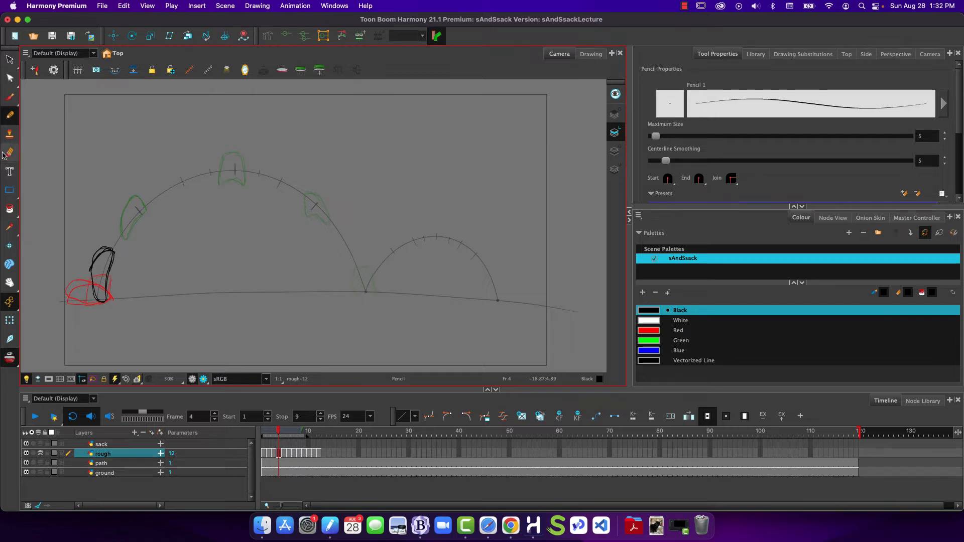
pyautogui.click(10, 151)
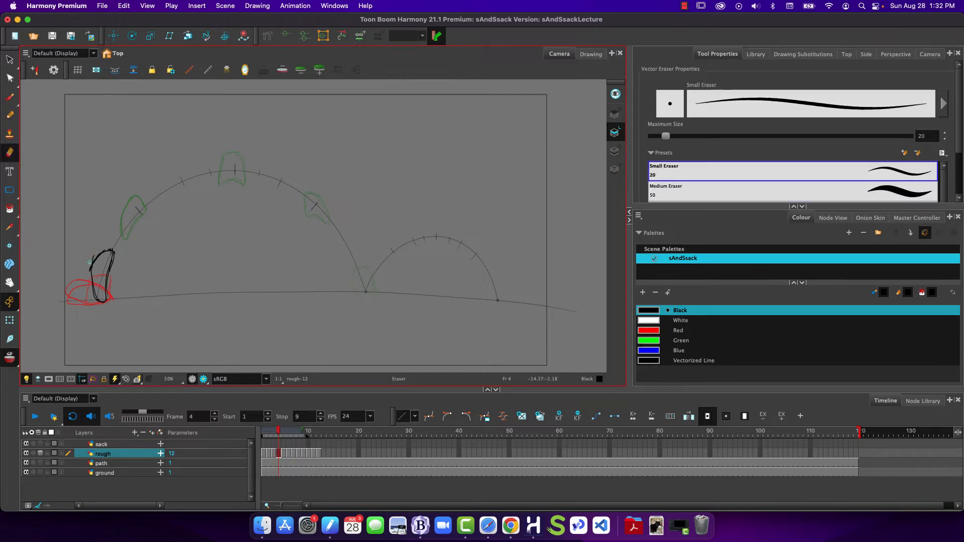
# - Set the playback stop frame to 12 and play the rough animation
pyautogui.moveTo(278, 434)
pyautogui.mouseDown()
pyautogui.moveTo(256, 440)
pyautogui.moveTo(279, 436)
pyautogui.moveTo(252, 432)
pyautogui.mouseUp()
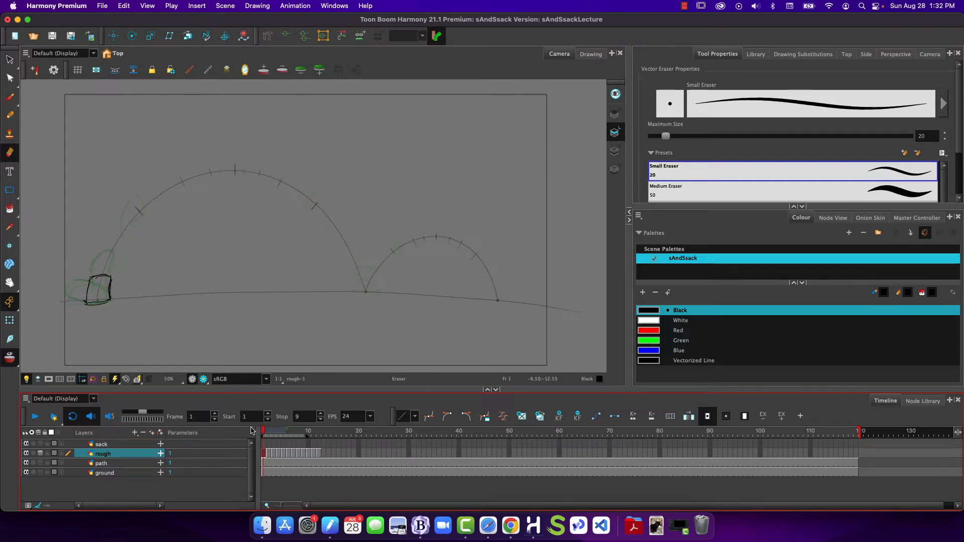
pyautogui.moveTo(319, 435); pyautogui.dragTo(315, 433)
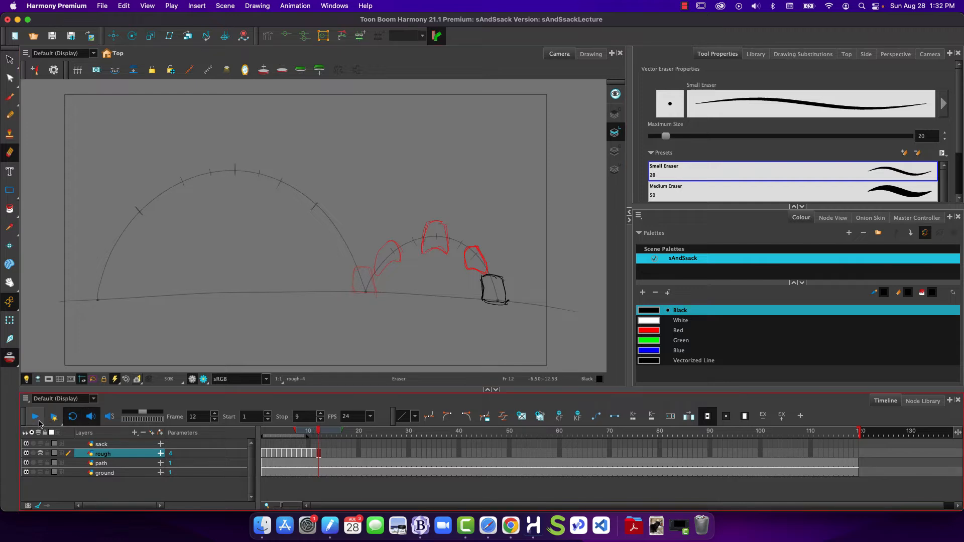
pyautogui.click(280, 418)
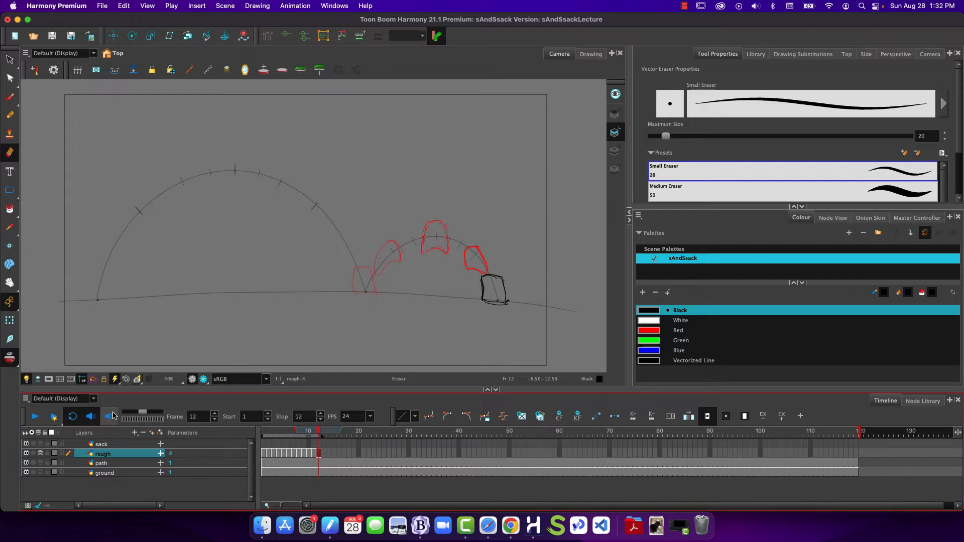
pyautogui.click(35, 417)
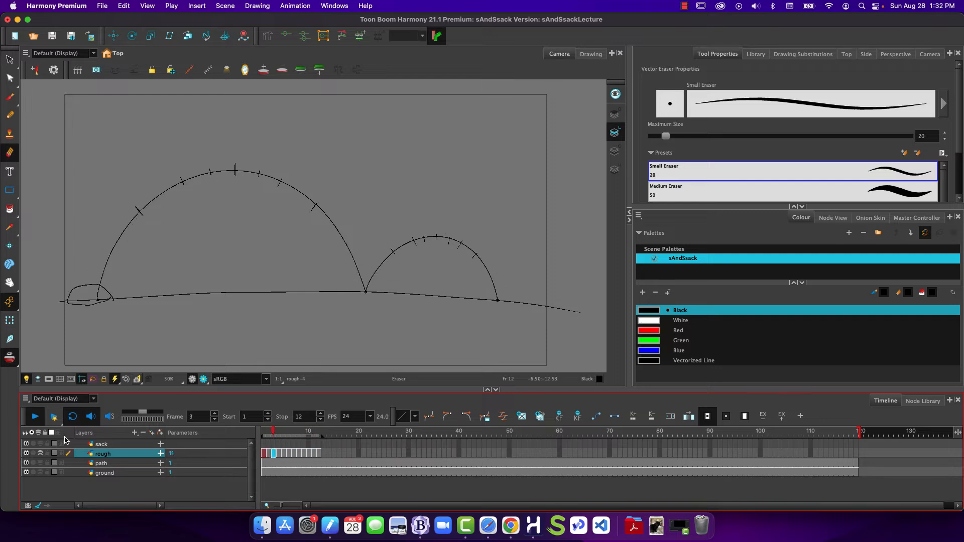
pyautogui.click(35, 416)
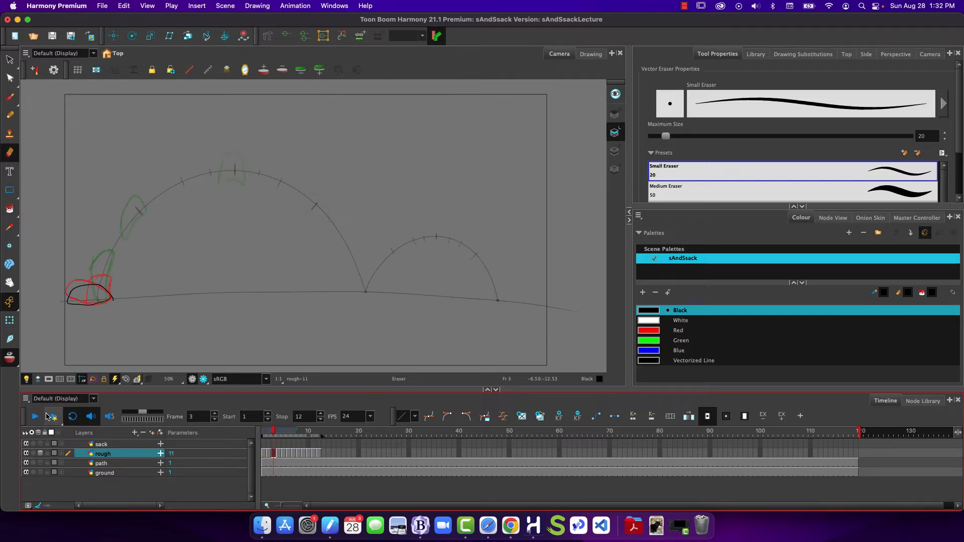
# - Move the stretched sack on frame 4 slightly higher along the large arc's start, then scrub ahead through the following poses
pyautogui.click(278, 454)
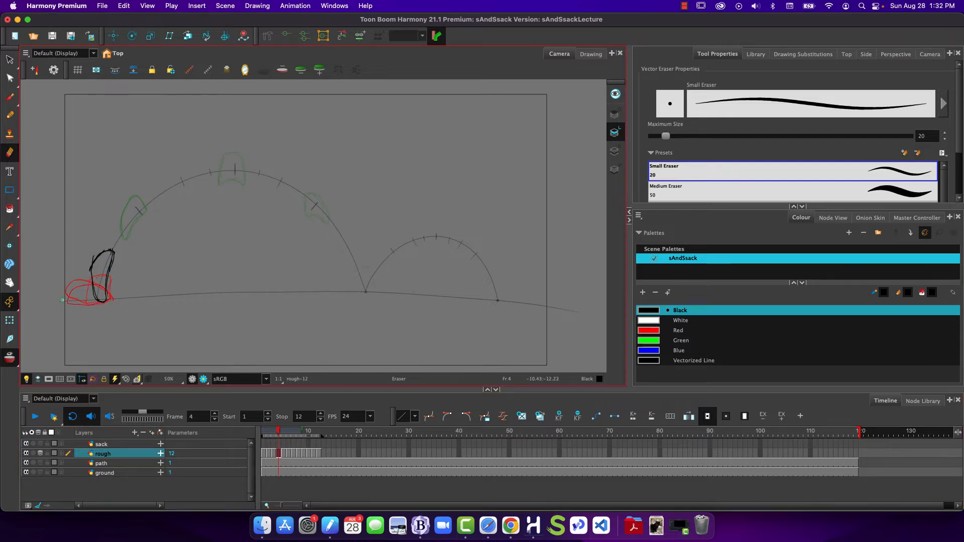
pyautogui.click(9, 59)
pyautogui.moveTo(95, 232)
pyautogui.mouseDown()
pyautogui.moveTo(89, 306)
pyautogui.moveTo(130, 293)
pyautogui.moveTo(101, 250)
pyautogui.mouseUp()
pyautogui.moveTo(273, 431); pyautogui.dragTo(299, 432)
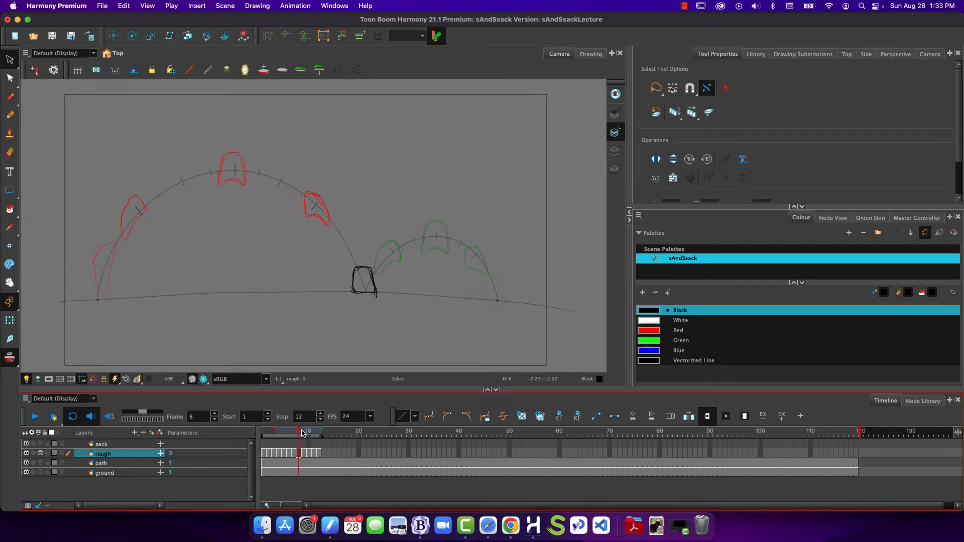
# - Extend the descent pose on frame 7, create an empty drawing on frame 8 and sketch a squashed, U-shaped sack where the large arc lands
pyautogui.click(296, 432)
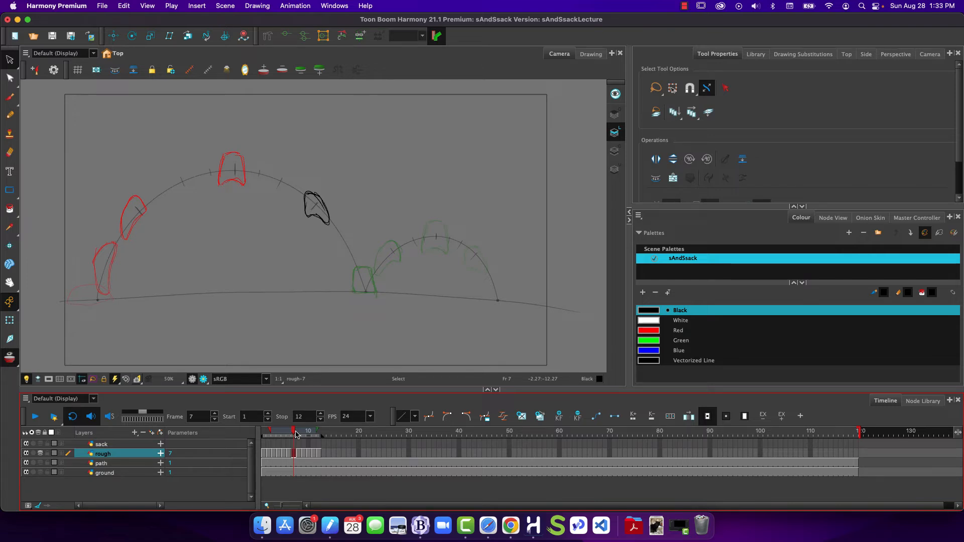
pyautogui.press('+')
pyautogui.click(297, 455)
pyautogui.hotkey('alt', 'shift', 'r')
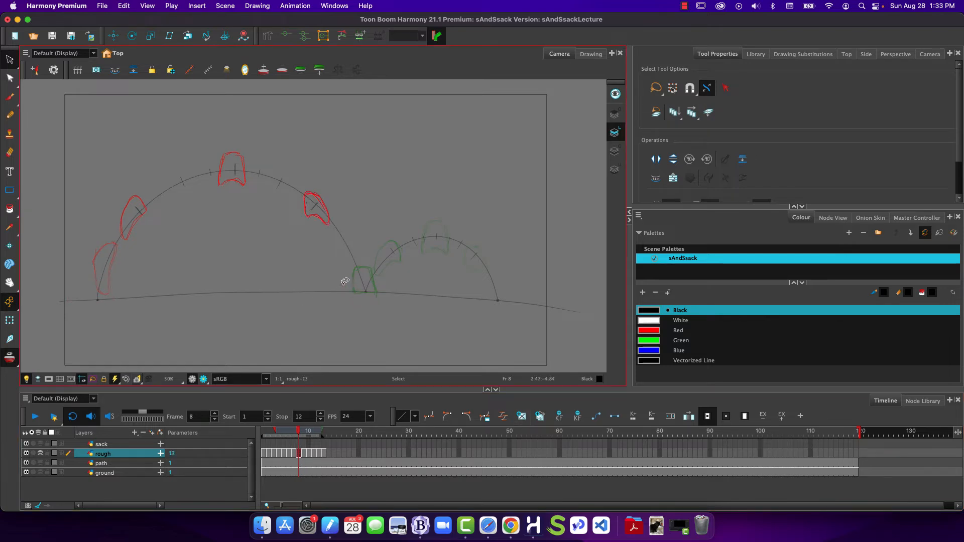
pyautogui.click(10, 115)
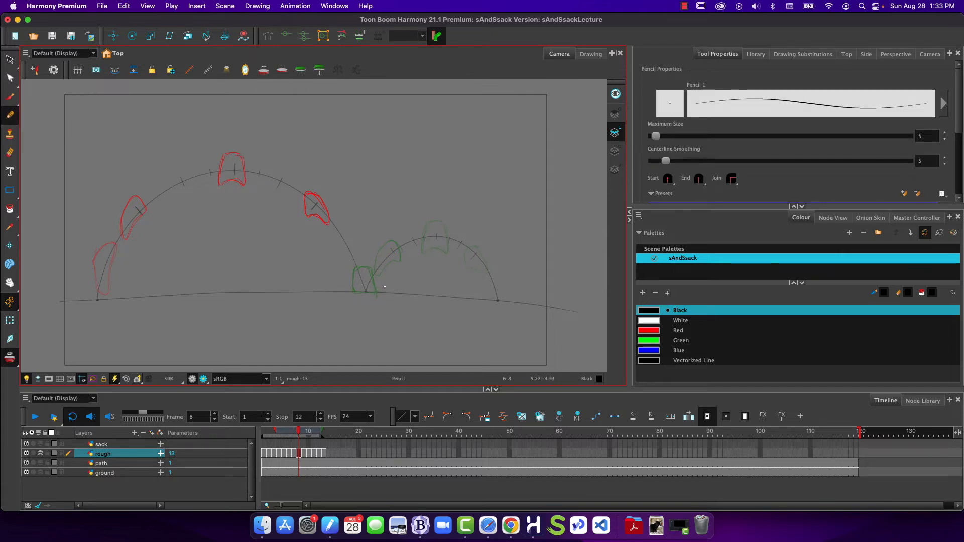
pyautogui.moveTo(385, 287)
pyautogui.mouseDown()
pyautogui.moveTo(342, 291)
pyautogui.moveTo(377, 276)
pyautogui.mouseUp()
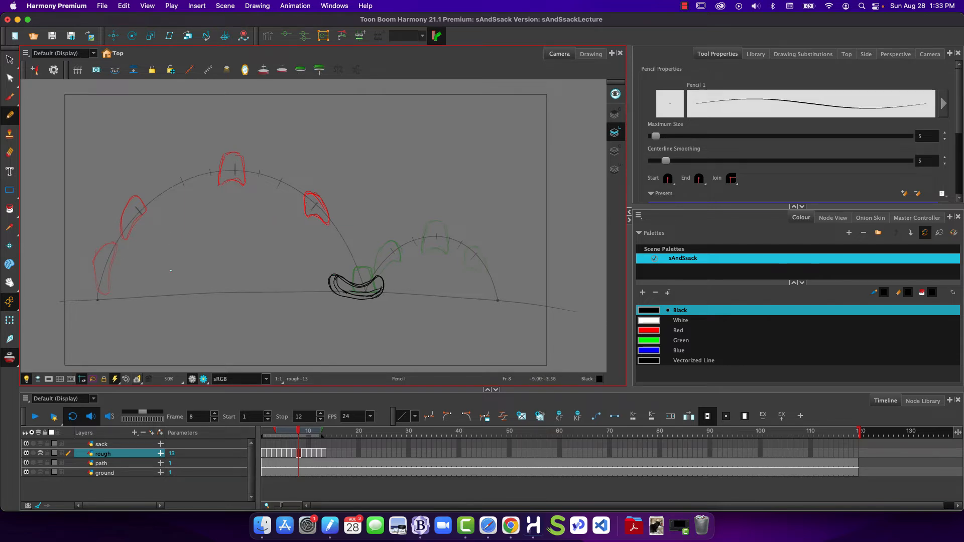
# - Flip back and forth through frames 7 to 9 to check how the squashed landing pose reads against its neighbours
pyautogui.press(',')
pyautogui.press('.')
pyautogui.press('.')
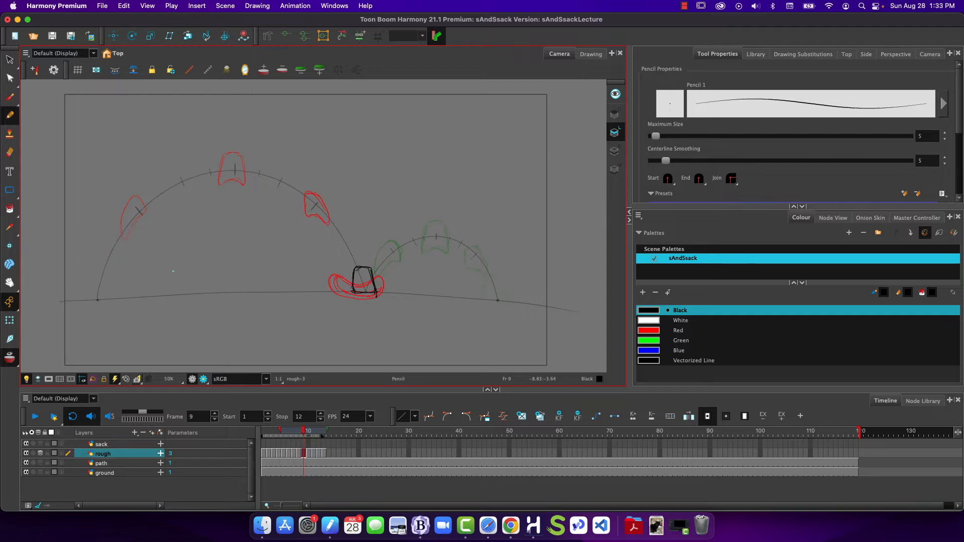
pyautogui.press(',')
pyautogui.press('.')
pyautogui.press(',')
pyautogui.press('.')
pyautogui.press(',')
pyautogui.press(',')
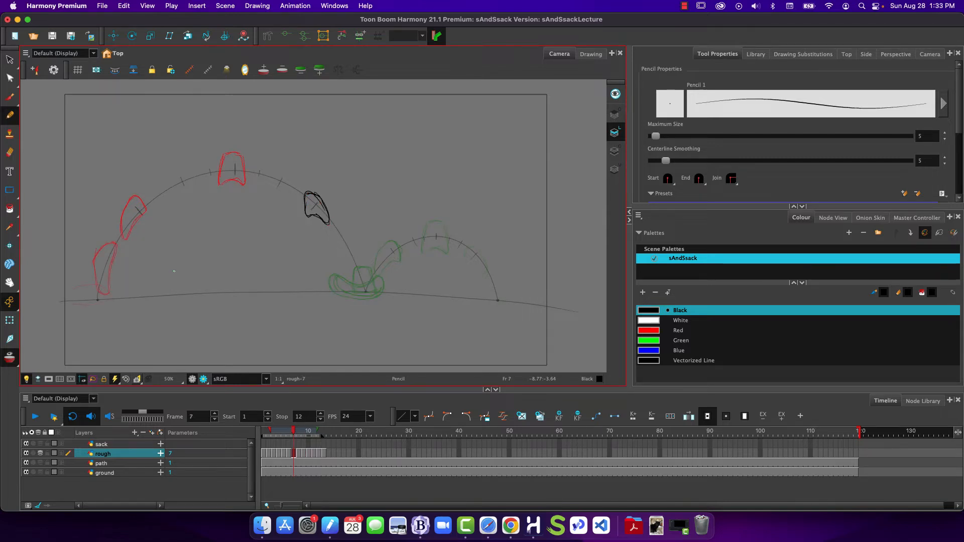
pyautogui.press('.')
pyautogui.press(',')
pyautogui.press('.')
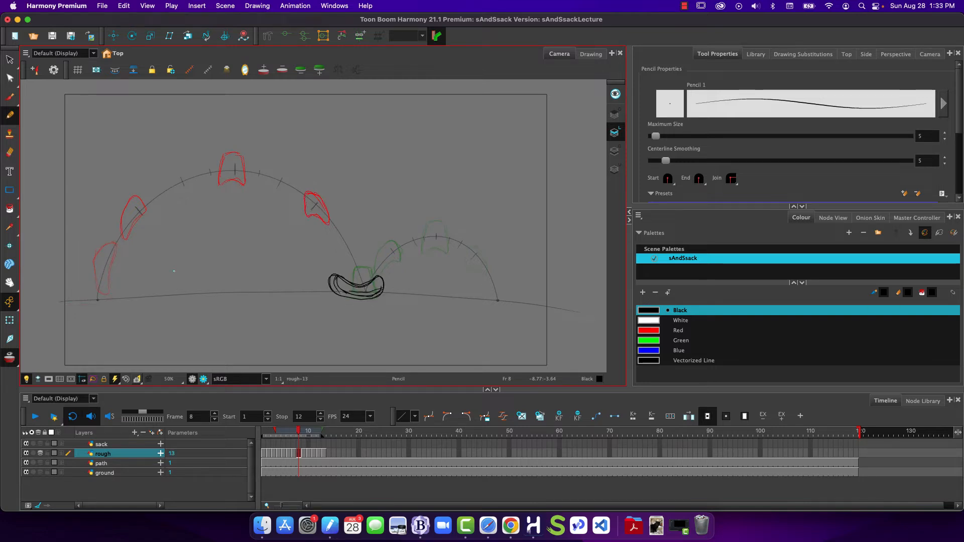
# - Flip back and forth from the squashed landing on frame 8 through the small arc's poses to check how they read together
pyautogui.press('.')
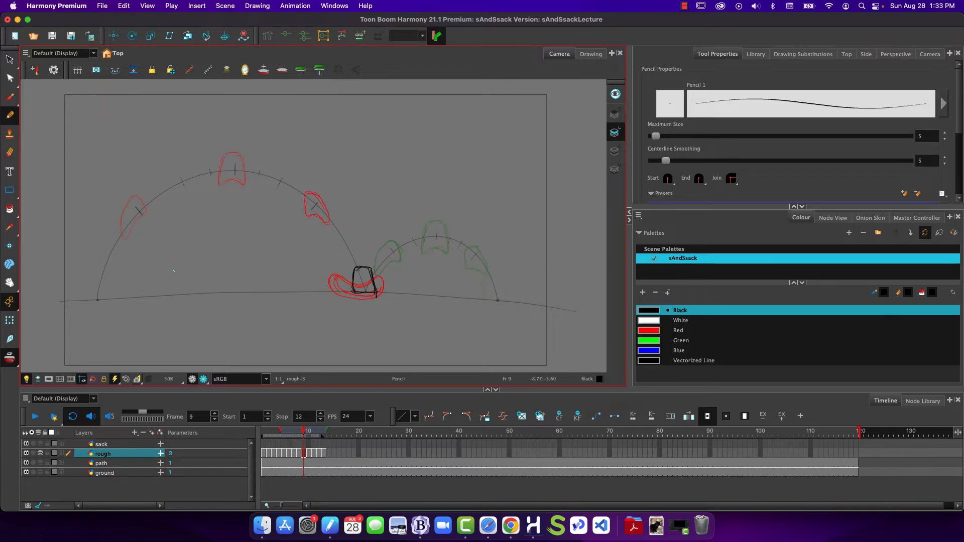
pyautogui.press('.')
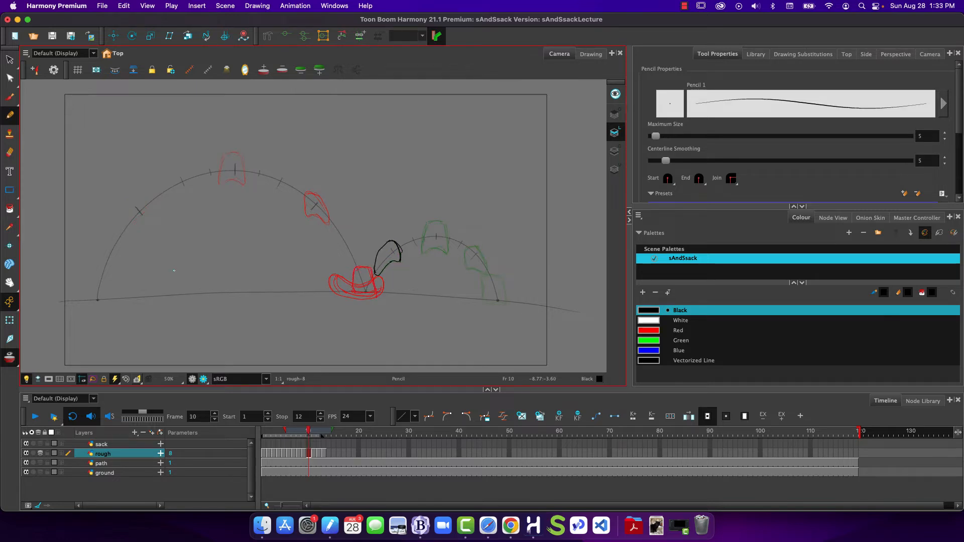
pyautogui.press(',')
pyautogui.press(',')
pyautogui.press(',')
pyautogui.press('.')
pyautogui.press('.')
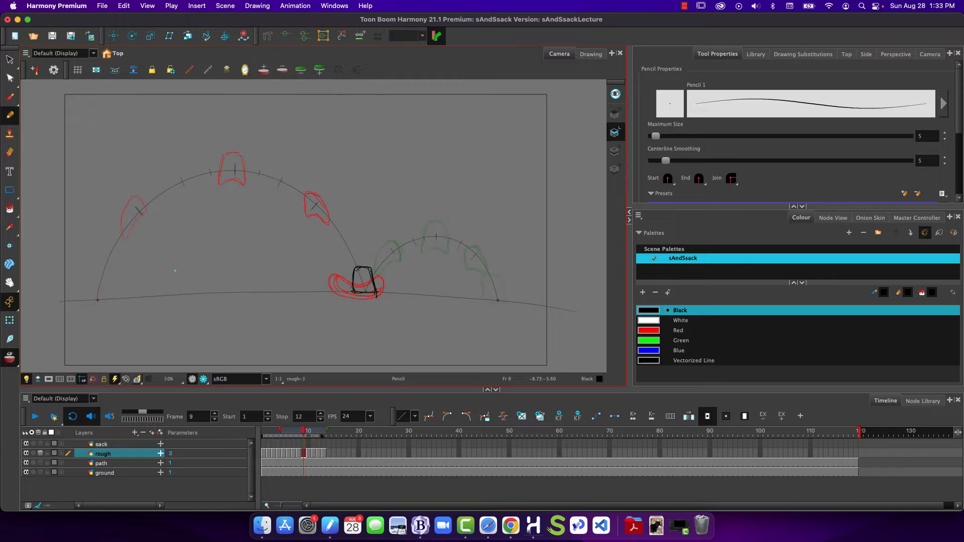
pyautogui.press('.')
pyautogui.press('.')
pyautogui.press('.')
pyautogui.press('.')
# - Extend the descent pose on frame 12, create an empty drawing on frame 13 and sketch a squashed sack where the small arc lands
pyautogui.press(',')
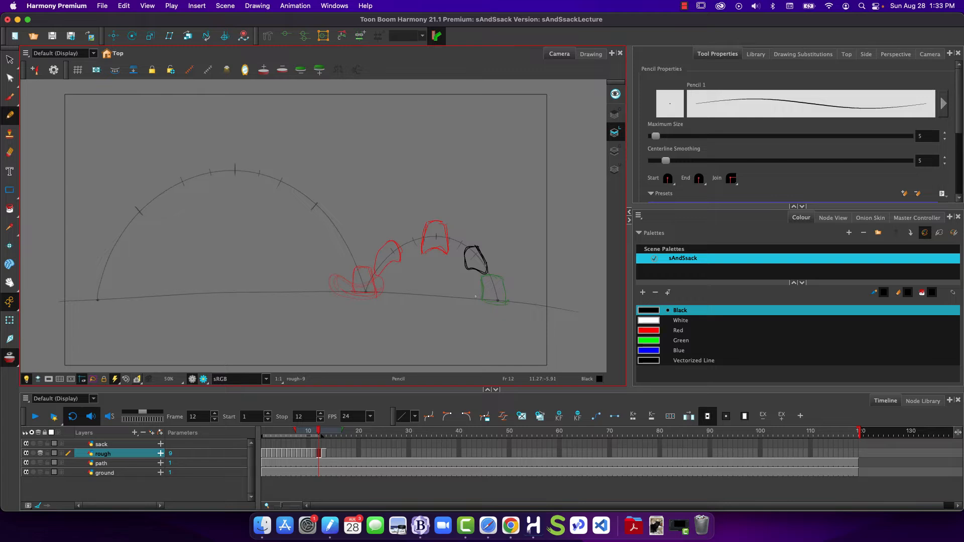
pyautogui.click(324, 455)
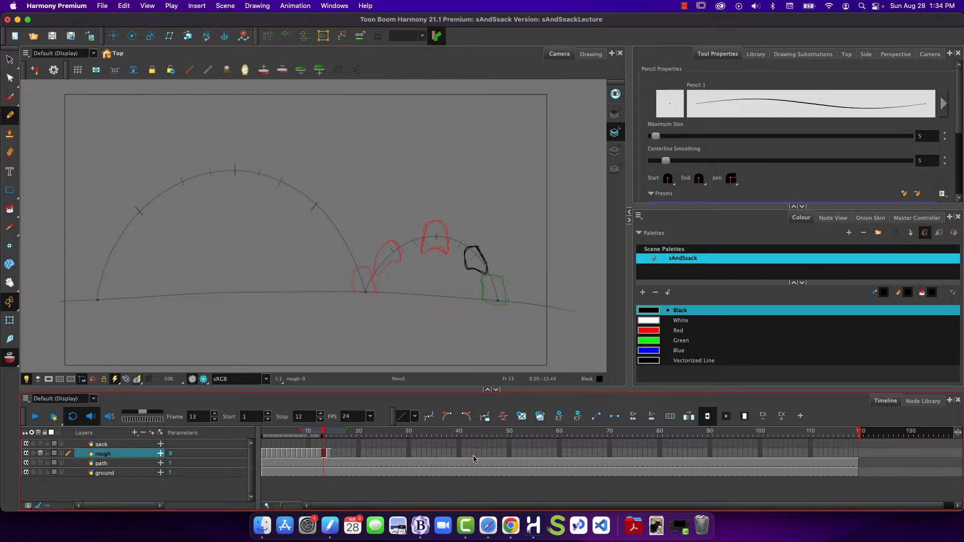
pyautogui.click(522, 417)
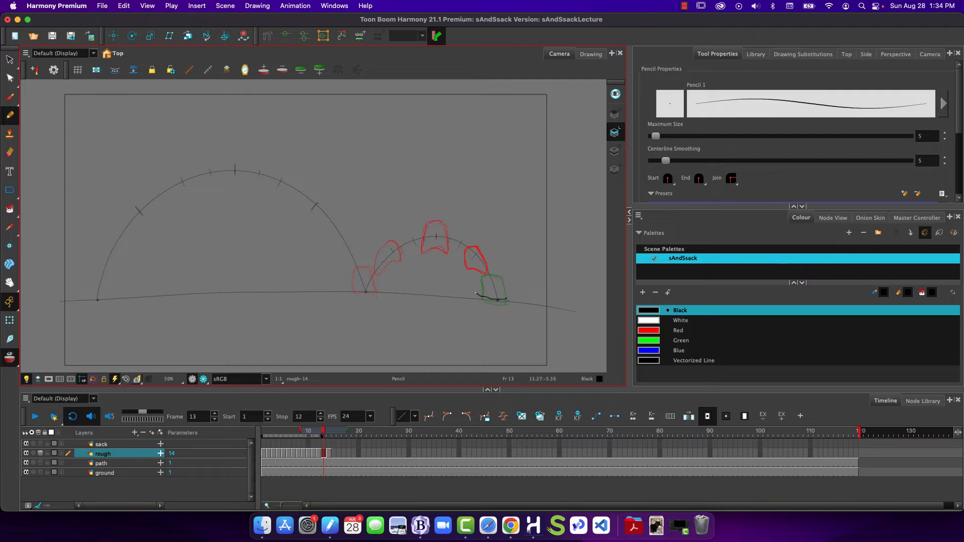
pyautogui.moveTo(474, 291); pyautogui.dragTo(515, 289)
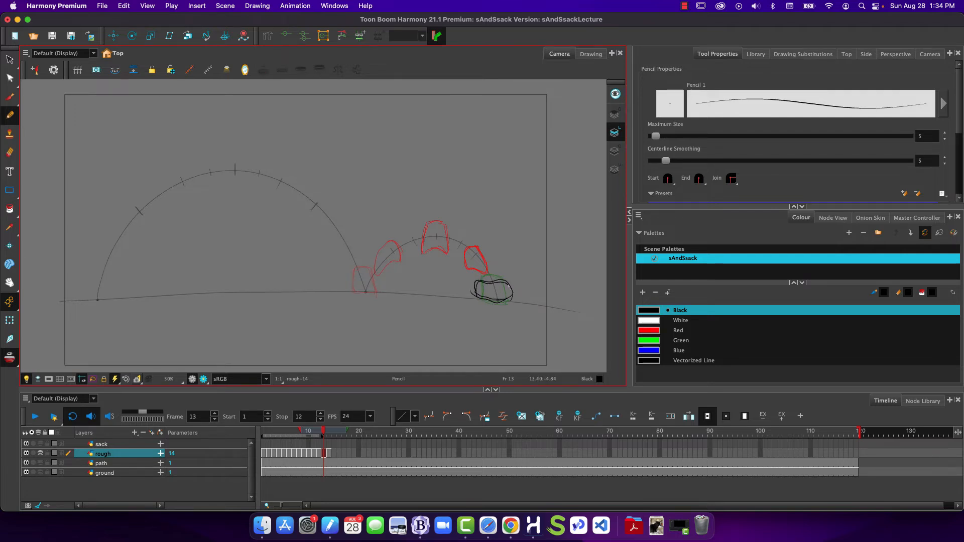
pyautogui.moveTo(509, 286); pyautogui.dragTo(487, 301)
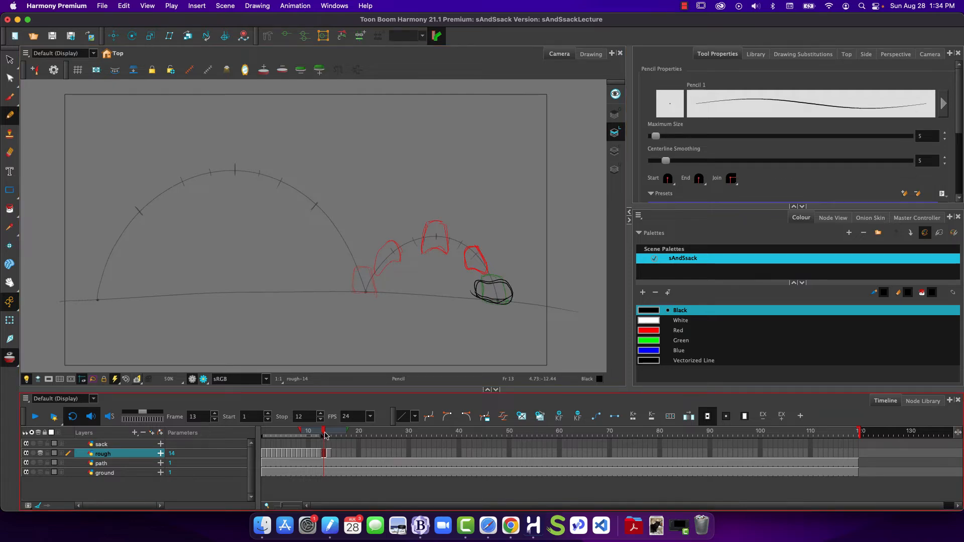
# - Set the playback stop frame to 14 and play the rough animation from frame 1
pyautogui.moveTo(323, 436)
pyautogui.mouseDown()
pyautogui.moveTo(331, 431)
pyautogui.moveTo(264, 432)
pyautogui.mouseUp()
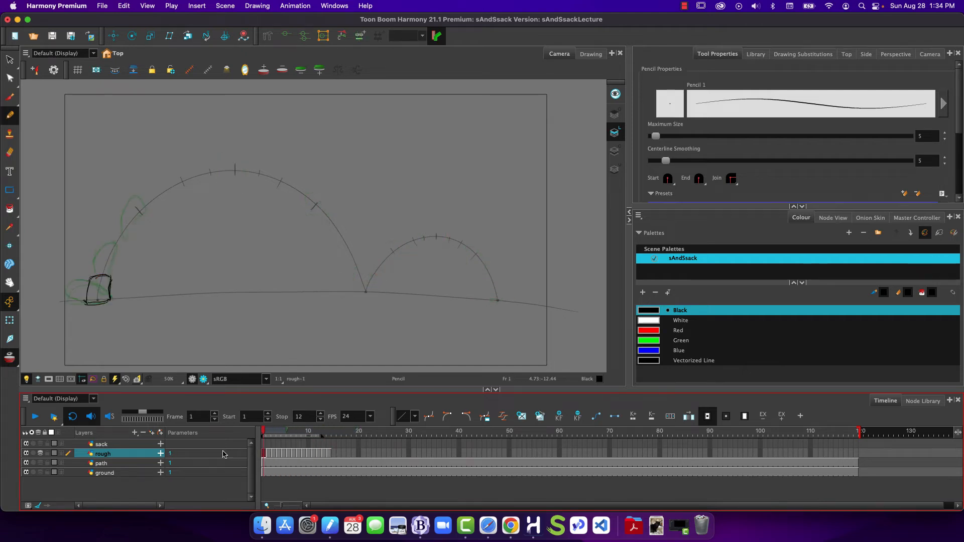
pyautogui.click(328, 434)
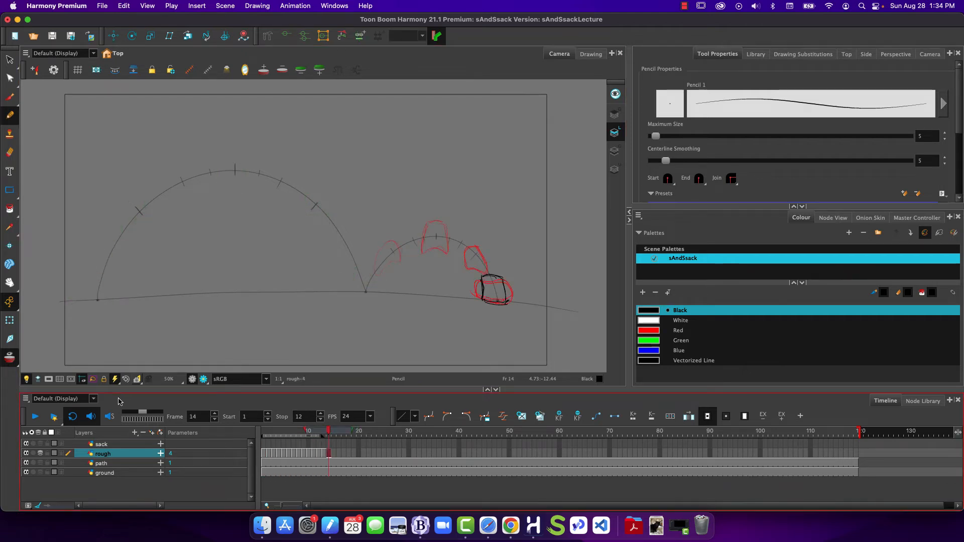
pyautogui.click(36, 416)
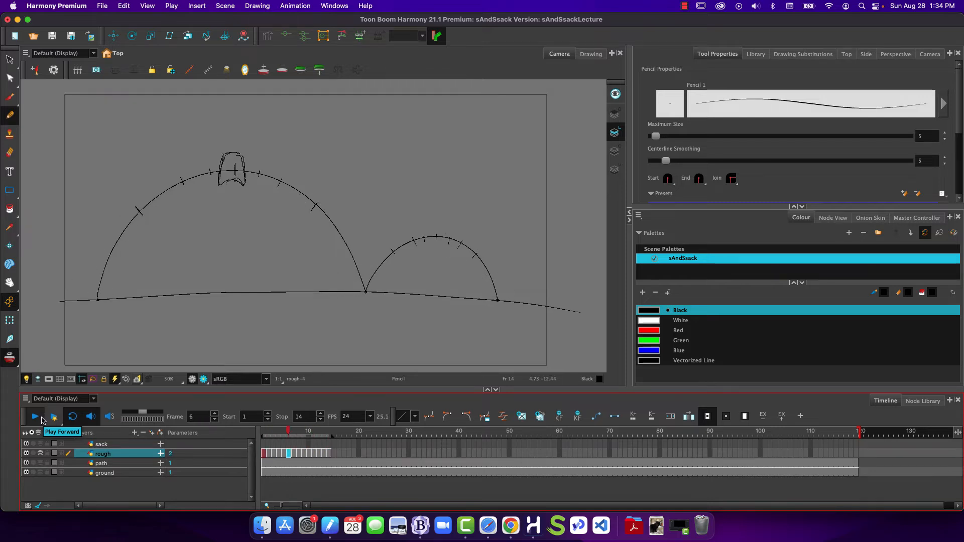
pyautogui.click(35, 421)
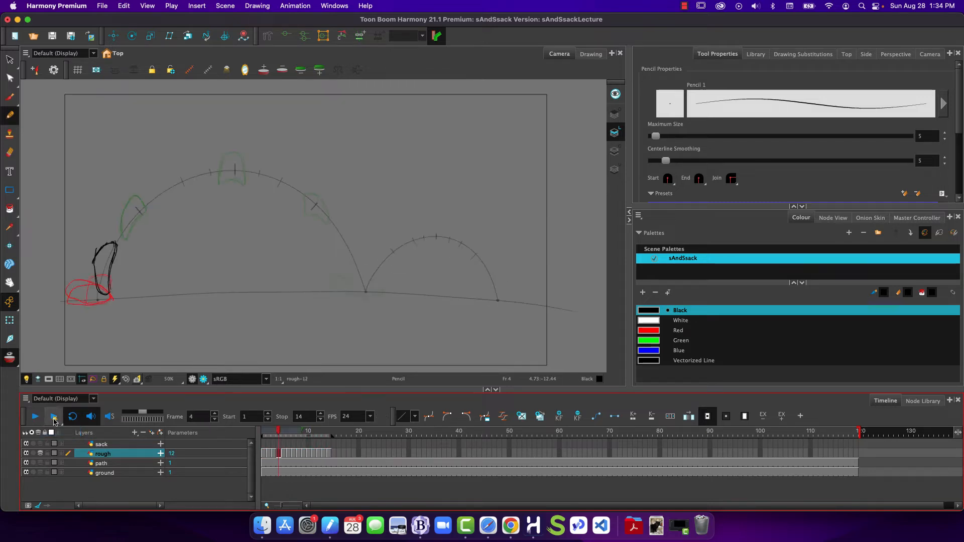
# - Extend the rising pose on frame 5, create an empty drawing on frame 6 and sketch a tilted sack at the large arc's next tick mark
pyautogui.moveTo(280, 440)
pyautogui.mouseDown()
pyautogui.moveTo(268, 437)
pyautogui.moveTo(292, 436)
pyautogui.moveTo(265, 438)
pyautogui.moveTo(294, 436)
pyautogui.moveTo(266, 437)
pyautogui.moveTo(298, 445)
pyautogui.moveTo(268, 441)
pyautogui.moveTo(289, 435)
pyautogui.moveTo(263, 438)
pyautogui.moveTo(285, 438)
pyautogui.mouseUp()
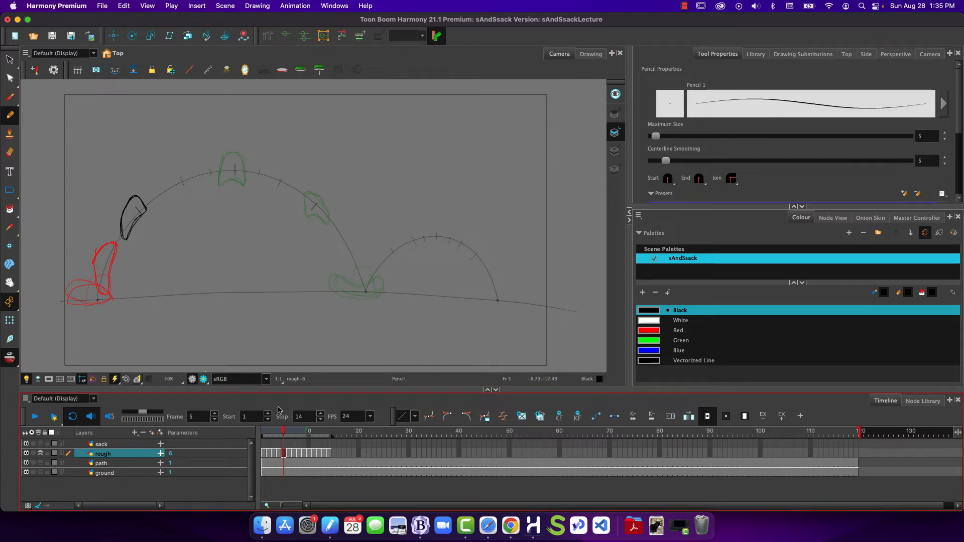
pyautogui.press('+')
pyautogui.click(290, 455)
pyautogui.click(519, 417)
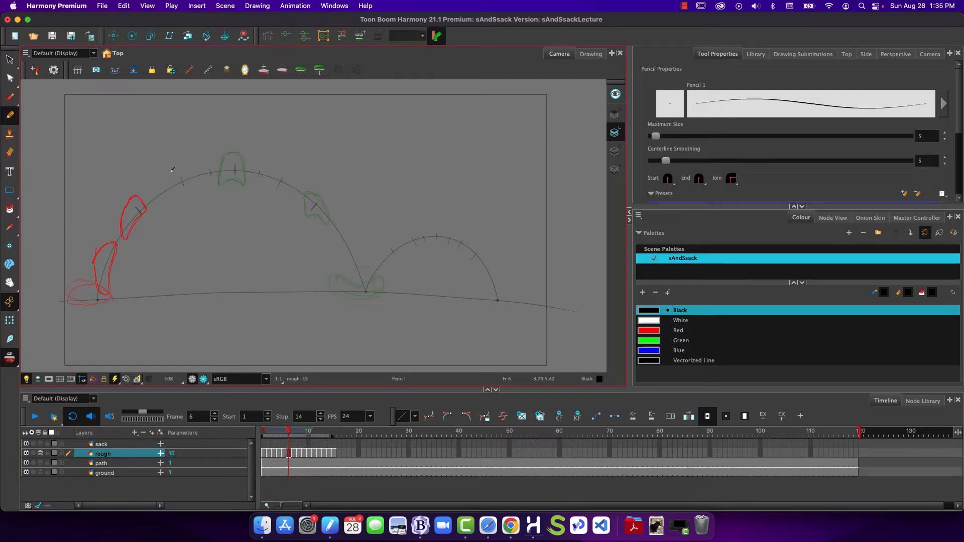
pyautogui.moveTo(190, 186); pyautogui.dragTo(173, 199)
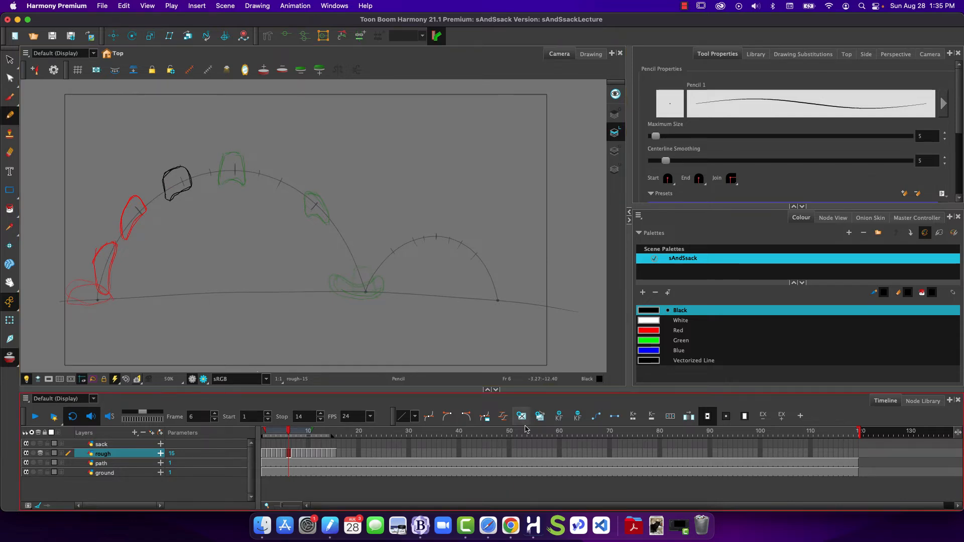
# - Create an empty drawing on frame 7 and sketch a slightly tilted sack on the tick mark just before the large arc's peak
pyautogui.click(295, 453)
pyautogui.click(521, 416)
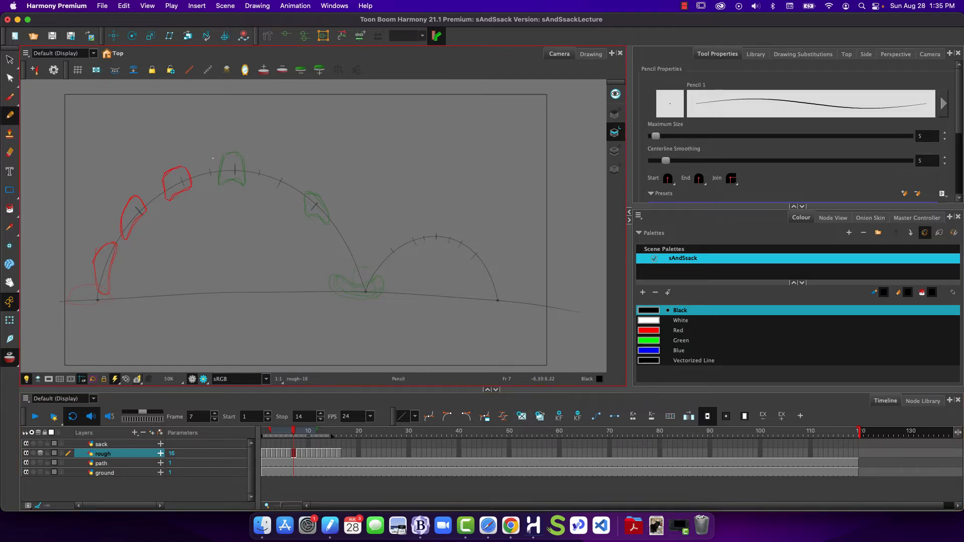
pyautogui.moveTo(206, 159); pyautogui.dragTo(222, 177)
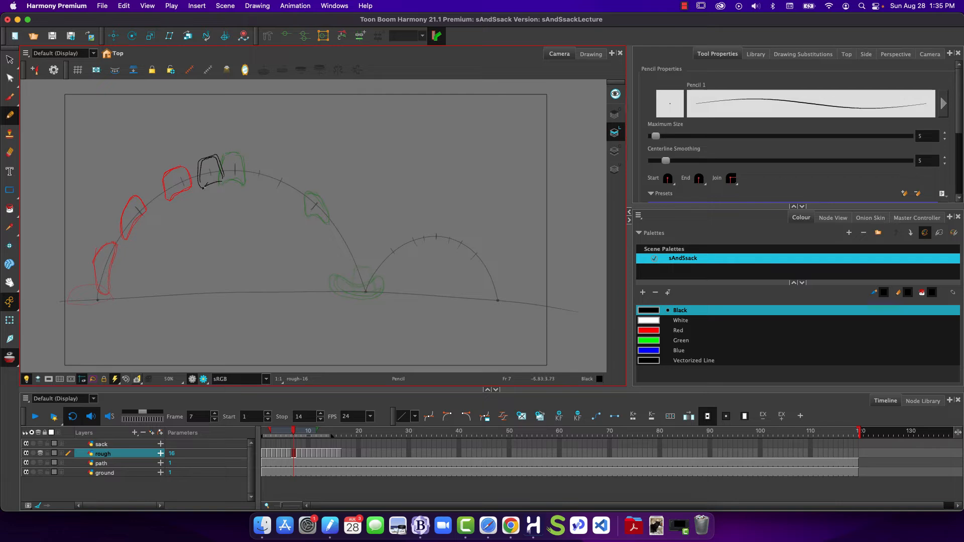
pyautogui.moveTo(204, 159); pyautogui.dragTo(199, 168)
# - Set the playback stop frame to 16 and play the rough animation from frame 1
pyautogui.moveTo(294, 432); pyautogui.dragTo(263, 434)
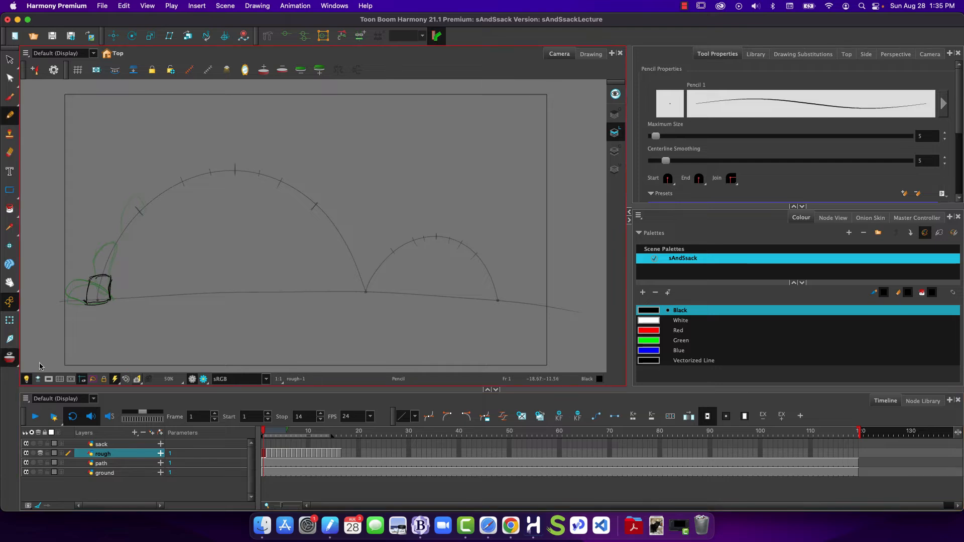
pyautogui.click(338, 433)
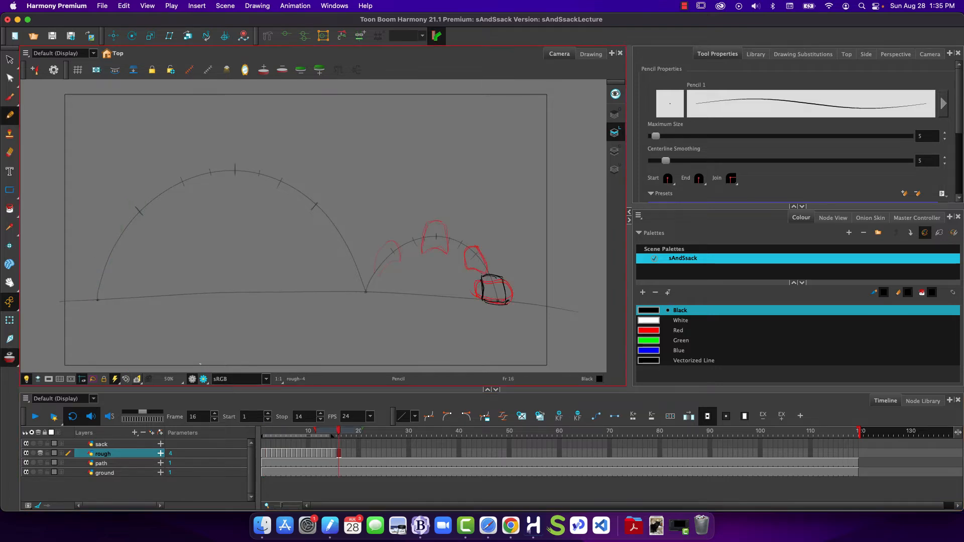
pyautogui.click(285, 416)
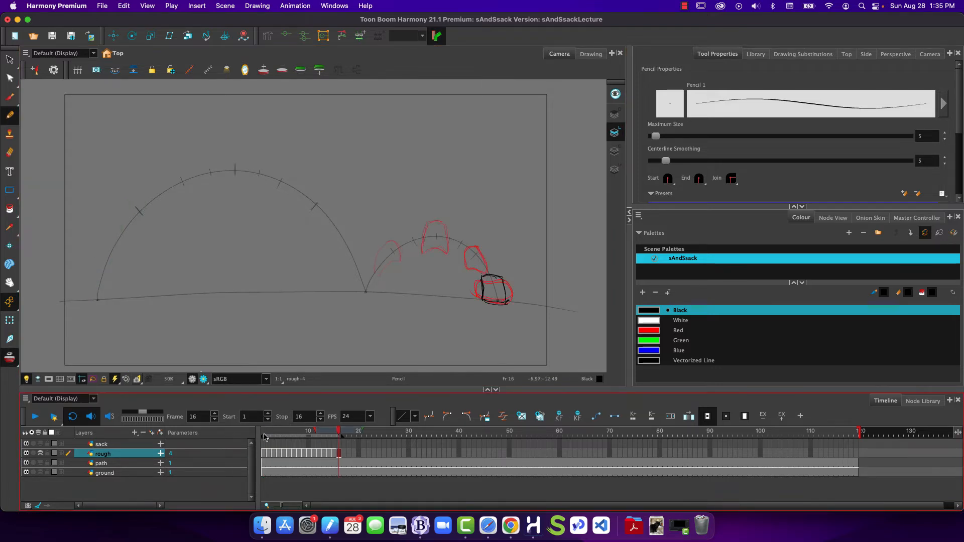
pyautogui.click(264, 435)
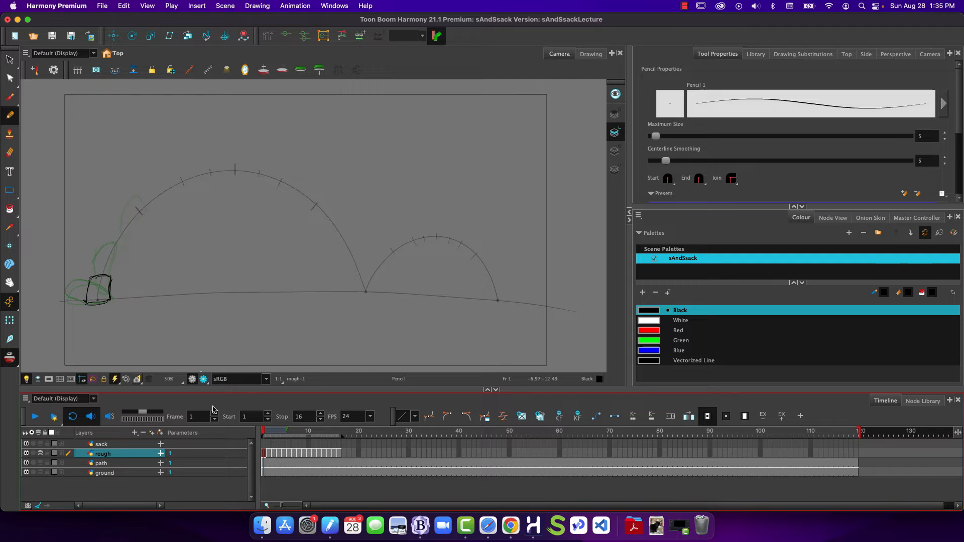
pyautogui.click(34, 417)
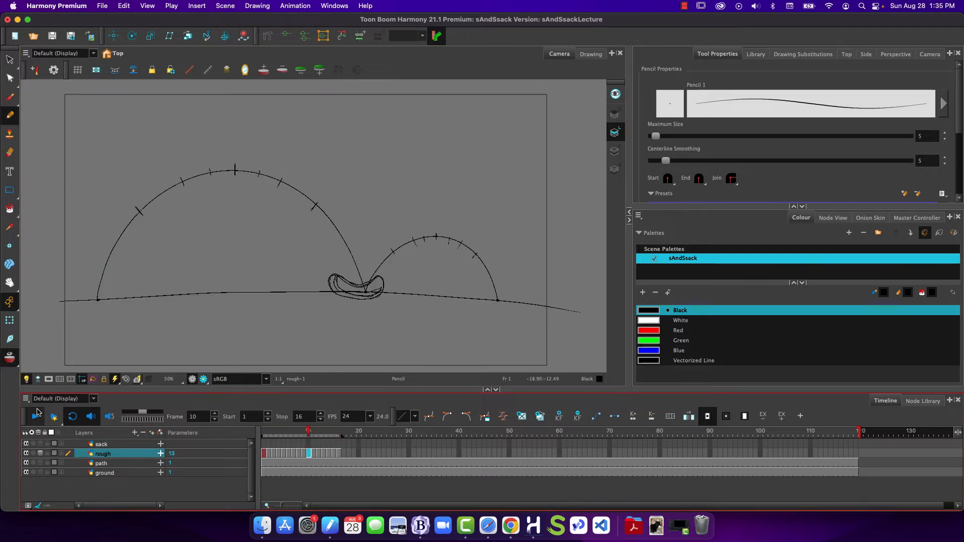
pyautogui.click(35, 416)
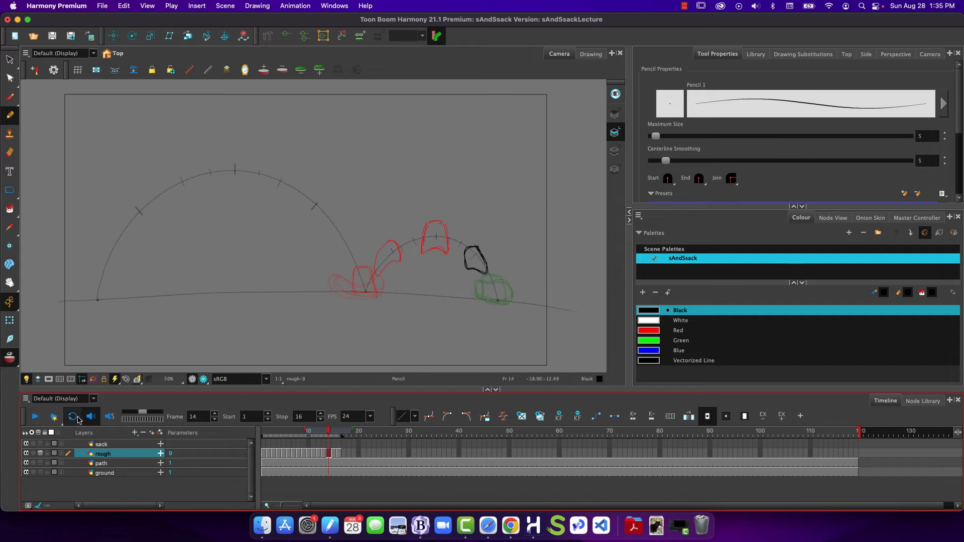
# - Extend the peak pose on frame 8, create an empty drawing on frame 9 and sketch a sack just past the large arc's peak
pyautogui.moveTo(328, 431); pyautogui.dragTo(304, 430)
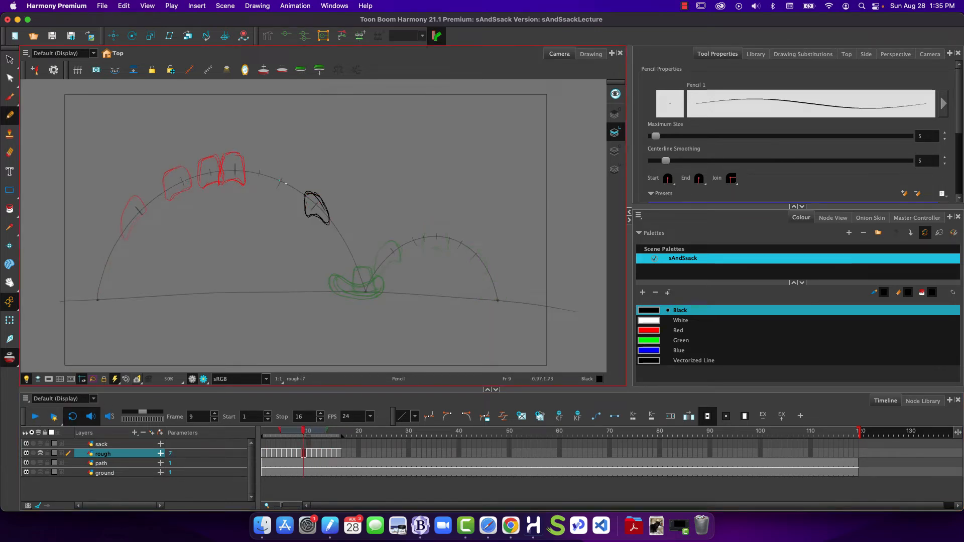
pyautogui.click(300, 433)
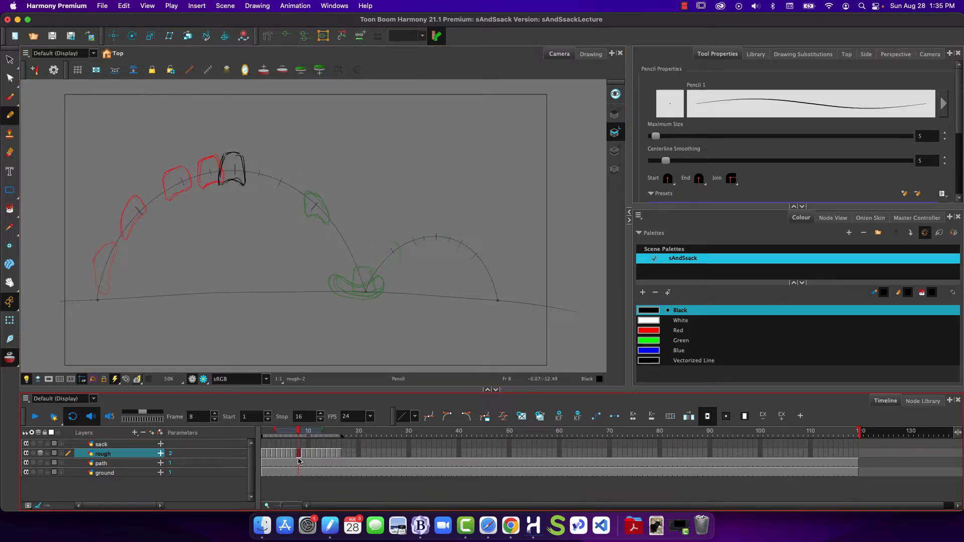
pyautogui.press('+')
pyautogui.click(303, 455)
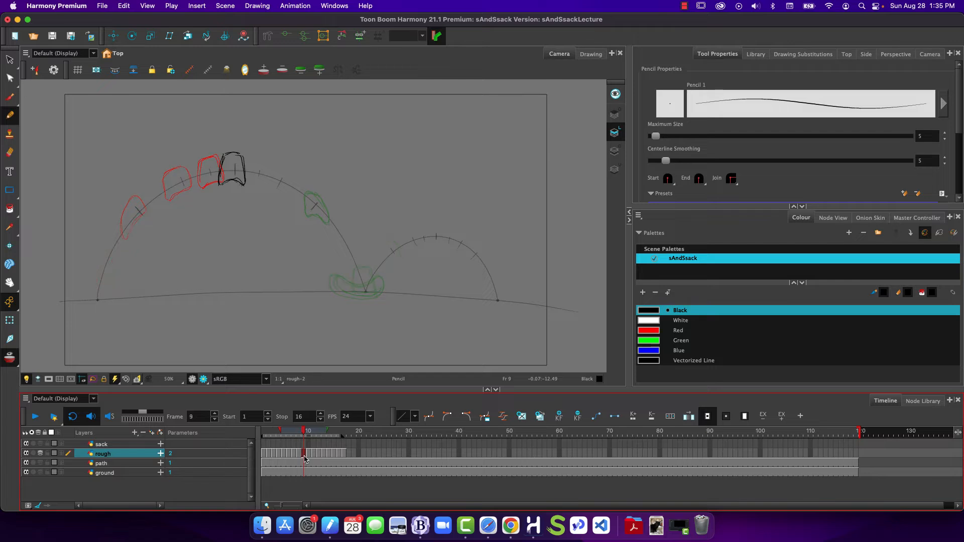
pyautogui.click(521, 417)
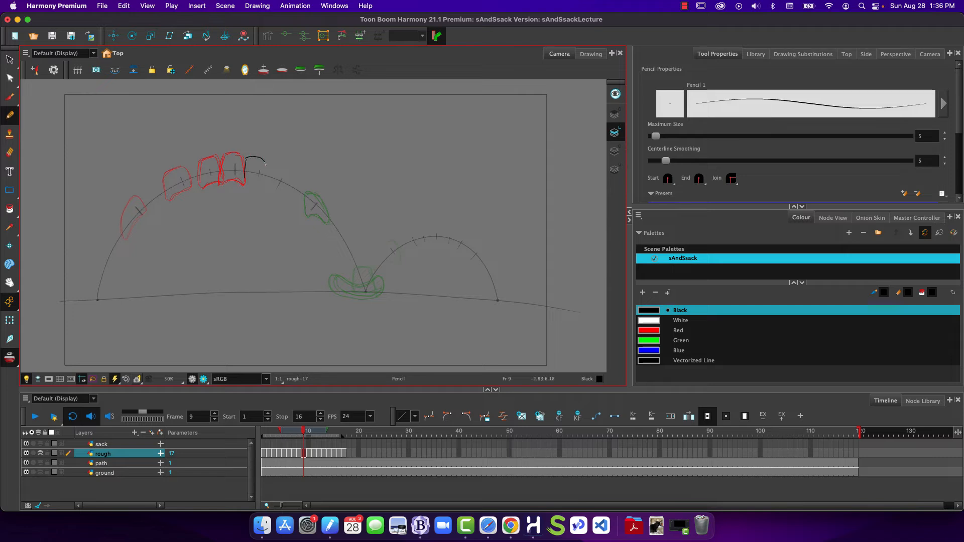
pyautogui.moveTo(271, 185)
pyautogui.mouseDown()
pyautogui.moveTo(248, 182)
pyautogui.moveTo(250, 158)
pyautogui.moveTo(272, 186)
pyautogui.moveTo(246, 181)
pyautogui.mouseUp()
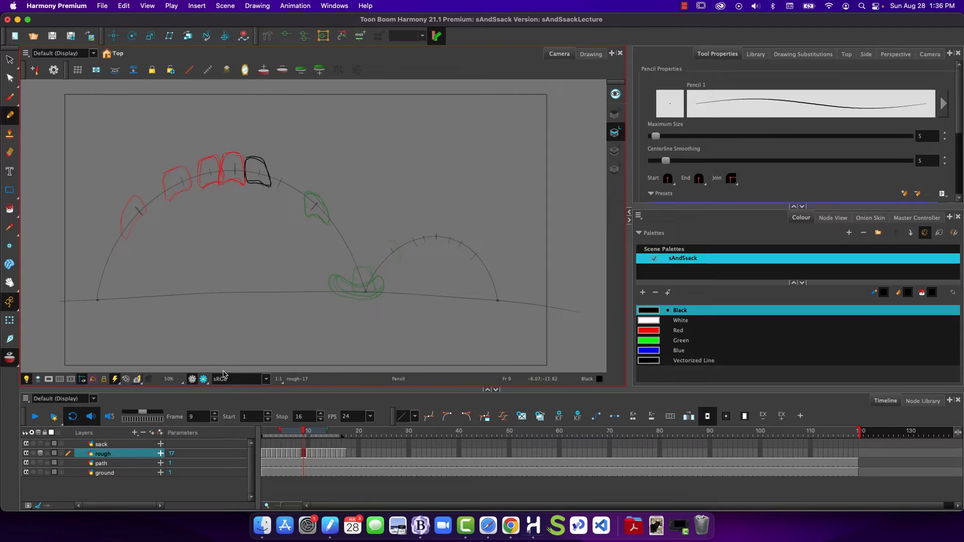
# - Extend the frame 9 pose, create an empty drawing on frame 10 and sketch a sack tilting downward along the large arc's descent
pyautogui.click(309, 454)
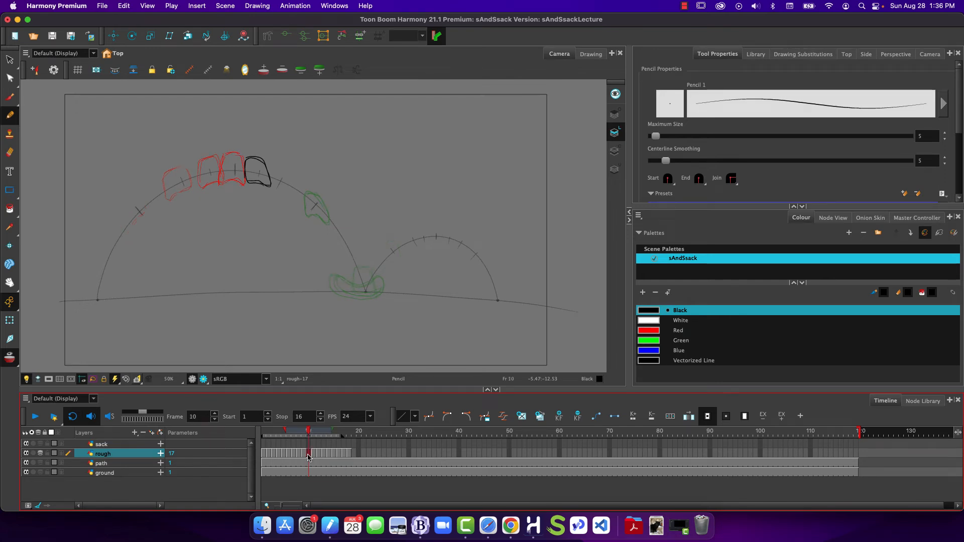
pyautogui.click(523, 416)
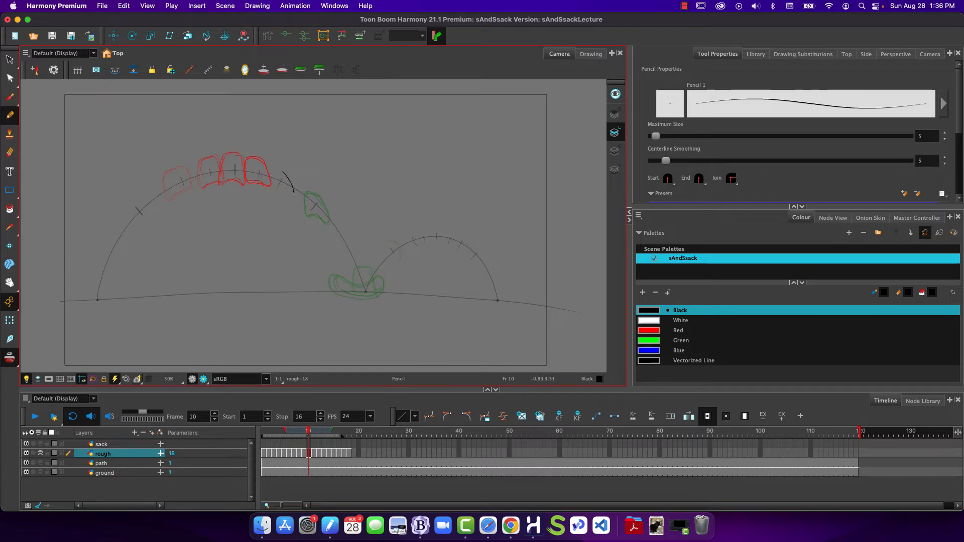
pyautogui.moveTo(283, 171)
pyautogui.mouseDown()
pyautogui.moveTo(271, 186)
pyautogui.moveTo(283, 193)
pyautogui.moveTo(290, 176)
pyautogui.mouseUp()
pyautogui.click(304, 433)
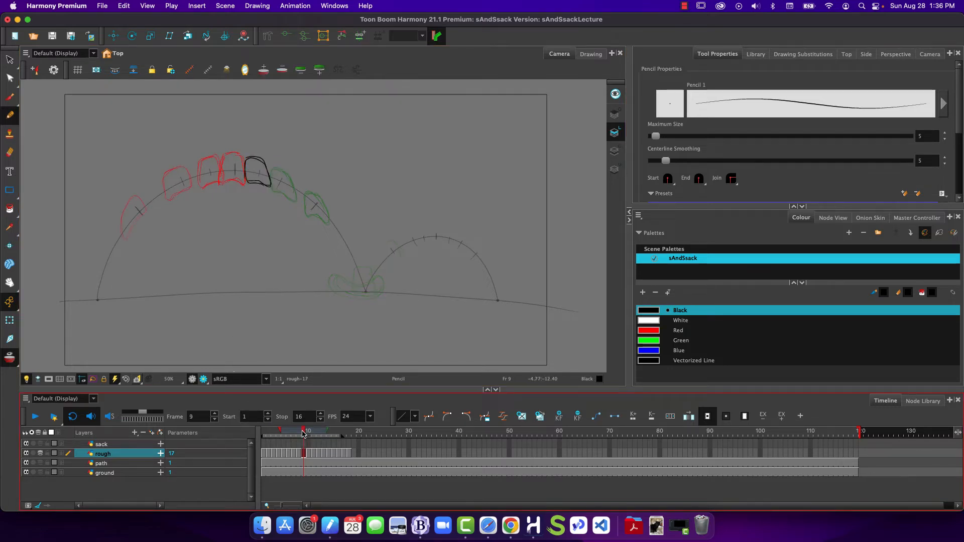
# - Redraw the descent pose on frame 11 as a longer stretched sack along the large arc and erase its old inner lines
pyautogui.moveTo(303, 433)
pyautogui.mouseDown()
pyautogui.moveTo(268, 432)
pyautogui.moveTo(313, 435)
pyautogui.mouseUp()
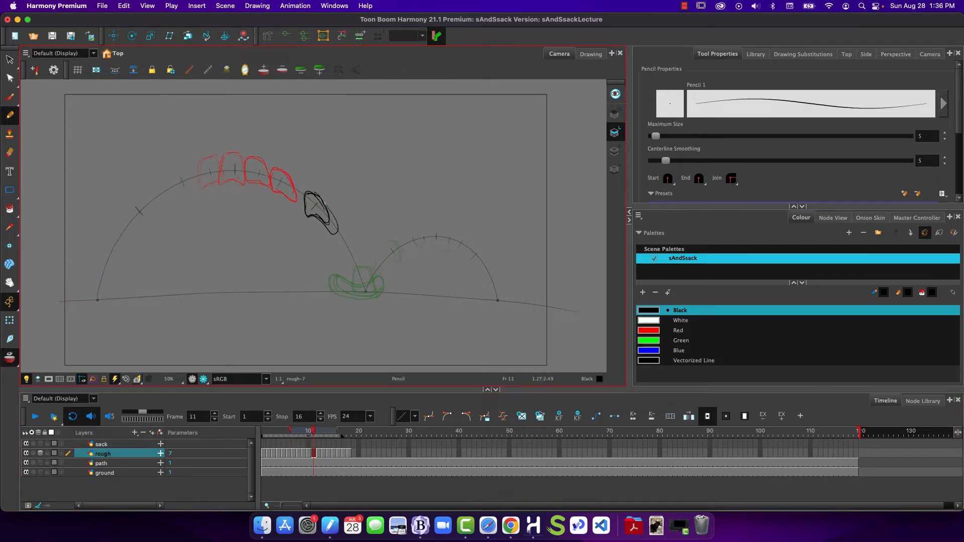
pyautogui.moveTo(324, 203)
pyautogui.mouseDown()
pyautogui.moveTo(333, 233)
pyautogui.moveTo(308, 210)
pyautogui.mouseUp()
pyautogui.click(10, 153)
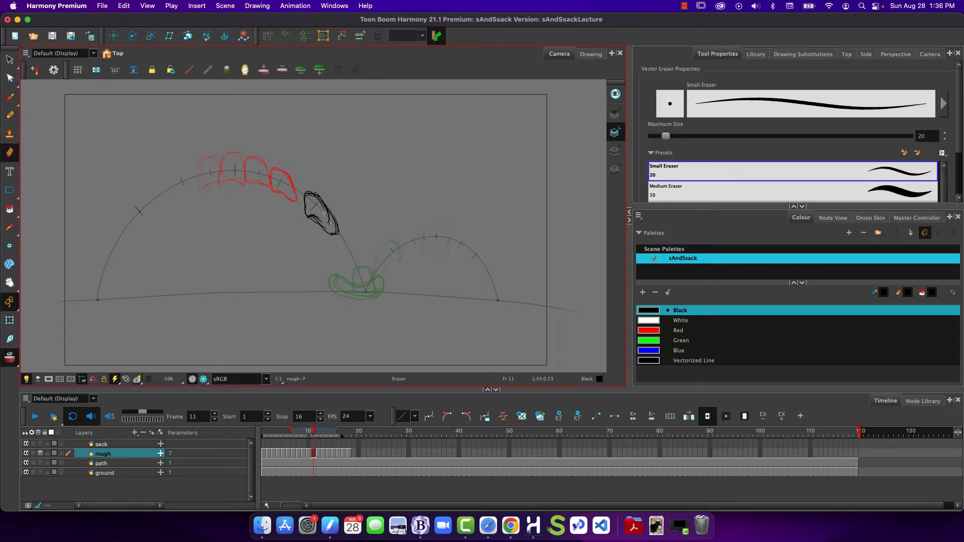
pyautogui.click(304, 214)
pyautogui.moveTo(323, 219); pyautogui.dragTo(325, 220)
# - Extend the frame 14 pose, create an empty drawing on frame 15 and sketch a tilted sack rising along the small arc
pyautogui.moveTo(315, 434)
pyautogui.mouseDown()
pyautogui.moveTo(301, 436)
pyautogui.moveTo(330, 432)
pyautogui.moveTo(317, 431)
pyautogui.mouseUp()
pyautogui.moveTo(316, 431); pyautogui.dragTo(329, 436)
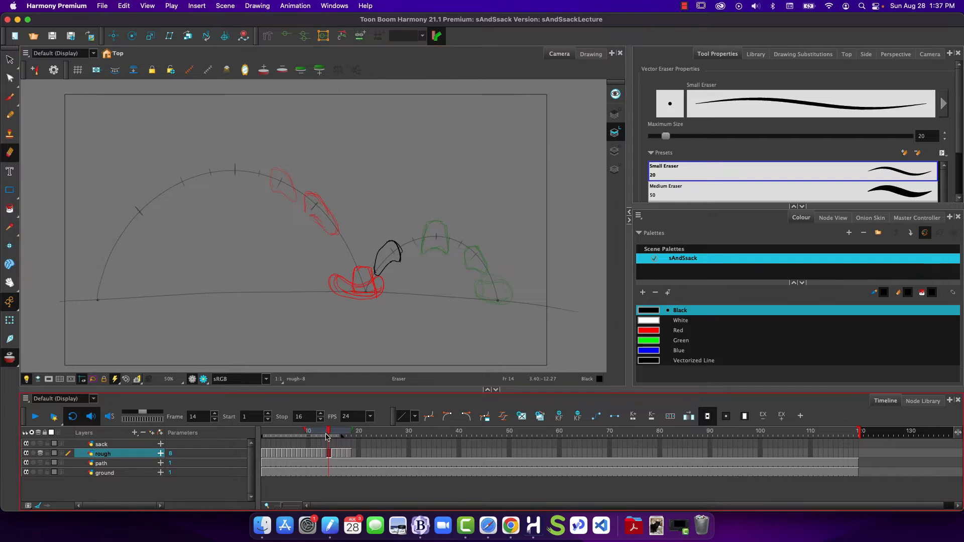
pyautogui.press('+')
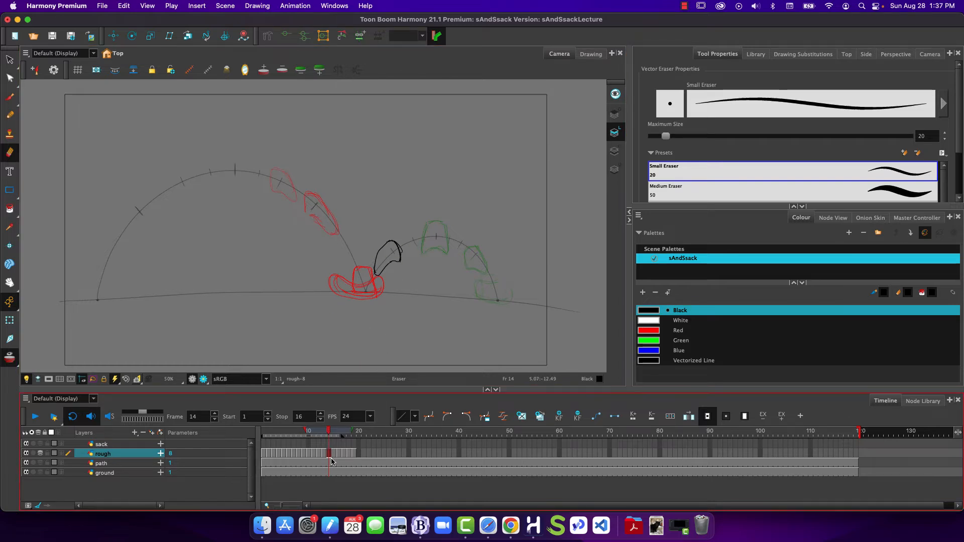
pyautogui.click(334, 454)
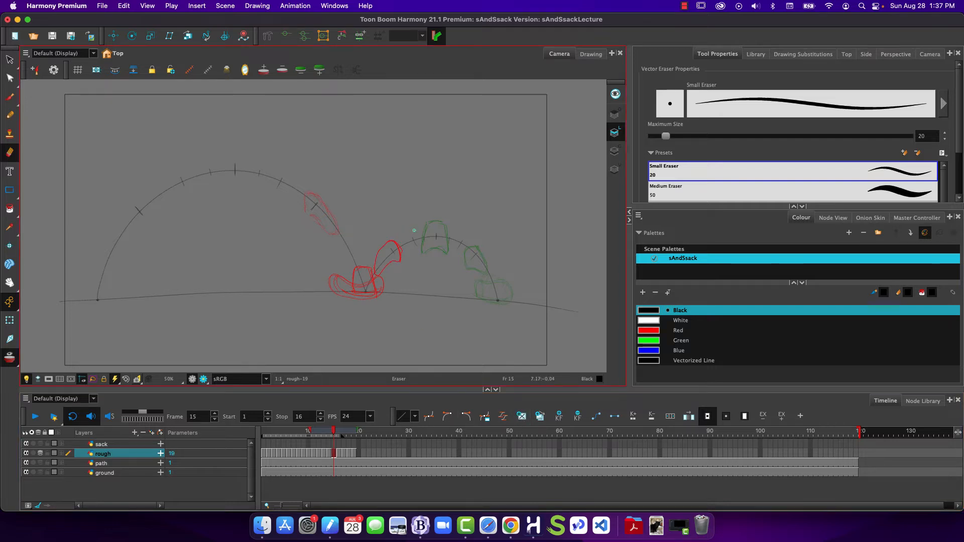
pyautogui.hotkey('alt', '/')
pyautogui.moveTo(414, 223); pyautogui.dragTo(424, 254)
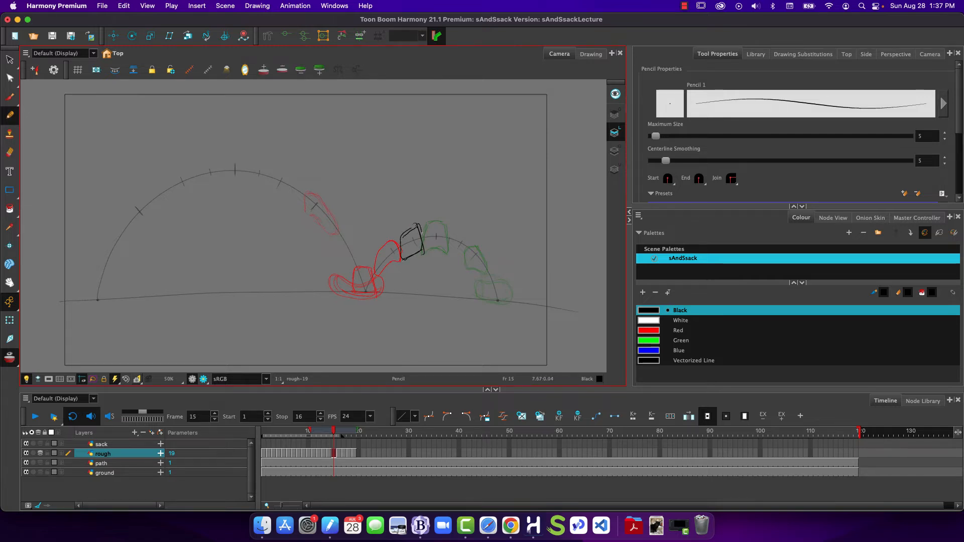
pyautogui.moveTo(404, 226); pyautogui.dragTo(398, 255)
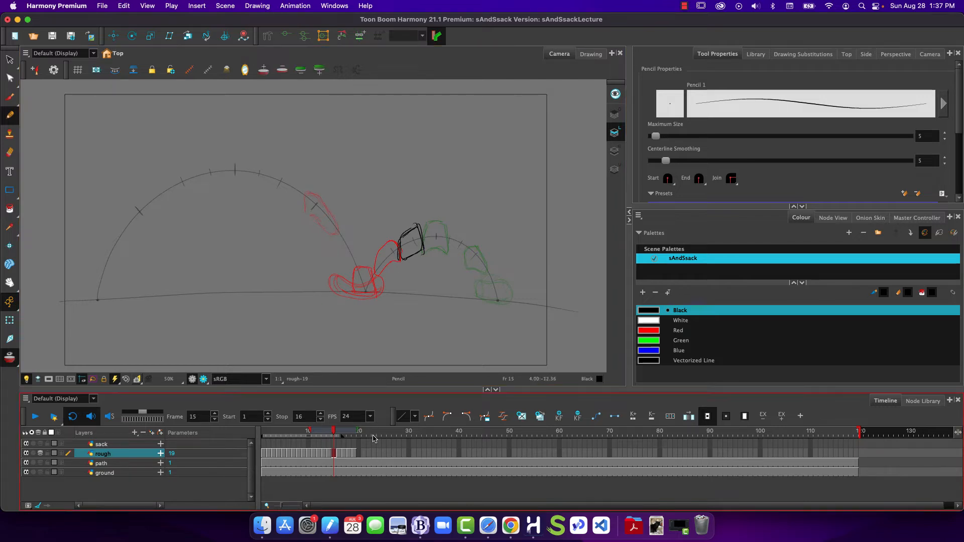
# - Extend the frame 15 pose, create an empty drawing on frame 16 and sketch a sack just before the small arc's peak
pyautogui.click(339, 457)
pyautogui.hotkey('alt', 'shift', 'r')
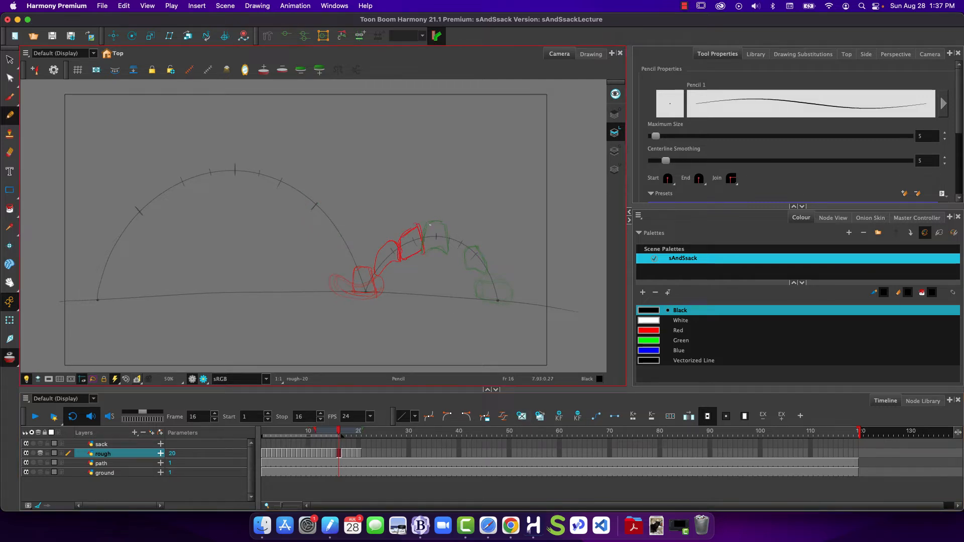
pyautogui.moveTo(413, 244)
pyautogui.mouseDown()
pyautogui.moveTo(435, 244)
pyautogui.moveTo(413, 240)
pyautogui.mouseUp()
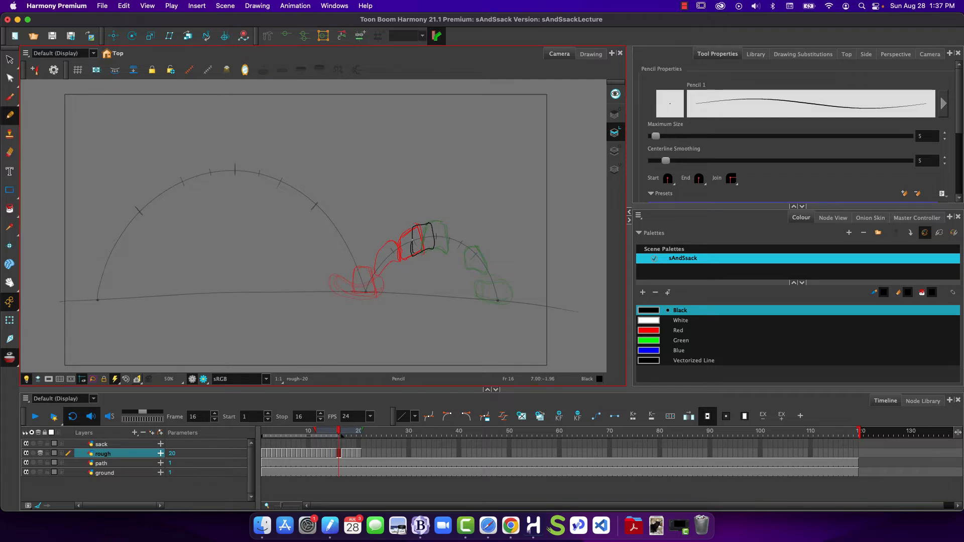
# - Extend the peak pose on frame 17, create an empty drawing on frame 18 and sketch a sack just past the small arc's peak
pyautogui.click(344, 455)
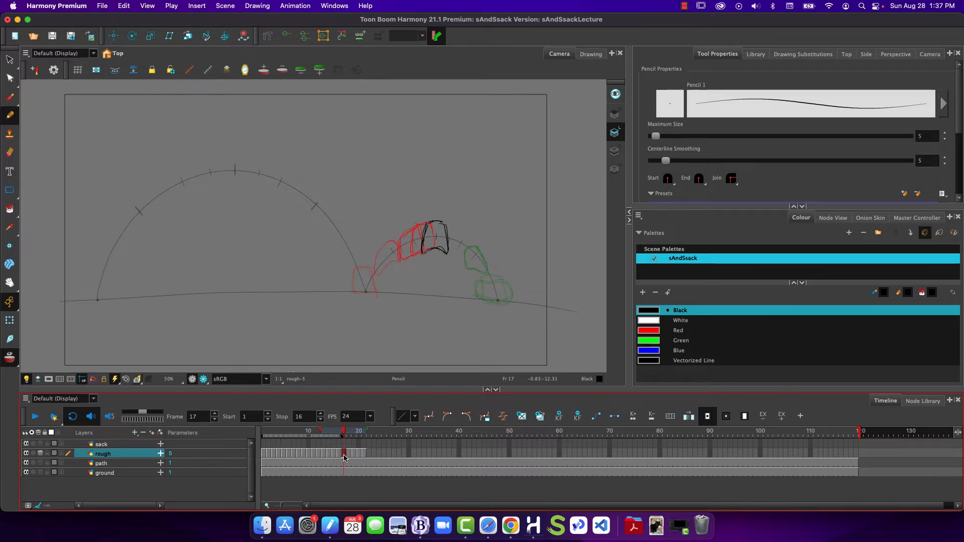
pyautogui.click(349, 455)
pyautogui.click(522, 417)
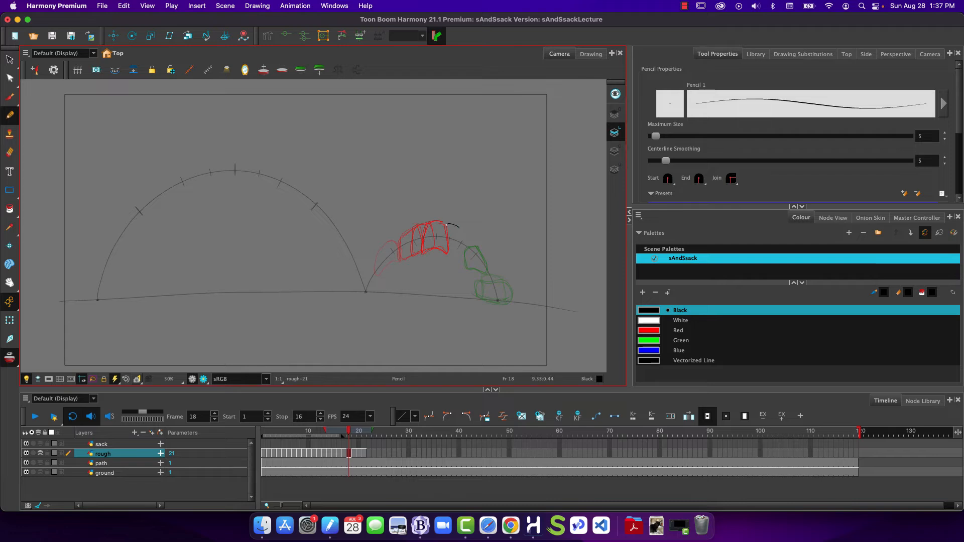
pyautogui.moveTo(457, 229); pyautogui.dragTo(459, 251)
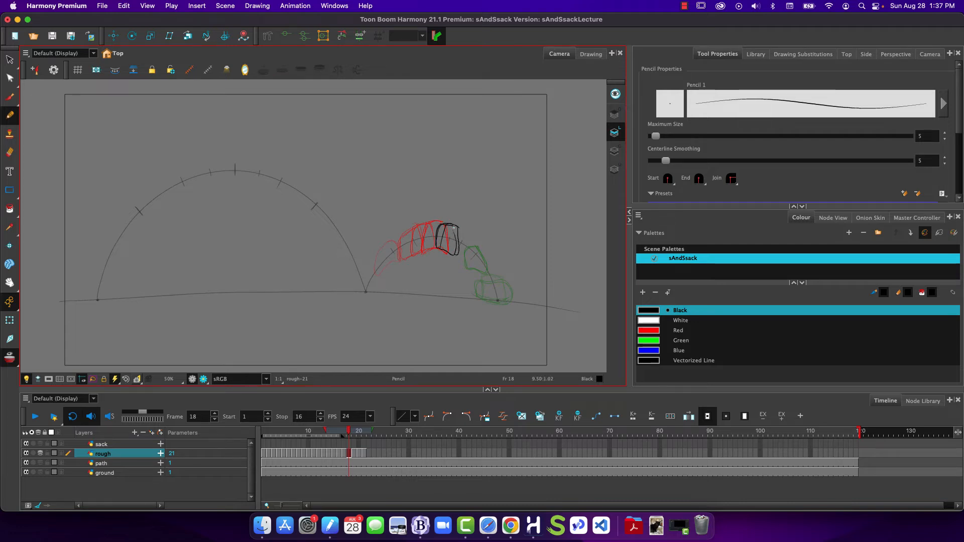
# - Extend the frame 18 pose, create an empty drawing on frame 19 and sketch a sack tilting downward along the small arc's descent
pyautogui.press('+')
pyautogui.click(353, 454)
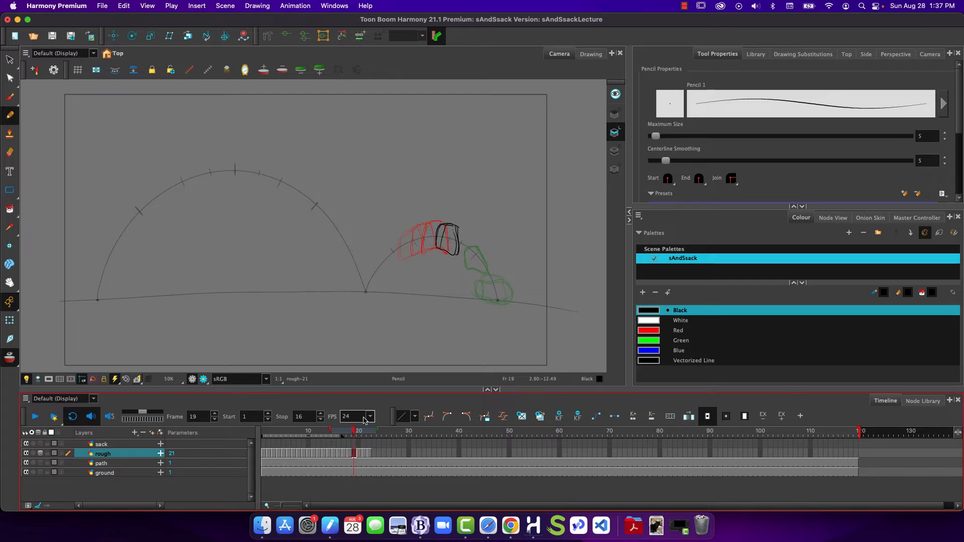
pyautogui.hotkey('alt', 'shift', 'r')
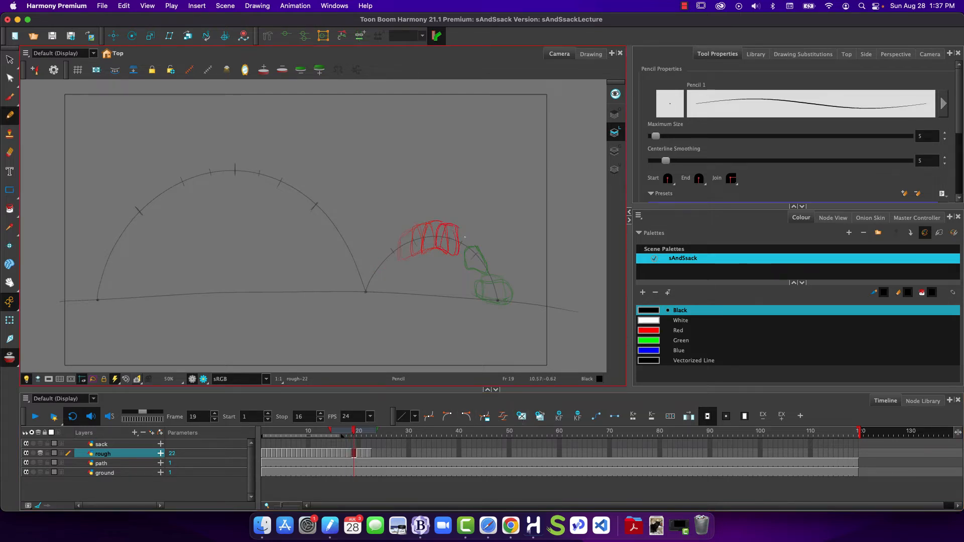
pyautogui.moveTo(471, 238); pyautogui.dragTo(466, 266)
# - Redraw the frame 20 pose as a stretched sack along the small arc's descent and erase the stray lines
pyautogui.moveTo(354, 438); pyautogui.dragTo(359, 436)
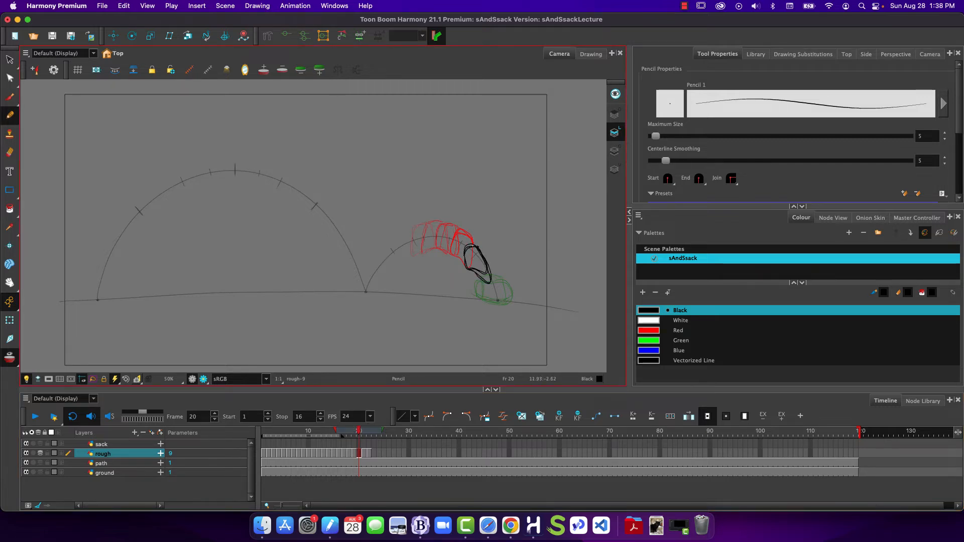
pyautogui.click(9, 152)
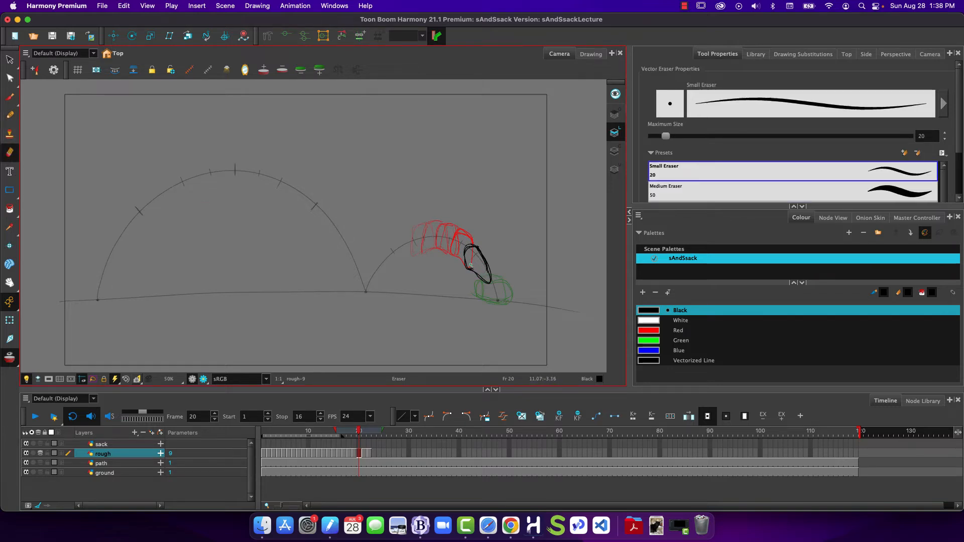
pyautogui.click(355, 433)
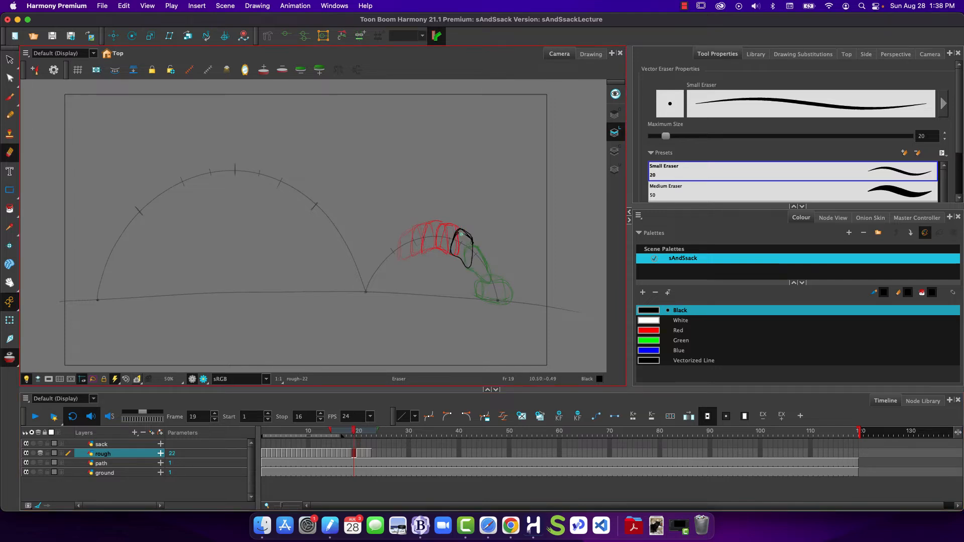
pyautogui.click(9, 115)
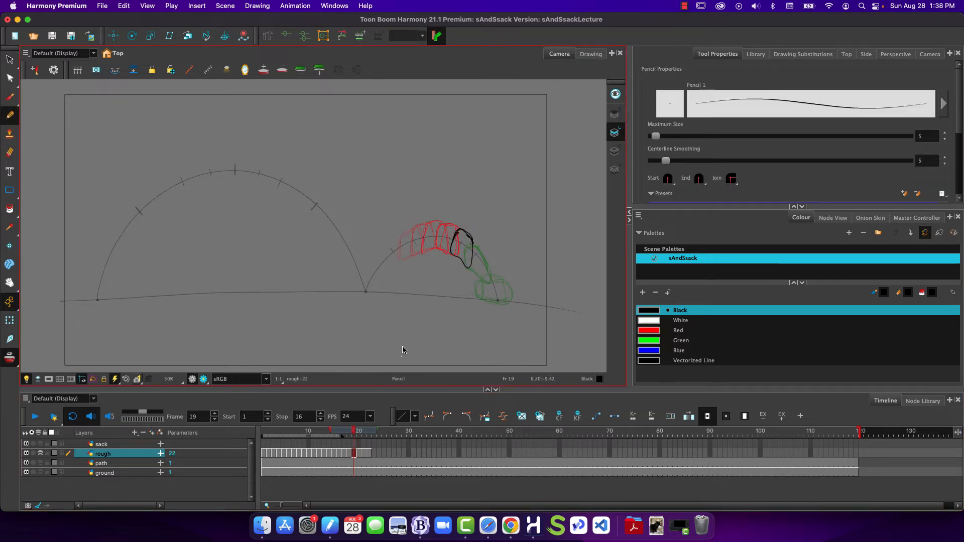
# - Step through frames 20 to 22 to examine the sack's final descent, squash and settled pose
pyautogui.click(359, 432)
pyautogui.click(363, 433)
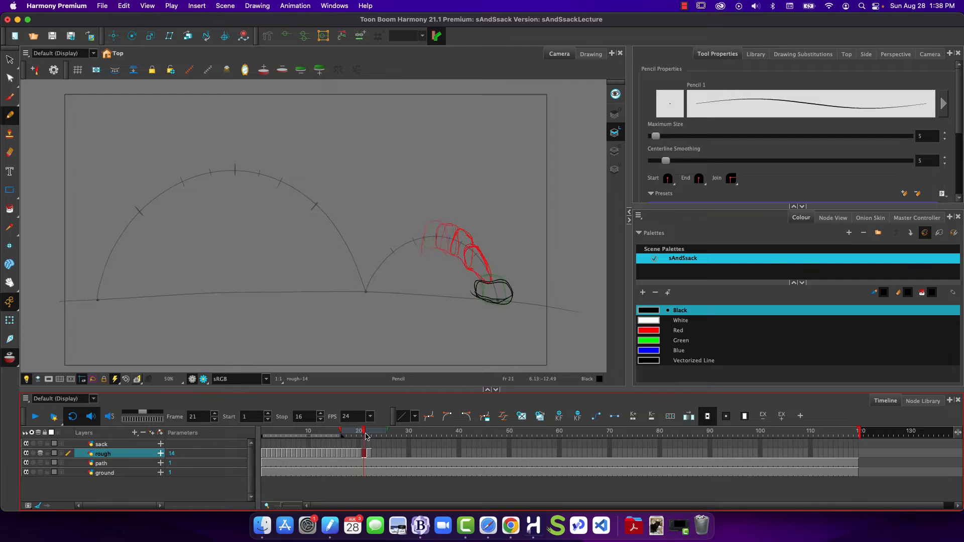
pyautogui.click(368, 433)
pyautogui.moveTo(369, 435); pyautogui.dragTo(369, 435)
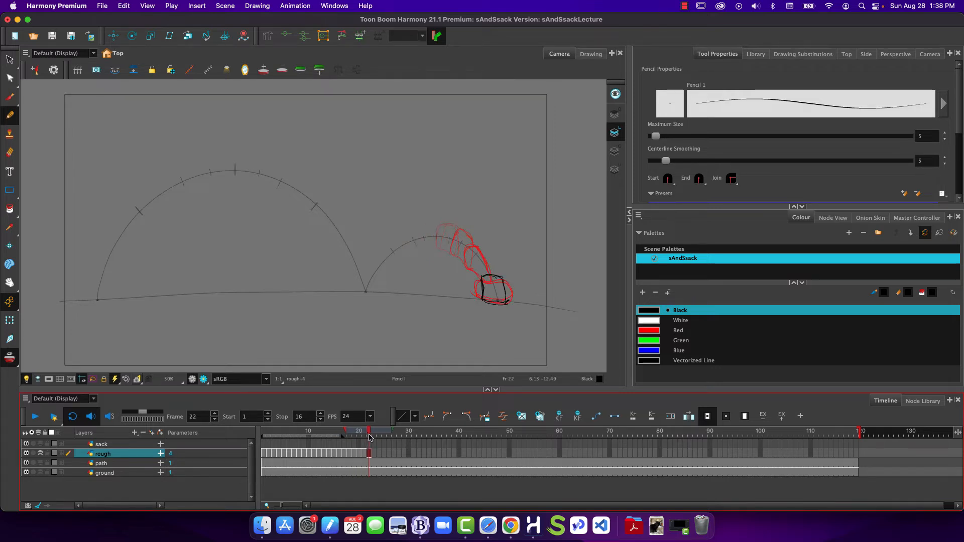
pyautogui.moveTo(369, 437); pyautogui.dragTo(365, 435)
pyautogui.click(370, 437)
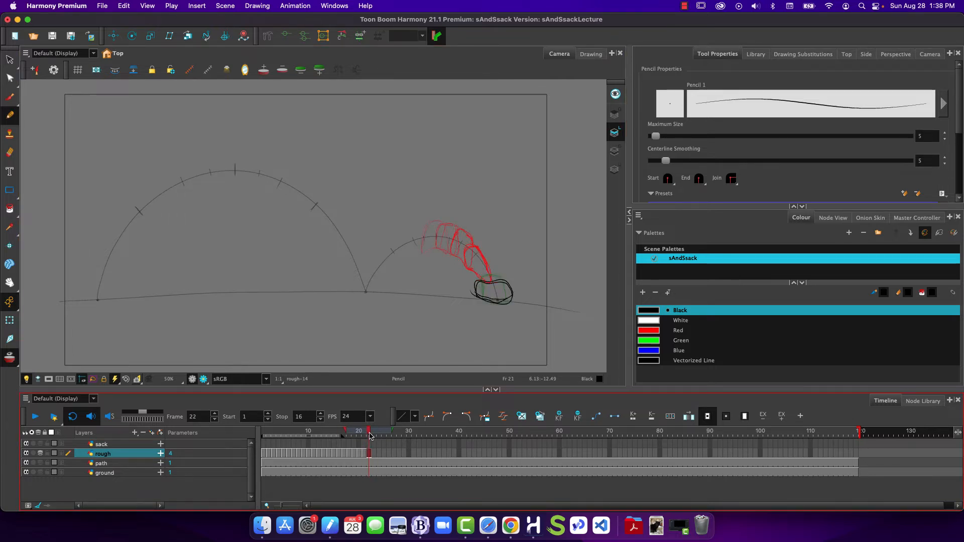
# - Set the playback stop frame to 22 and play the rough animation with the path layer hidden
pyautogui.click(280, 417)
pyautogui.click(41, 418)
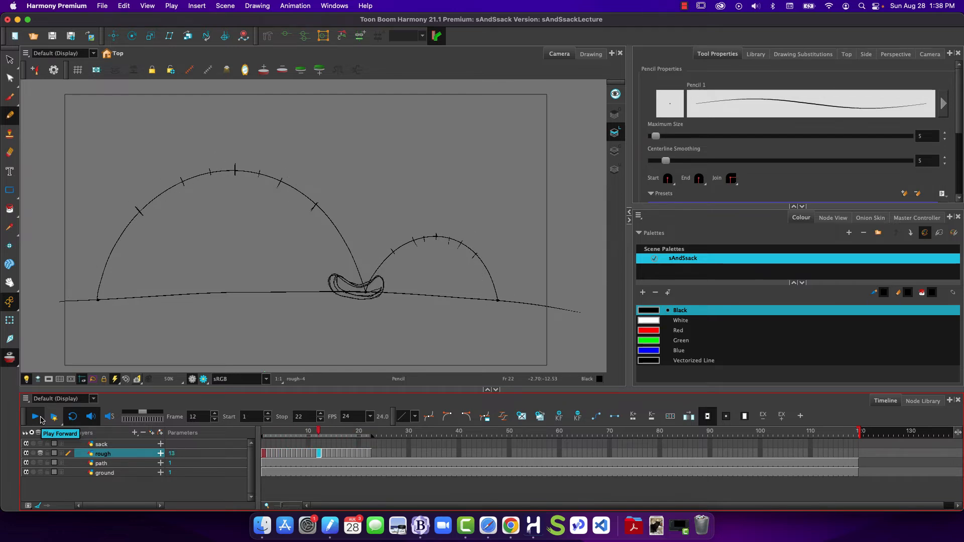
pyautogui.click(27, 464)
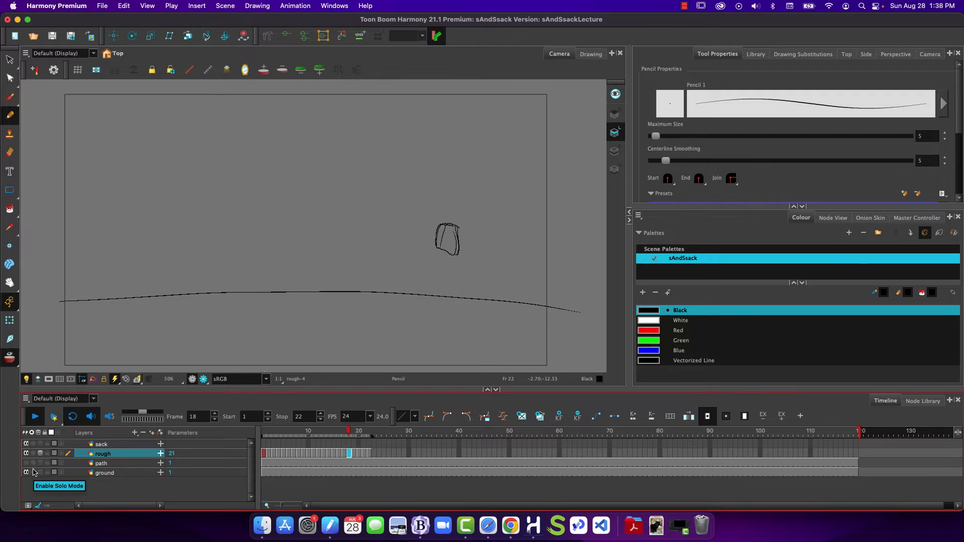
pyautogui.click(35, 416)
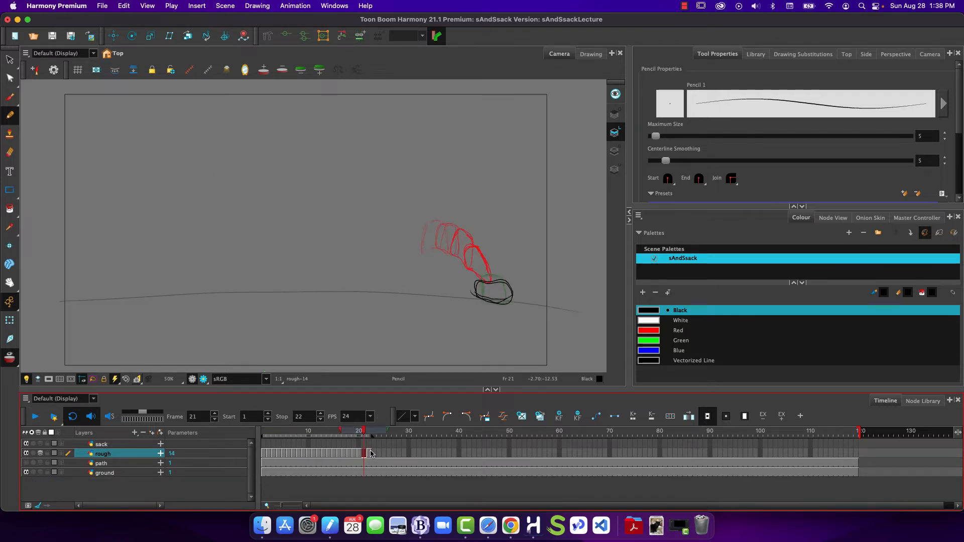
pyautogui.moveTo(369, 454); pyautogui.dragTo(264, 454)
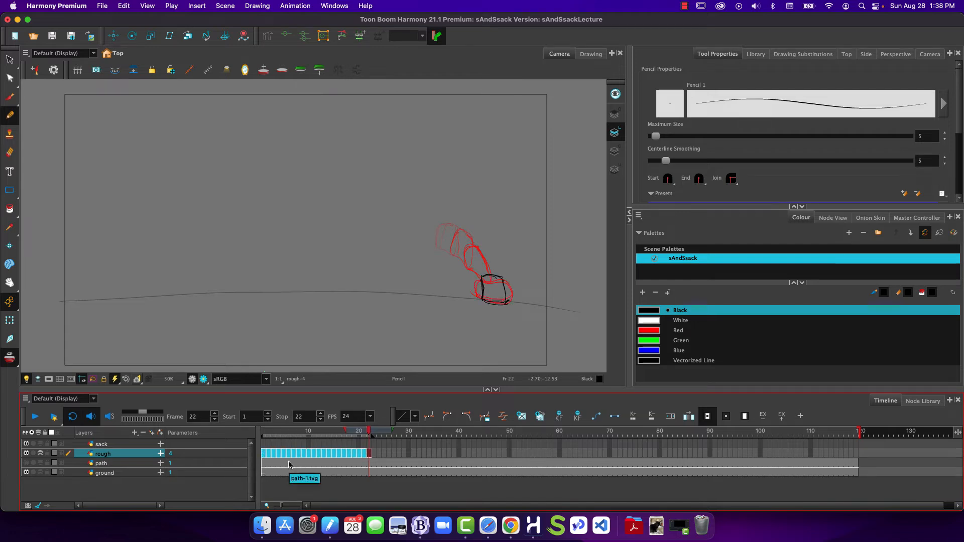
pyautogui.rightClick(370, 454)
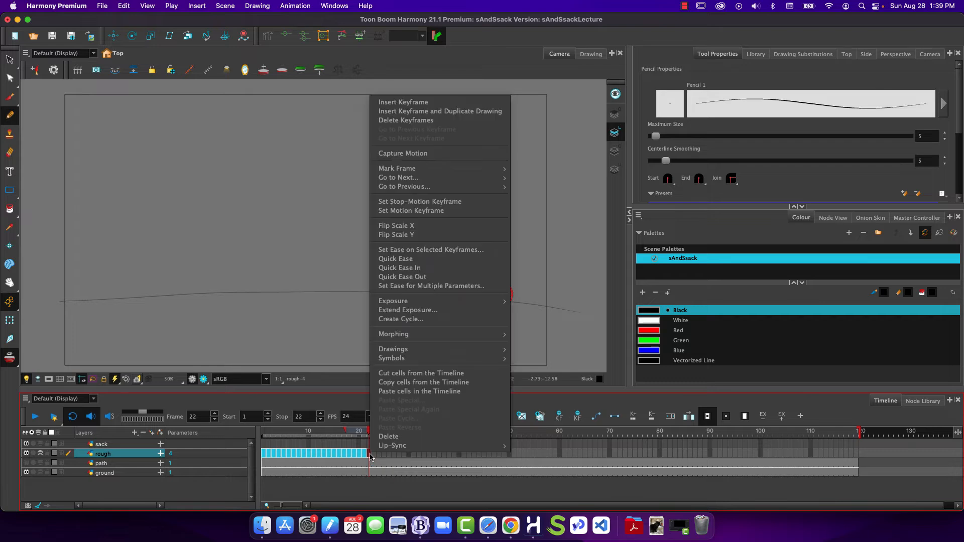
pyautogui.moveTo(388, 339)
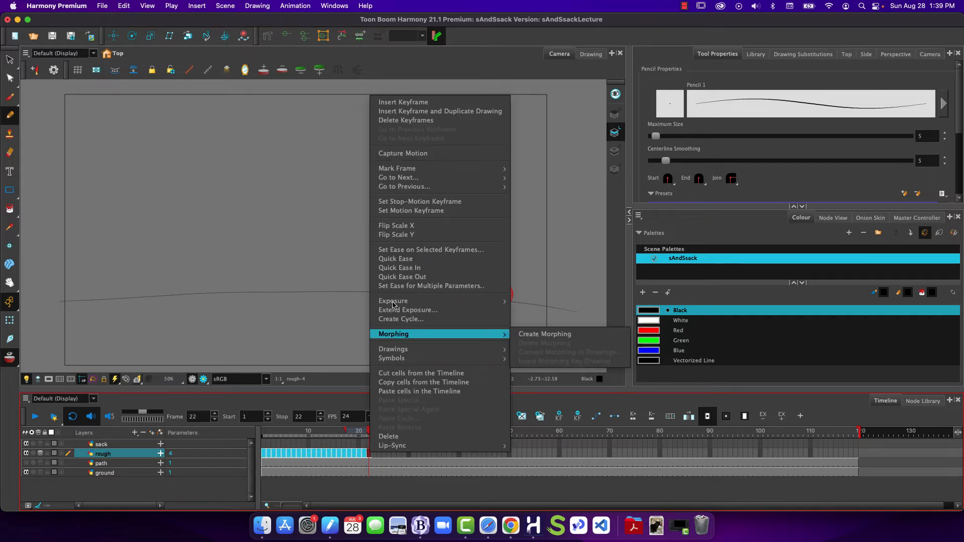
pyautogui.moveTo(411, 302)
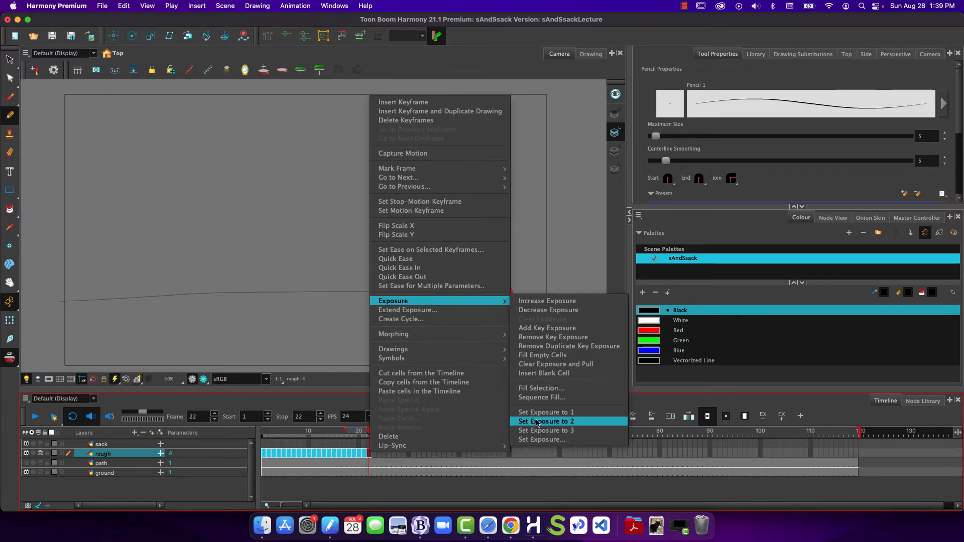
pyautogui.click(339, 399)
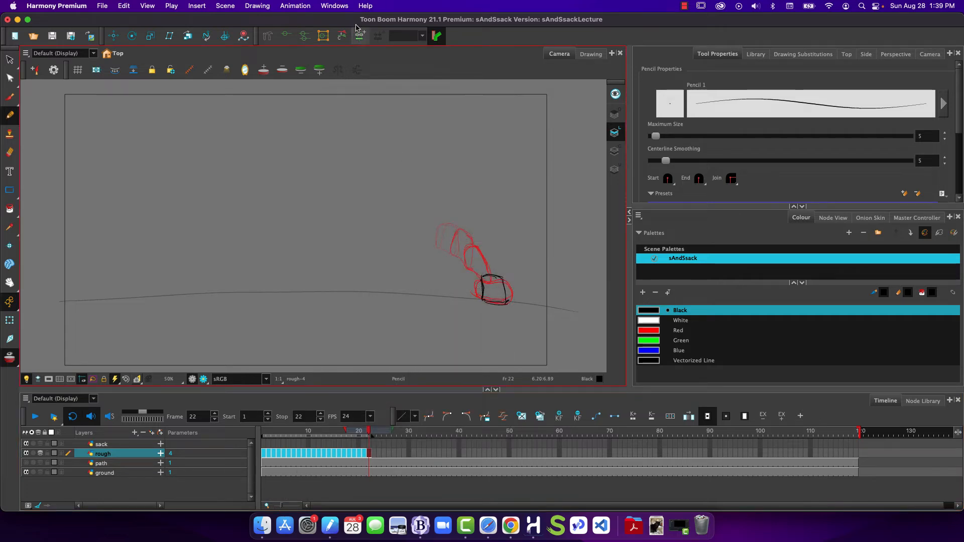
pyautogui.click(296, 6)
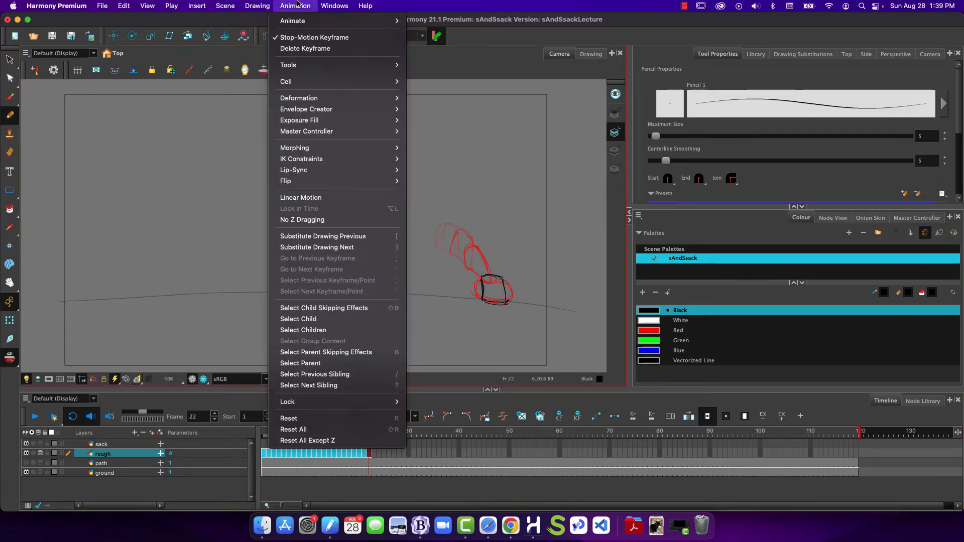
pyautogui.moveTo(301, 80)
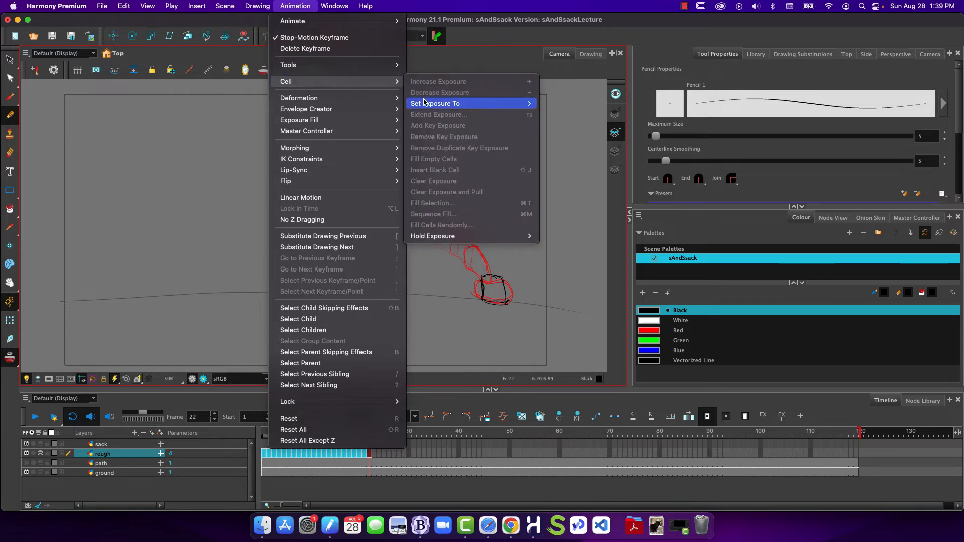
pyautogui.moveTo(425, 103)
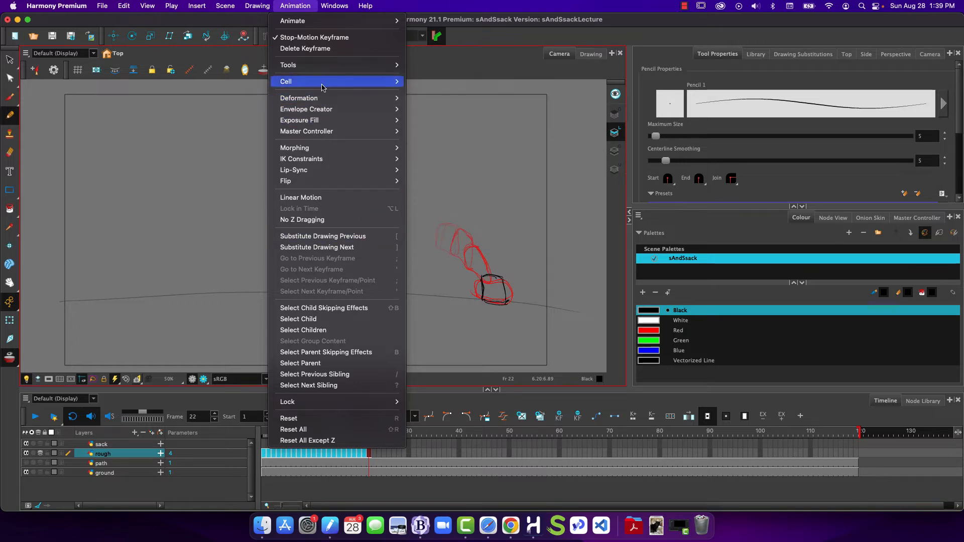
pyautogui.click(279, 458)
pyautogui.click(279, 454)
pyautogui.click(296, 5)
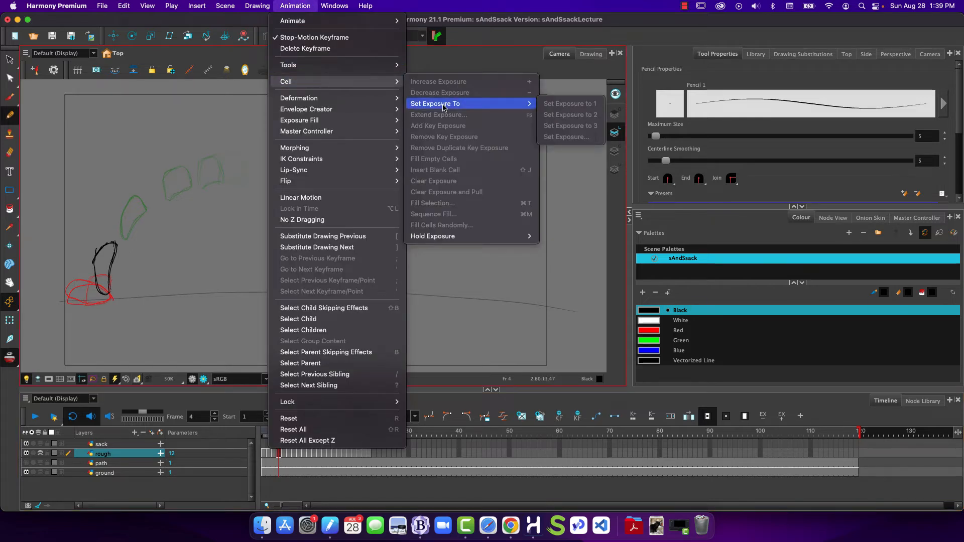
pyautogui.click(290, 4)
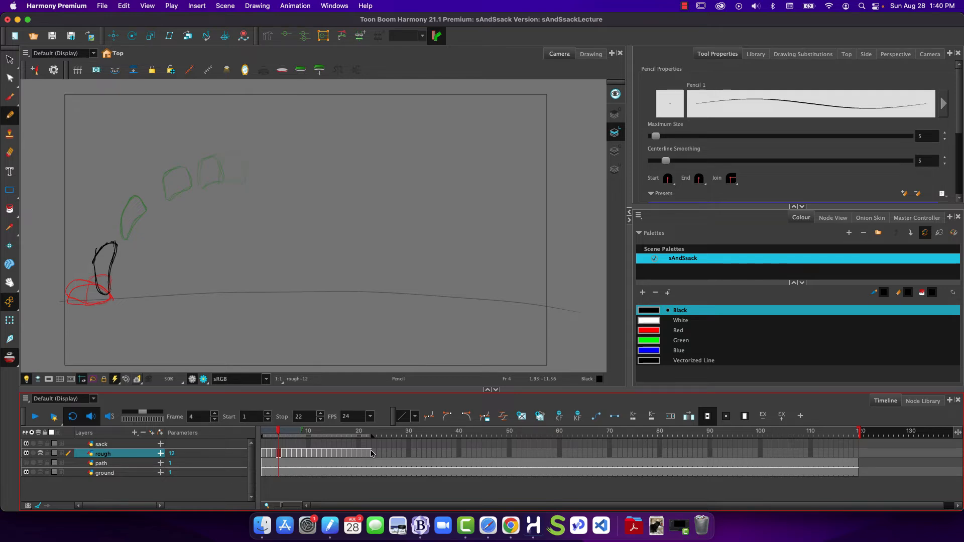
# - Set the exposure of all the rough layer's drawings from frames 1 to 22 to two frames each
pyautogui.moveTo(370, 453); pyautogui.dragTo(239, 457)
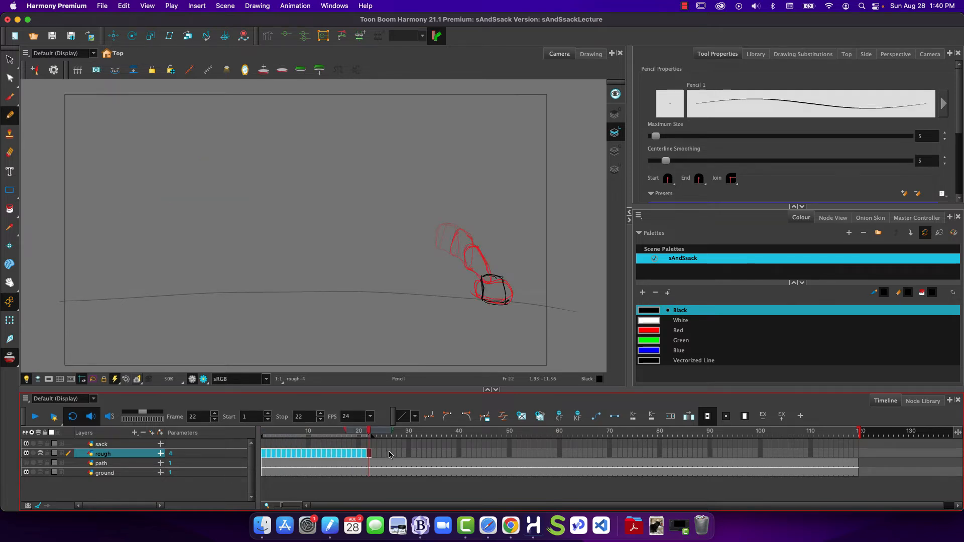
pyautogui.rightClick(369, 457)
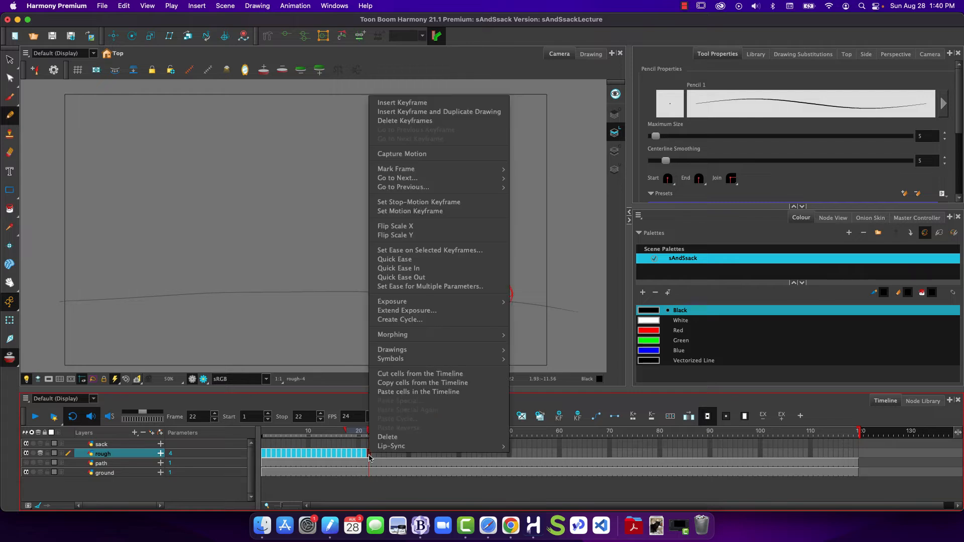
pyautogui.moveTo(380, 178)
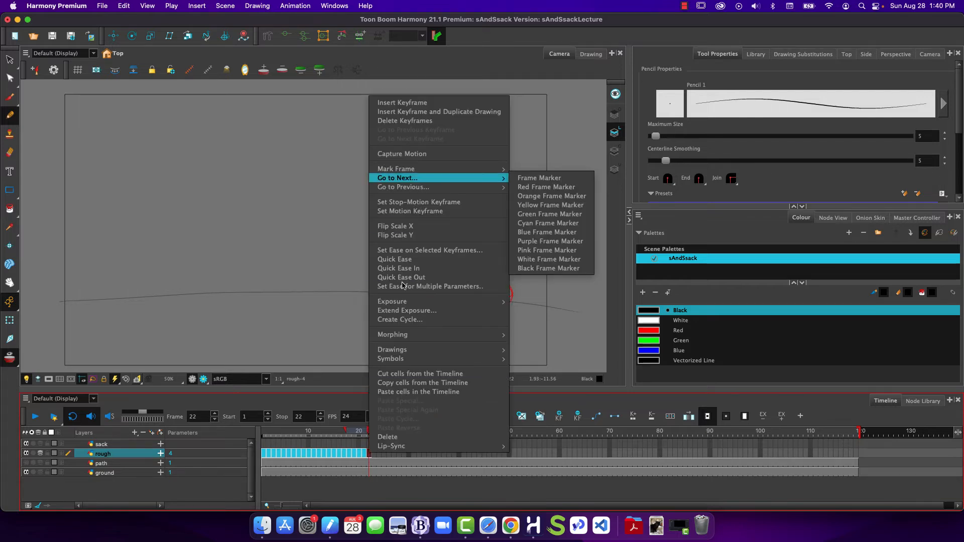
pyautogui.moveTo(404, 304)
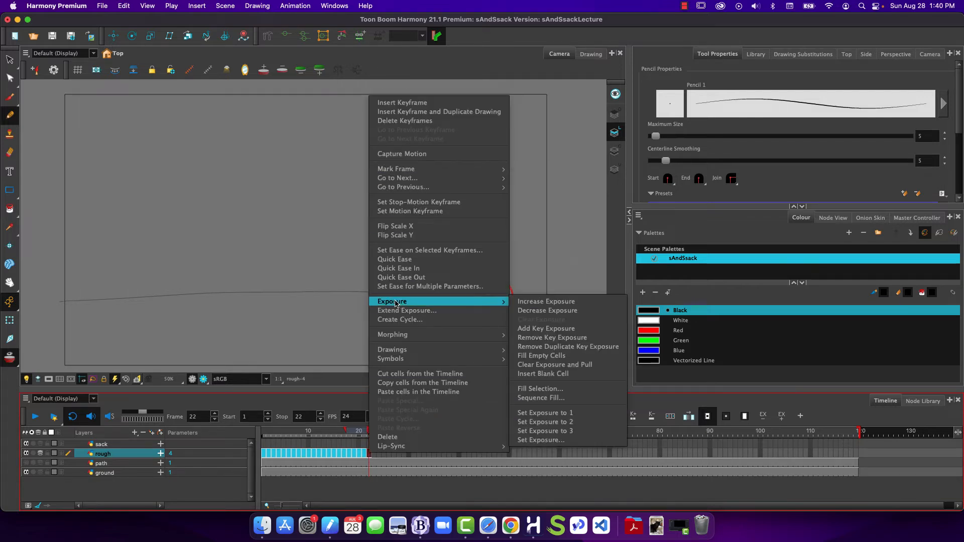
pyautogui.click(538, 423)
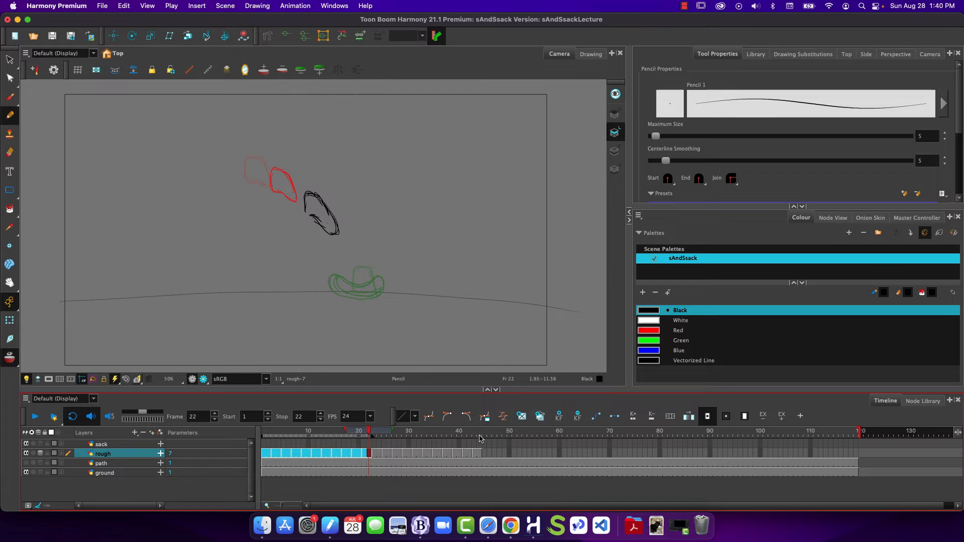
# - Set the playback stop frame to 44 and play the sack bounce on twos from the first frame
pyautogui.click(480, 438)
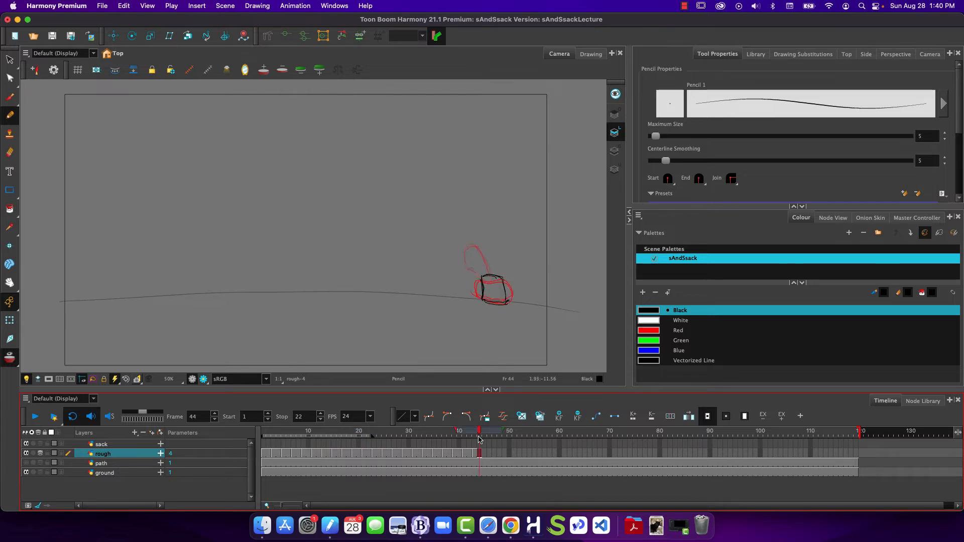
pyautogui.click(284, 419)
pyautogui.click(267, 442)
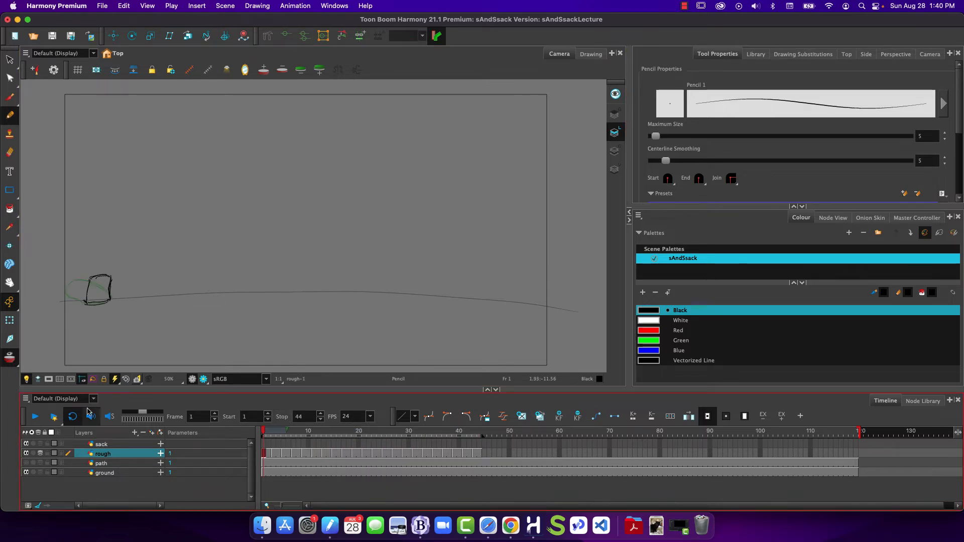
pyautogui.click(32, 416)
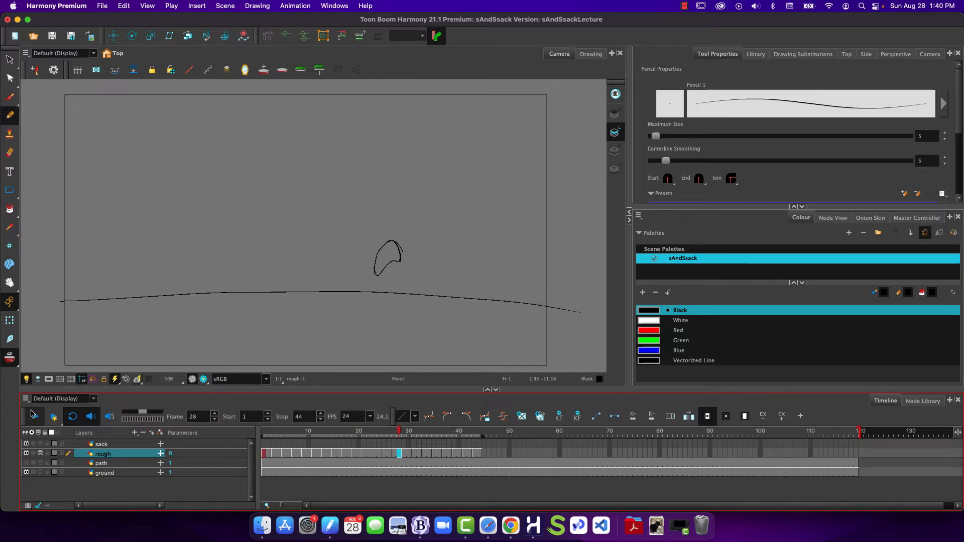
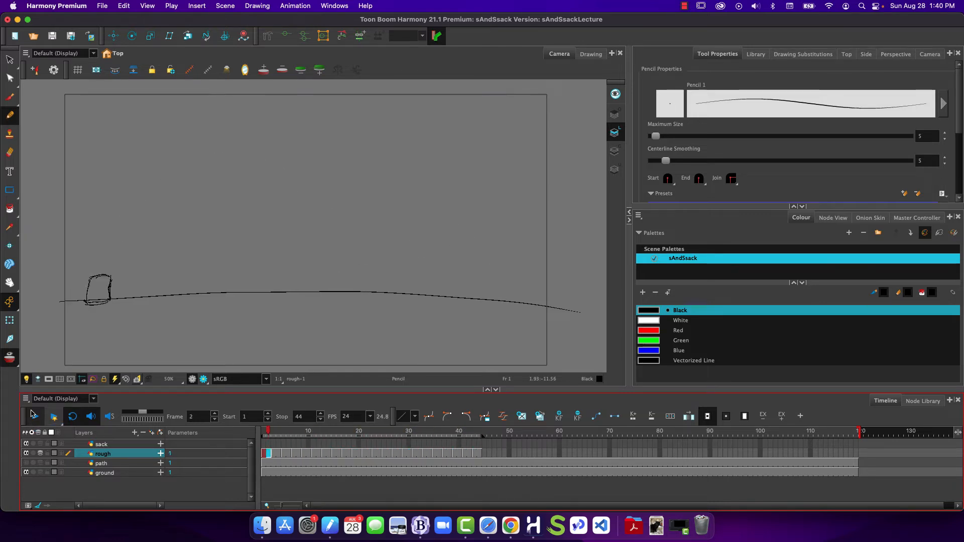
pyautogui.click(34, 415)
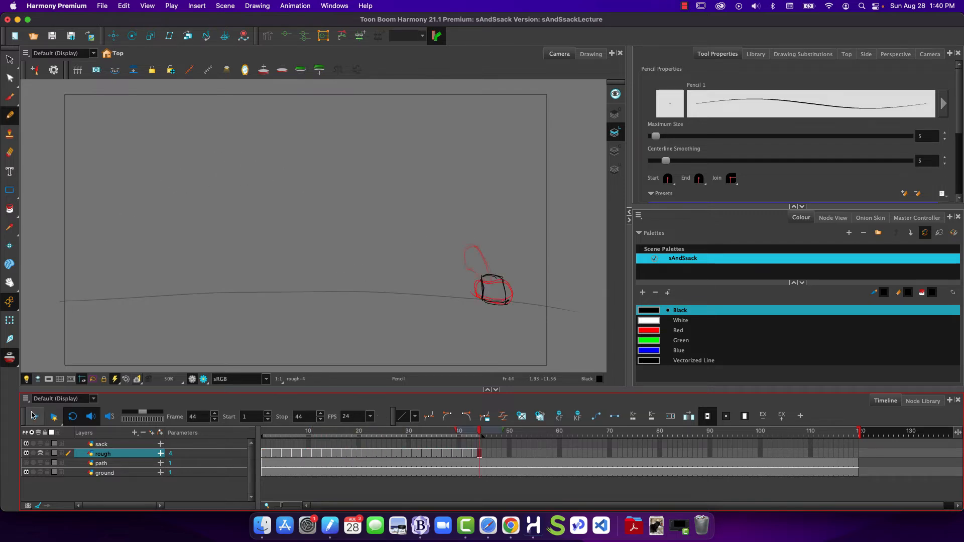
pyautogui.click(35, 416)
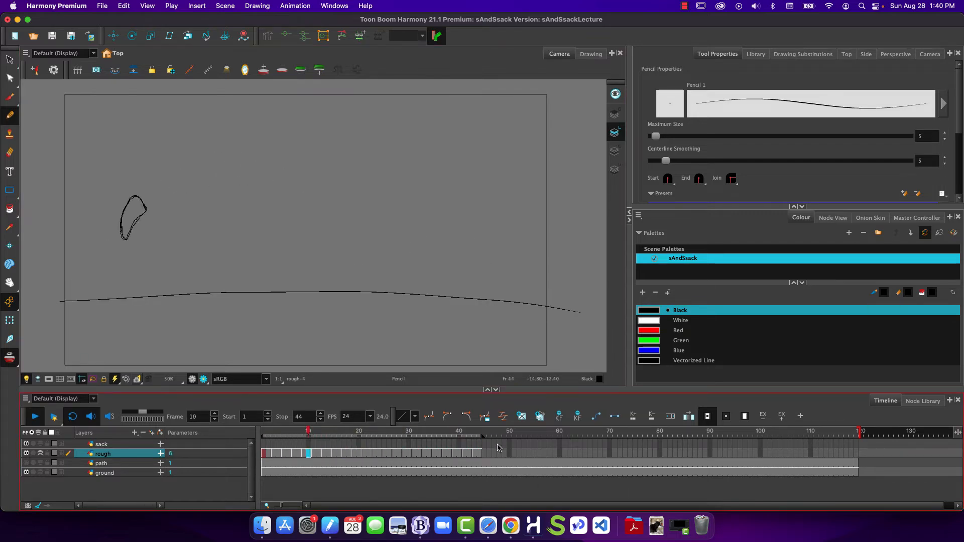
pyautogui.click(33, 419)
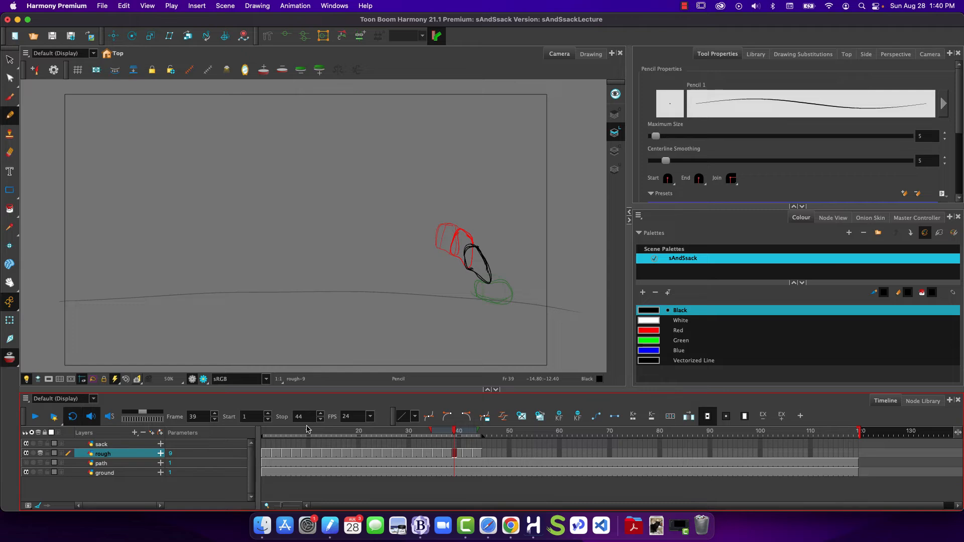
# - Show the path layer and reduce the small arc's rising poses at frames 27 and 28 to one-frame exposure
pyautogui.click(27, 463)
pyautogui.moveTo(396, 435)
pyautogui.mouseDown()
pyautogui.moveTo(420, 434)
pyautogui.moveTo(406, 436)
pyautogui.mouseUp()
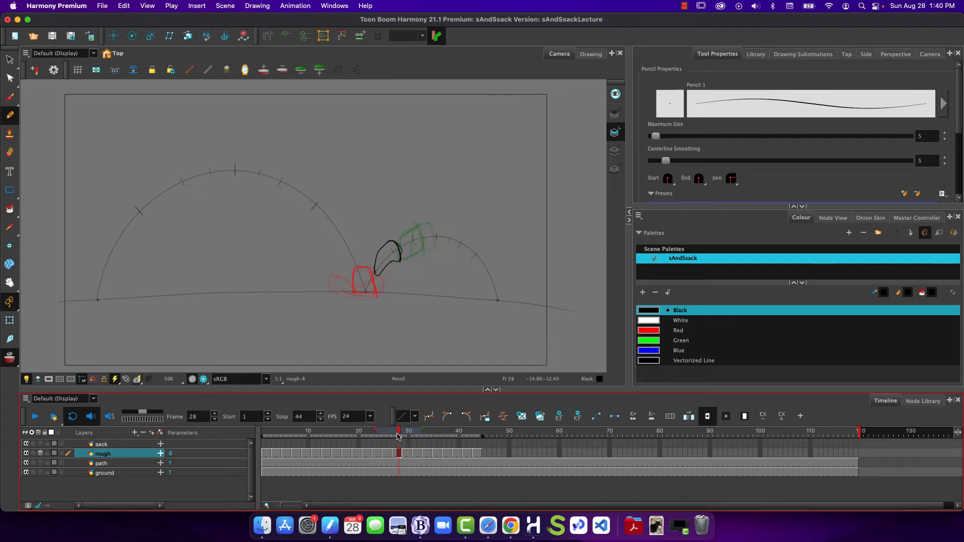
pyautogui.moveTo(398, 436); pyautogui.dragTo(396, 436)
pyautogui.click(397, 436)
pyautogui.click(396, 437)
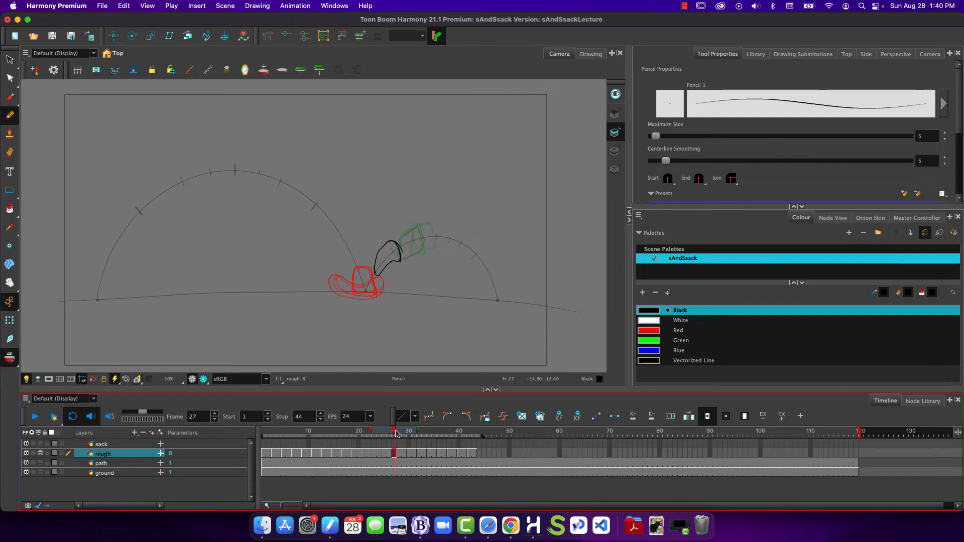
pyautogui.click(399, 434)
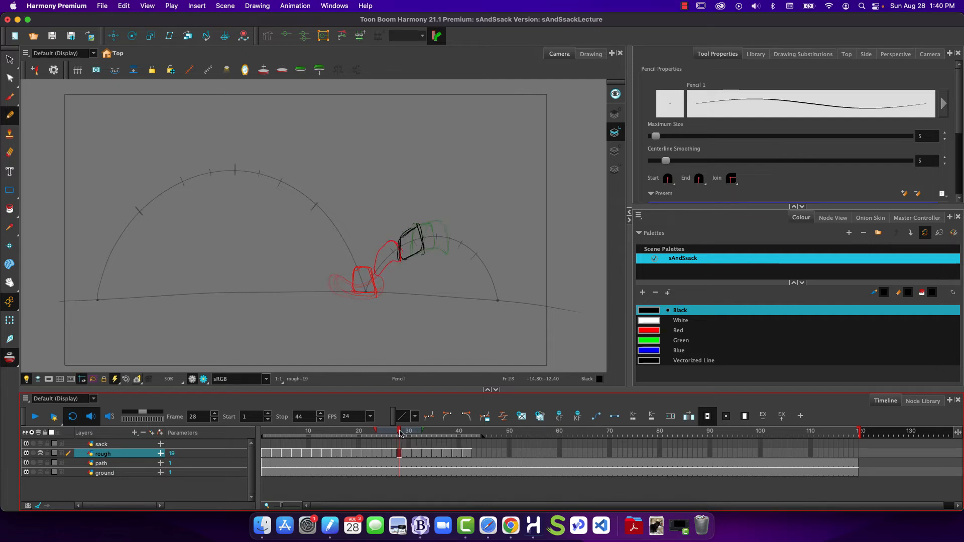
pyautogui.click(405, 433)
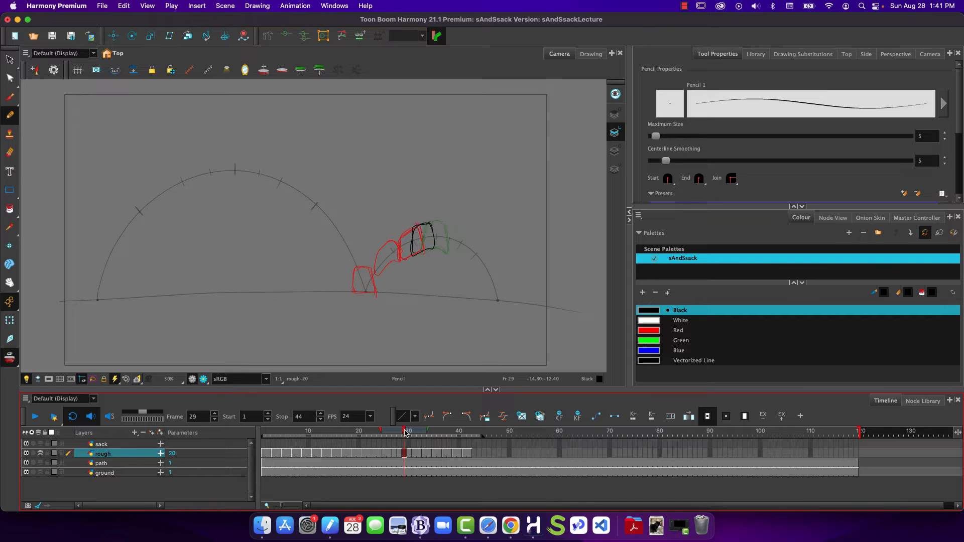
# - Shorten the exposure of the small arc's remaining in-betweens, leaving the stretched falling sack on frame 35 for one frame
pyautogui.moveTo(405, 434); pyautogui.dragTo(419, 434)
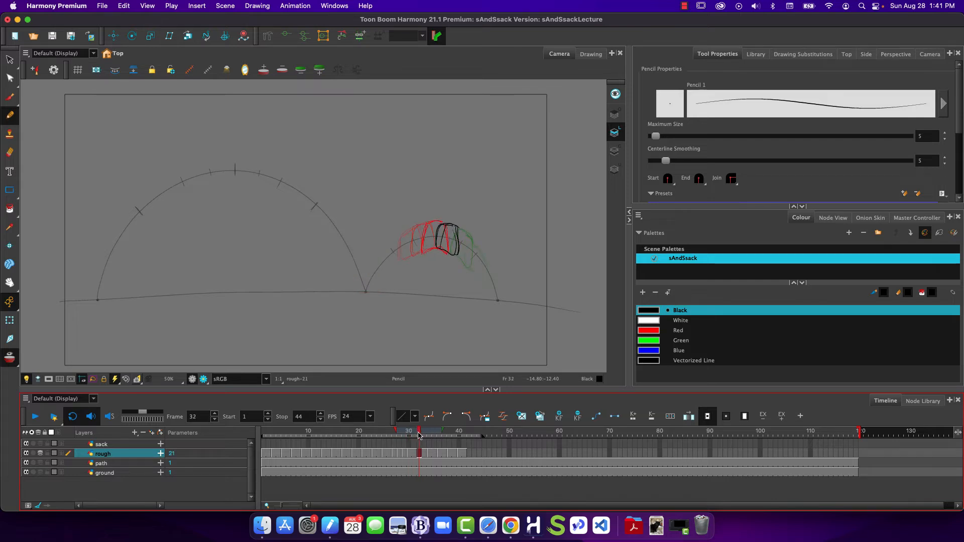
pyautogui.moveTo(420, 435); pyautogui.dragTo(435, 435)
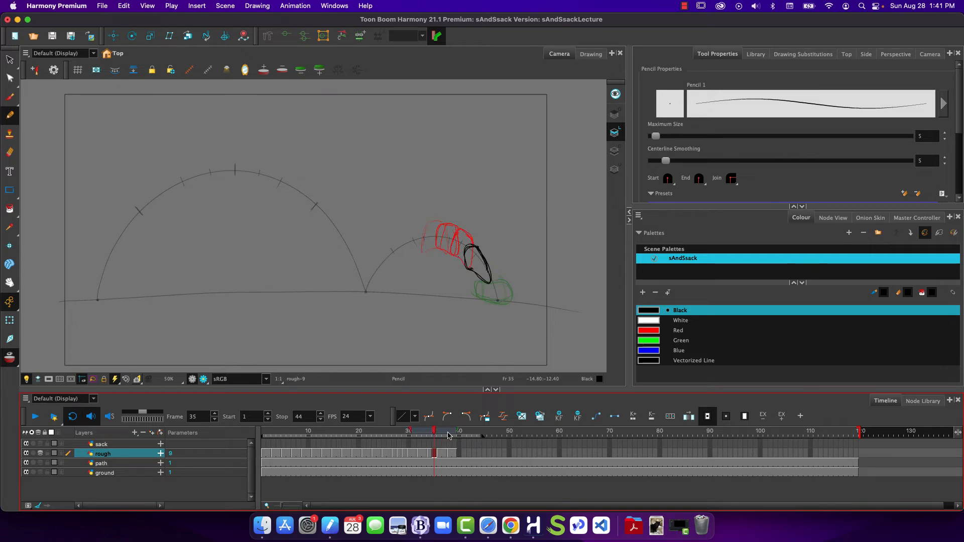
pyautogui.click(444, 435)
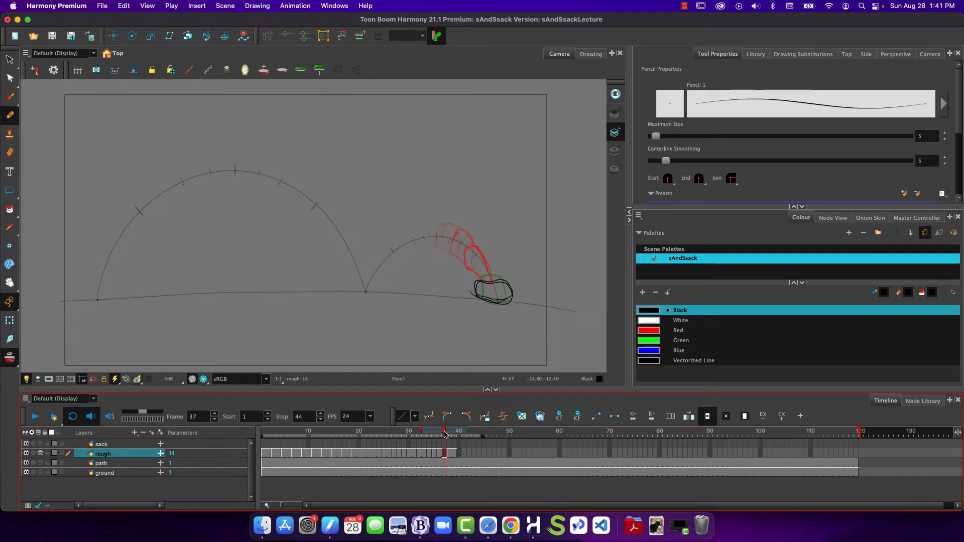
# - Set the playback stop frame to 39 and play the retimed bounce with the path layer shown
pyautogui.click(459, 435)
pyautogui.click(454, 435)
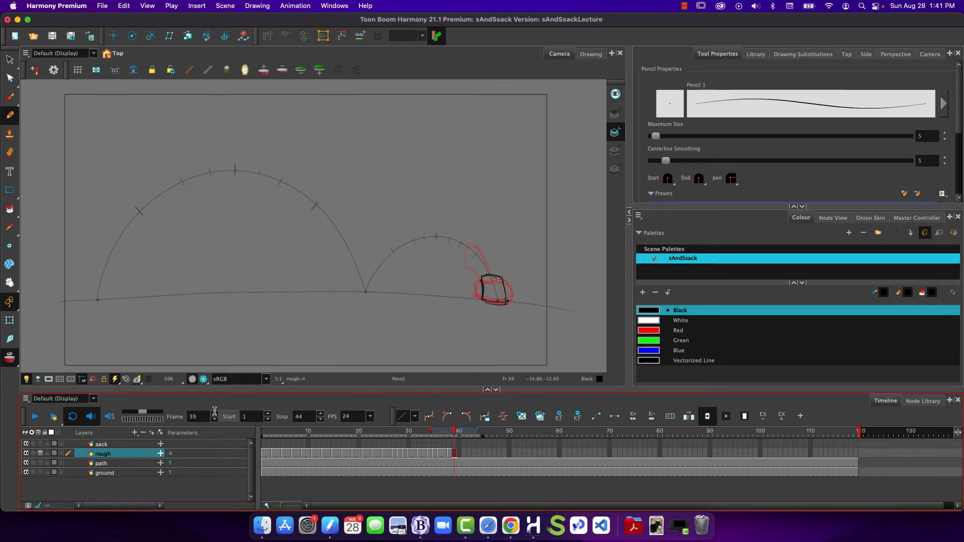
pyautogui.click(36, 417)
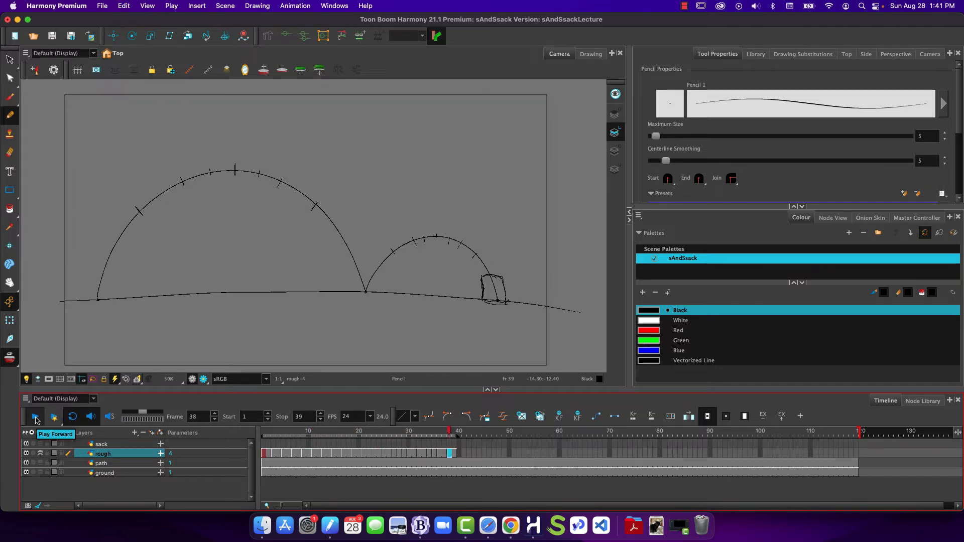
pyautogui.click(35, 419)
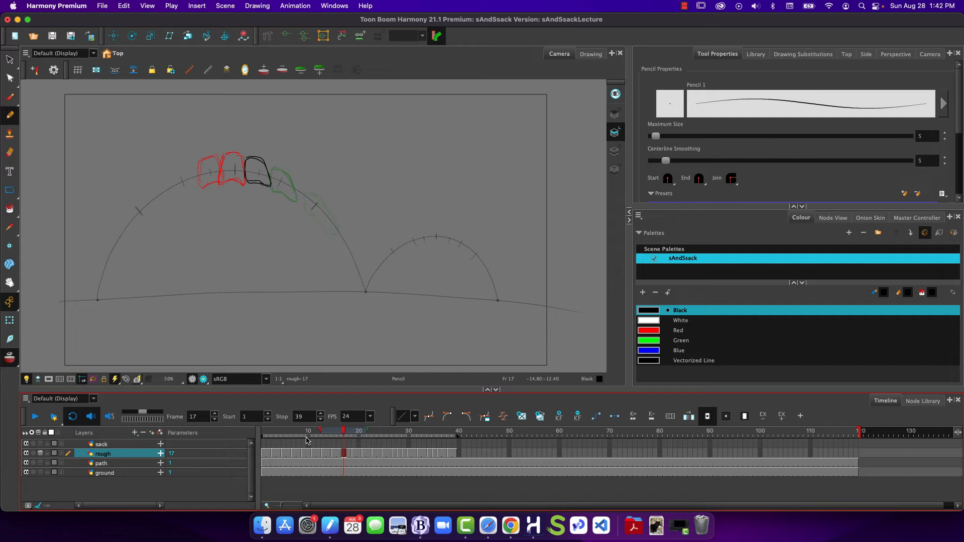
pyautogui.click(265, 437)
pyautogui.moveTo(265, 438)
pyautogui.mouseDown()
pyautogui.moveTo(274, 437)
pyautogui.moveTo(257, 435)
pyautogui.mouseUp()
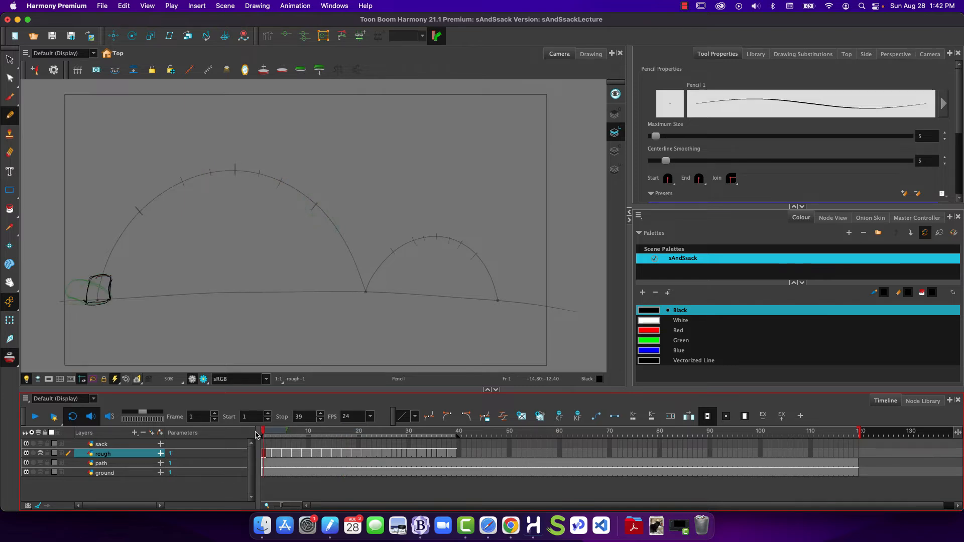
pyautogui.click(35, 419)
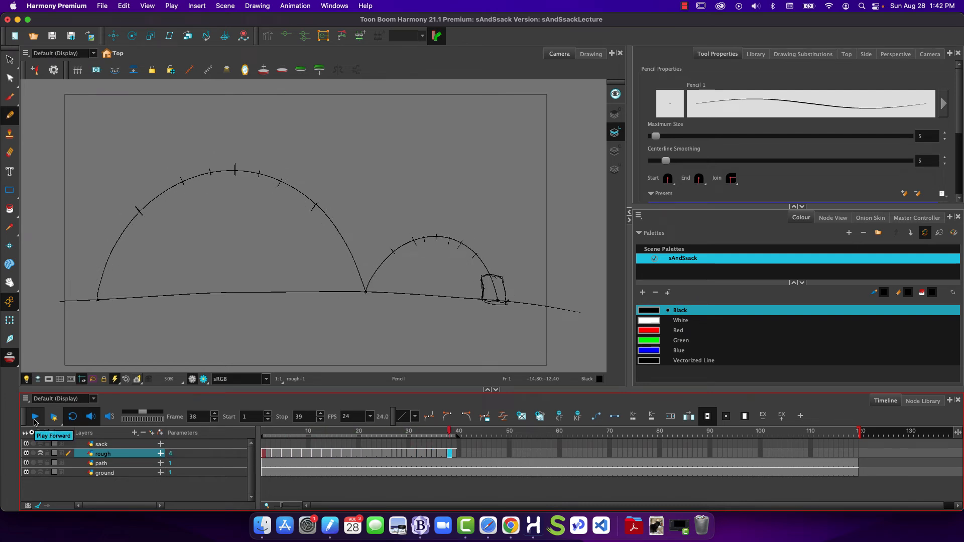
pyautogui.click(35, 420)
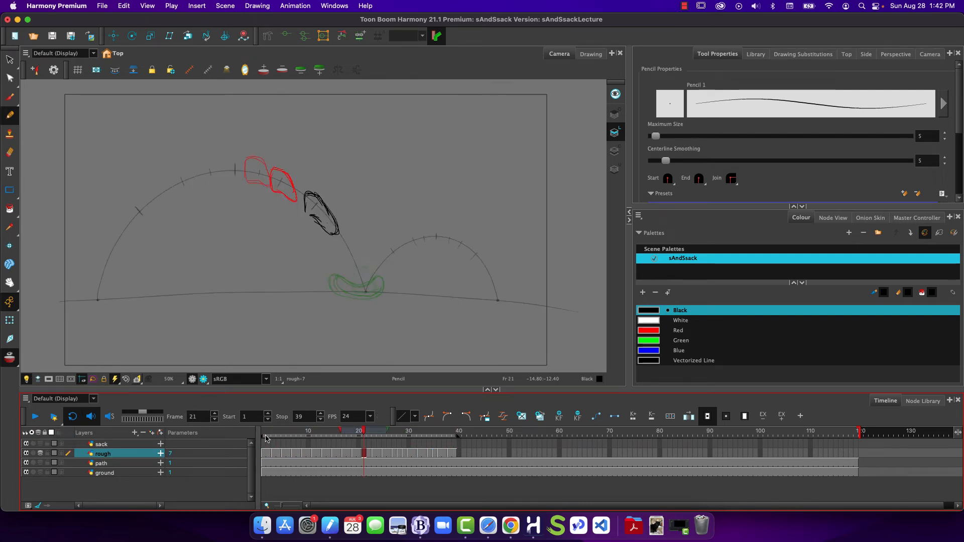
# - Turn off onion skinning and shorten the exposures of the rough takeoff drawings at frames 8 and 9 by one frame each
pyautogui.moveTo(264, 433); pyautogui.dragTo(289, 435)
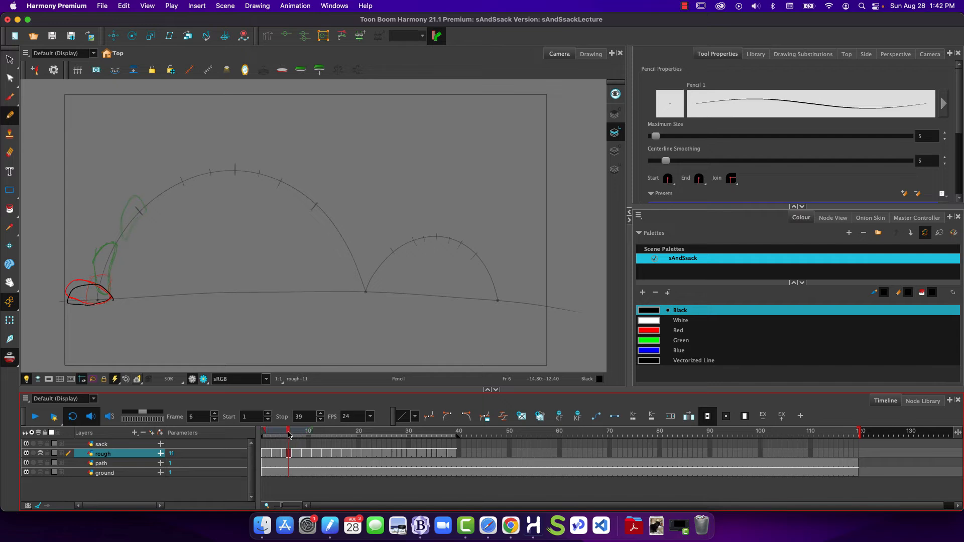
pyautogui.hotkey('alt', 'o')
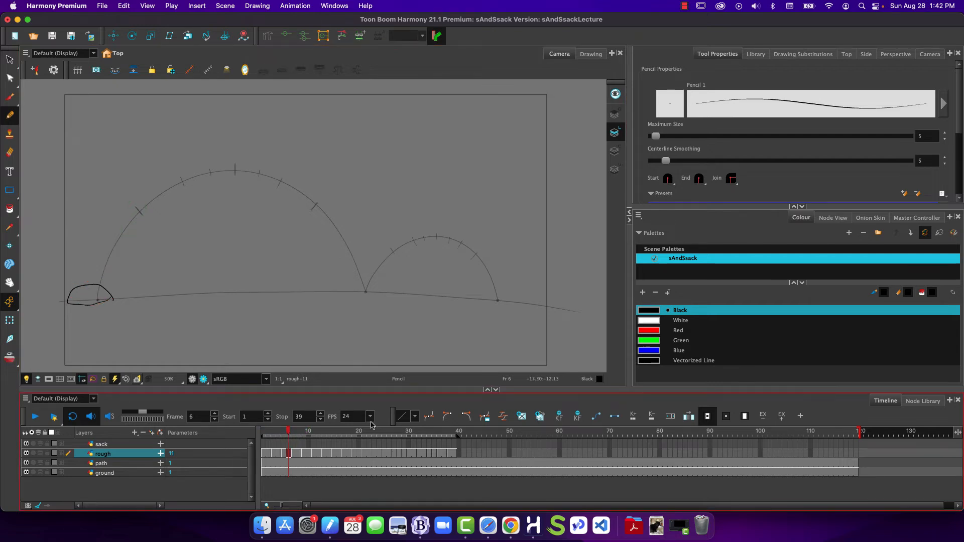
pyautogui.click(283, 432)
pyautogui.moveTo(283, 432)
pyautogui.mouseDown()
pyautogui.moveTo(264, 432)
pyautogui.moveTo(300, 433)
pyautogui.mouseUp()
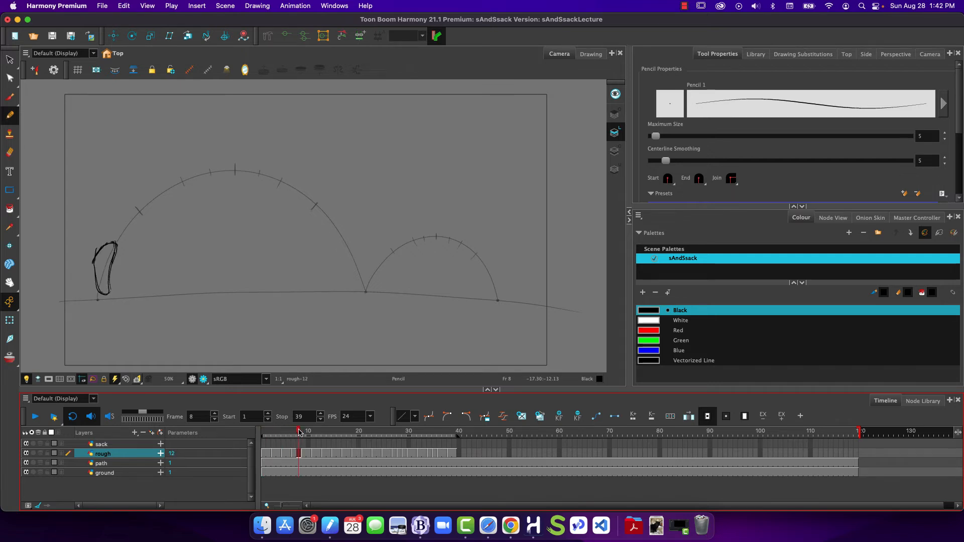
pyautogui.press('-')
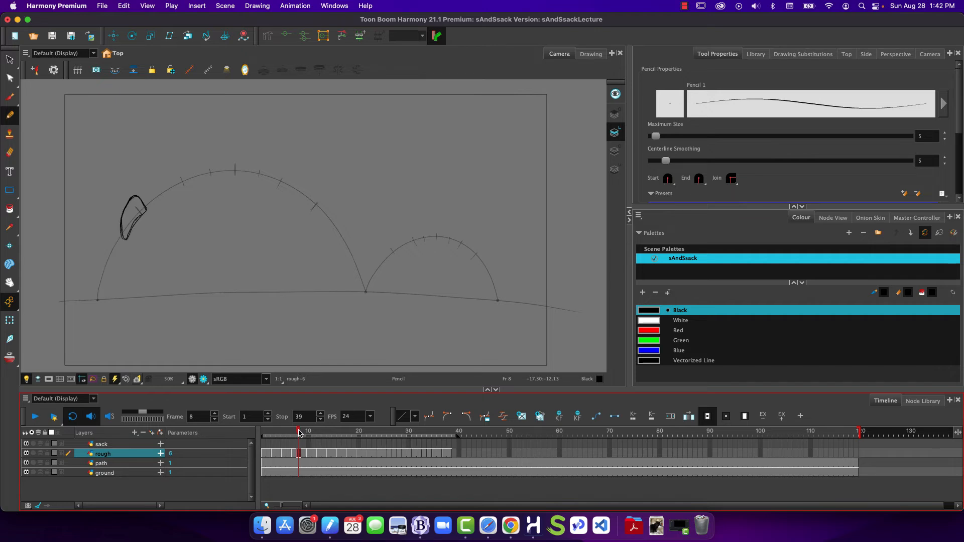
pyautogui.click(302, 431)
pyautogui.press('-')
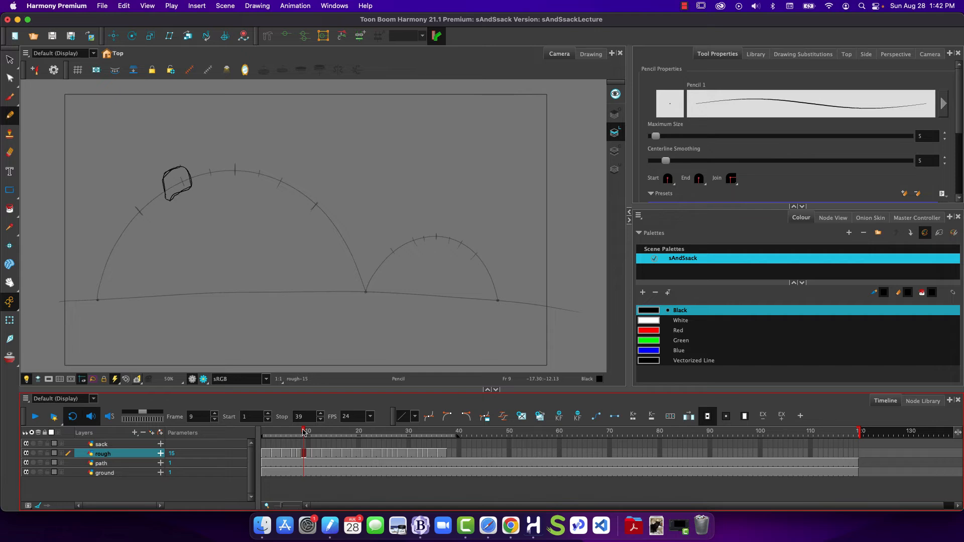
# - Hold the final sack drawing on the rough layer through frame 42 and set the playback stop frame to 42
pyautogui.moveTo(303, 432)
pyautogui.mouseDown()
pyautogui.moveTo(281, 432)
pyautogui.moveTo(346, 433)
pyautogui.mouseUp()
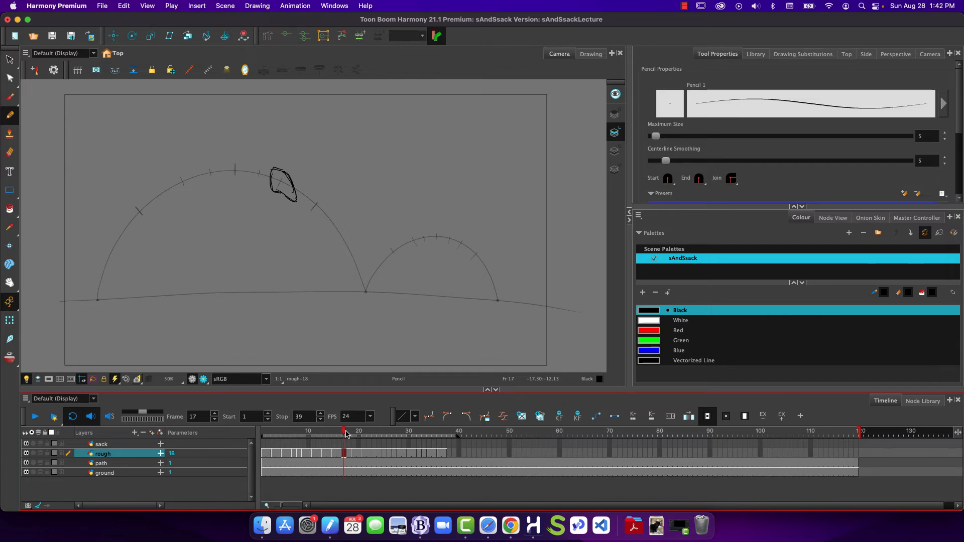
pyautogui.moveTo(347, 434); pyautogui.dragTo(355, 434)
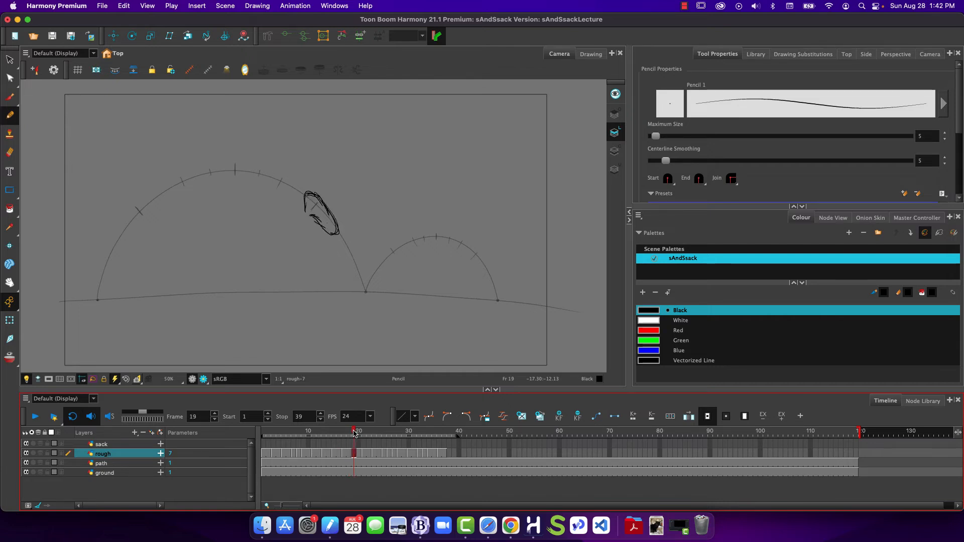
pyautogui.click(440, 435)
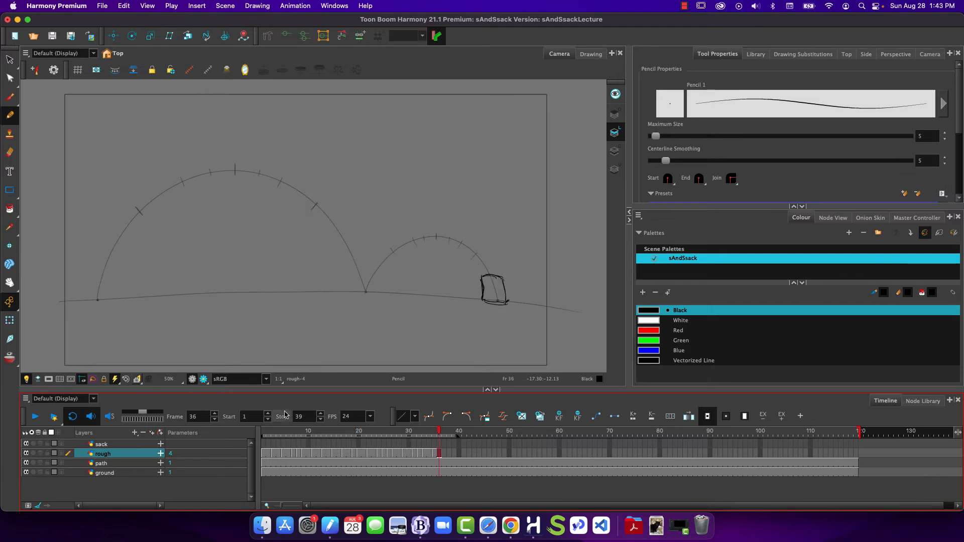
pyautogui.click(419, 443)
pyautogui.click(439, 453)
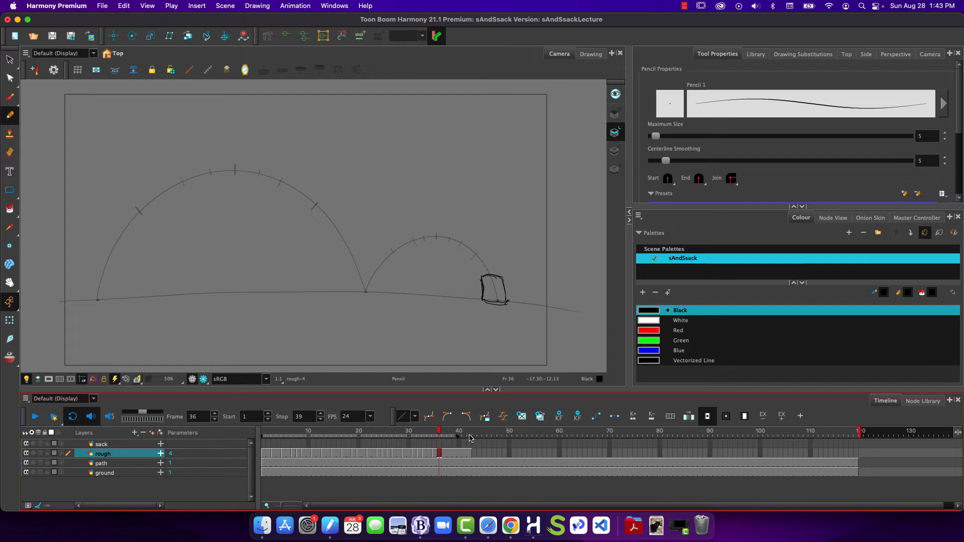
pyautogui.click(469, 453)
# - Play back the rough sack animation from frame 1 to check the timing of the hop
pyautogui.moveTo(425, 432)
pyautogui.mouseDown()
pyautogui.moveTo(465, 434)
pyautogui.moveTo(254, 432)
pyautogui.mouseUp()
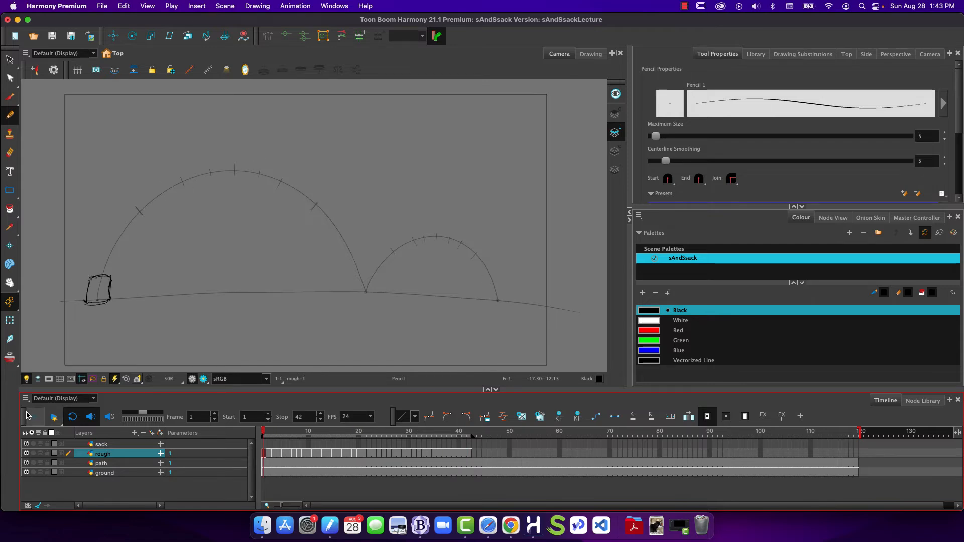
pyautogui.click(28, 415)
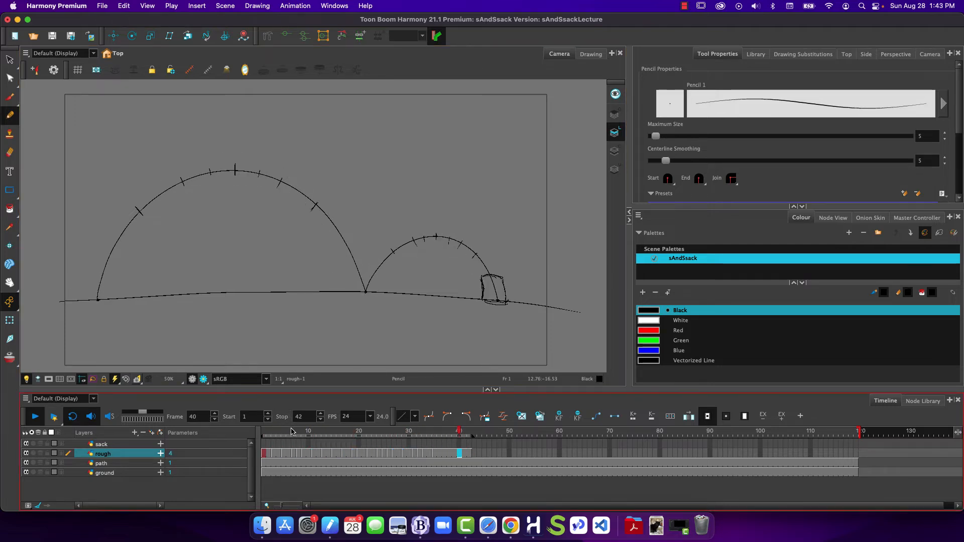
pyautogui.click(38, 417)
# - Lengthen the exposures of the crouch drawing at frame 5 and the takeoff stretch at frame 9, and play back the retimed animation
pyautogui.moveTo(269, 436)
pyautogui.mouseDown()
pyautogui.moveTo(257, 438)
pyautogui.moveTo(297, 436)
pyautogui.moveTo(286, 435)
pyautogui.mouseUp()
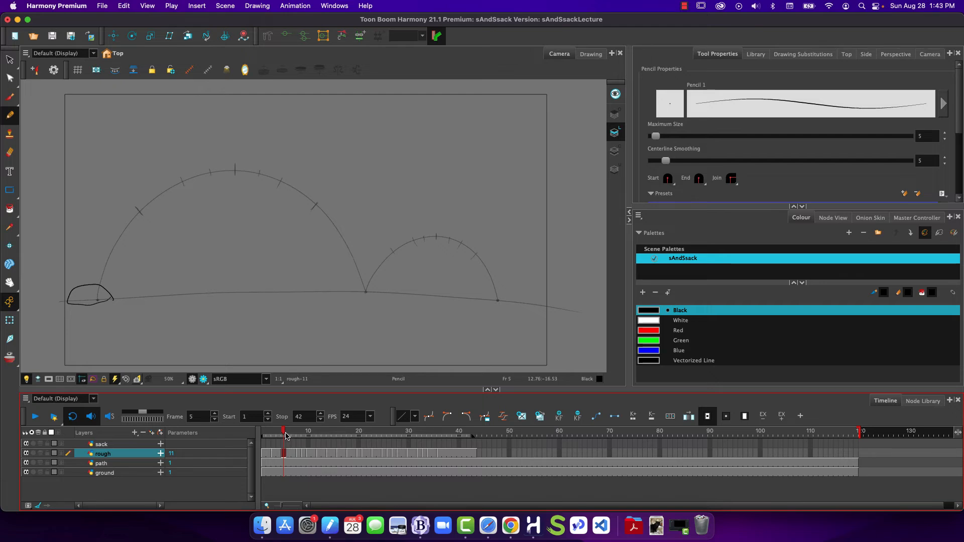
pyautogui.moveTo(286, 435); pyautogui.dragTo(304, 435)
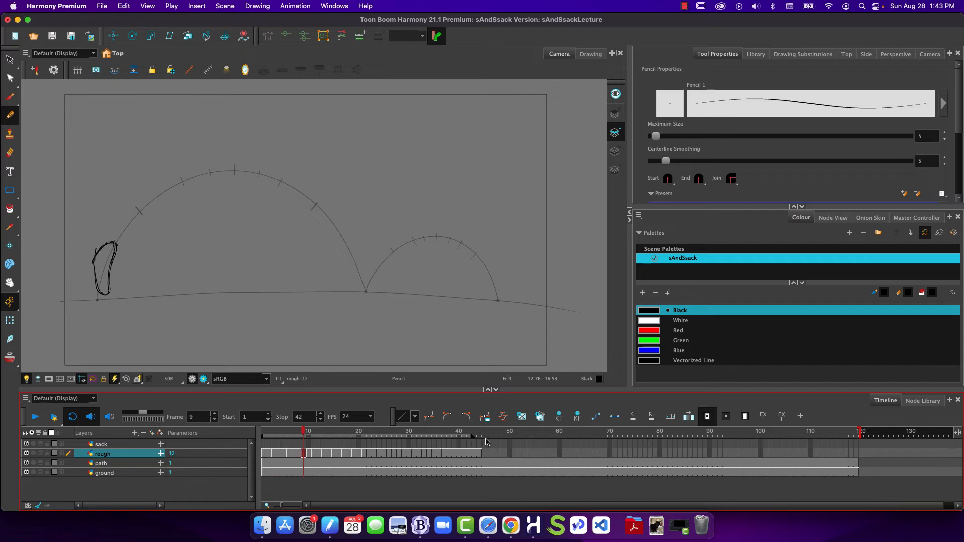
pyautogui.click(479, 435)
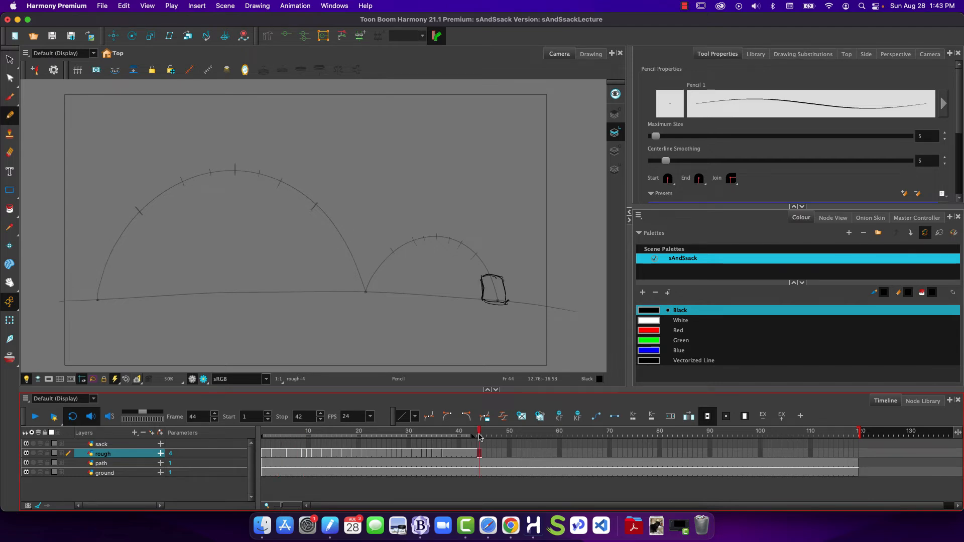
pyautogui.click(35, 416)
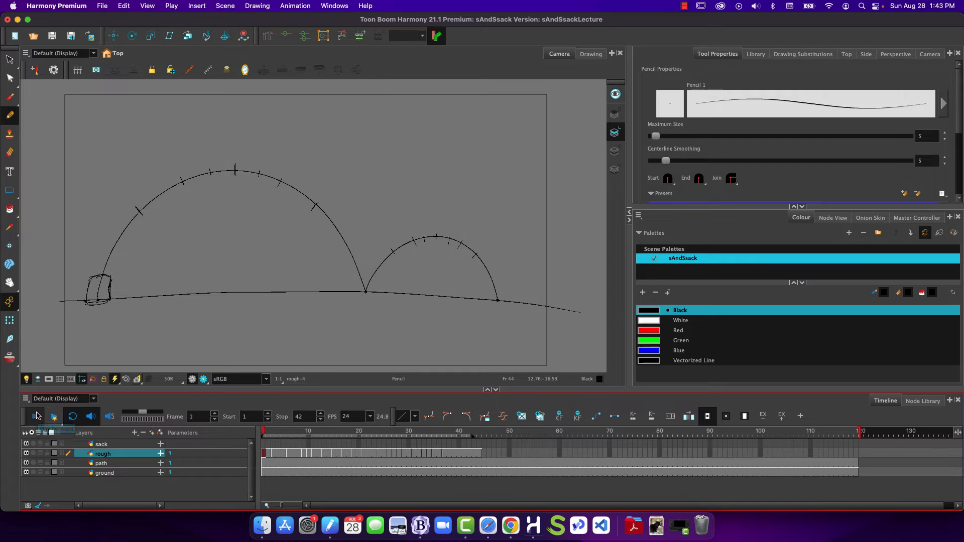
pyautogui.click(35, 417)
# - Create an empty rough drawing at frame 2 and, with onion skin on, sketch the in-between sack leaning back toward the crouch
pyautogui.click(272, 433)
pyautogui.moveTo(271, 432); pyautogui.dragTo(267, 435)
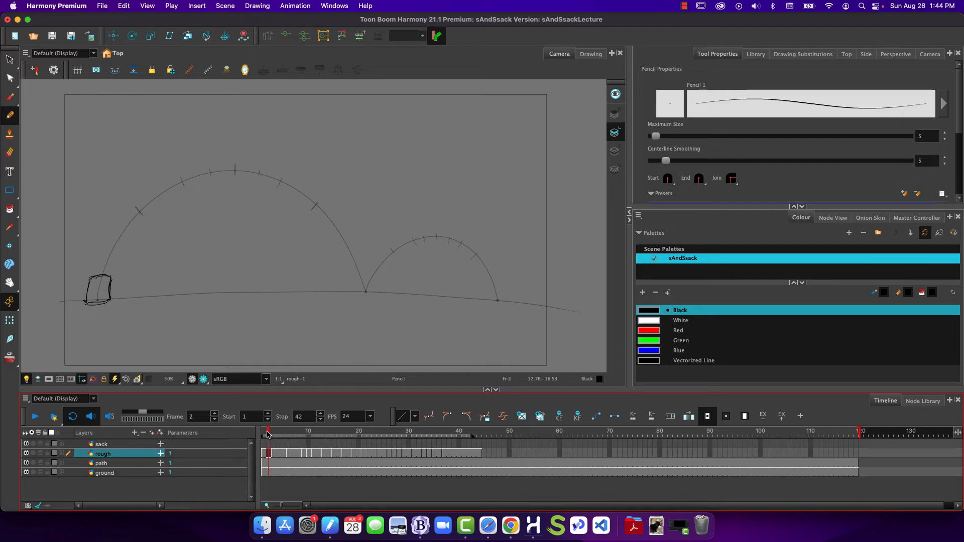
pyautogui.click(522, 420)
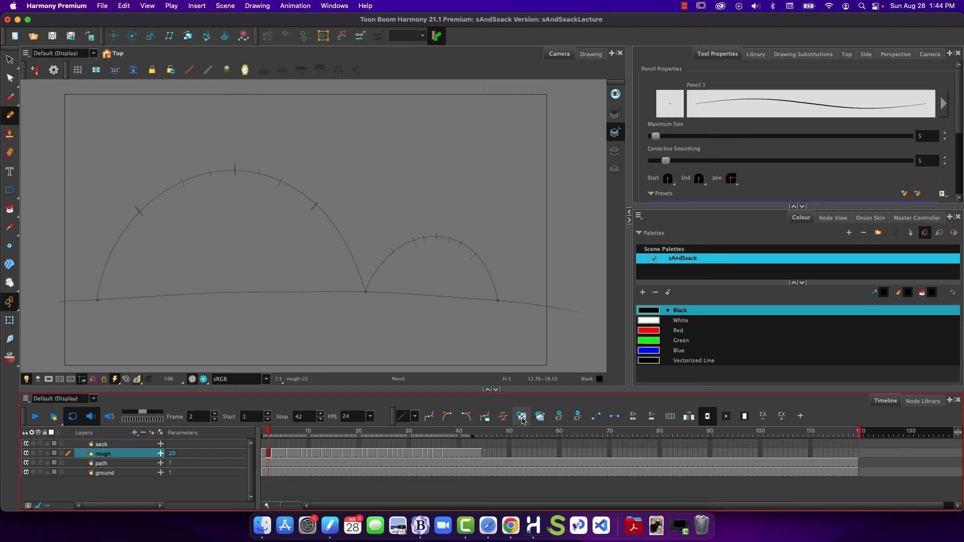
pyautogui.click(10, 357)
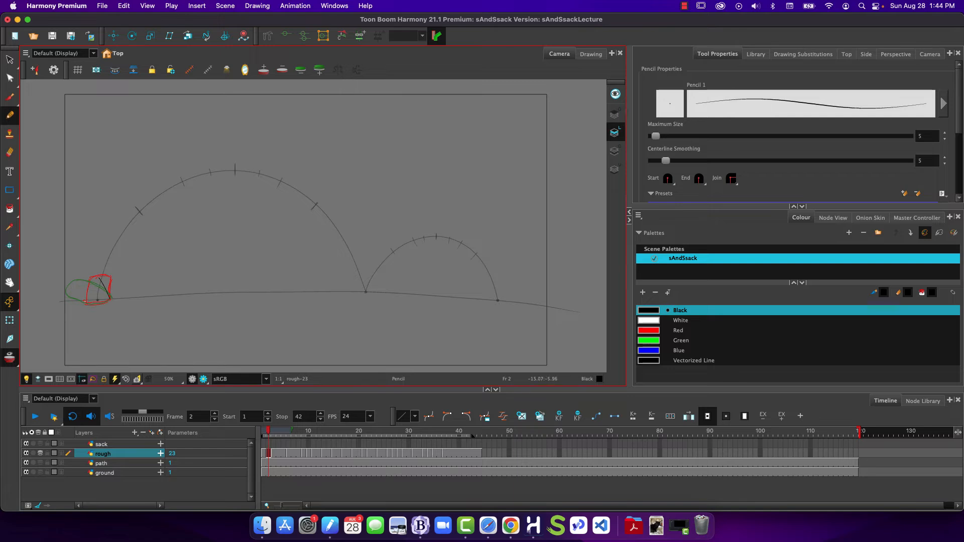
pyautogui.moveTo(82, 298)
pyautogui.mouseDown()
pyautogui.moveTo(96, 278)
pyautogui.moveTo(87, 274)
pyautogui.moveTo(74, 285)
pyautogui.moveTo(97, 279)
pyautogui.moveTo(109, 296)
pyautogui.moveTo(85, 303)
pyautogui.mouseUp()
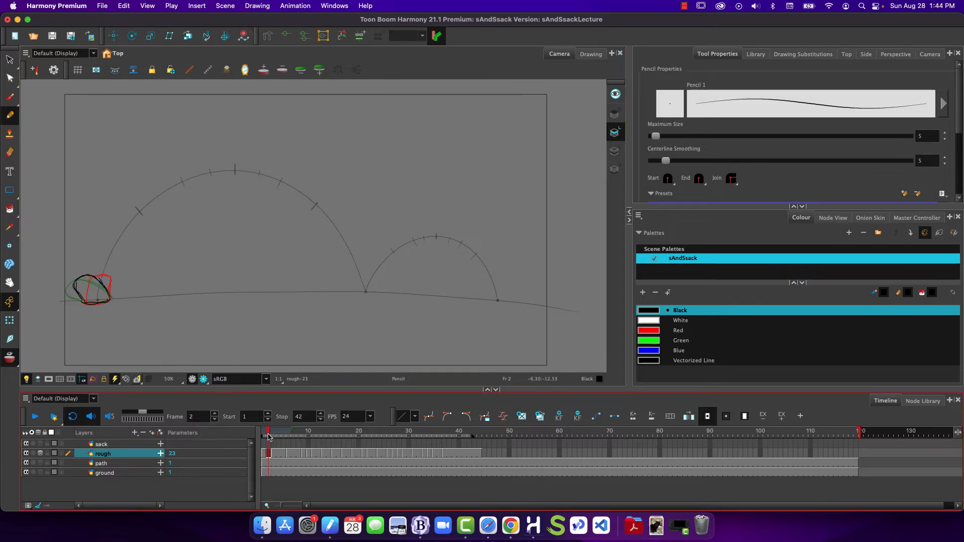
# - Extend the exposures of the starting sack drawing and the leaning in-between after it by one frame each
pyautogui.moveTo(269, 434); pyautogui.dragTo(264, 436)
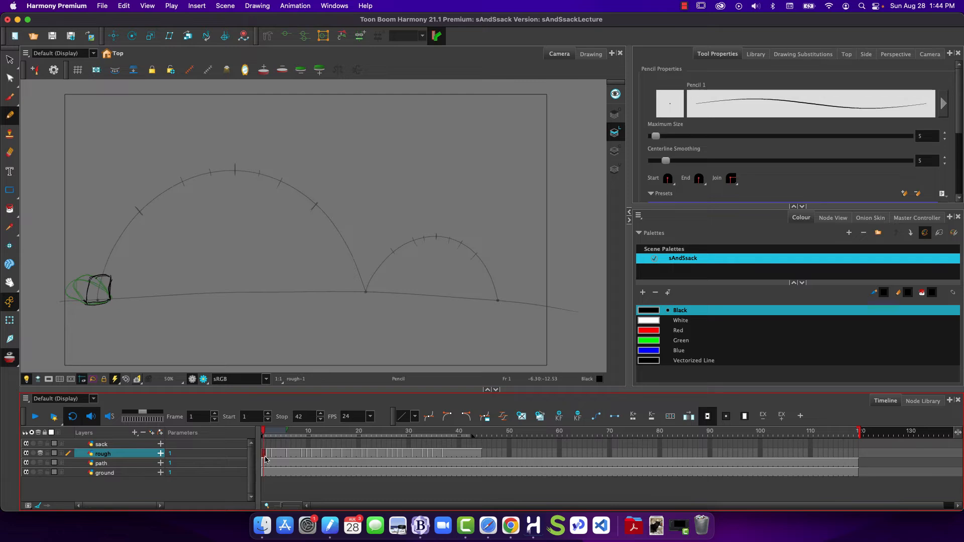
pyautogui.press('+')
pyautogui.click(273, 454)
pyautogui.press('+')
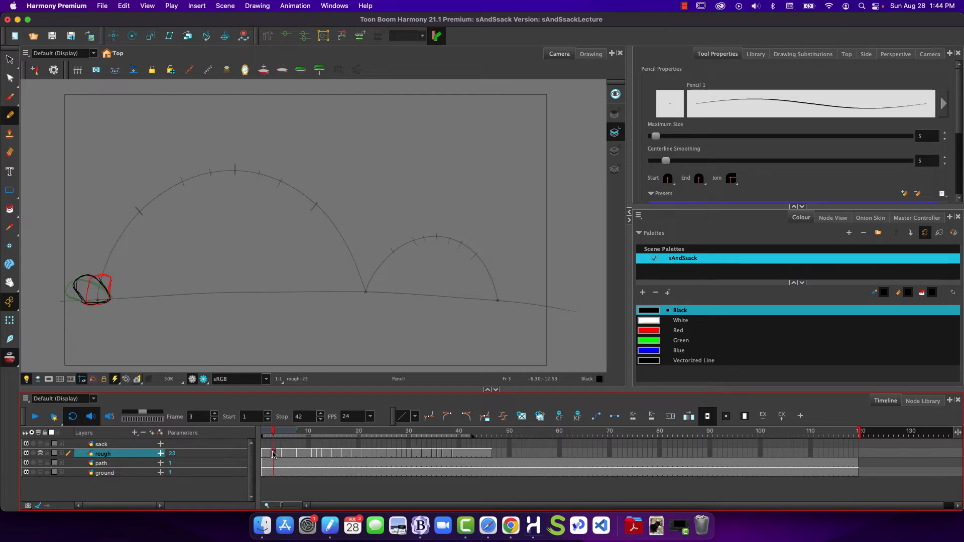
# - Add a new rough drawing at frame 39 and sketch a narrower, rounded sack rising from the landing squash
pyautogui.moveTo(274, 435)
pyautogui.mouseDown()
pyautogui.moveTo(265, 434)
pyautogui.moveTo(309, 445)
pyautogui.moveTo(393, 434)
pyautogui.moveTo(455, 448)
pyautogui.mouseUp()
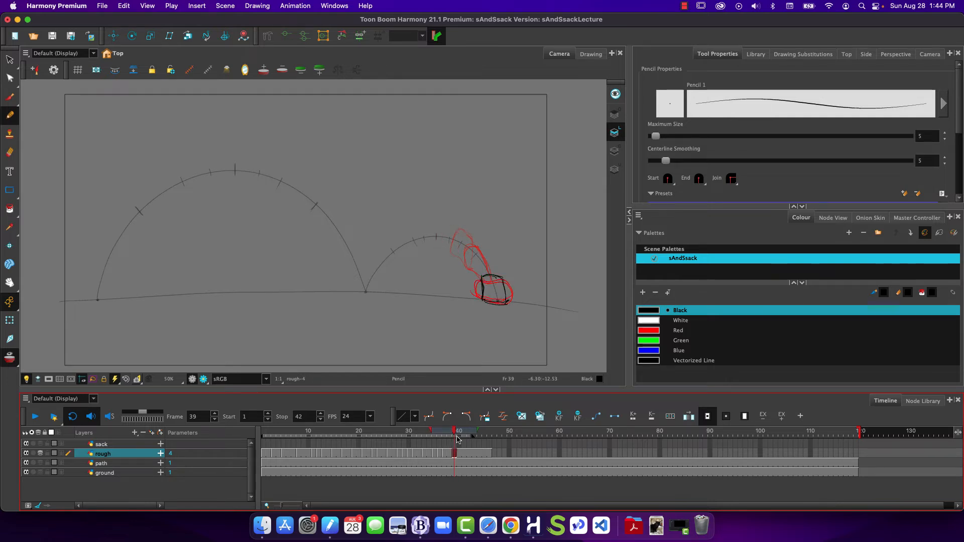
pyautogui.click(450, 452)
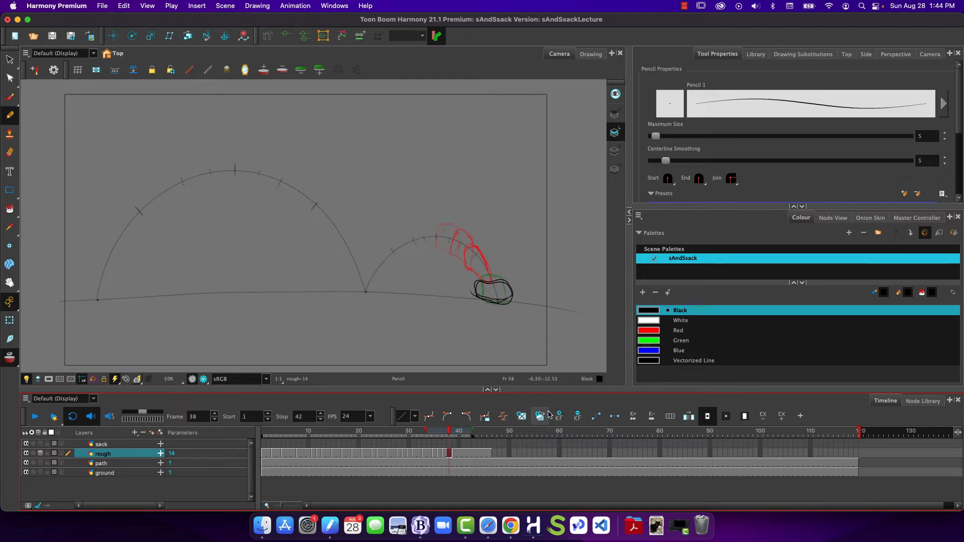
pyautogui.click(522, 417)
pyautogui.click(444, 455)
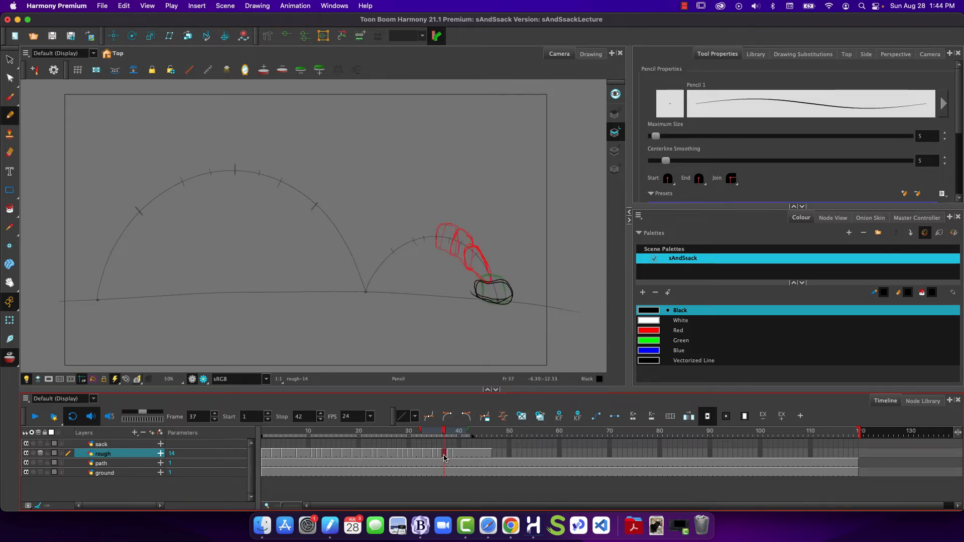
pyautogui.click(444, 454)
pyautogui.click(454, 454)
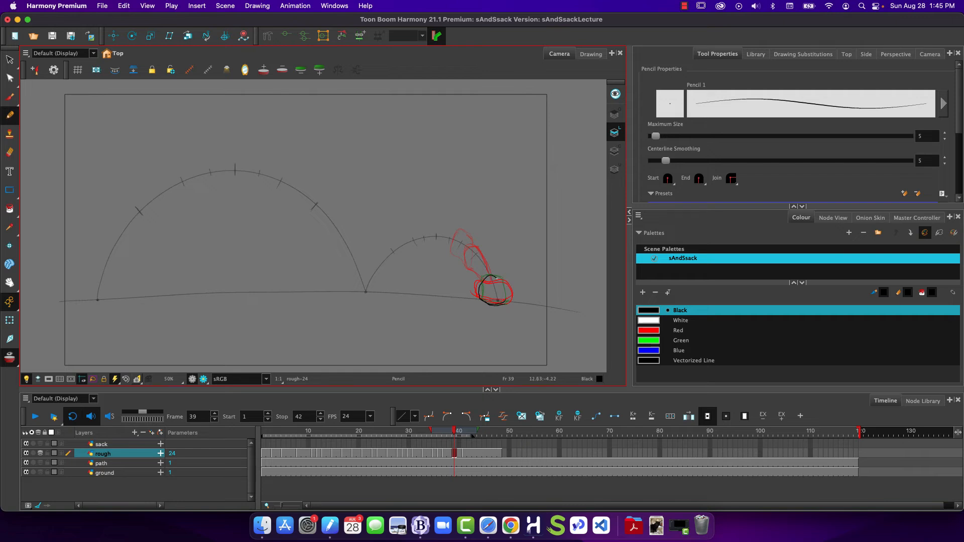
pyautogui.moveTo(501, 307); pyautogui.dragTo(507, 293)
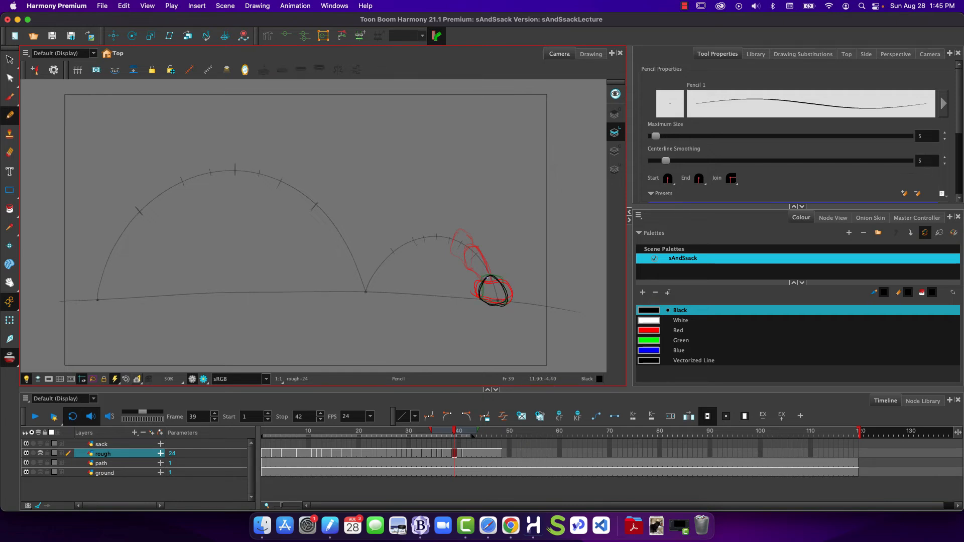
# - Stretch the top of the sack upward in the rough drawing exposed at frame 40 and switch to the Eraser tool
pyautogui.moveTo(454, 435); pyautogui.dragTo(459, 435)
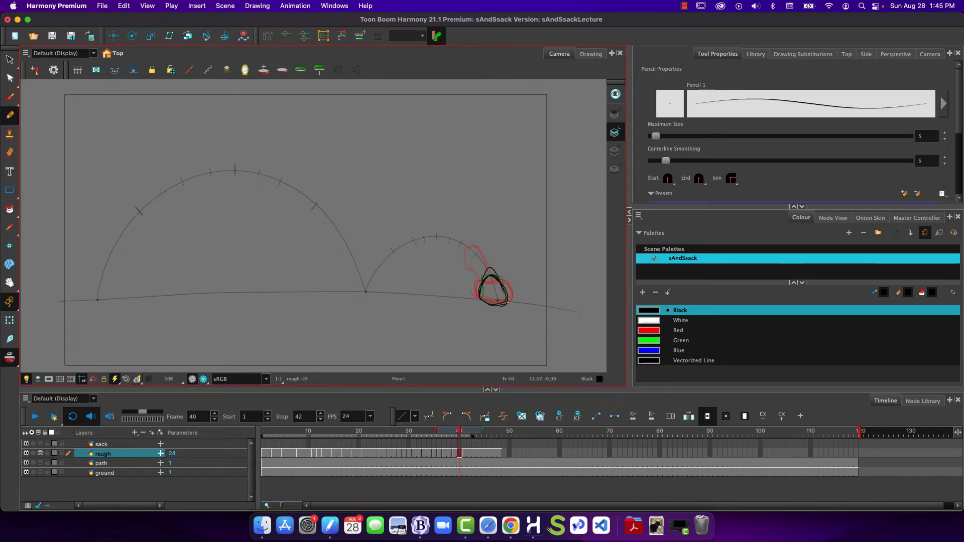
pyautogui.moveTo(491, 269); pyautogui.dragTo(489, 270)
pyautogui.hotkey('alt', 'e')
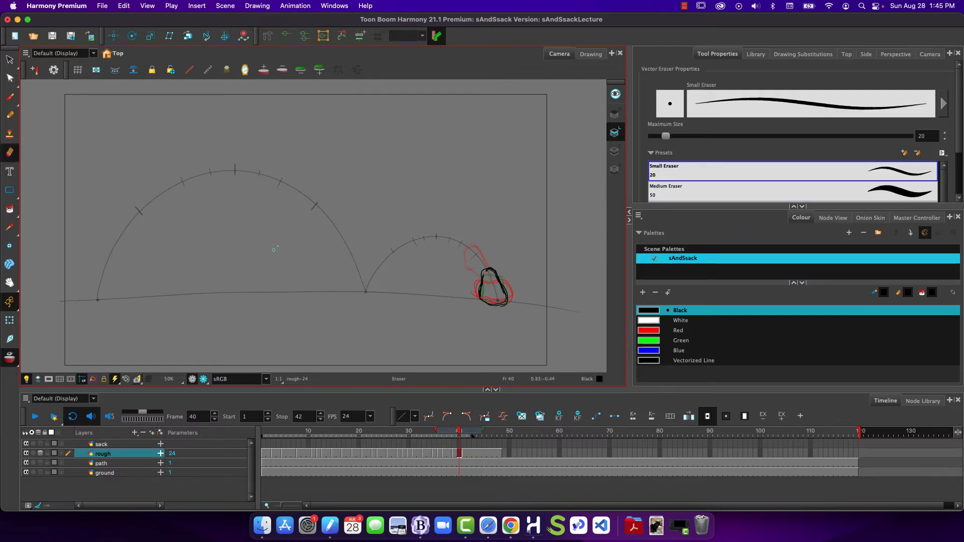
# - Create an empty rough drawing at frame 42, sketch a low, rounded settling sack with the Pencil tool, and compare it with frame 41
pyautogui.moveTo(458, 433)
pyautogui.mouseDown()
pyautogui.moveTo(447, 432)
pyautogui.moveTo(465, 433)
pyautogui.mouseUp()
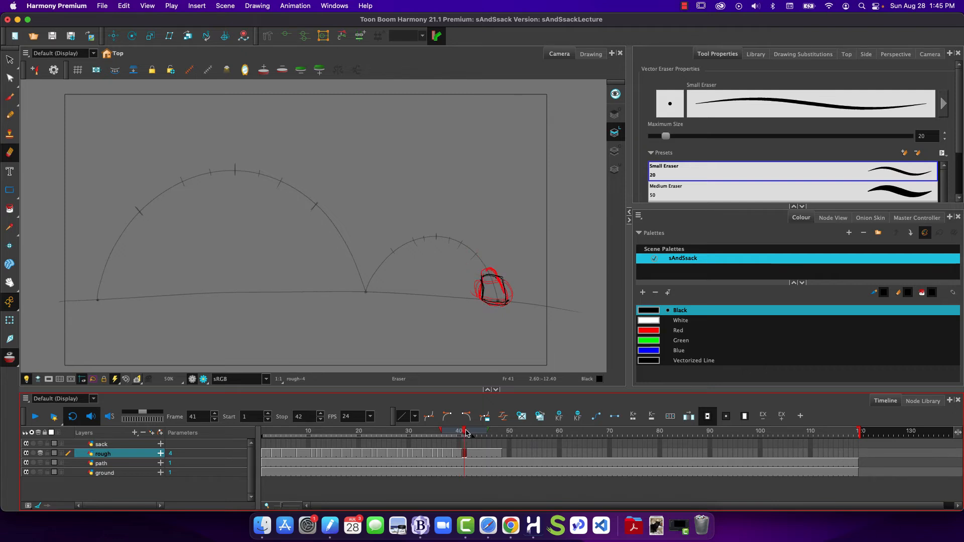
pyautogui.moveTo(466, 432); pyautogui.dragTo(469, 433)
pyautogui.click(522, 420)
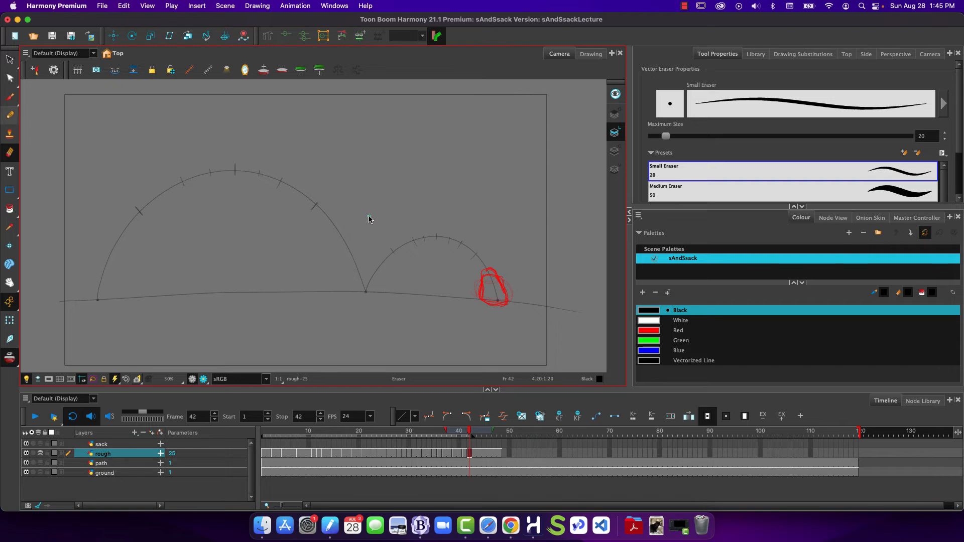
pyautogui.hotkey('alt', '/')
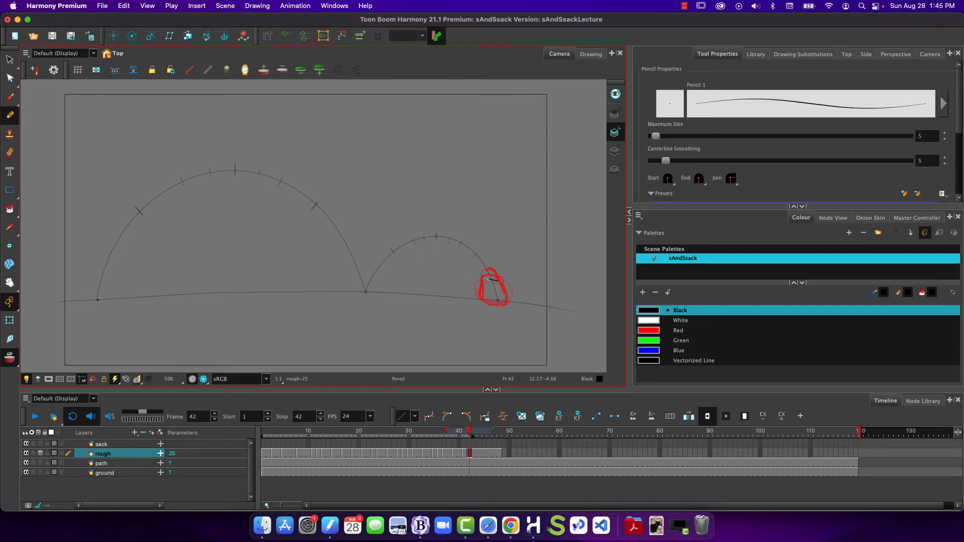
pyautogui.moveTo(508, 303); pyautogui.dragTo(492, 306)
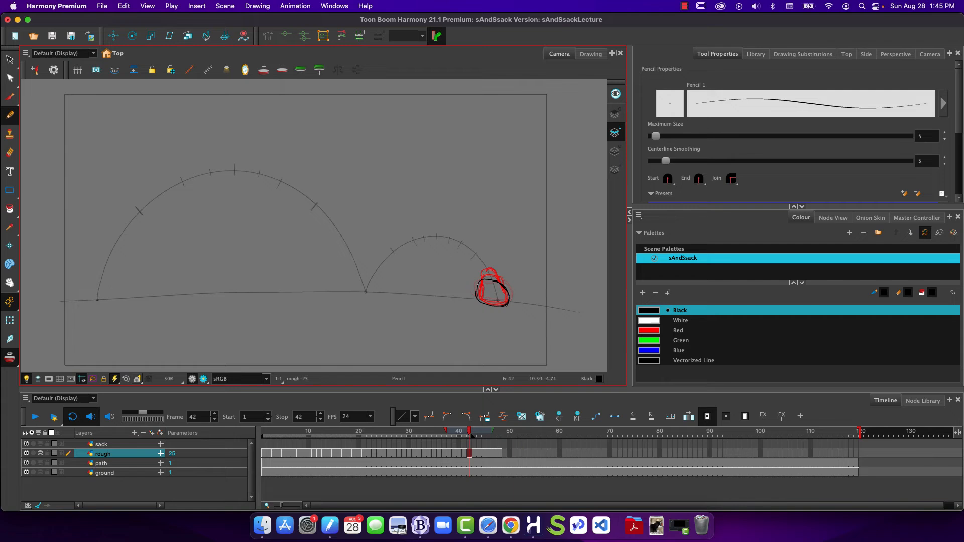
pyautogui.moveTo(472, 434); pyautogui.dragTo(473, 432)
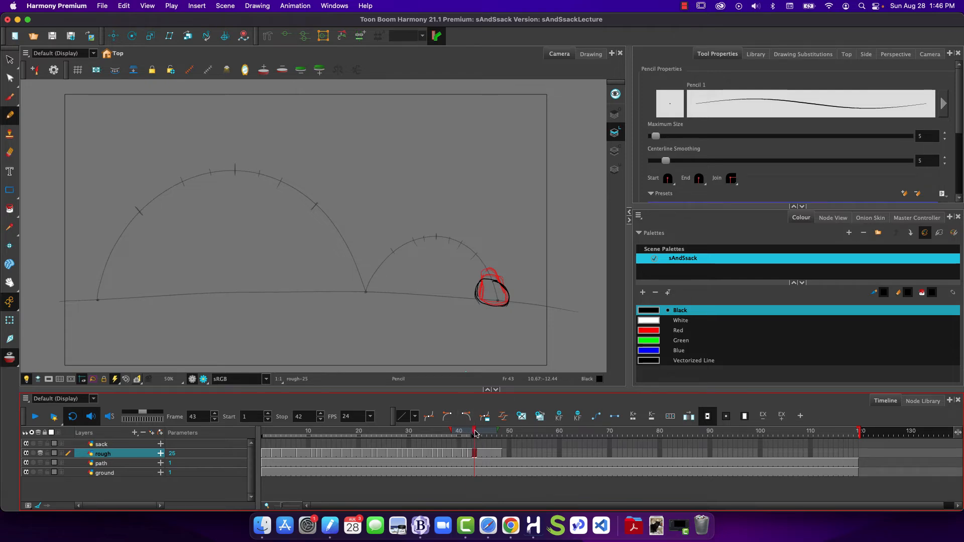
pyautogui.click(468, 433)
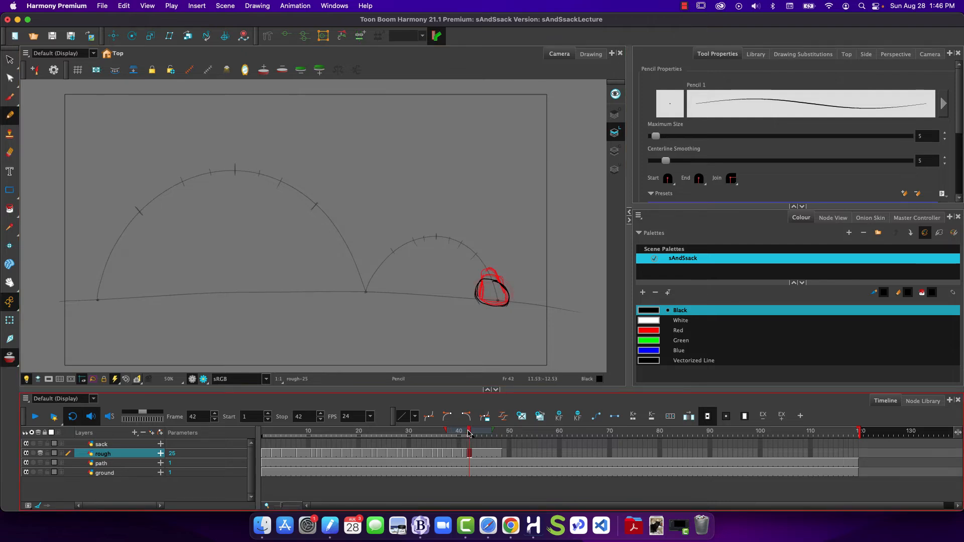
pyautogui.click(466, 434)
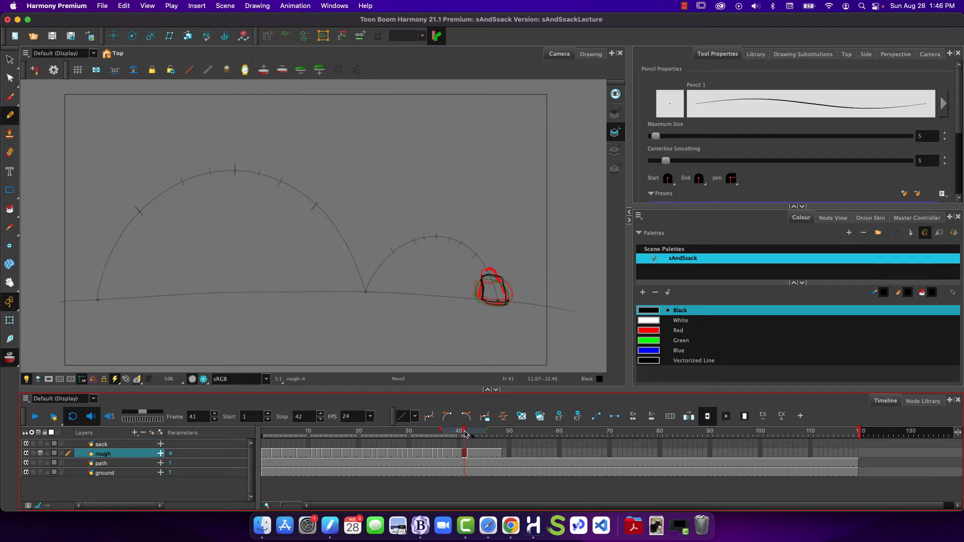
# - Show the rough layer's drawing substitutions for frame 43 and go through the available sack drawings
pyautogui.moveTo(466, 432); pyautogui.dragTo(473, 433)
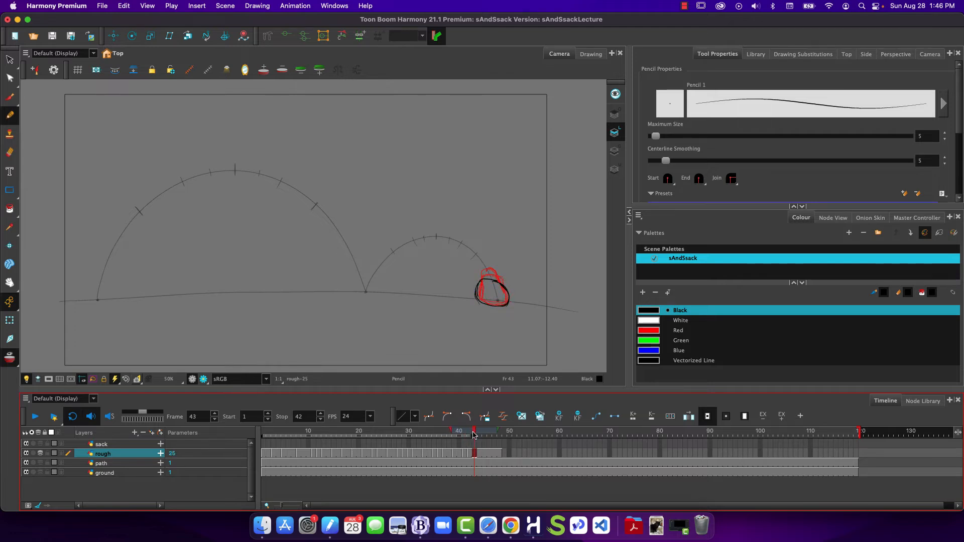
pyautogui.click(755, 54)
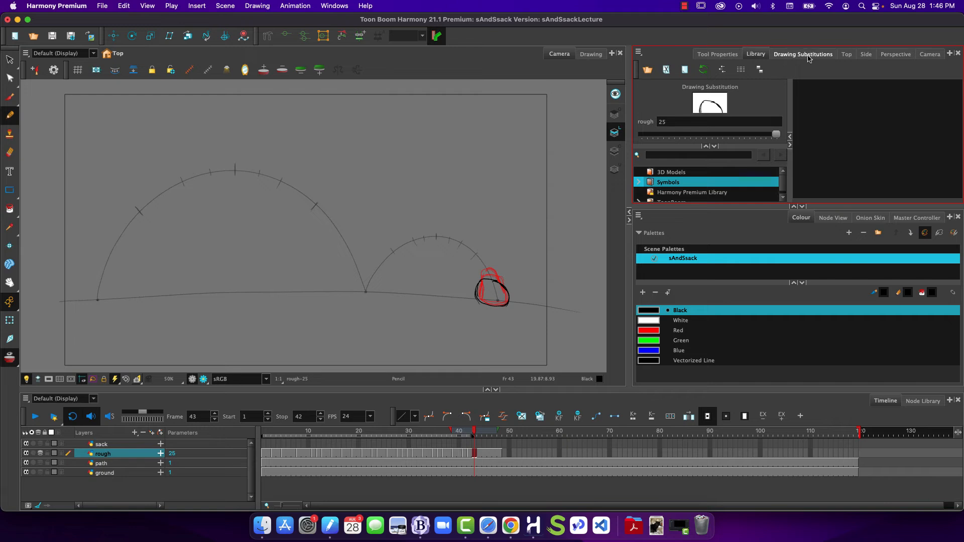
pyautogui.click(950, 54)
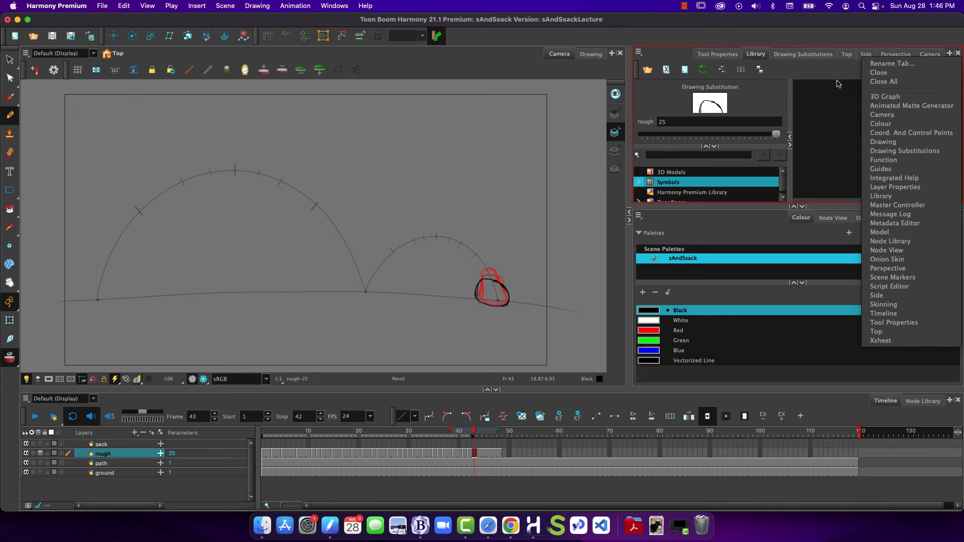
pyautogui.click(803, 54)
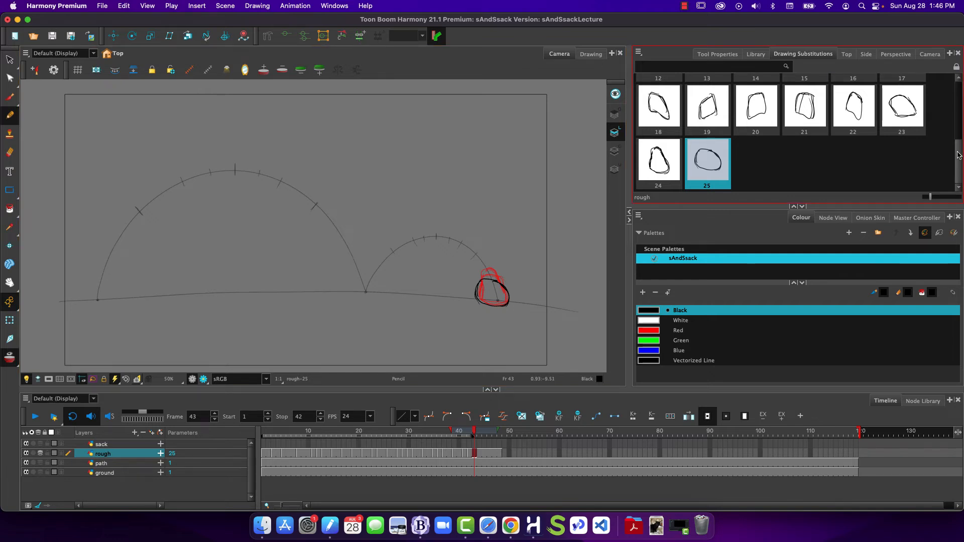
pyautogui.moveTo(958, 154); pyautogui.dragTo(938, 78)
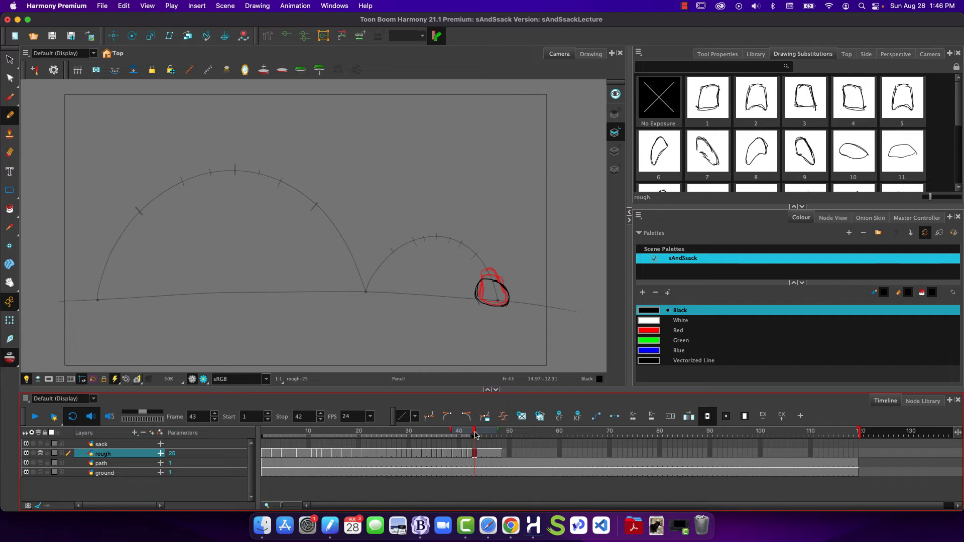
# - Compare the rough landing drawings from frame 39 to 43 and clear the rough layer's exposure at frame 43
pyautogui.moveTo(476, 430)
pyautogui.mouseDown()
pyautogui.moveTo(444, 431)
pyautogui.moveTo(457, 431)
pyautogui.mouseUp()
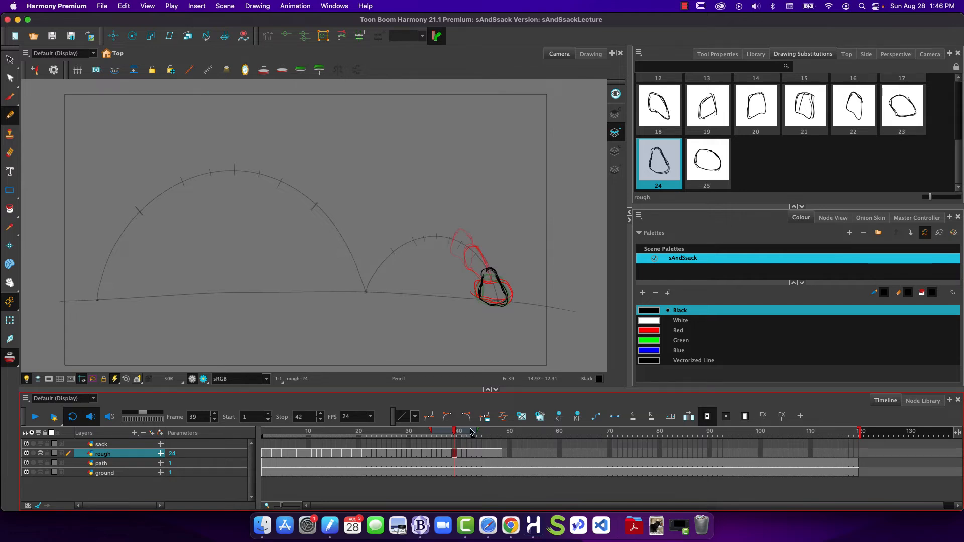
pyautogui.click(467, 432)
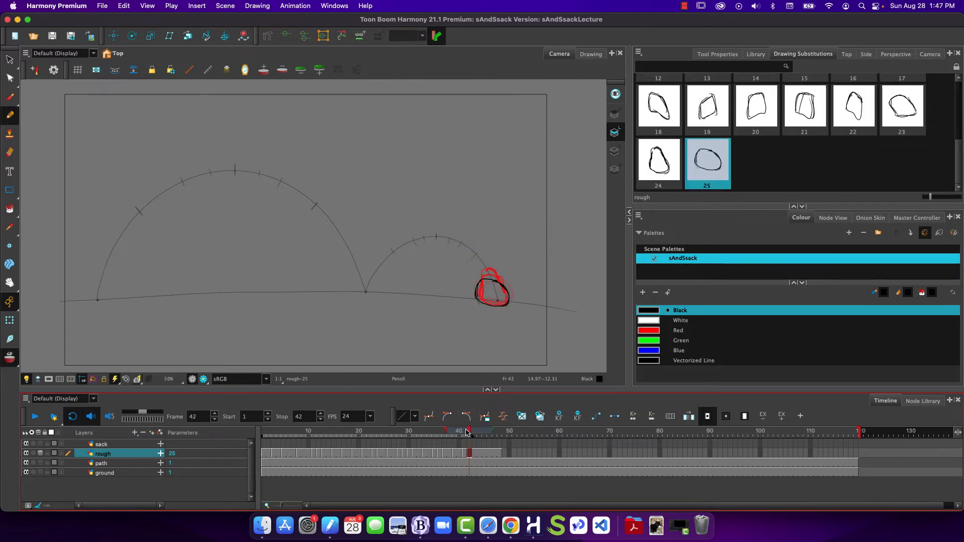
pyautogui.click(466, 433)
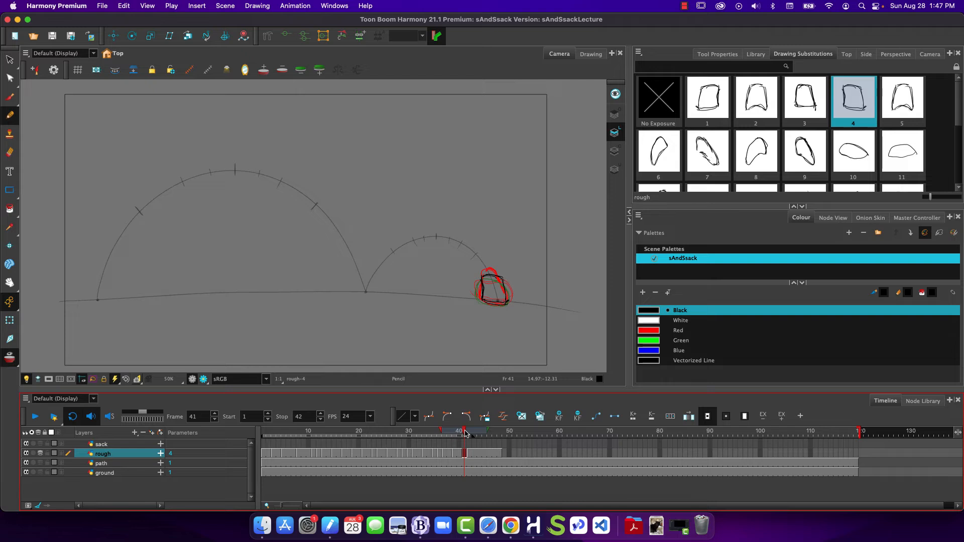
pyautogui.click(475, 432)
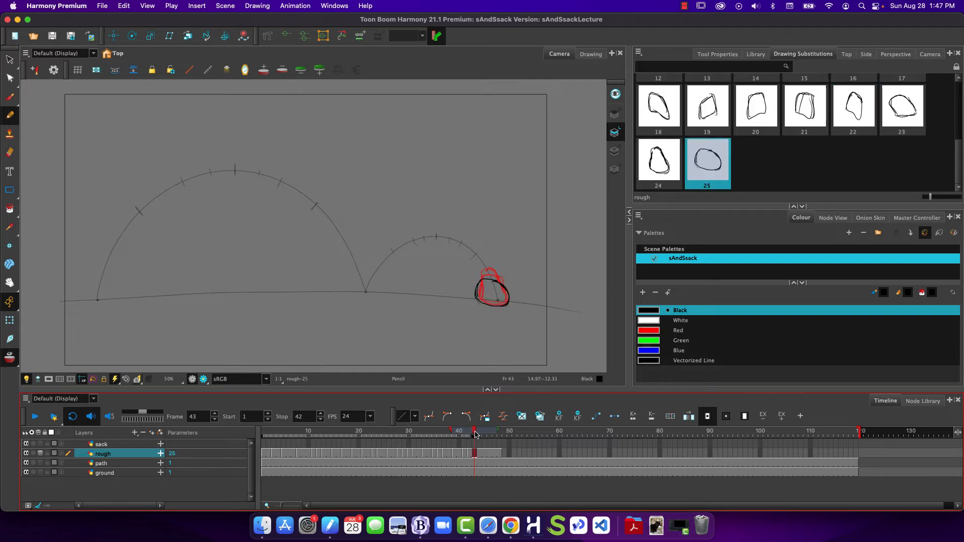
pyautogui.moveTo(477, 435); pyautogui.dragTo(476, 436)
pyautogui.click(477, 454)
pyautogui.click(475, 455)
pyautogui.press('Delete')
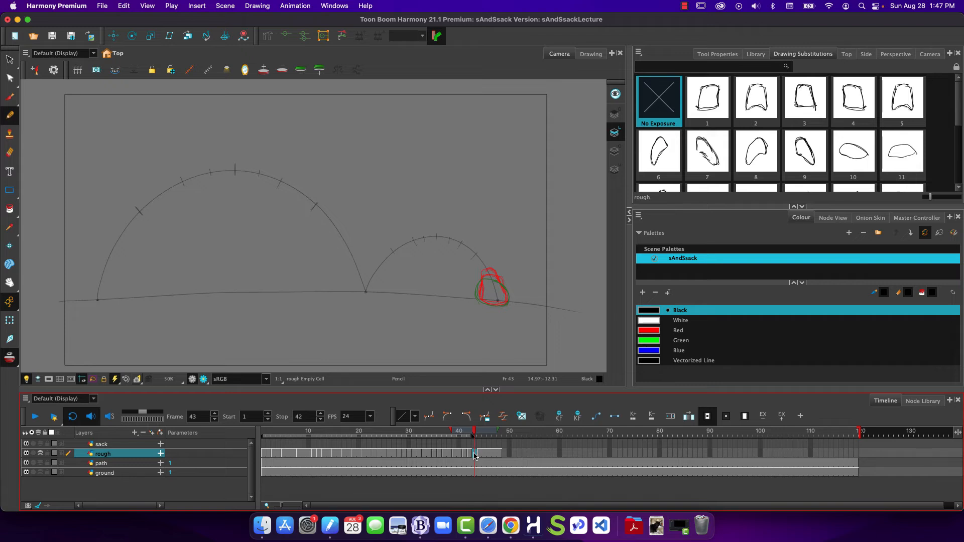
# - Check which substitution drawing is exposed in the rough layer's cells from the second hop through the landing settle
pyautogui.click(479, 456)
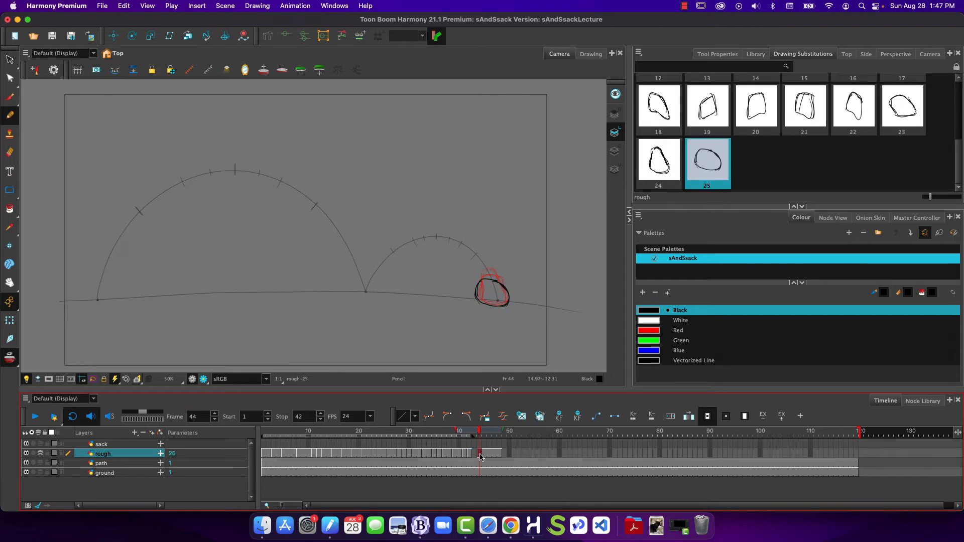
pyautogui.click(470, 456)
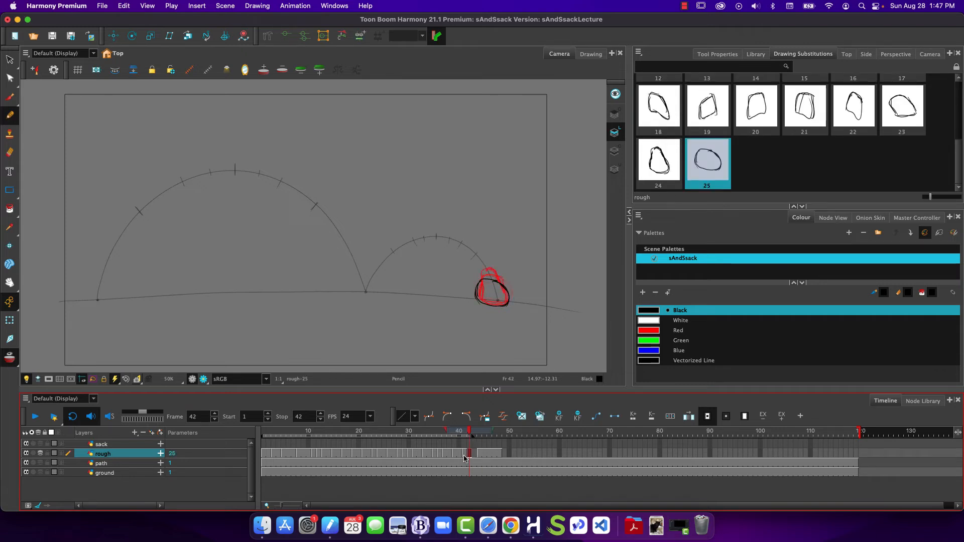
pyautogui.click(464, 456)
pyautogui.click(450, 455)
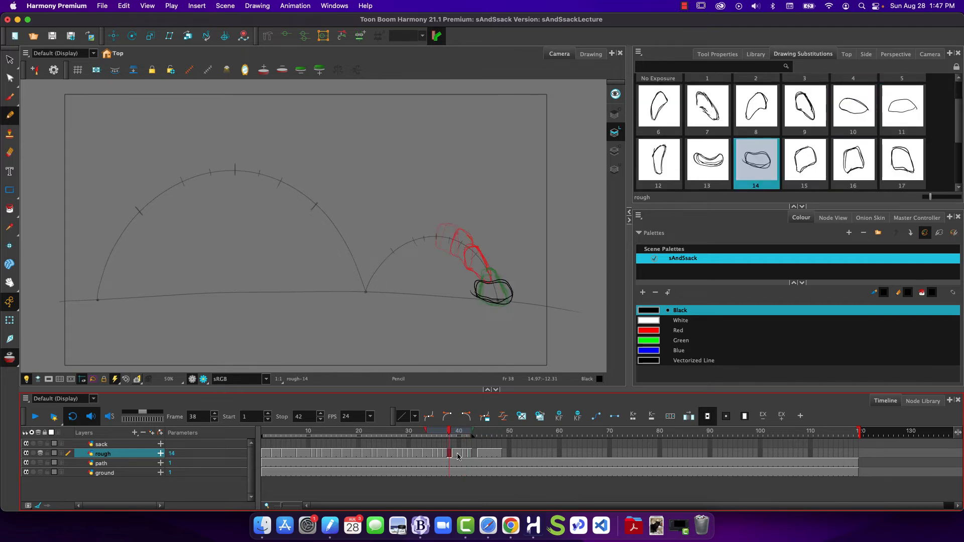
pyautogui.click(458, 455)
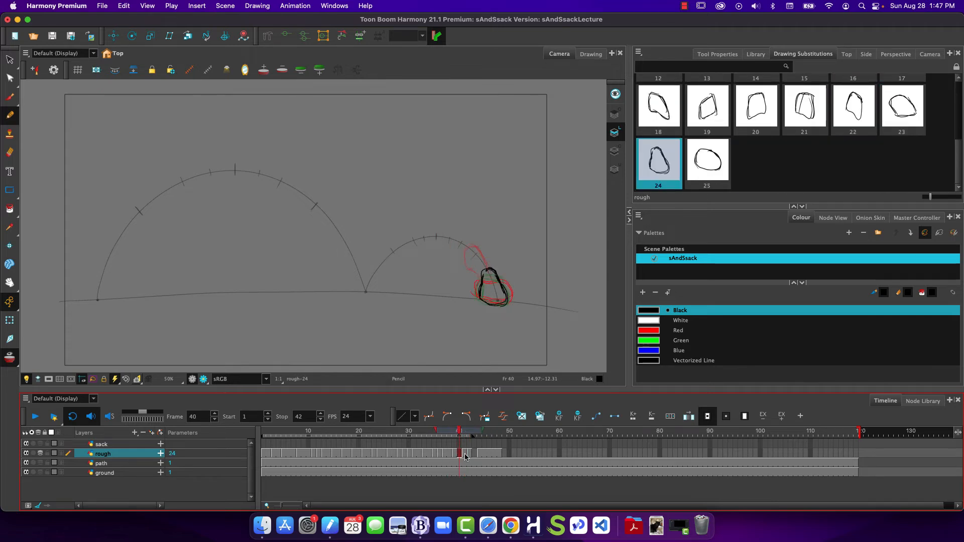
pyautogui.click(464, 456)
pyautogui.click(468, 456)
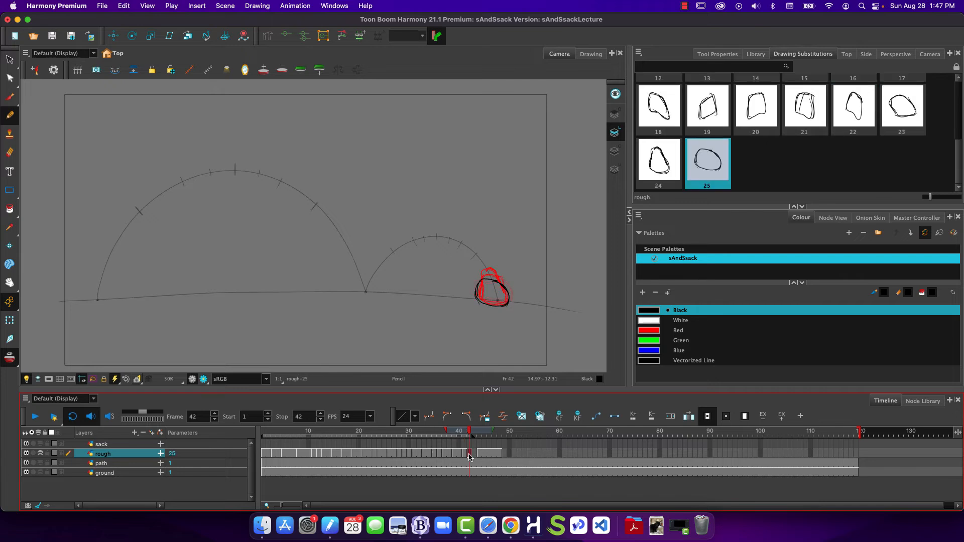
pyautogui.click(464, 456)
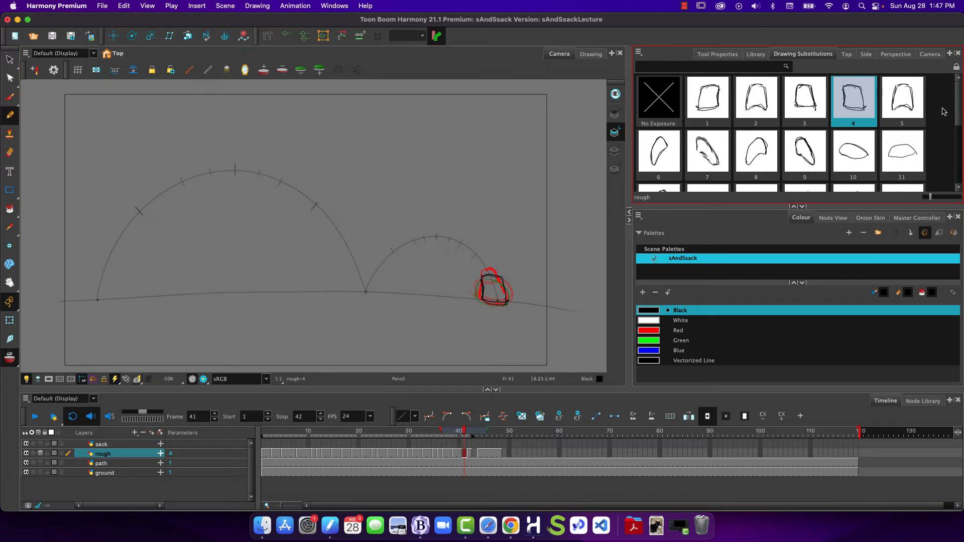
pyautogui.click(855, 110)
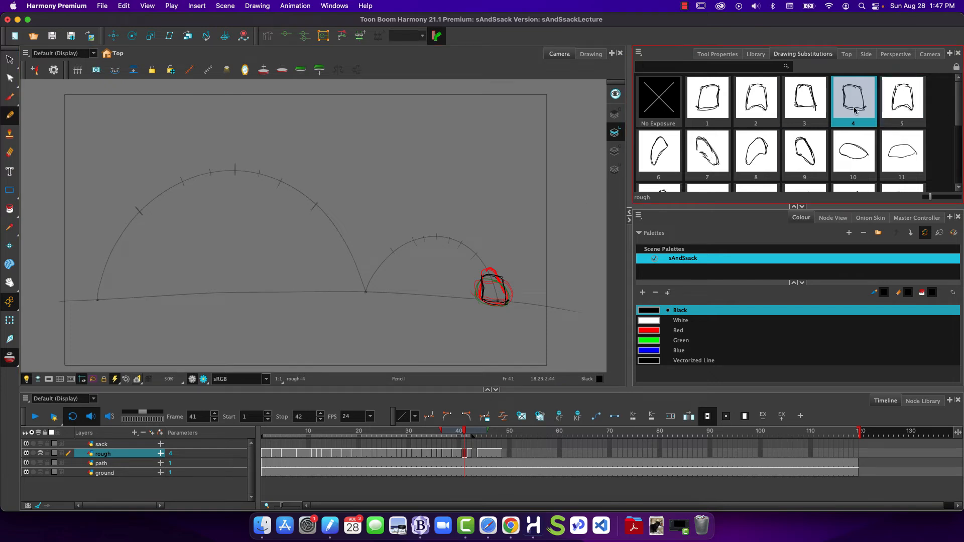
pyautogui.click(427, 455)
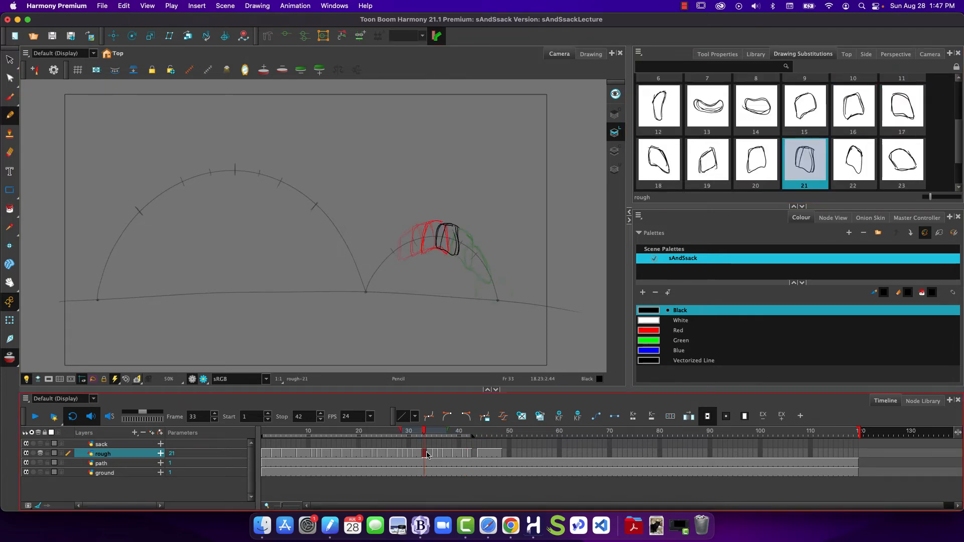
pyautogui.click(438, 456)
pyautogui.click(450, 454)
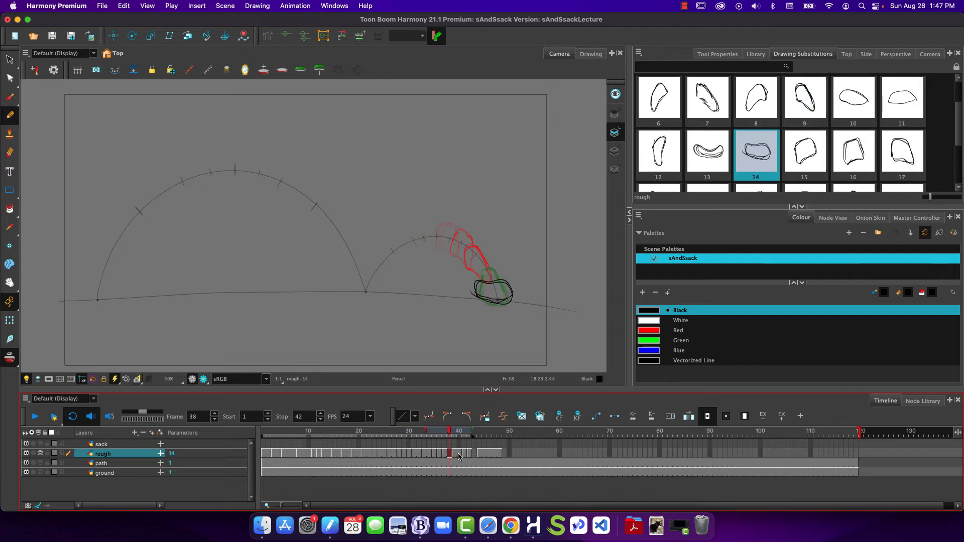
pyautogui.click(469, 454)
pyautogui.click(465, 456)
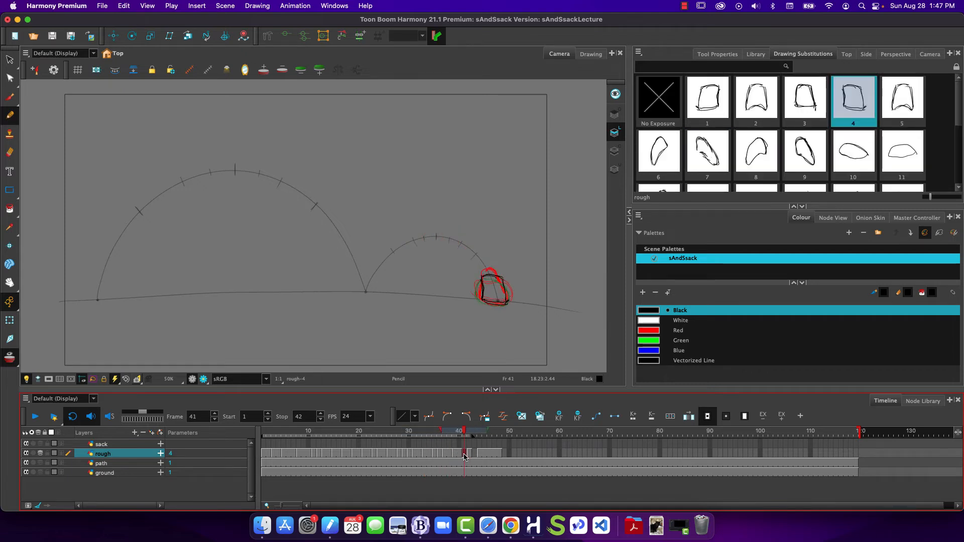
# - Try substituting drawing 4 into the empty rough cell at frame 43, and restore the empty exposure
pyautogui.click(474, 455)
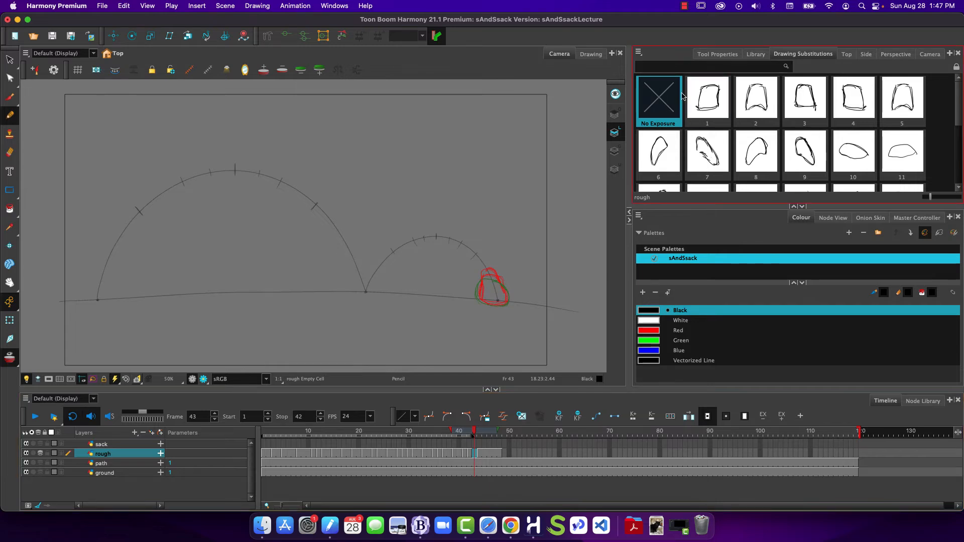
pyautogui.click(854, 104)
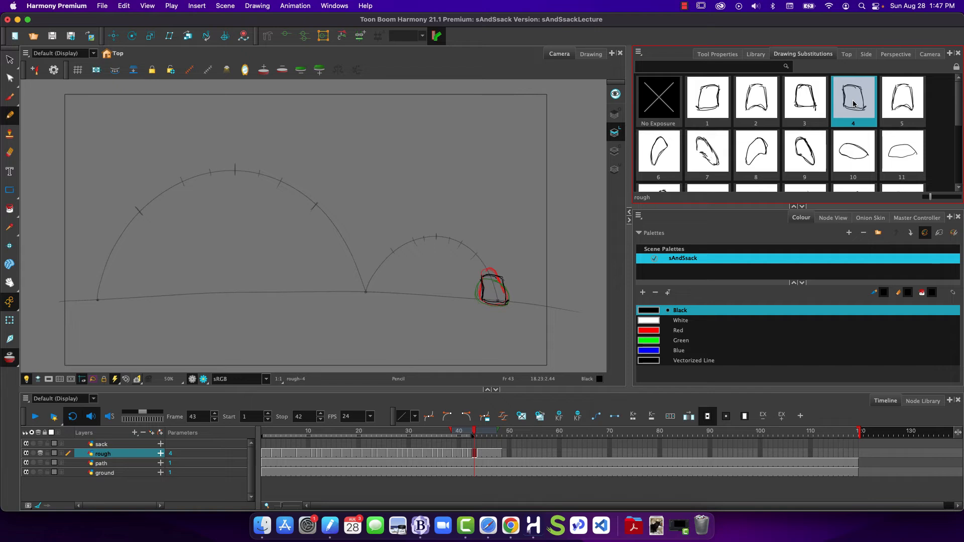
pyautogui.click(658, 97)
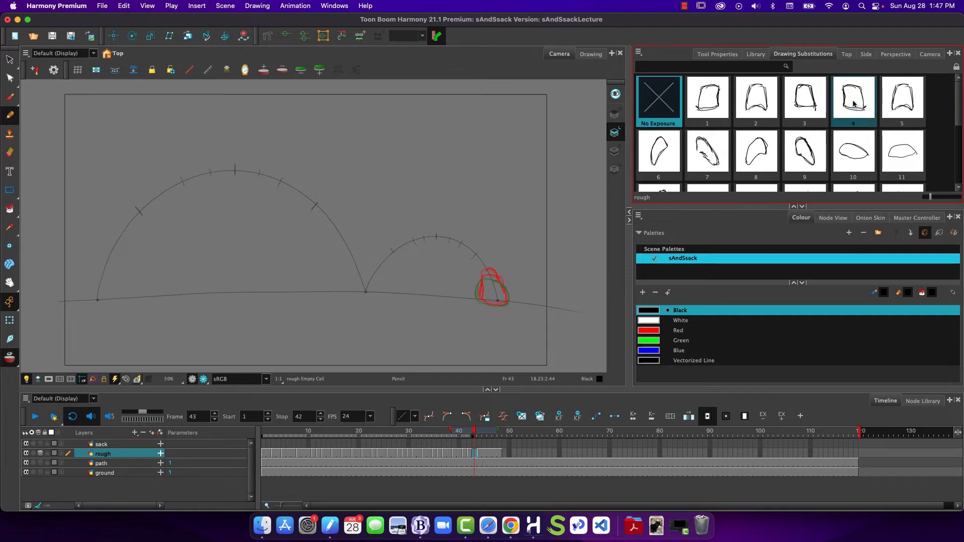
# - Copy the drawing 4 exposure from frame 41 of the rough layer and paste it into frame 43
pyautogui.click(464, 455)
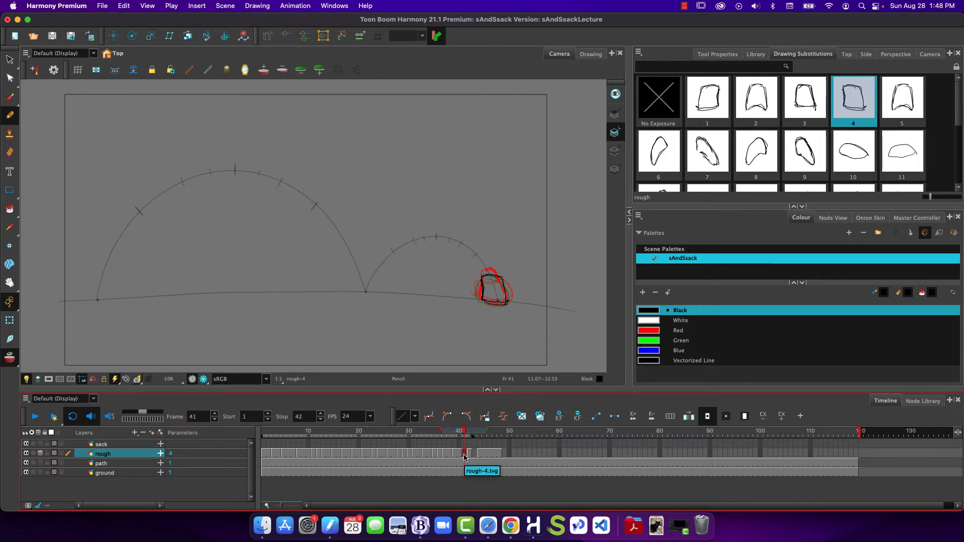
pyautogui.click(475, 455)
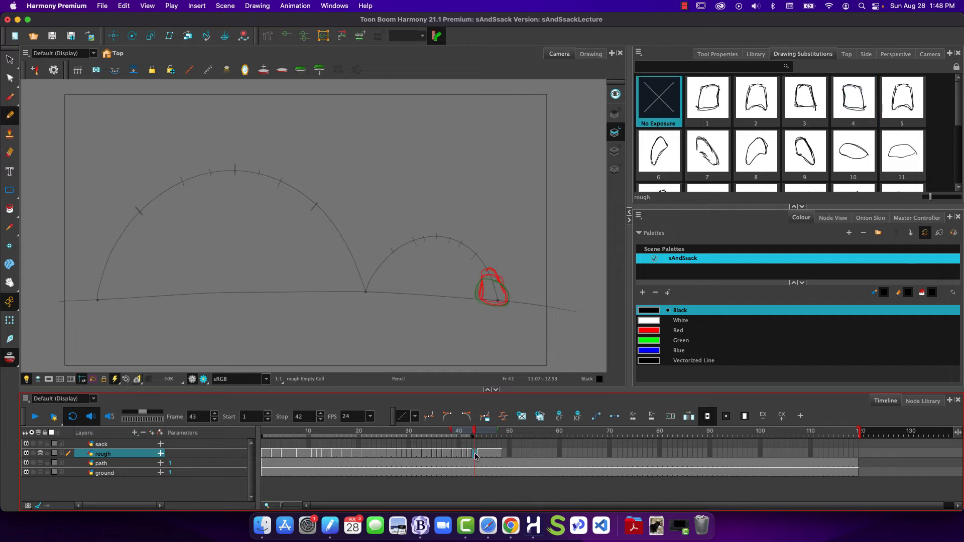
pyautogui.press('super+v')
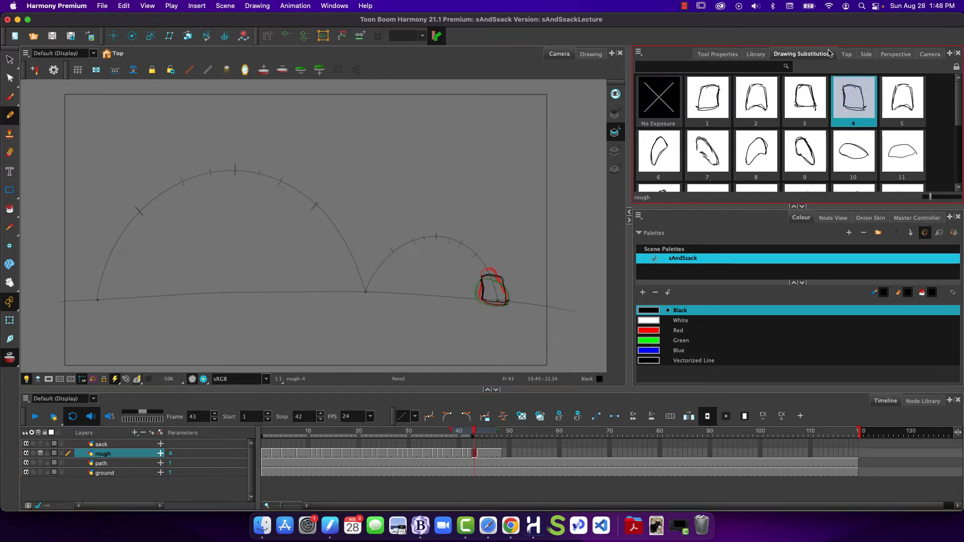
# - Select the sack's strokes at frame 41 with the Select tool and look through the rough layer's substitution drawings
pyautogui.click(464, 454)
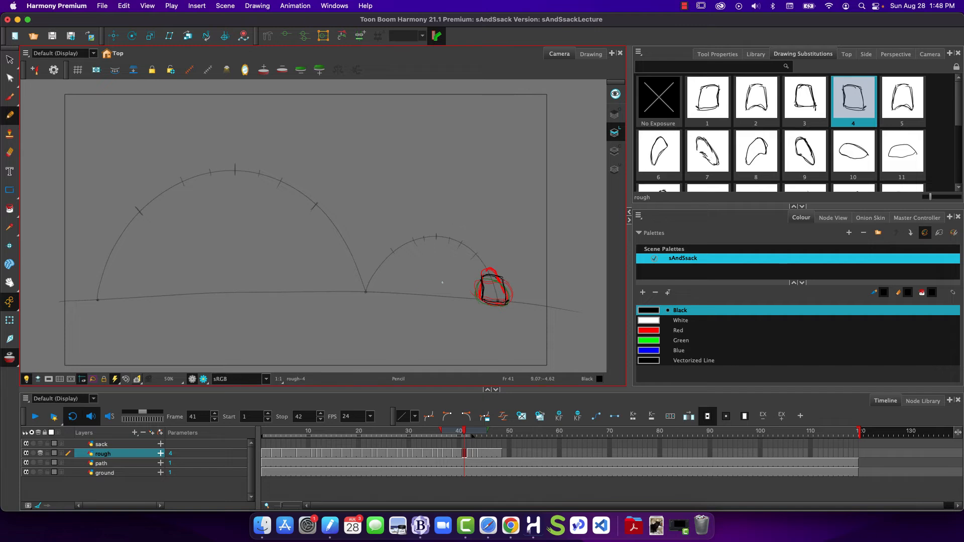
pyautogui.click(9, 59)
pyautogui.moveTo(501, 249)
pyautogui.mouseDown()
pyautogui.moveTo(566, 315)
pyautogui.moveTo(498, 253)
pyautogui.mouseUp()
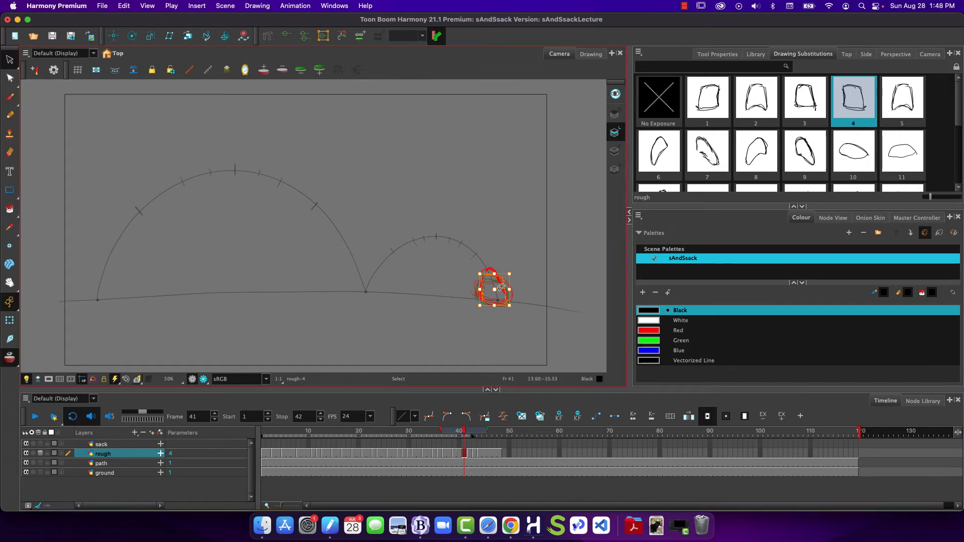
pyautogui.scroll(-2, 833, 158)
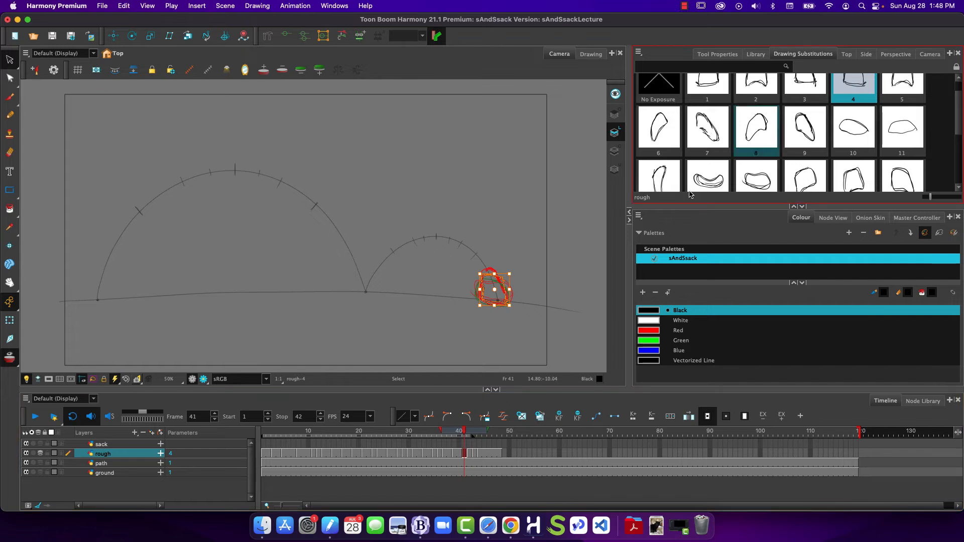
pyautogui.scroll(-5, 804, 120)
pyautogui.scroll(5, 804, 120)
pyautogui.scroll(-5, 805, 119)
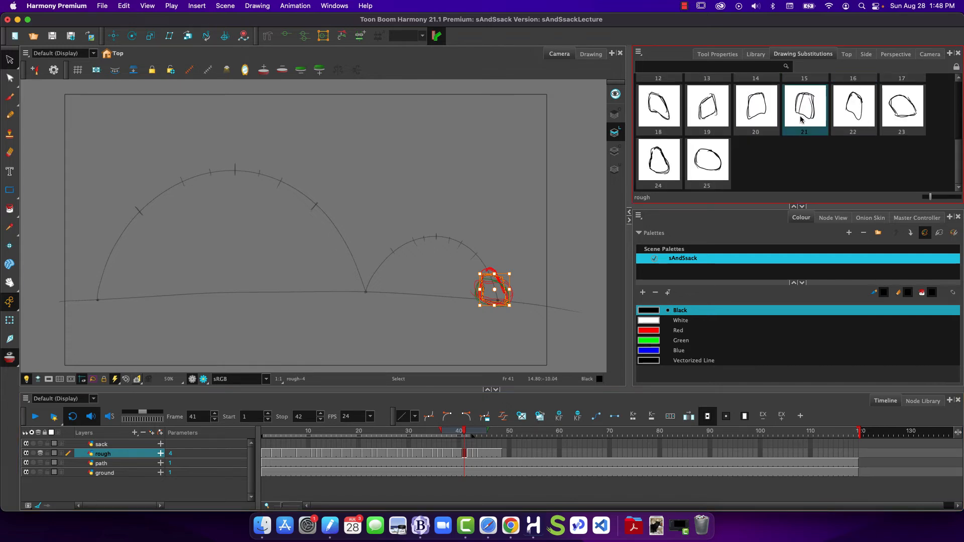
pyautogui.scroll(5, 804, 120)
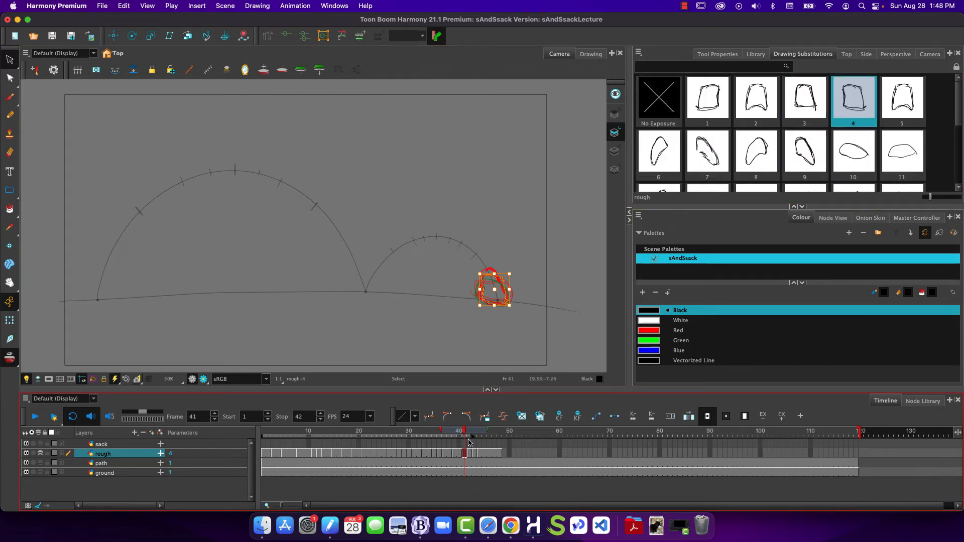
# - Extend the exposures of the rough settle drawings at frames 41, 43 and 45 by one frame each
pyautogui.moveTo(465, 433)
pyautogui.mouseDown()
pyautogui.moveTo(473, 432)
pyautogui.moveTo(444, 432)
pyautogui.moveTo(464, 433)
pyautogui.mouseUp()
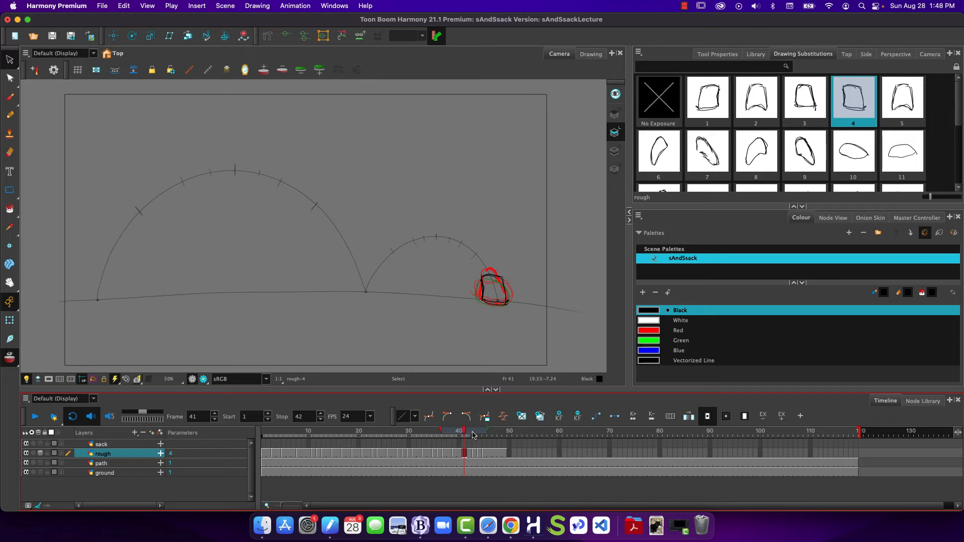
pyautogui.click(475, 455)
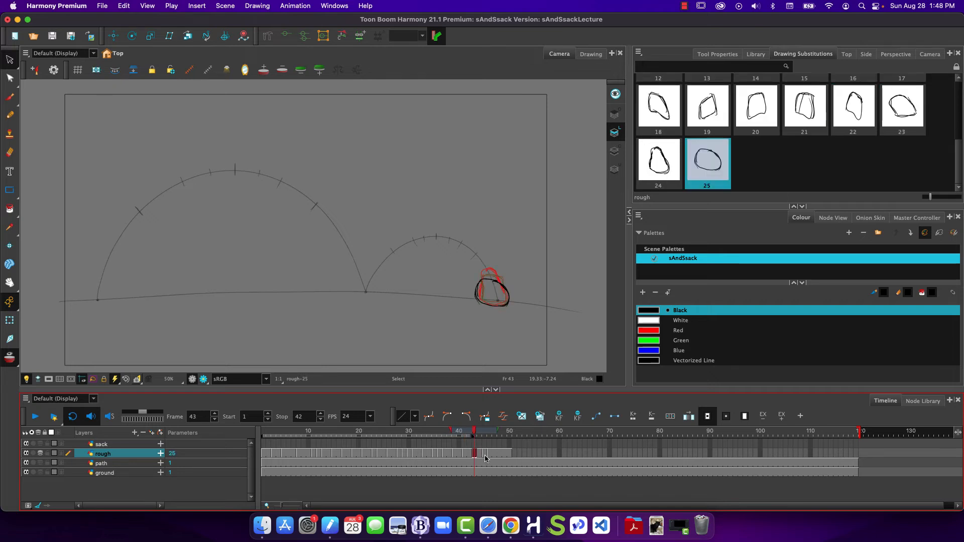
pyautogui.click(485, 459)
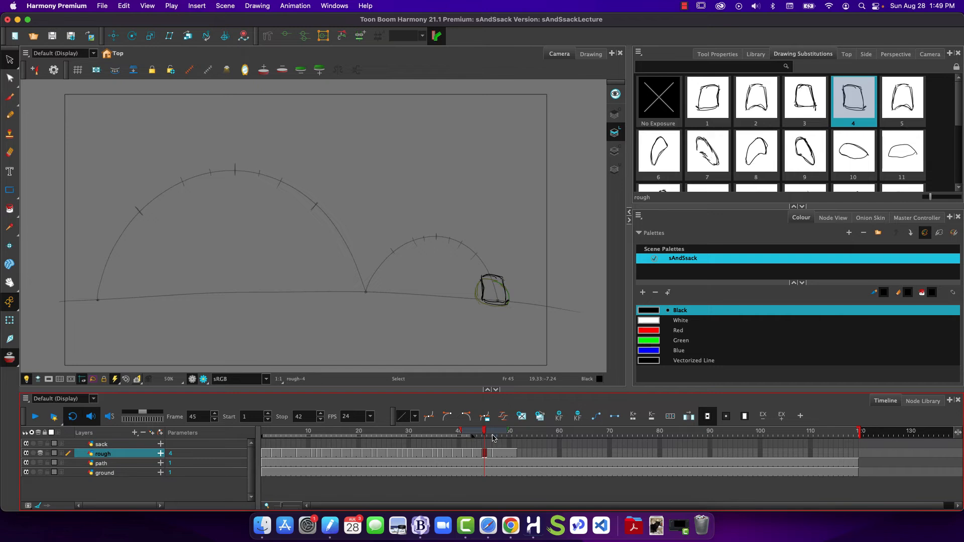
pyautogui.click(495, 432)
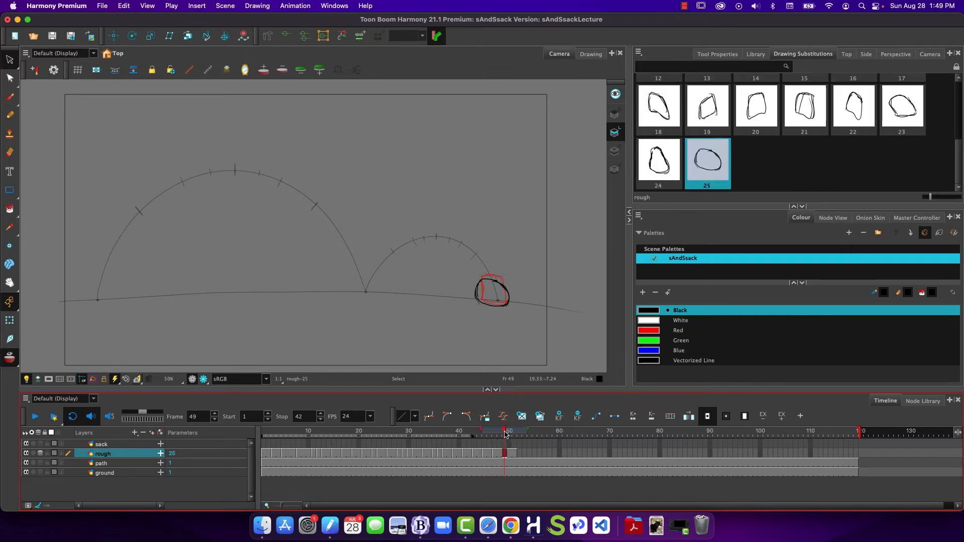
# - Clear the rough layer's exposures at frames 47 to 51 and extend drawing 4 from frame 46 through frame 51
pyautogui.click(514, 456)
pyautogui.moveTo(514, 457); pyautogui.dragTo(494, 458)
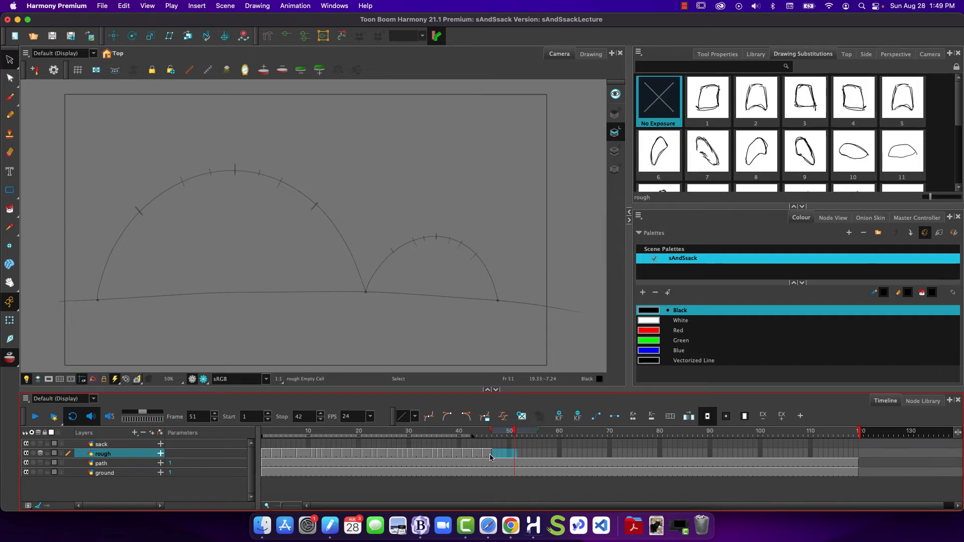
pyautogui.click(491, 457)
pyautogui.press('+')
pyautogui.press('+')
pyautogui.press('+')
pyautogui.press('+')
pyautogui.press('+')
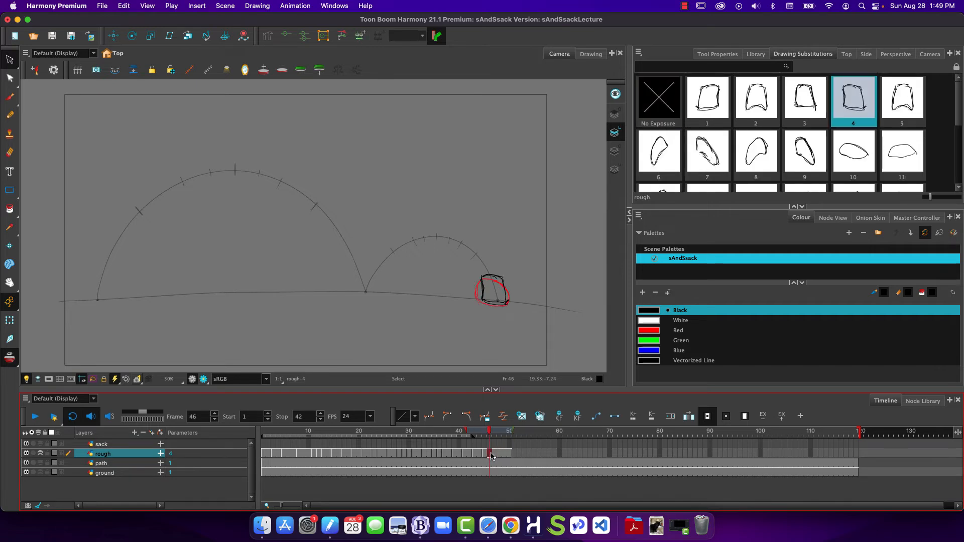
# - Set the playback stop frame to 51 and play the hop animation to review the settle
pyautogui.moveTo(491, 433); pyautogui.dragTo(517, 434)
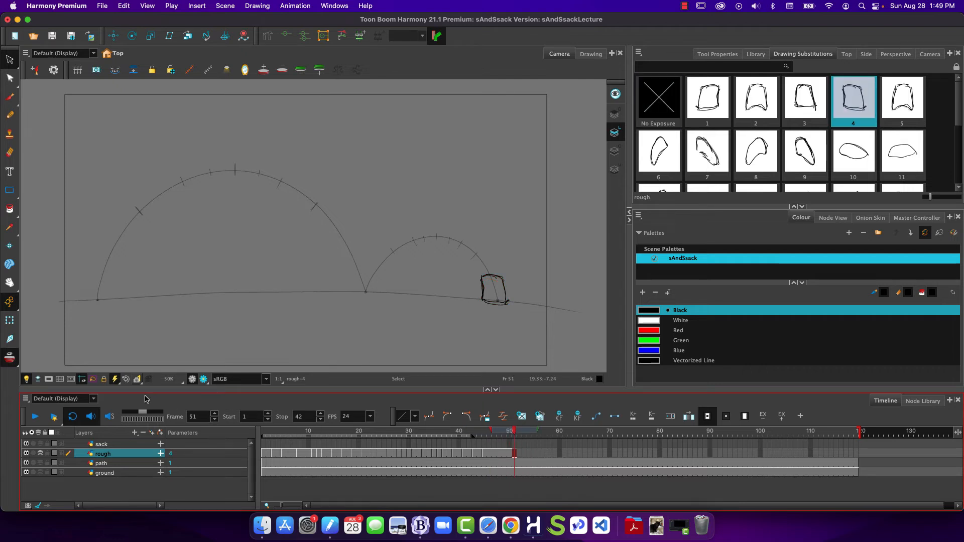
pyautogui.click(281, 417)
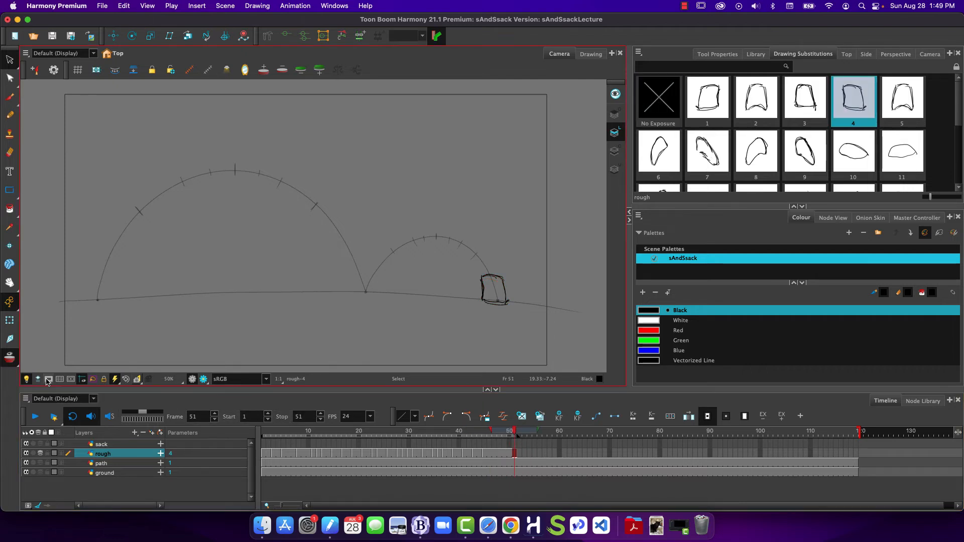
pyautogui.click(36, 416)
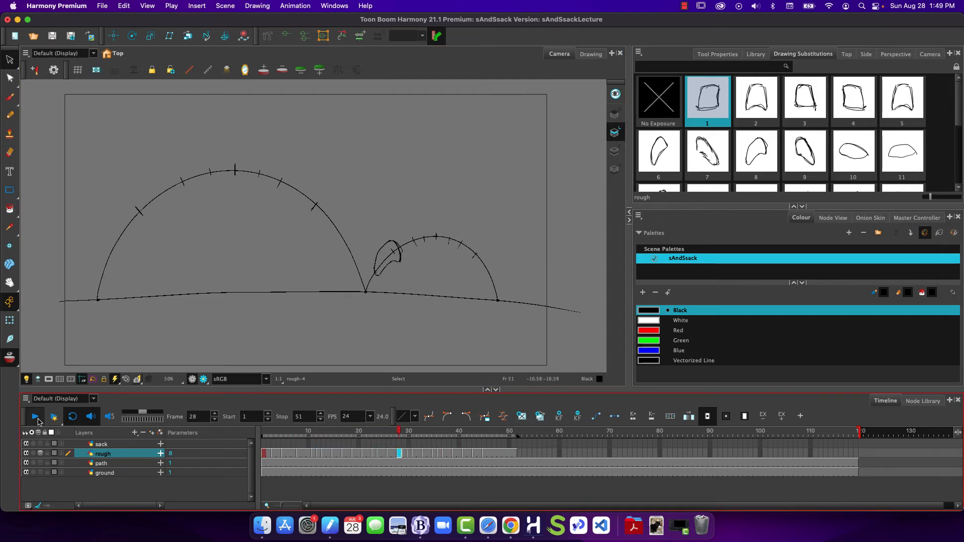
pyautogui.press('space')
# - Replace the strokes of rough drawing 25 at frame 43 with a copy of the sack strokes from frame 42
pyautogui.moveTo(424, 432); pyautogui.dragTo(473, 431)
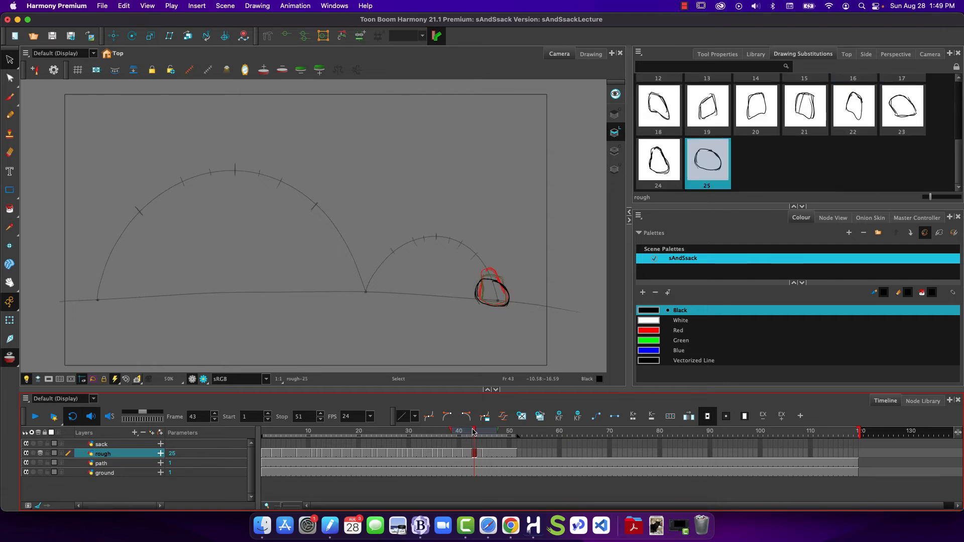
pyautogui.click(487, 272)
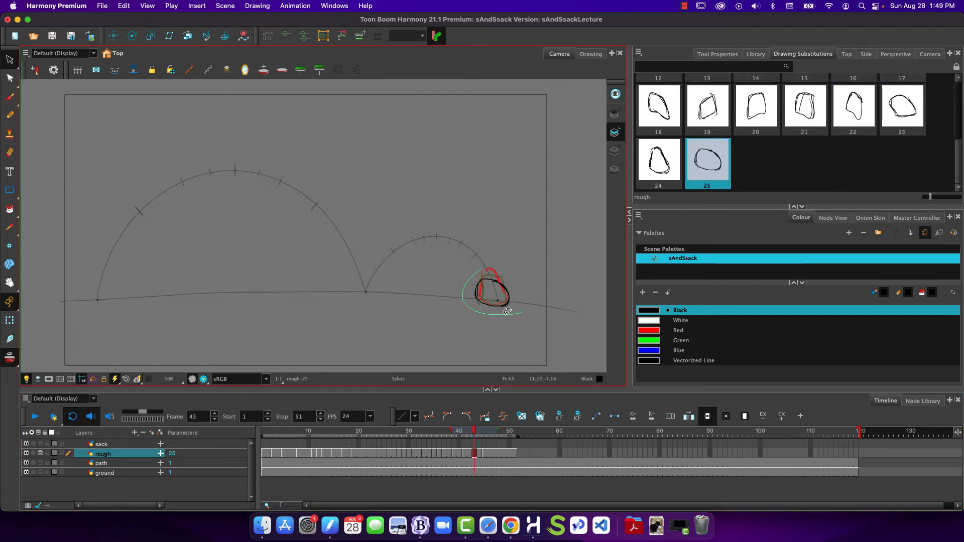
pyautogui.click(407, 211)
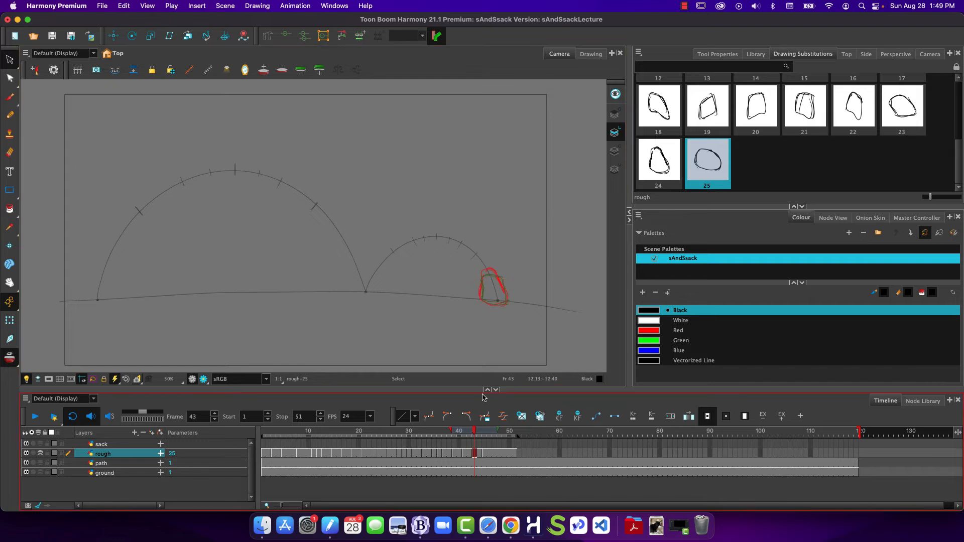
pyautogui.click(470, 453)
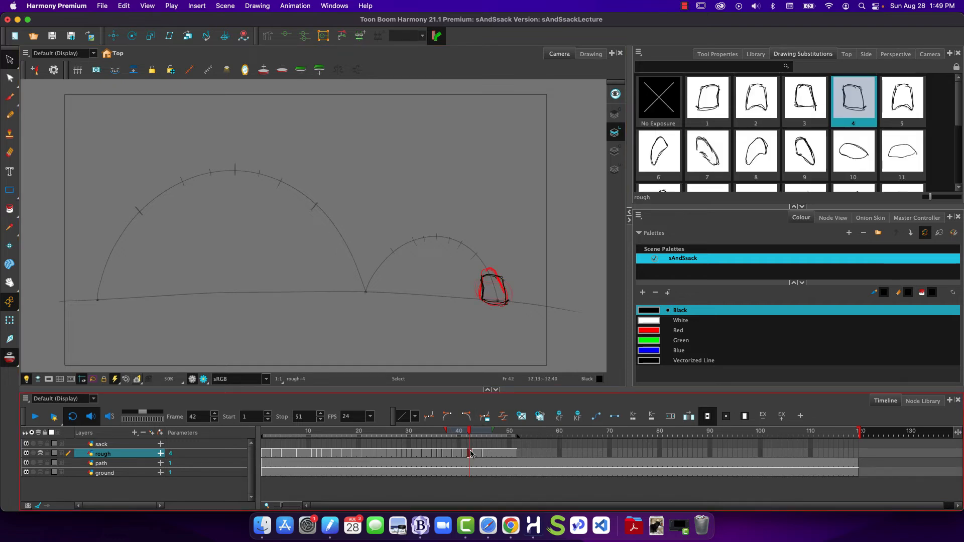
pyautogui.moveTo(481, 261)
pyautogui.mouseDown()
pyautogui.moveTo(486, 307)
pyautogui.moveTo(514, 301)
pyautogui.moveTo(520, 266)
pyautogui.moveTo(481, 242)
pyautogui.mouseUp()
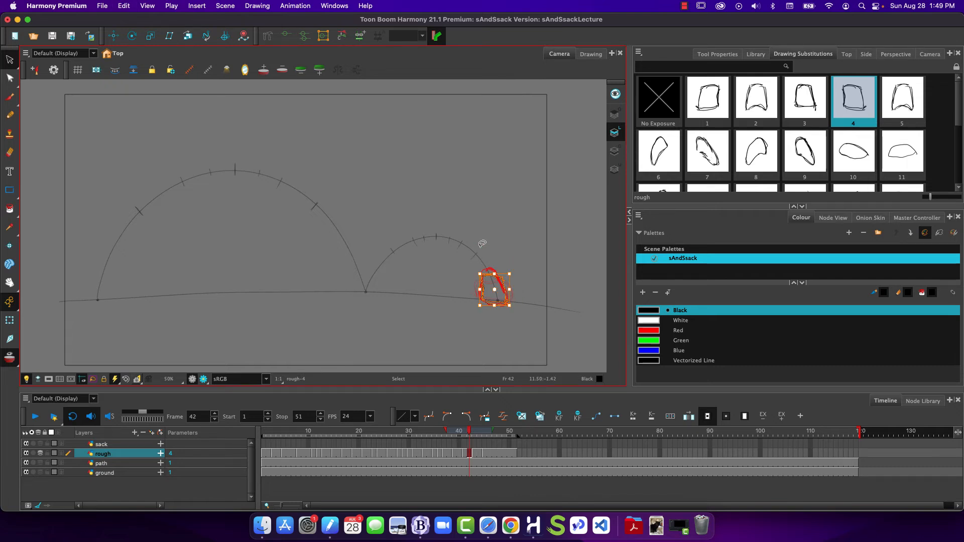
pyautogui.press('.')
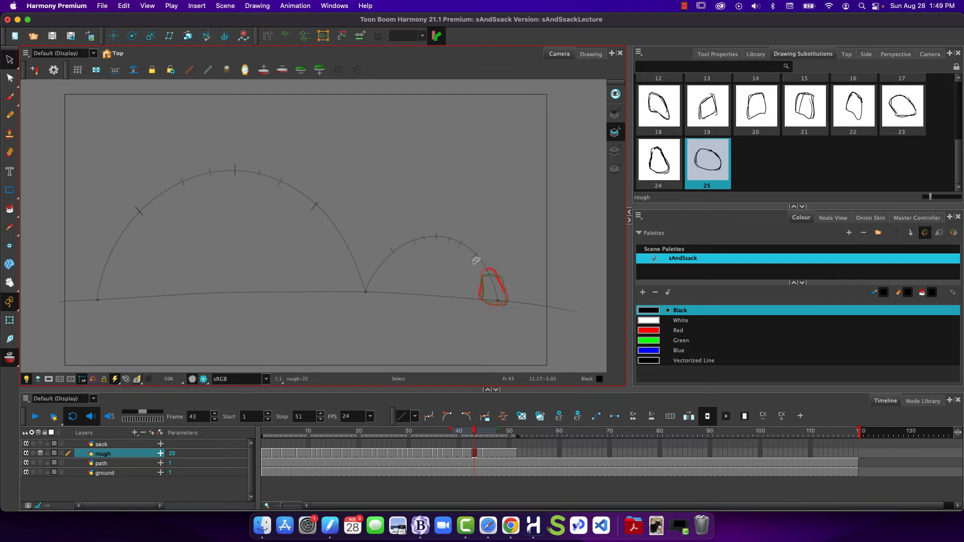
pyautogui.press('super+a')
# - Try nudging the copied sack at frame 43 and stretching it sideways, and undo the stretch
pyautogui.moveTo(494, 274); pyautogui.dragTo(492, 277)
pyautogui.press('super+z')
pyautogui.click(479, 272)
pyautogui.press('super+a')
pyautogui.scroll(2, 499, 284)
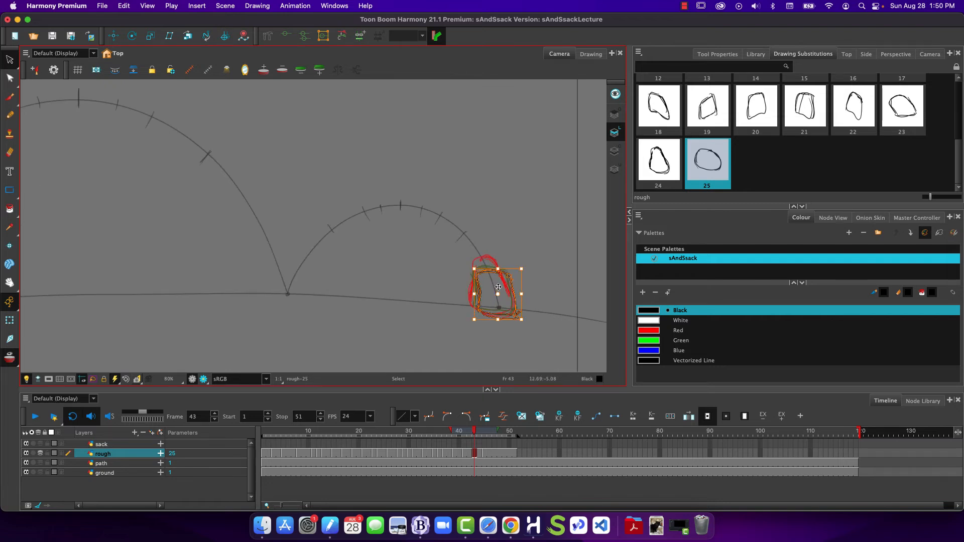
pyautogui.scroll(1, 498, 287)
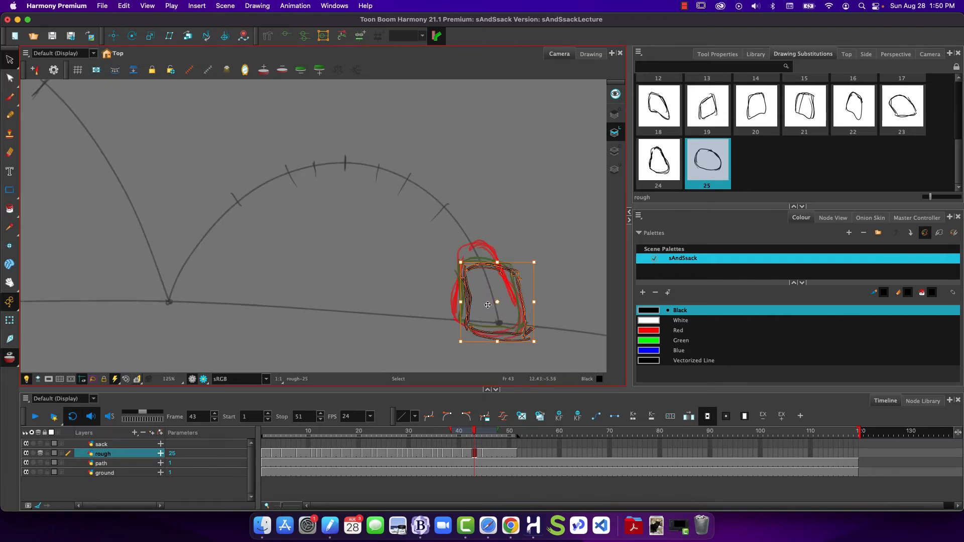
pyautogui.scroll(1, 477, 284)
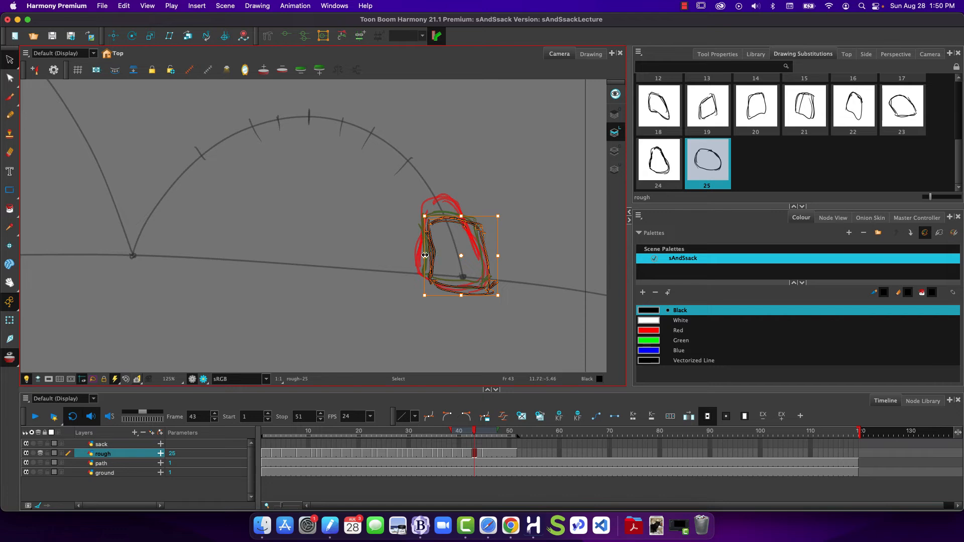
pyautogui.moveTo(425, 255); pyautogui.dragTo(369, 253)
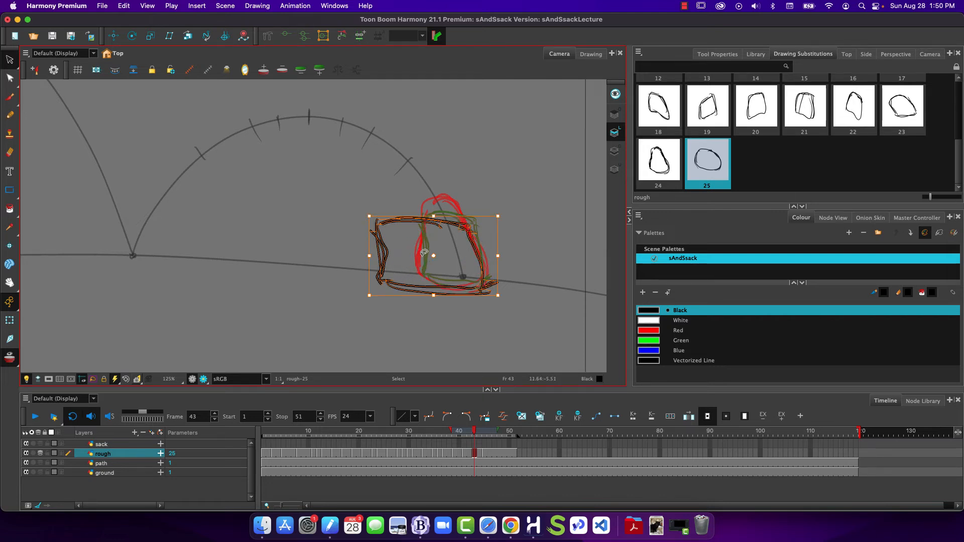
pyautogui.hotkey('ctrl', 'z')
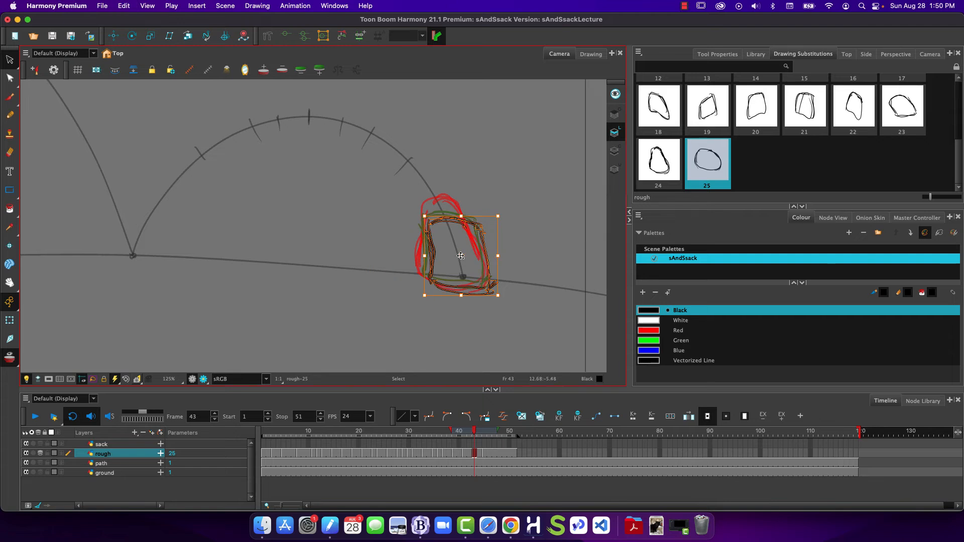
# - Move the pivot to the sack's base and squash the frame 43 drawing so it is shorter and wider on both sides
pyautogui.moveTo(461, 256); pyautogui.dragTo(462, 290)
pyautogui.moveTo(461, 216); pyautogui.dragTo(461, 227)
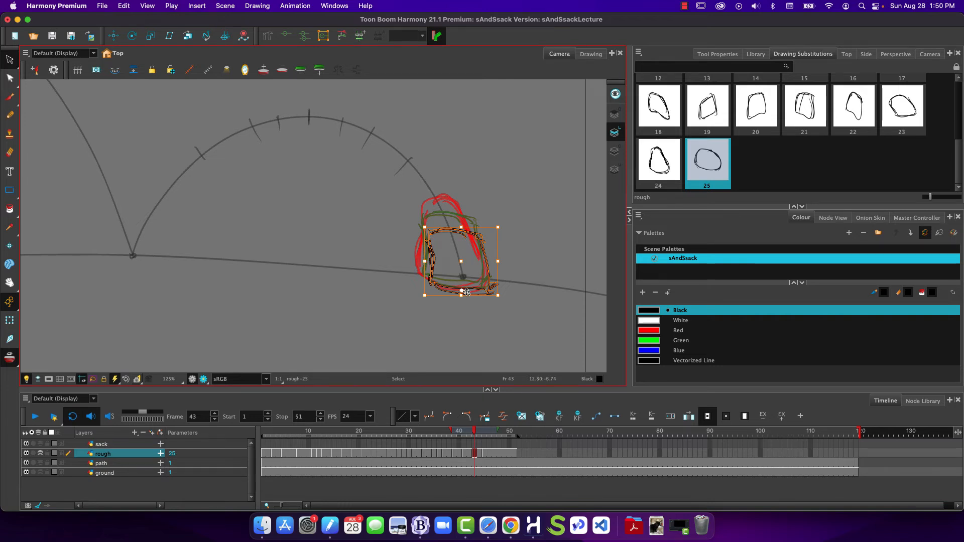
pyautogui.moveTo(461, 291); pyautogui.dragTo(490, 267)
pyautogui.moveTo(425, 261); pyautogui.dragTo(413, 261)
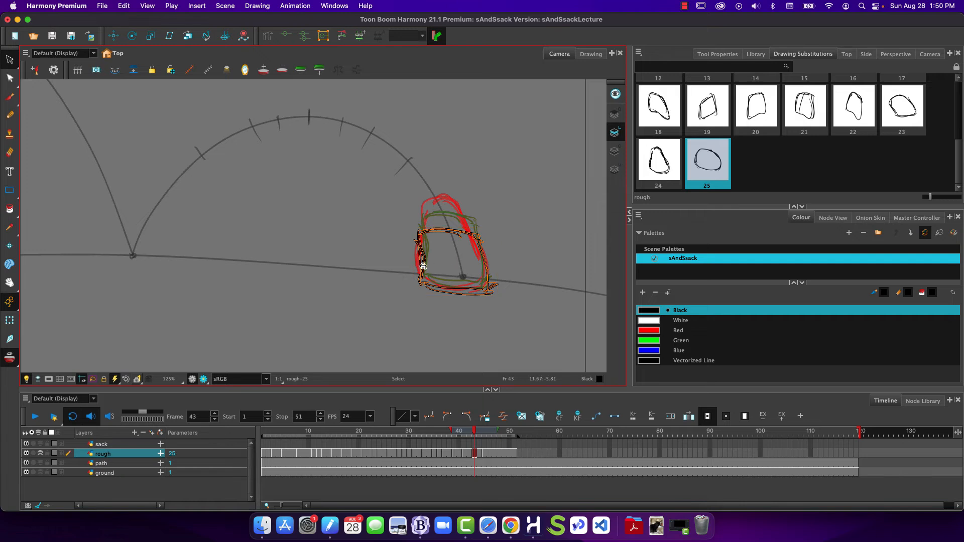
pyautogui.moveTo(502, 261); pyautogui.dragTo(506, 257)
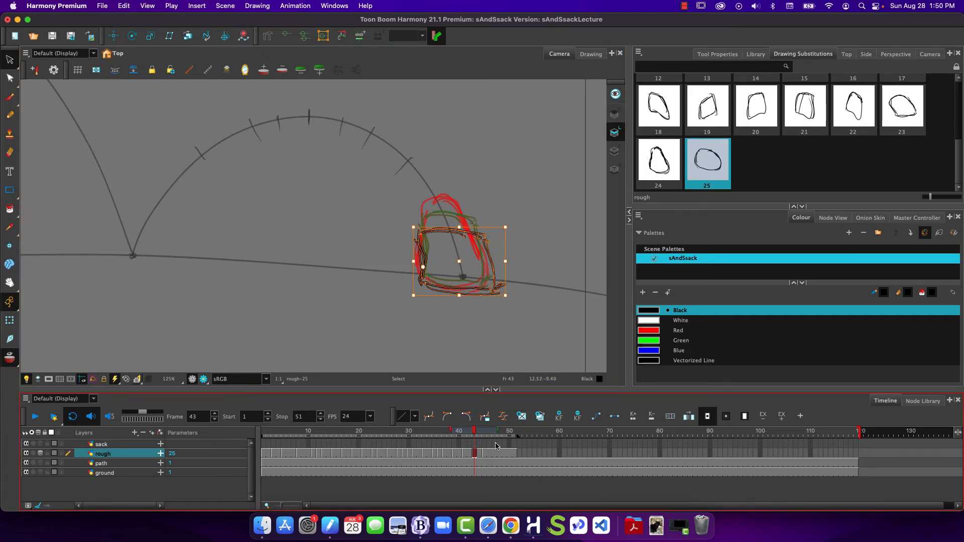
# - Compare the squashed sack with frame 42, and discard the squash at frame 43 in favour of the unsquashed copy
pyautogui.click(472, 433)
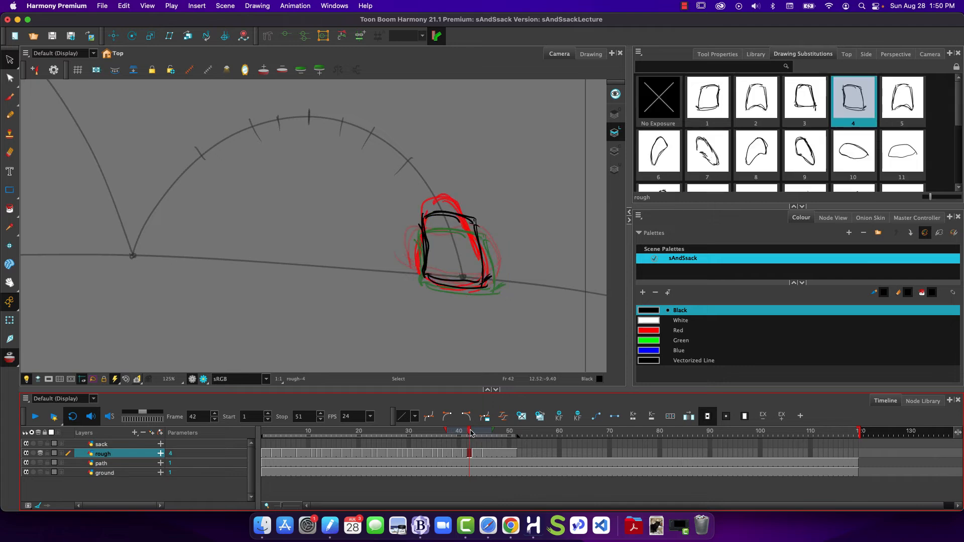
pyautogui.moveTo(472, 432); pyautogui.dragTo(475, 432)
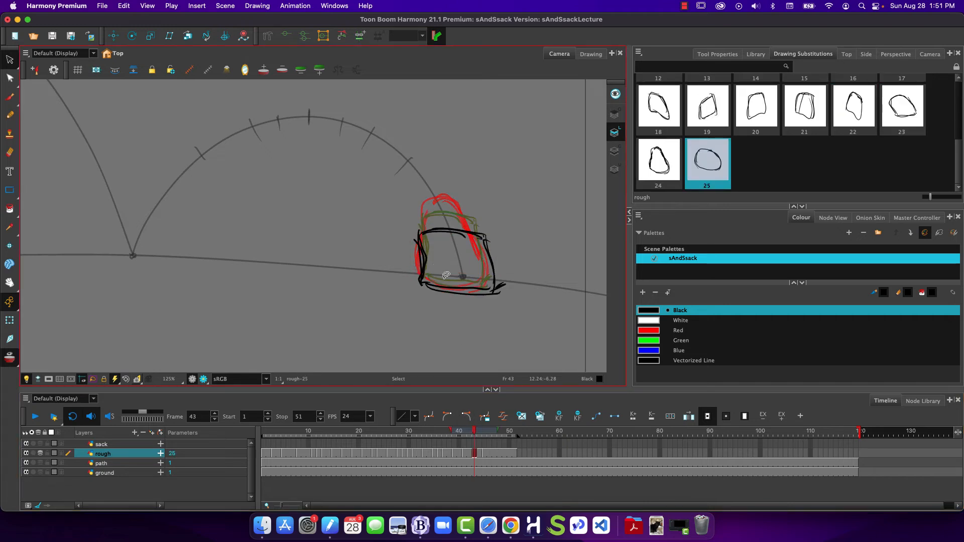
pyautogui.click(473, 453)
pyautogui.moveTo(407, 228)
pyautogui.mouseDown()
pyautogui.moveTo(543, 327)
pyautogui.moveTo(473, 179)
pyautogui.mouseUp()
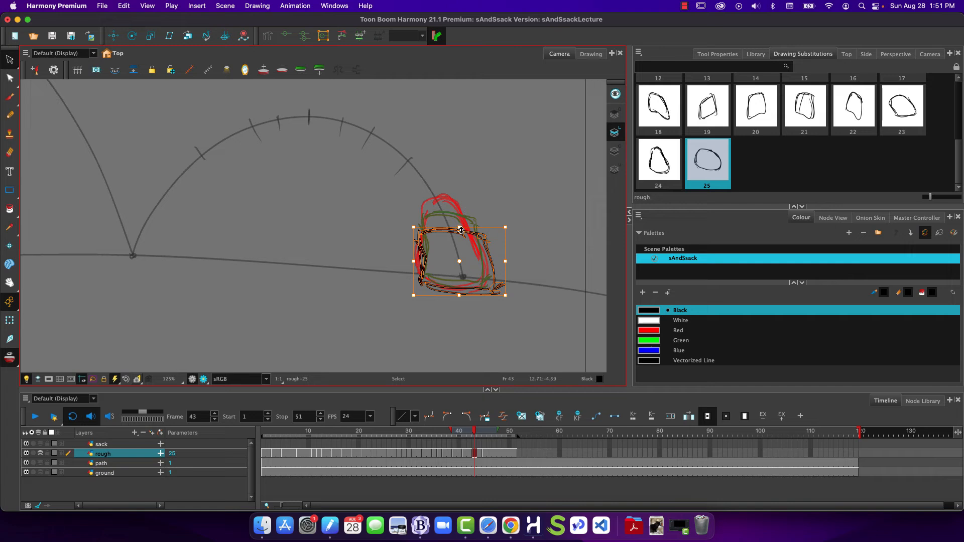
pyautogui.press('Delete')
pyautogui.press('super+z')
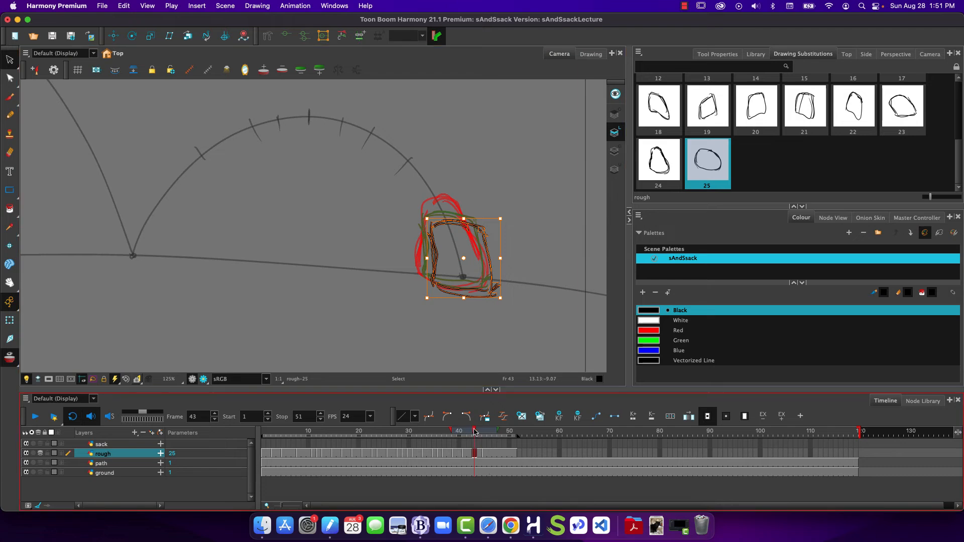
# - Flip between frames 41 and 43 of the rough layer to compare the original sack with its copy
pyautogui.moveTo(475, 432); pyautogui.dragTo(465, 430)
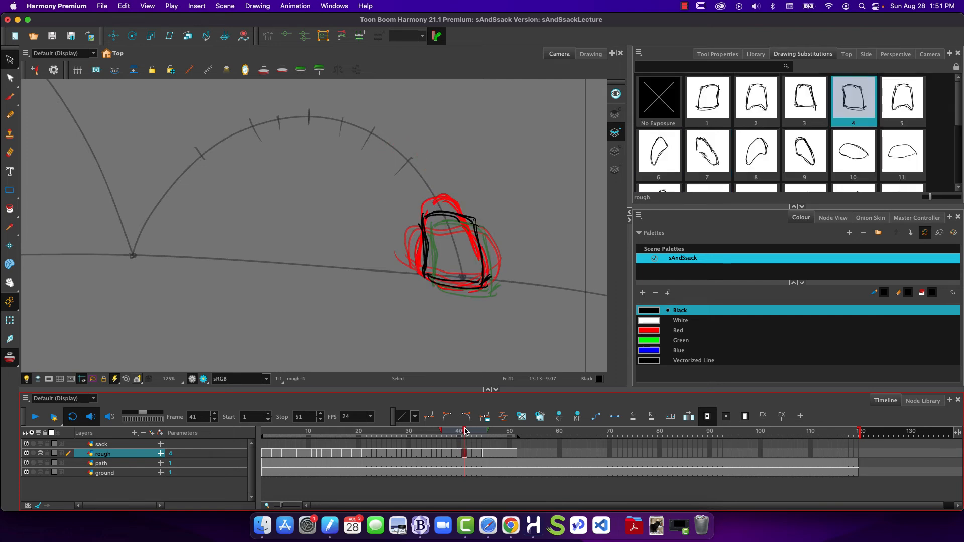
pyautogui.click(474, 431)
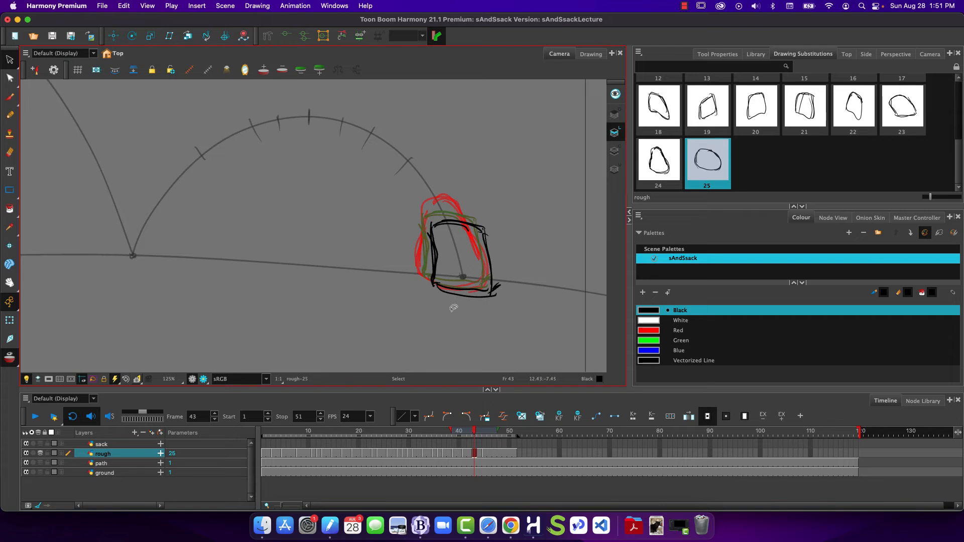
pyautogui.moveTo(453, 308)
pyautogui.mouseDown()
pyautogui.moveTo(467, 170)
pyautogui.moveTo(455, 216)
pyautogui.moveTo(439, 221)
pyautogui.mouseUp()
pyautogui.press('super+z')
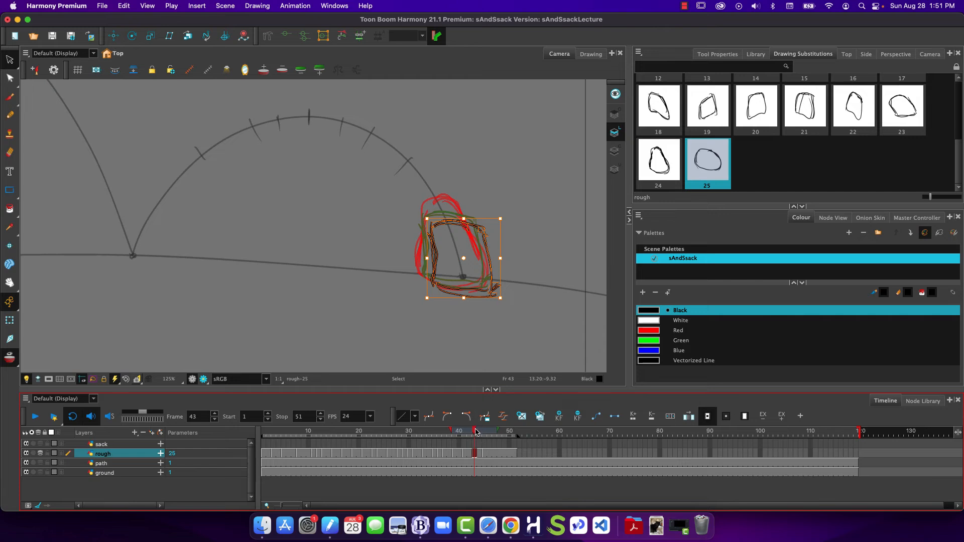
pyautogui.moveTo(473, 432); pyautogui.dragTo(462, 435)
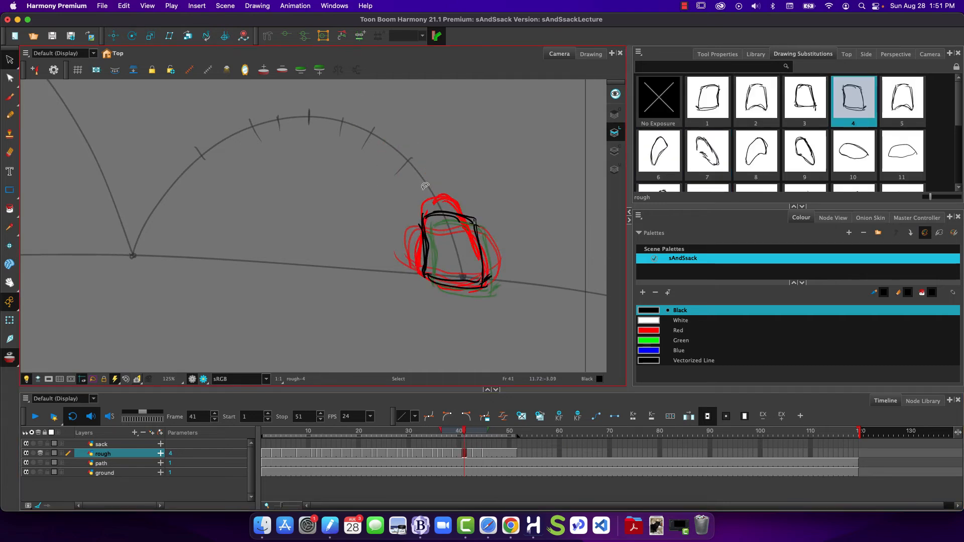
# - Select the sack's strokes in drawing 4 at frame 41 of the rough layer and copy them
pyautogui.moveTo(416, 190)
pyautogui.mouseDown()
pyautogui.moveTo(551, 286)
pyautogui.moveTo(486, 202)
pyautogui.mouseUp()
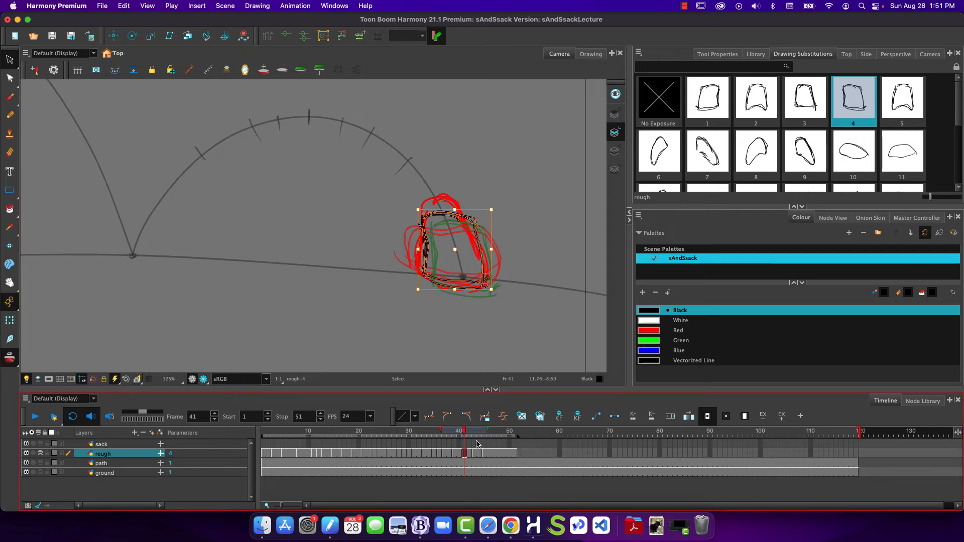
pyautogui.press('super+c')
pyautogui.click(480, 434)
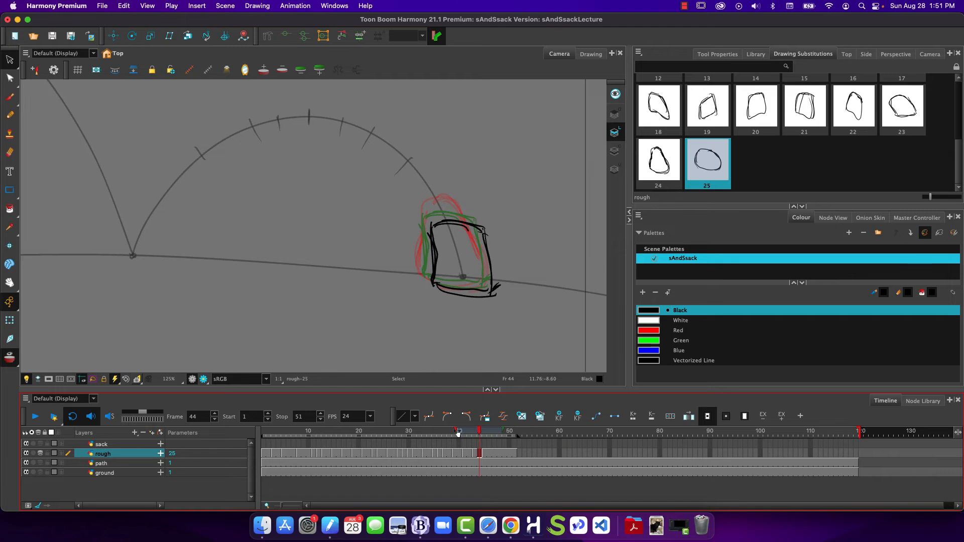
pyautogui.moveTo(449, 435); pyautogui.dragTo(465, 434)
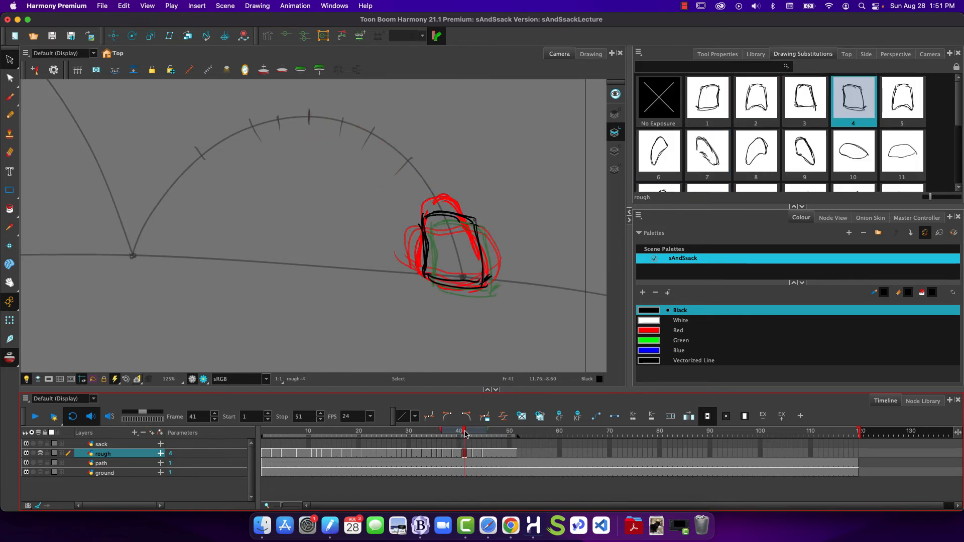
pyautogui.moveTo(426, 197)
pyautogui.mouseDown()
pyautogui.moveTo(399, 226)
pyautogui.moveTo(413, 298)
pyautogui.moveTo(502, 303)
pyautogui.moveTo(512, 215)
pyautogui.moveTo(445, 162)
pyautogui.mouseUp()
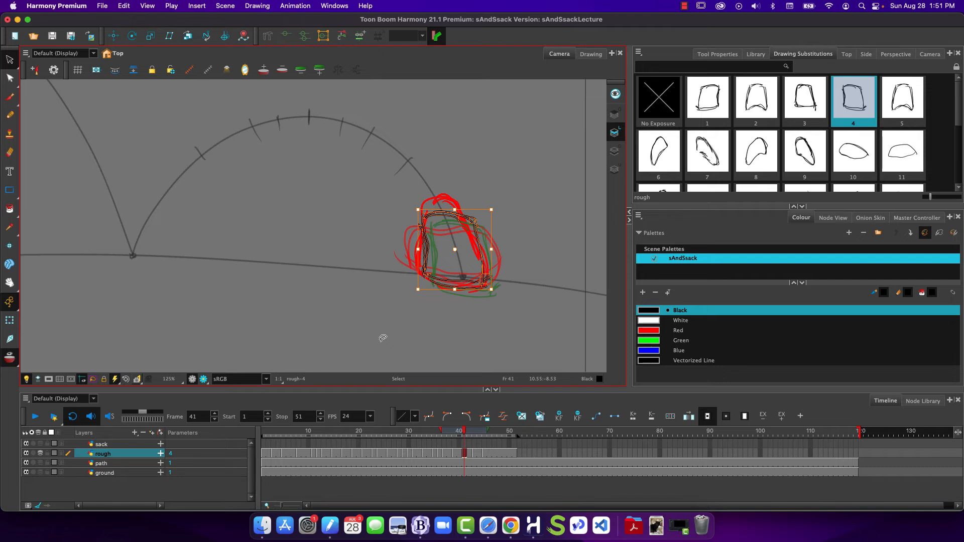
# - Replace the strokes of the rough layer's frame 43 drawing with the sack copied from frame 41
pyautogui.click(473, 435)
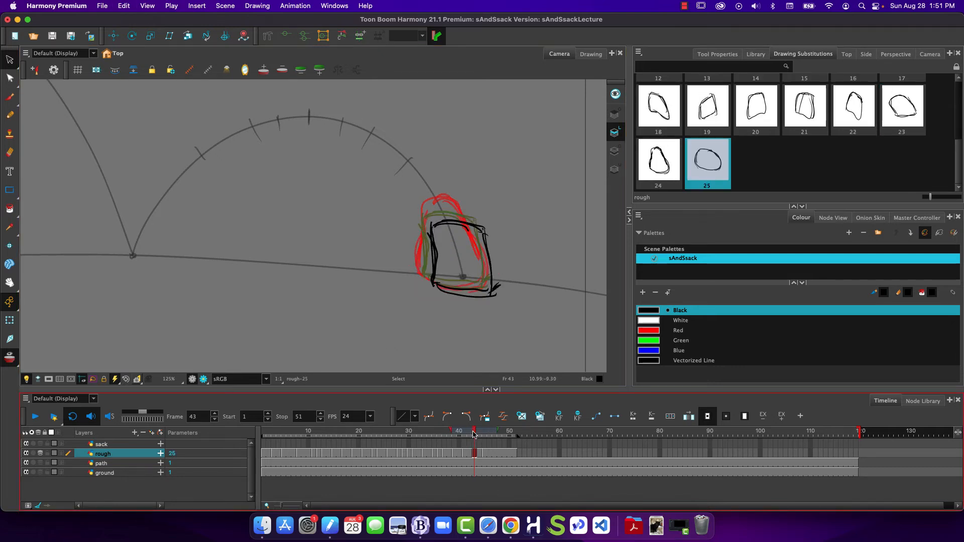
pyautogui.press('super+a')
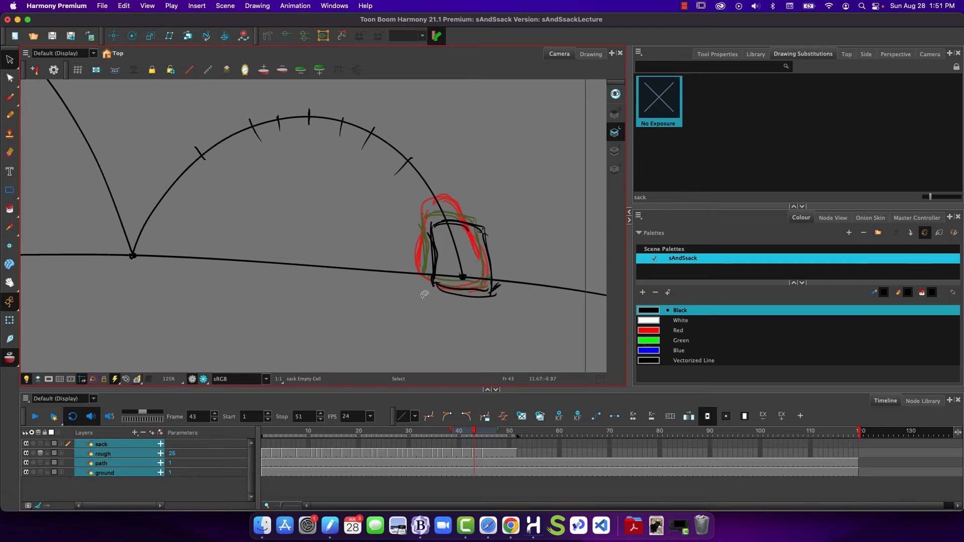
pyautogui.moveTo(424, 295); pyautogui.dragTo(537, 262)
pyautogui.click(475, 485)
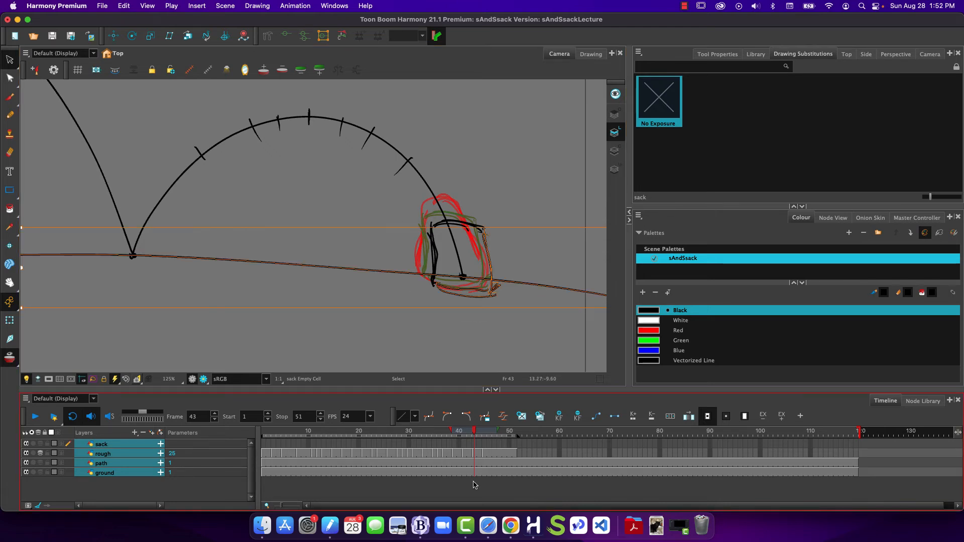
pyautogui.click(475, 455)
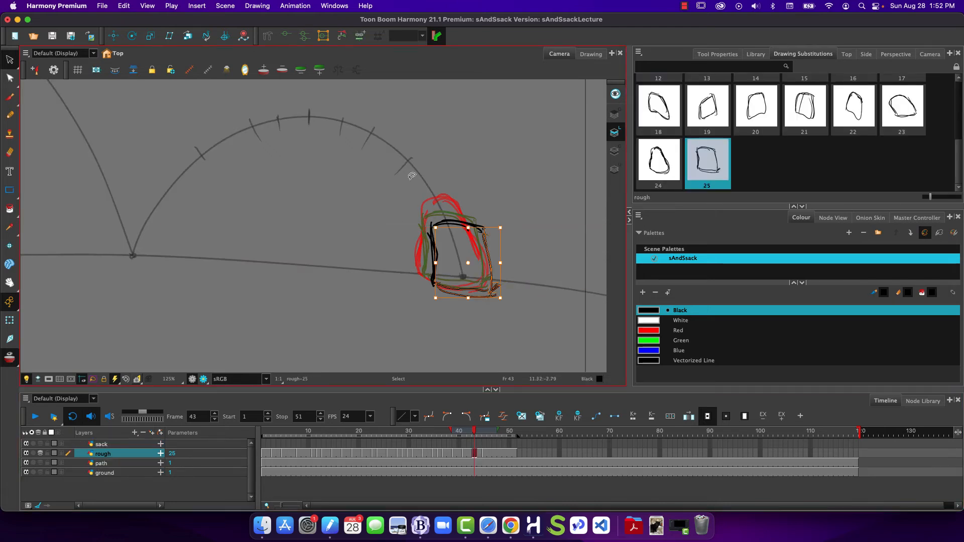
pyautogui.press('Delete')
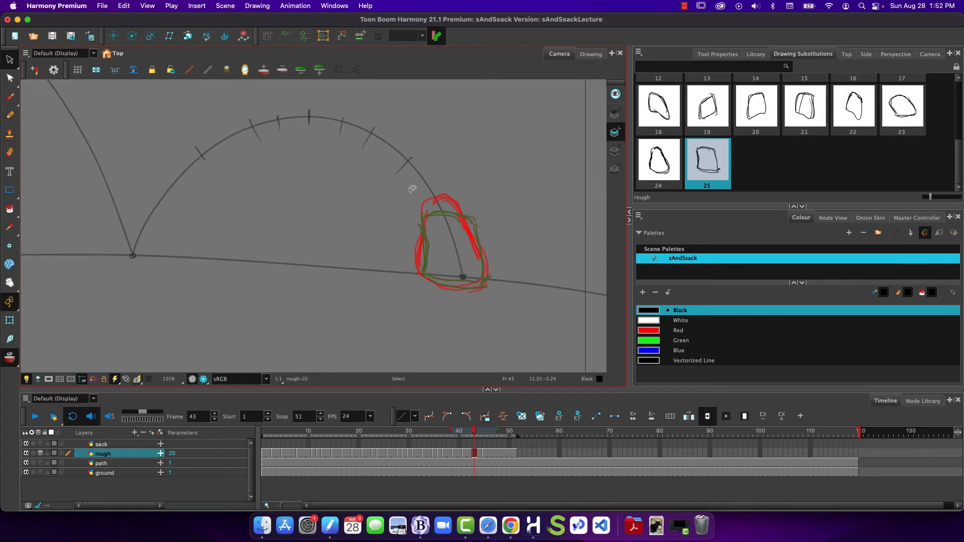
pyautogui.press('super+z')
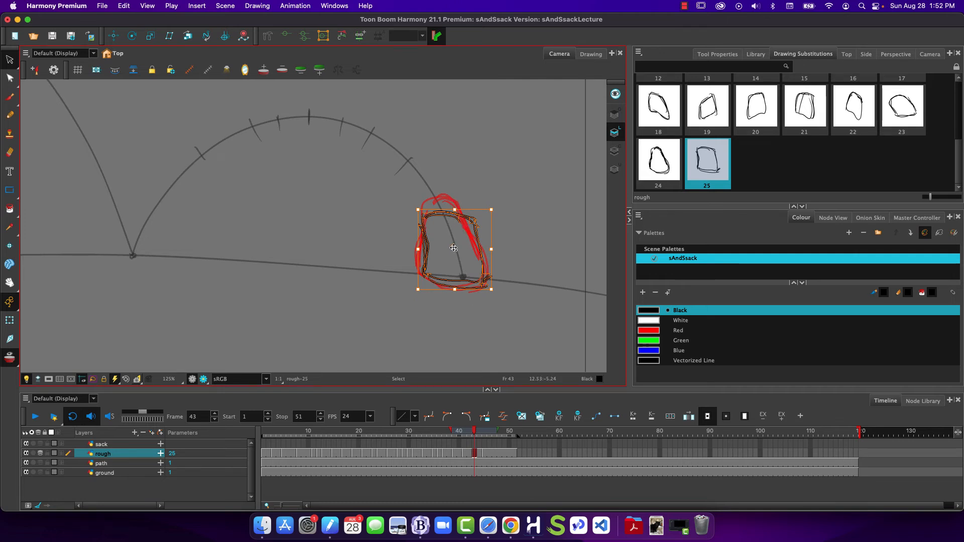
# - Move the pivot to the sack's base and squash the frame 43 drawing slightly, making it a little shorter and wider on both sides
pyautogui.press('Escape')
pyautogui.click(456, 283)
pyautogui.moveTo(455, 211); pyautogui.dragTo(455, 215)
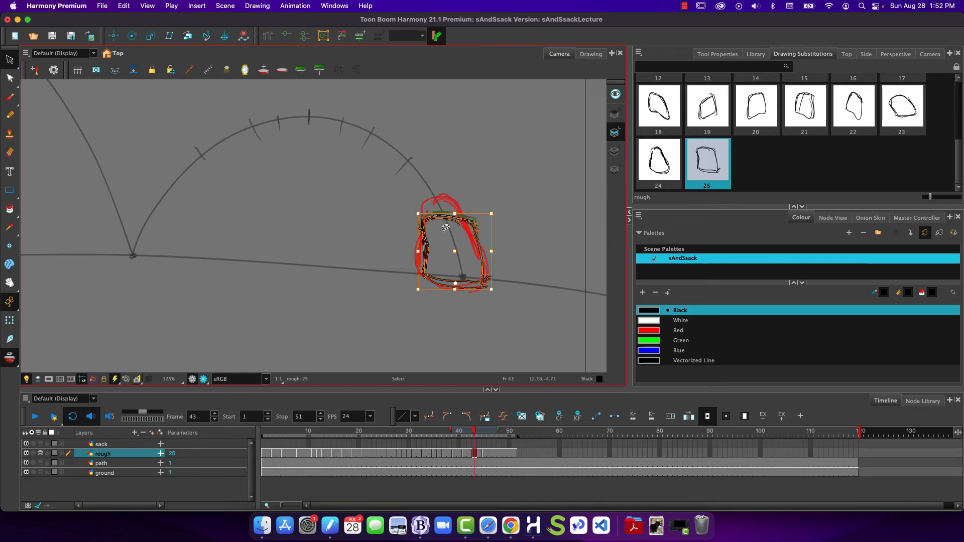
pyautogui.moveTo(419, 253); pyautogui.dragTo(412, 252)
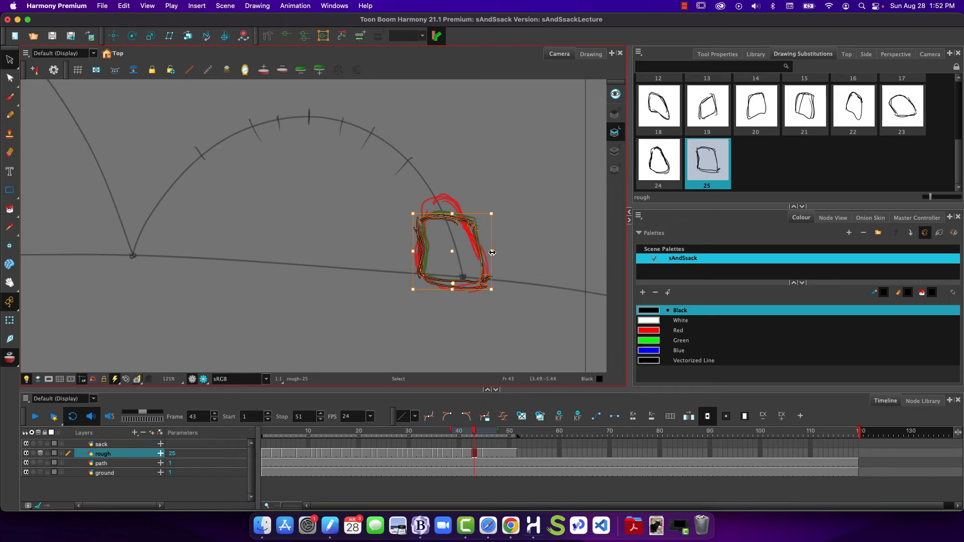
pyautogui.moveTo(492, 253); pyautogui.dragTo(495, 252)
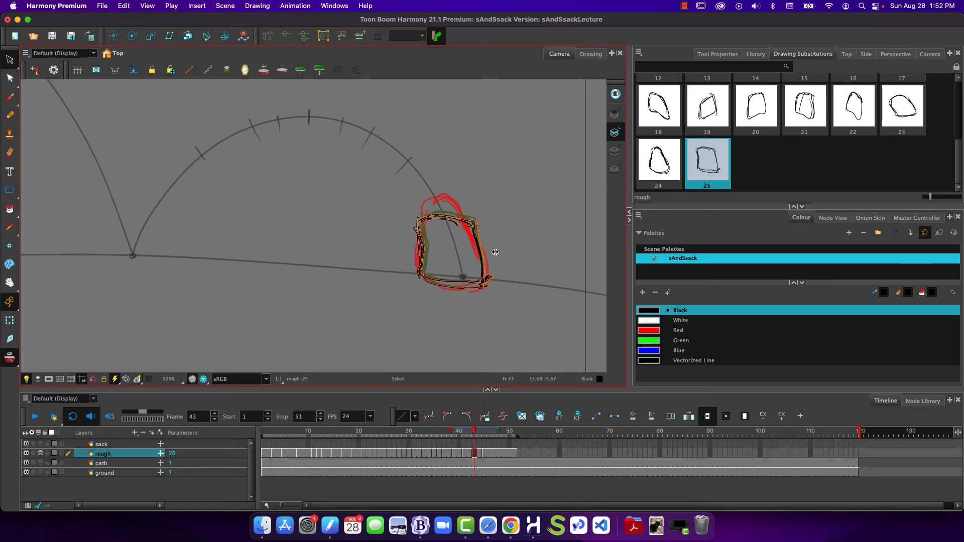
# - Play the whole hop from frame 1 with both arcs in view, hiding the path layer to judge the motion
pyautogui.click(476, 433)
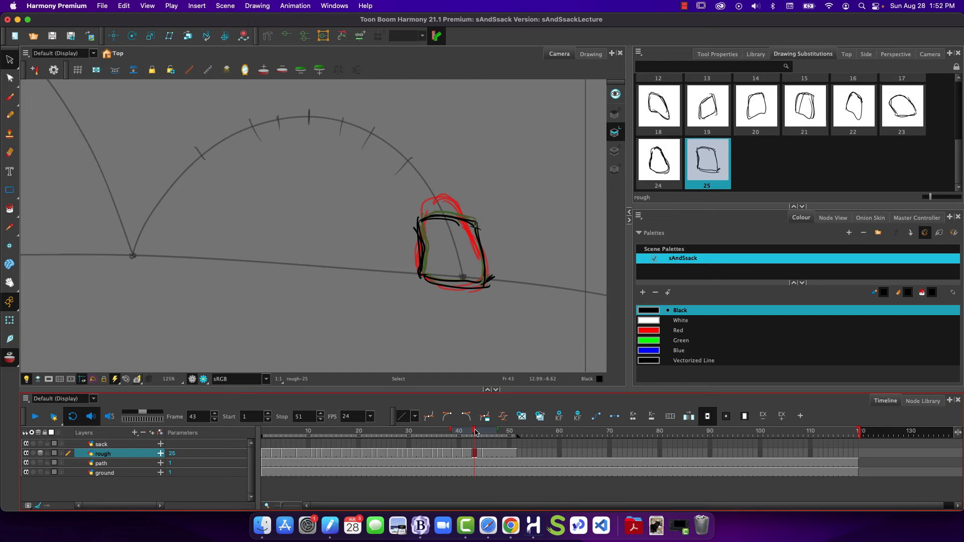
pyautogui.moveTo(476, 433)
pyautogui.mouseDown()
pyautogui.moveTo(486, 430)
pyautogui.moveTo(388, 431)
pyautogui.moveTo(500, 429)
pyautogui.moveTo(263, 430)
pyautogui.mouseUp()
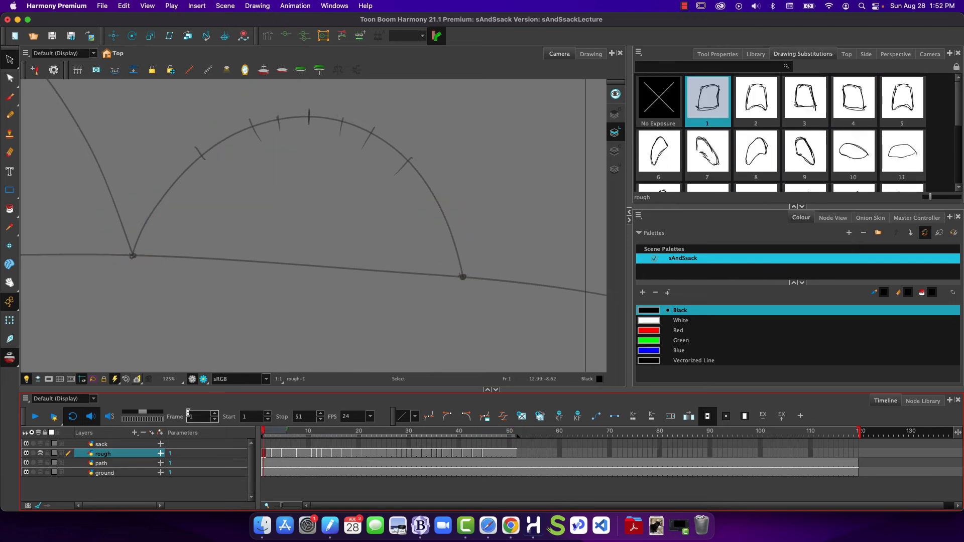
pyautogui.click(150, 295)
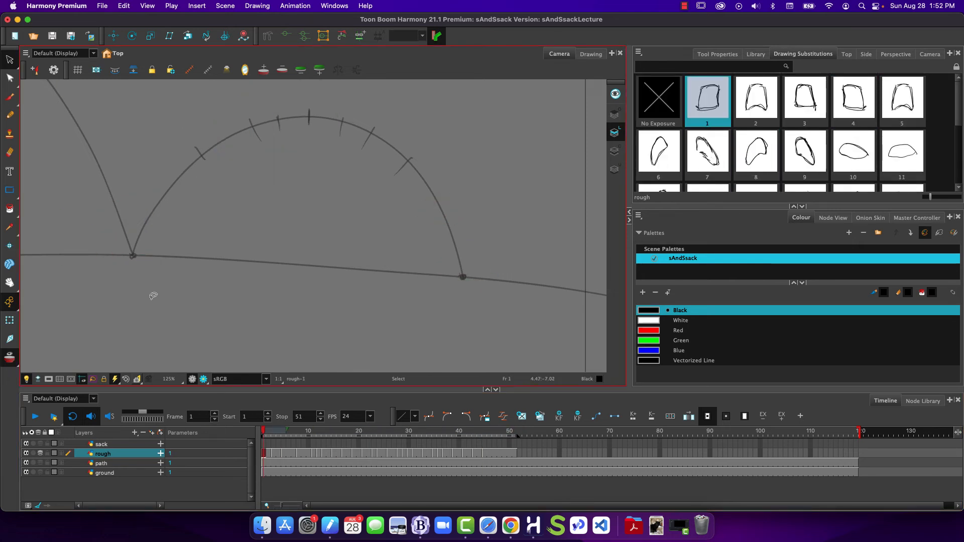
pyautogui.scroll(-4, 150, 296)
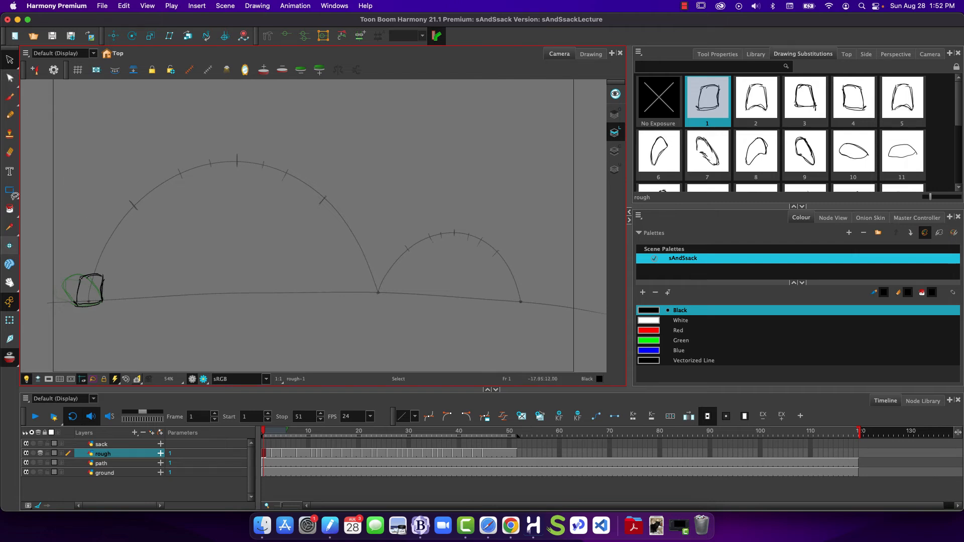
pyautogui.click(36, 419)
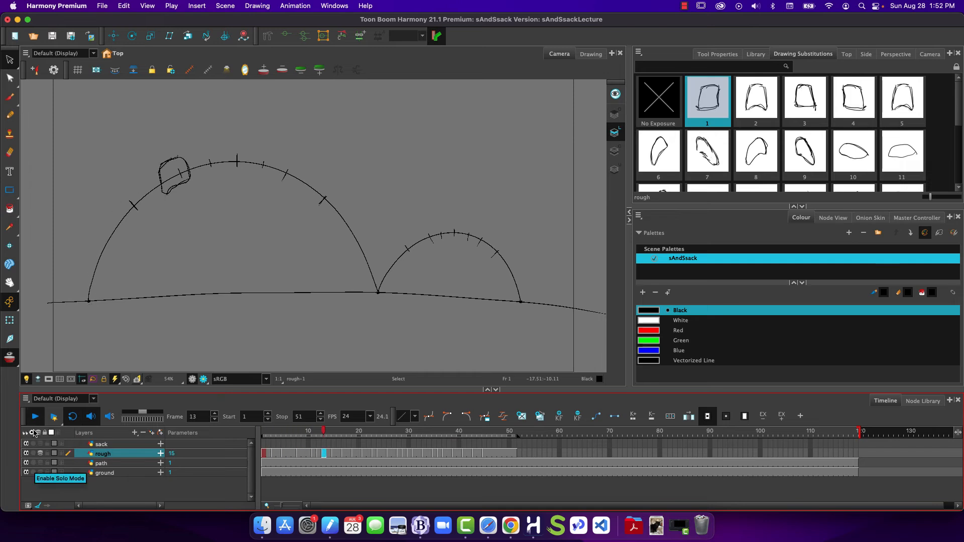
pyautogui.click(27, 463)
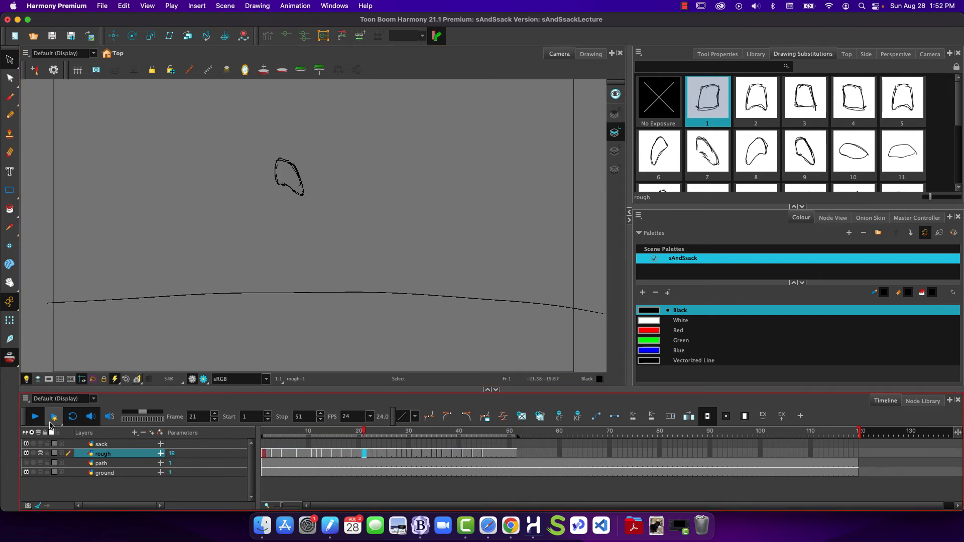
pyautogui.click(35, 416)
# - Insert a new empty drawing at frame 24 of the rough layer, between the falling sack and the landing squash
pyautogui.moveTo(386, 436)
pyautogui.mouseDown()
pyautogui.moveTo(369, 436)
pyautogui.moveTo(399, 435)
pyautogui.moveTo(381, 437)
pyautogui.mouseUp()
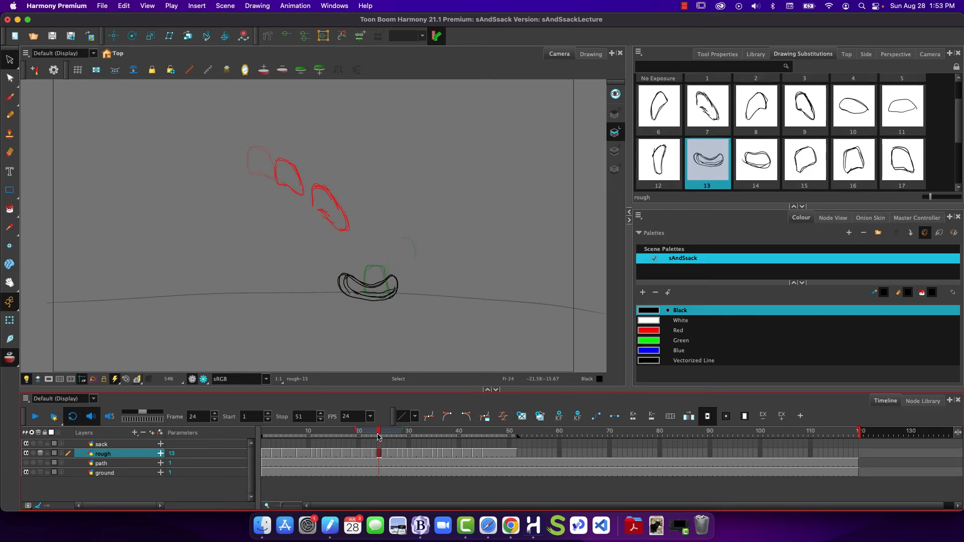
pyautogui.moveTo(378, 436); pyautogui.dragTo(375, 436)
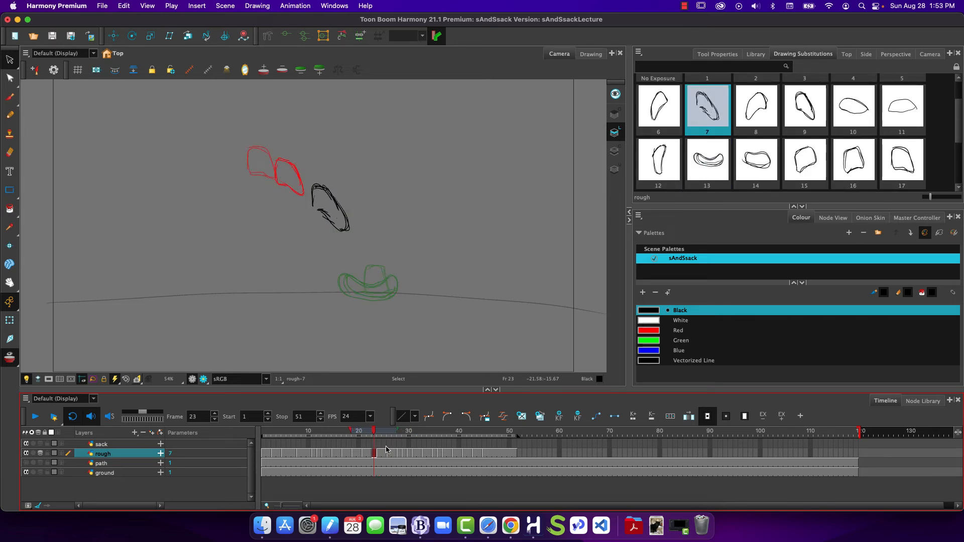
pyautogui.press('+')
pyautogui.click(379, 454)
pyautogui.click(521, 416)
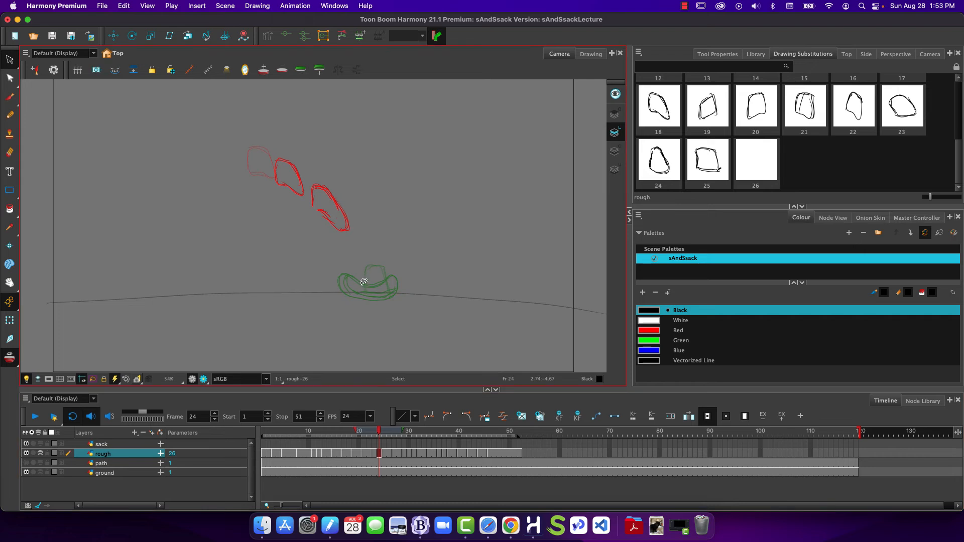
# - Sketch a stretched, leaning sack touching the ground at frame 24 with the Pencil tool
pyautogui.click(10, 116)
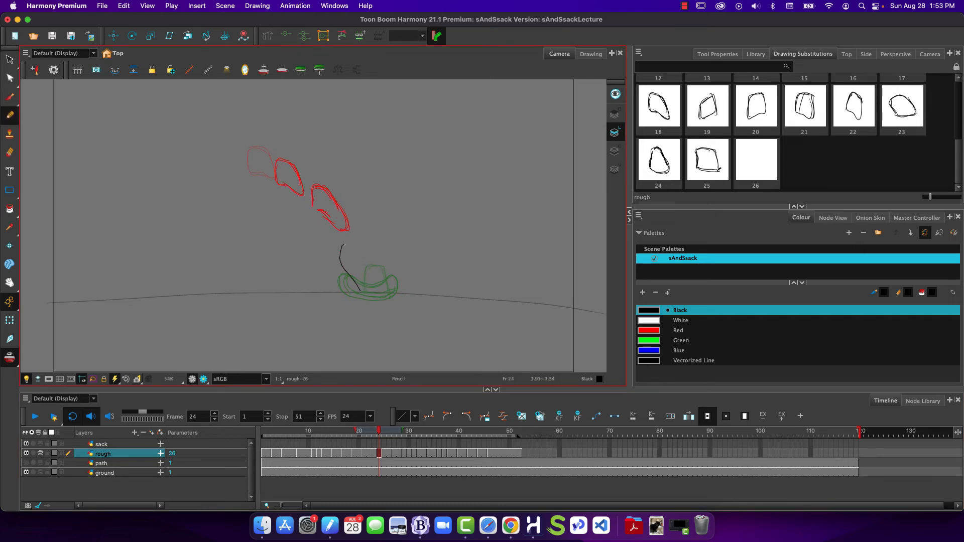
pyautogui.moveTo(382, 287); pyautogui.dragTo(365, 292)
pyautogui.moveTo(353, 244); pyautogui.dragTo(343, 242)
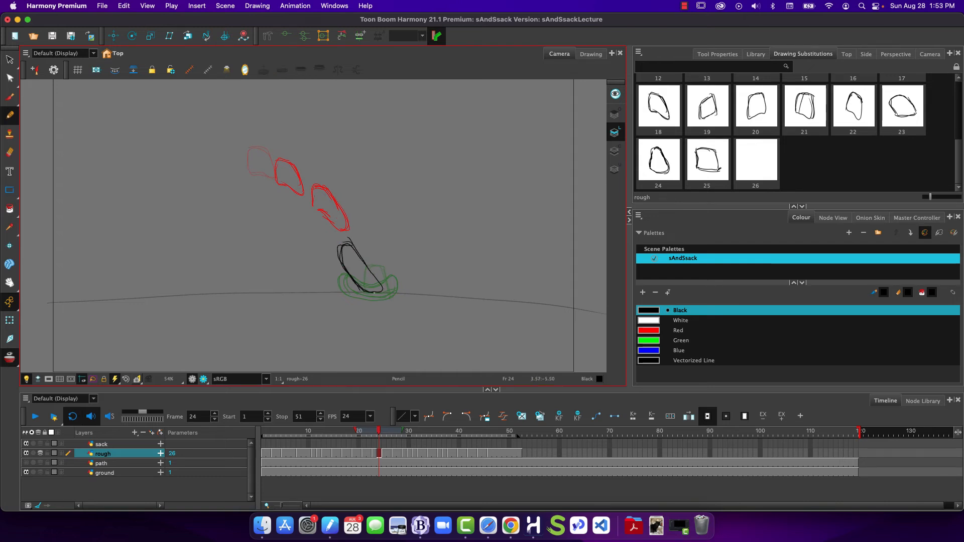
# - Play the revised animation from the start to check the added ground-contact drawing
pyautogui.moveTo(380, 435)
pyautogui.mouseDown()
pyautogui.moveTo(370, 434)
pyautogui.moveTo(392, 435)
pyautogui.moveTo(274, 433)
pyautogui.mouseUp()
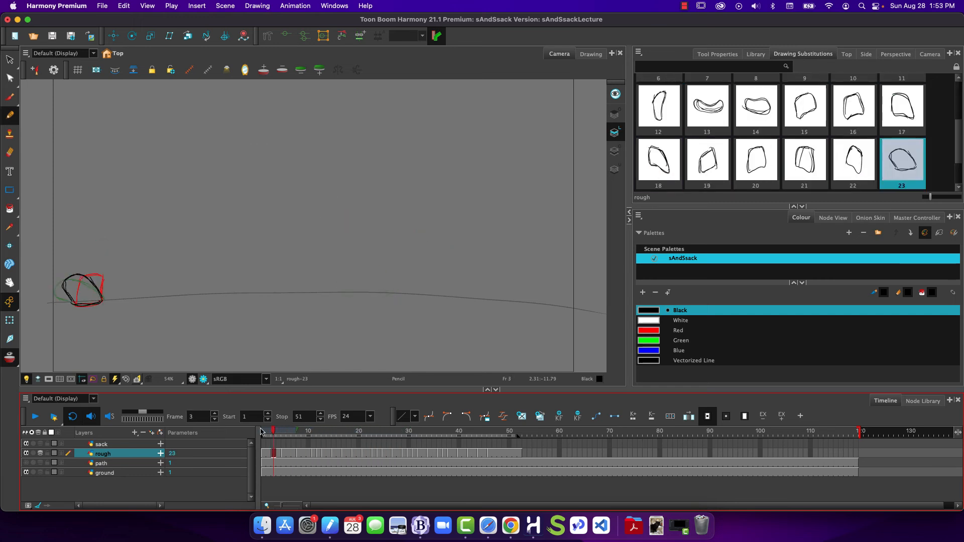
pyautogui.click(35, 418)
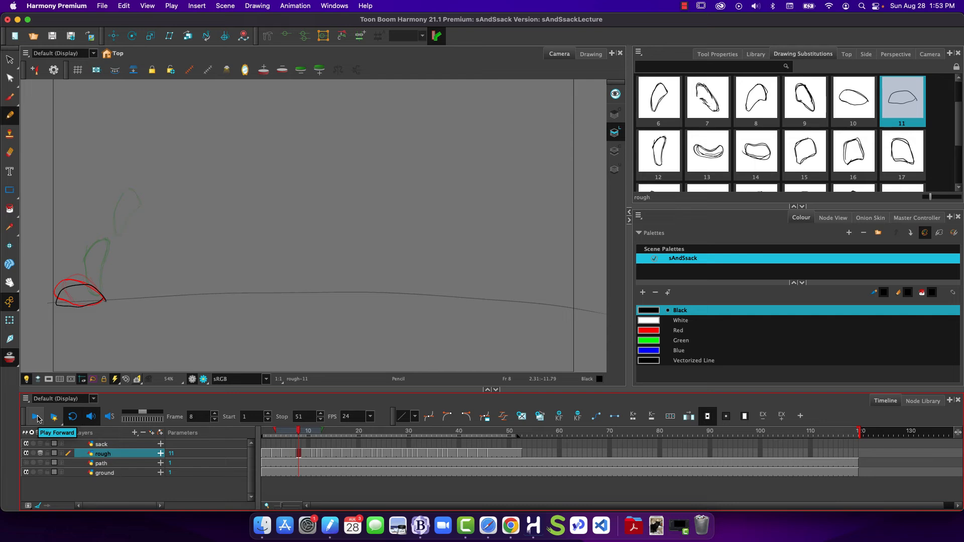
pyautogui.click(90, 416)
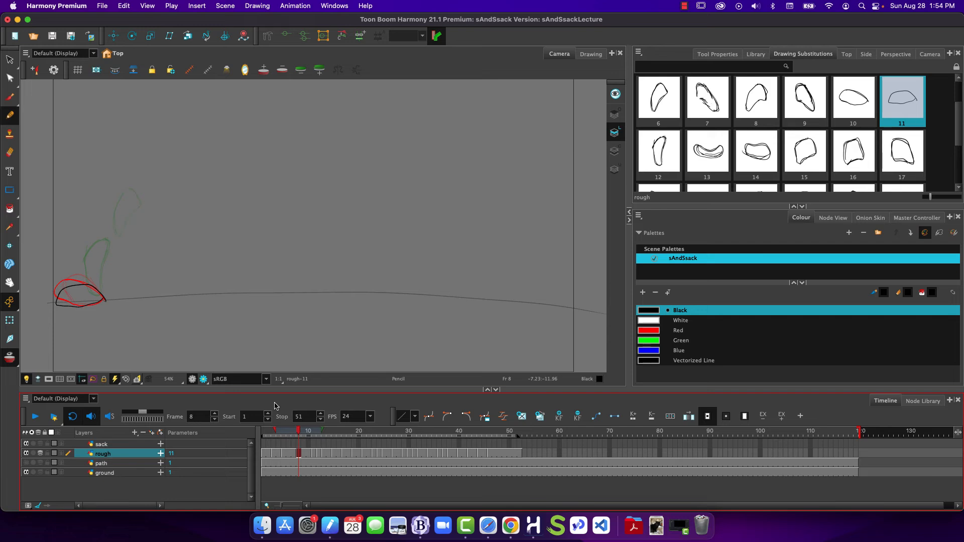
# - Show the path layer again and turn off the onion skin at frame 7
pyautogui.click(27, 462)
pyautogui.moveTo(298, 432)
pyautogui.mouseDown()
pyautogui.moveTo(265, 434)
pyautogui.moveTo(515, 444)
pyautogui.moveTo(269, 440)
pyautogui.moveTo(456, 439)
pyautogui.moveTo(282, 437)
pyautogui.moveTo(293, 441)
pyautogui.mouseUp()
pyautogui.click(10, 360)
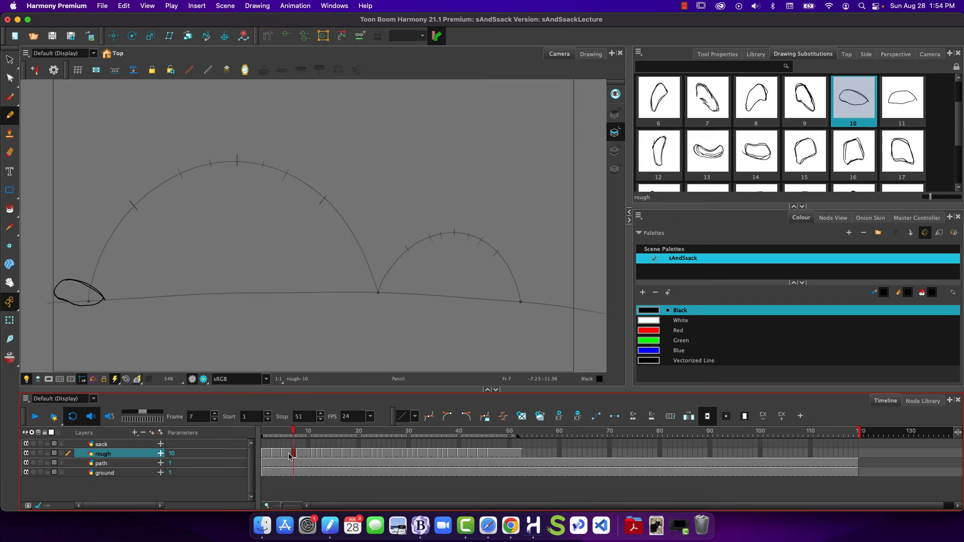
# - Scrub through the rough drawings from the first hop to the settled sack at frame 47 to review the timing
pyautogui.moveTo(295, 434)
pyautogui.mouseDown()
pyautogui.moveTo(282, 436)
pyautogui.moveTo(295, 437)
pyautogui.mouseUp()
pyautogui.moveTo(295, 435)
pyautogui.mouseDown()
pyautogui.moveTo(447, 449)
pyautogui.moveTo(295, 454)
pyautogui.moveTo(470, 454)
pyautogui.mouseUp()
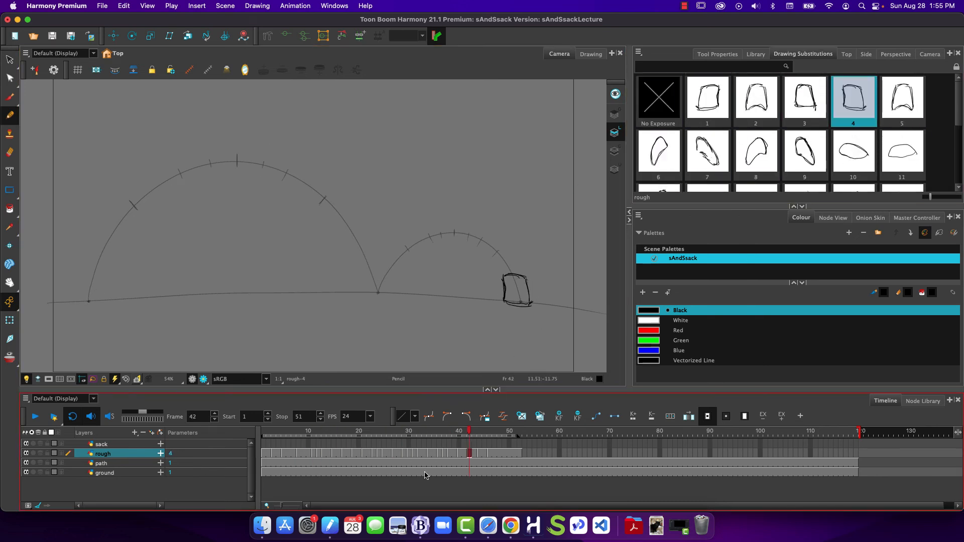
pyautogui.click(454, 435)
pyautogui.click(756, 54)
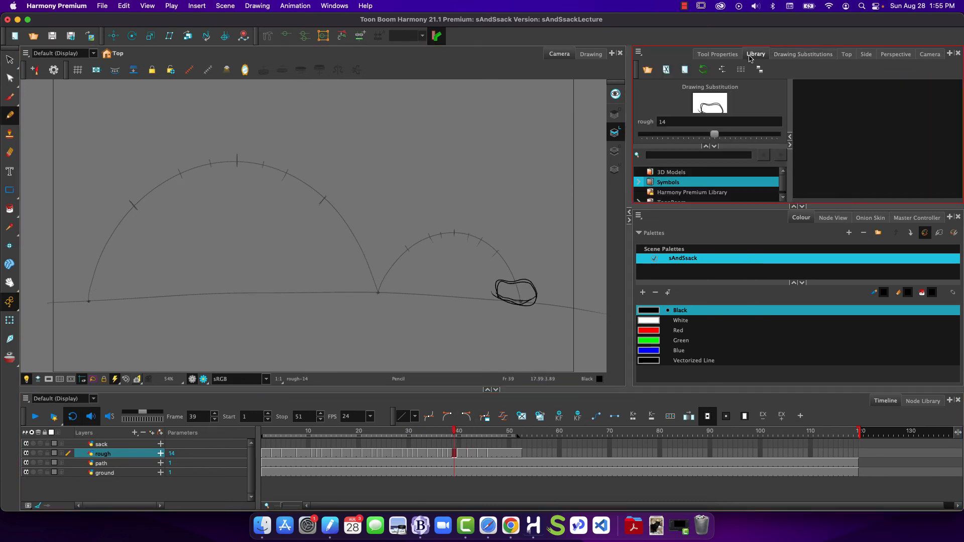
pyautogui.press('Return')
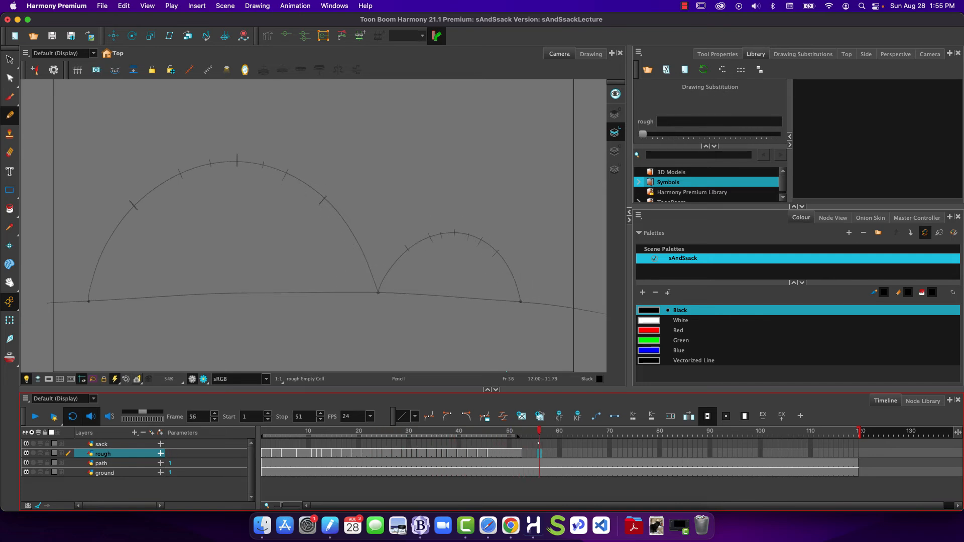
pyautogui.moveTo(277, 446); pyautogui.dragTo(494, 446)
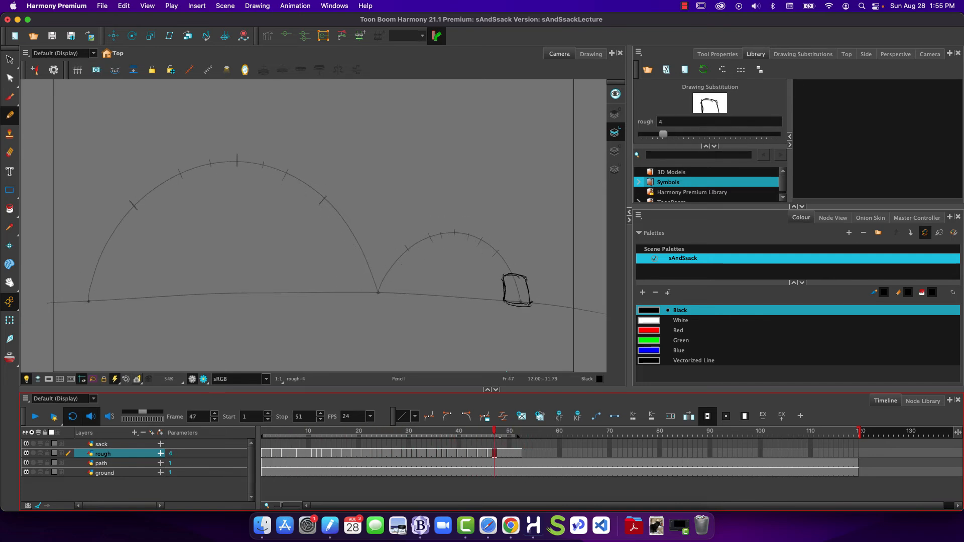
pyautogui.click(797, 56)
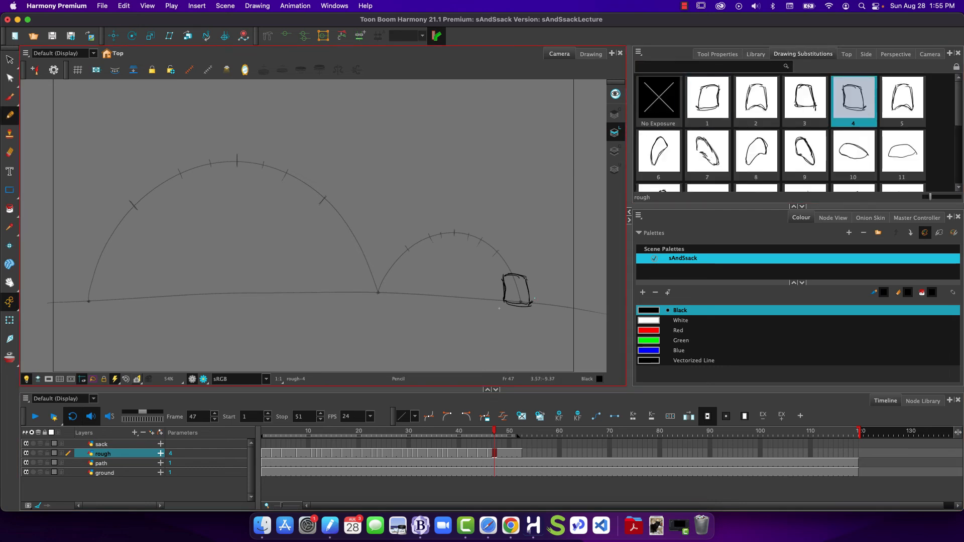
# - Set the playback stop to the last rough drawing at frame 52 and return to frame 1
pyautogui.moveTo(495, 433)
pyautogui.mouseDown()
pyautogui.moveTo(260, 437)
pyautogui.moveTo(473, 435)
pyautogui.moveTo(263, 436)
pyautogui.moveTo(292, 446)
pyautogui.moveTo(410, 435)
pyautogui.moveTo(263, 436)
pyautogui.moveTo(519, 439)
pyautogui.mouseUp()
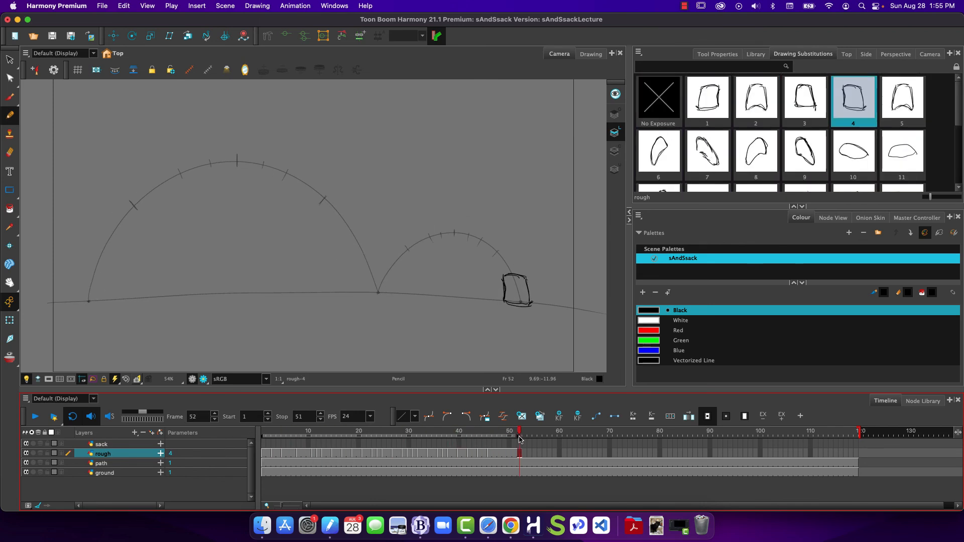
pyautogui.click(281, 416)
pyautogui.click(269, 437)
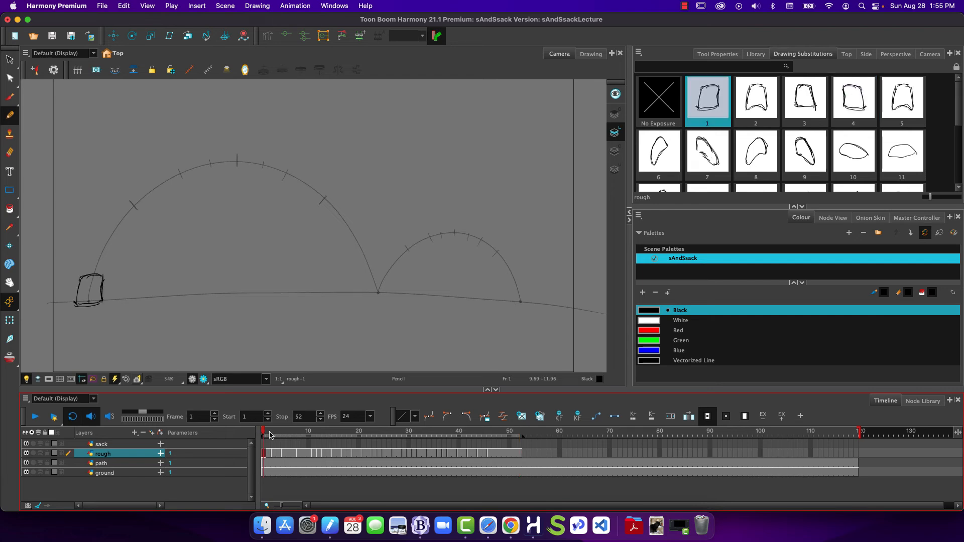
# - Trace the rough sack's outline in black at frame 1 of the sack layer with the size 5 pencil
pyautogui.moveTo(265, 450); pyautogui.dragTo(265, 443)
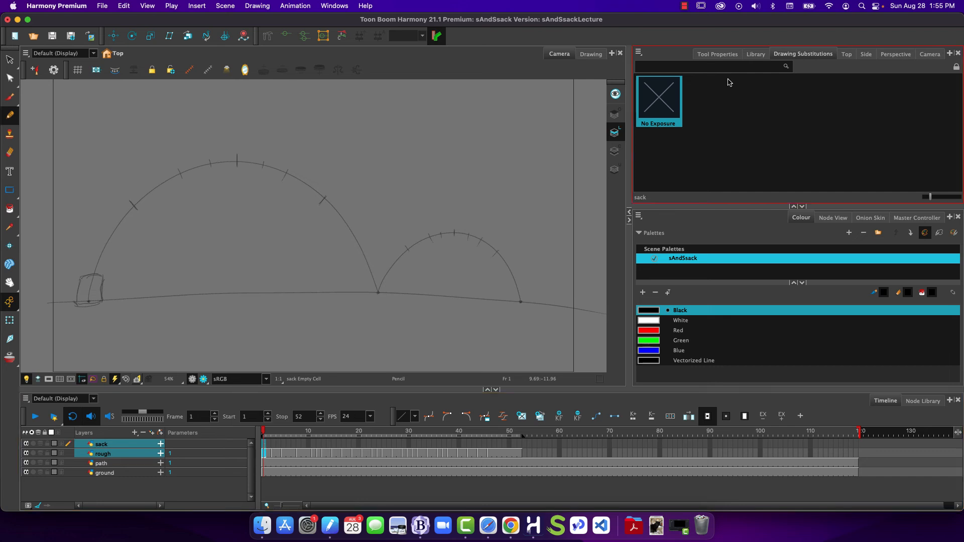
pyautogui.click(717, 54)
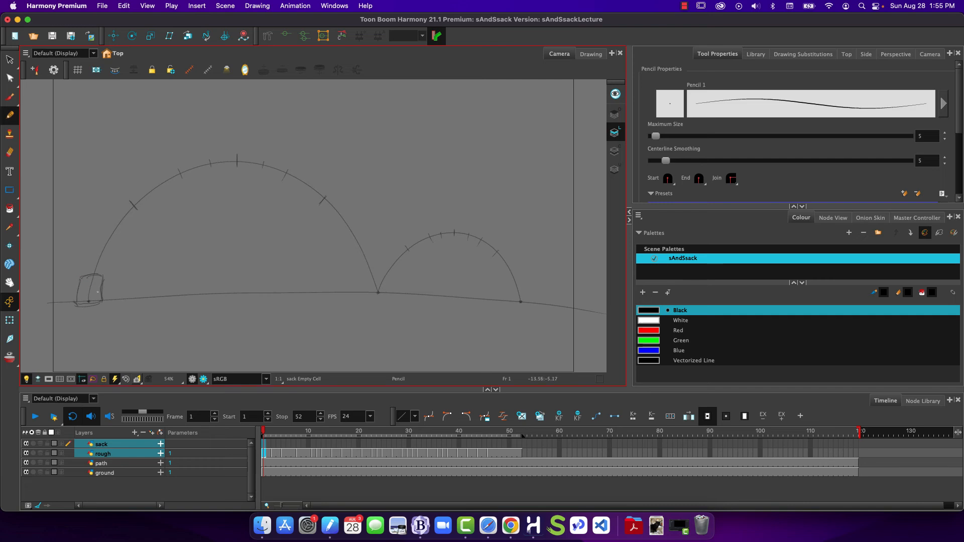
pyautogui.click(264, 444)
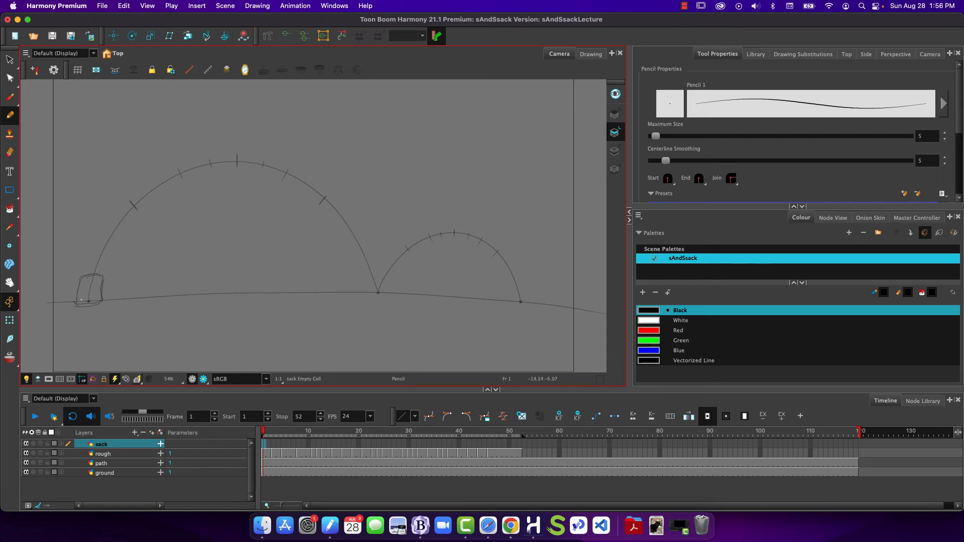
pyautogui.scroll(5, 81, 300)
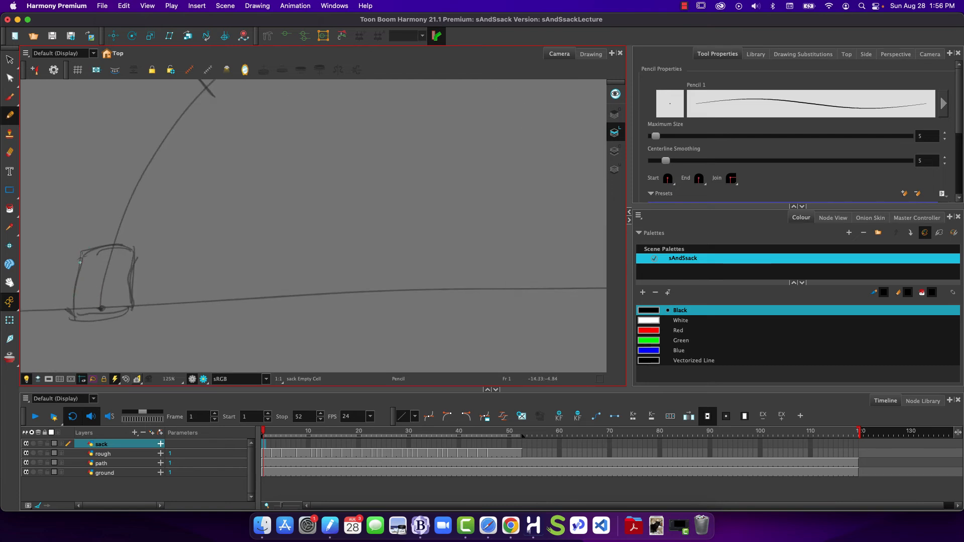
pyautogui.moveTo(81, 252); pyautogui.dragTo(79, 280)
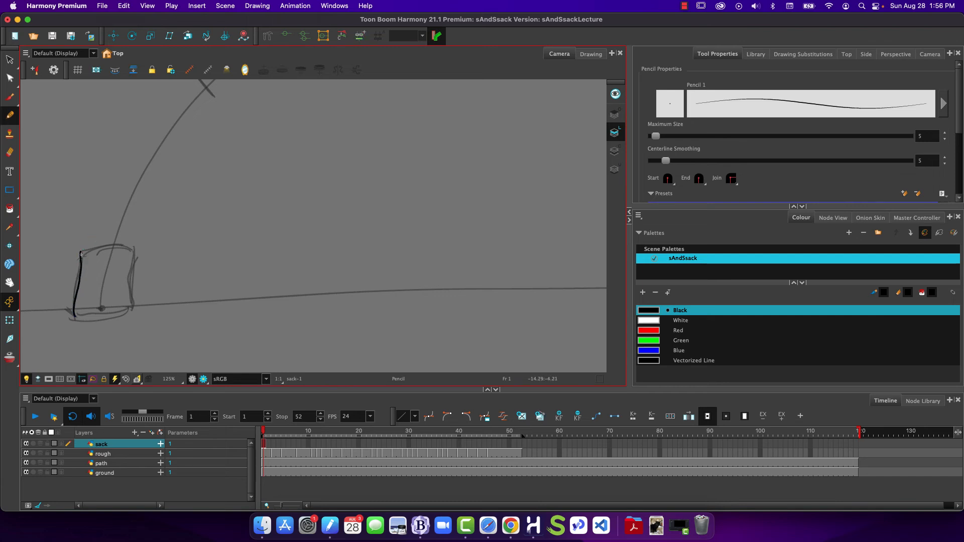
pyautogui.moveTo(85, 250)
pyautogui.mouseDown()
pyautogui.moveTo(135, 252)
pyautogui.moveTo(131, 294)
pyautogui.mouseUp()
pyautogui.moveTo(74, 317); pyautogui.dragTo(130, 312)
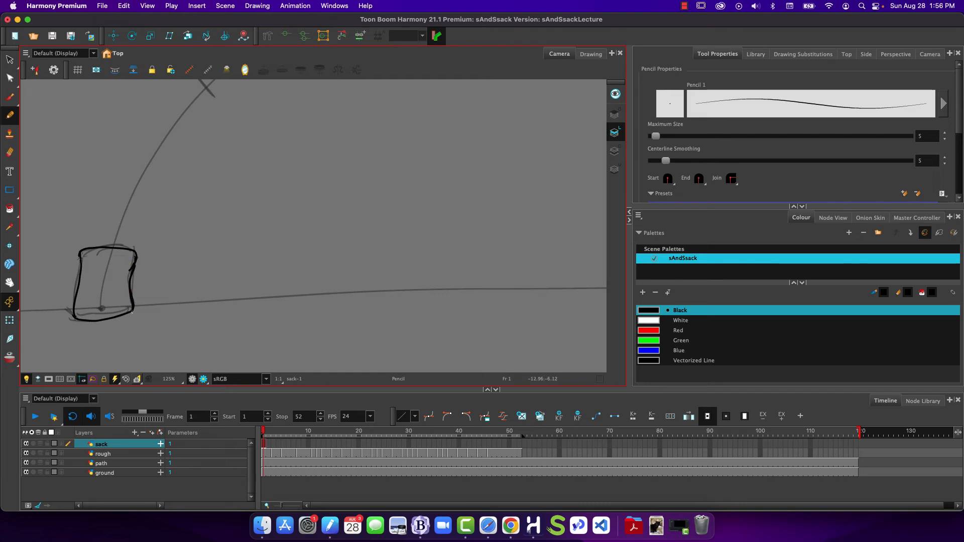
pyautogui.moveTo(80, 262); pyautogui.dragTo(75, 295)
# - Clean up the lower edge of the frame 1 sack outline by erasing stray line work and redrawing the curve into the corner
pyautogui.moveTo(96, 238)
pyautogui.mouseDown()
pyautogui.moveTo(172, 194)
pyautogui.moveTo(151, 216)
pyautogui.moveTo(133, 211)
pyautogui.moveTo(144, 188)
pyautogui.moveTo(130, 234)
pyautogui.moveTo(252, 169)
pyautogui.mouseUp()
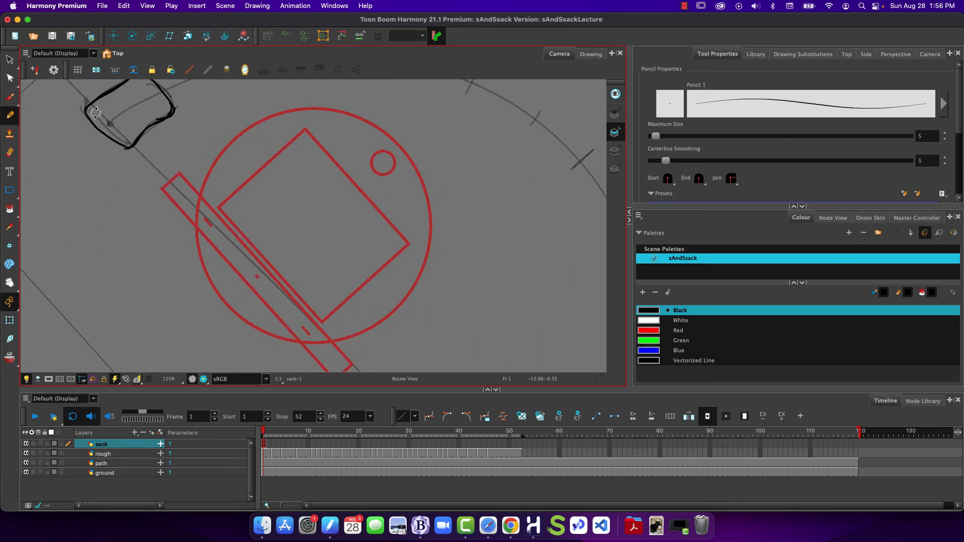
pyautogui.moveTo(87, 120); pyautogui.dragTo(116, 145)
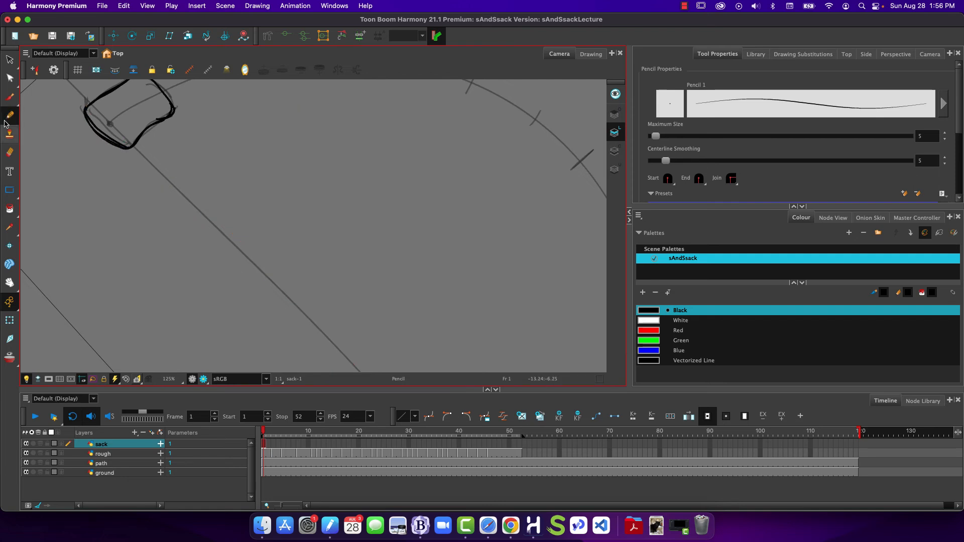
pyautogui.click(10, 152)
pyautogui.moveTo(94, 121); pyautogui.dragTo(130, 146)
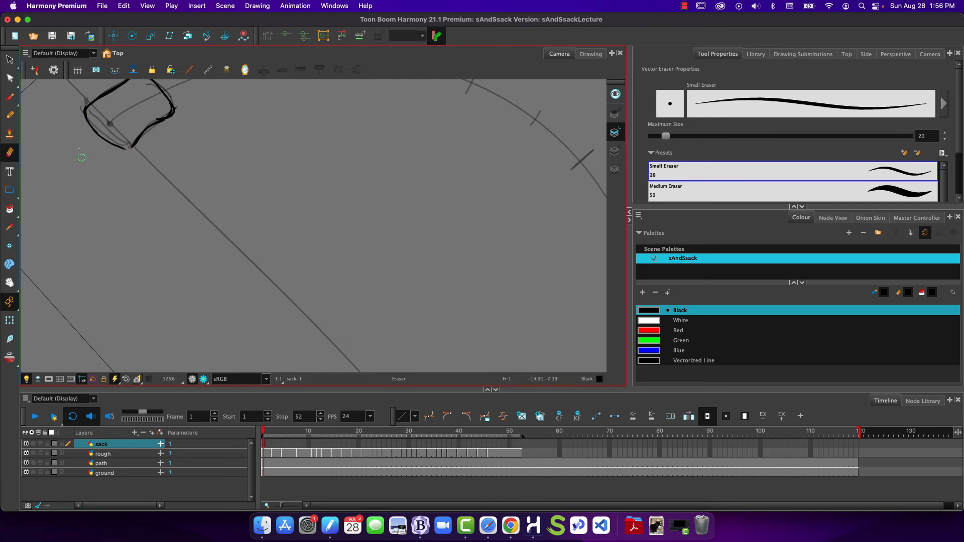
pyautogui.moveTo(94, 208); pyautogui.dragTo(151, 355)
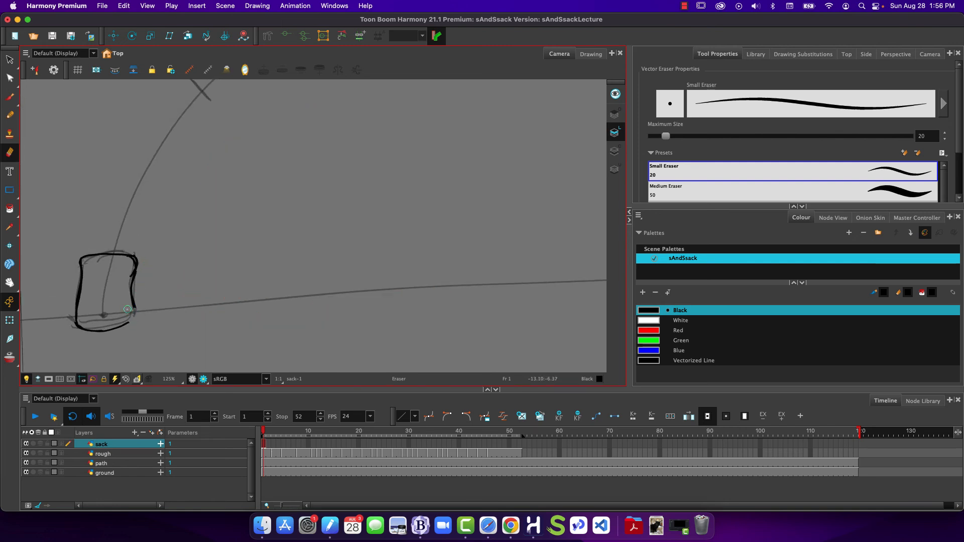
pyautogui.hotkey('alt', 'x')
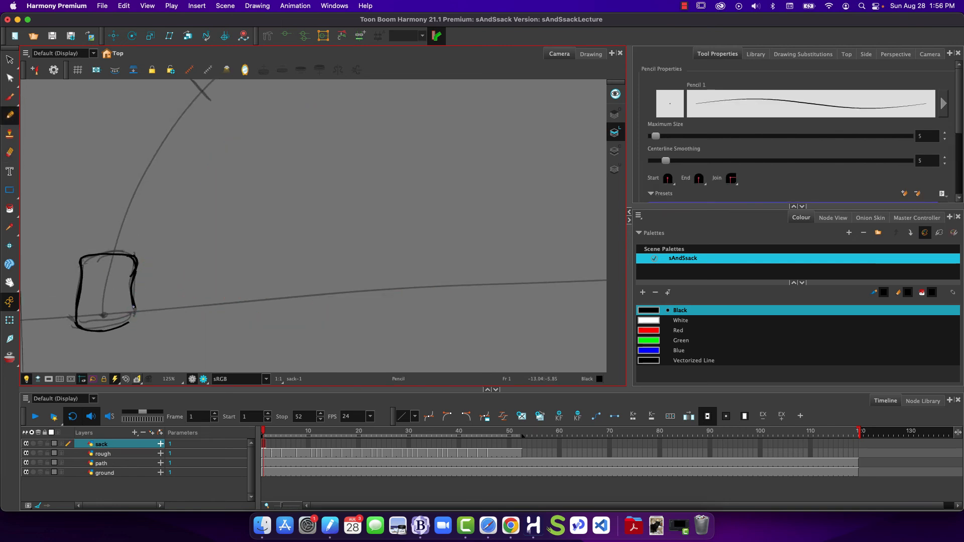
pyautogui.click(9, 152)
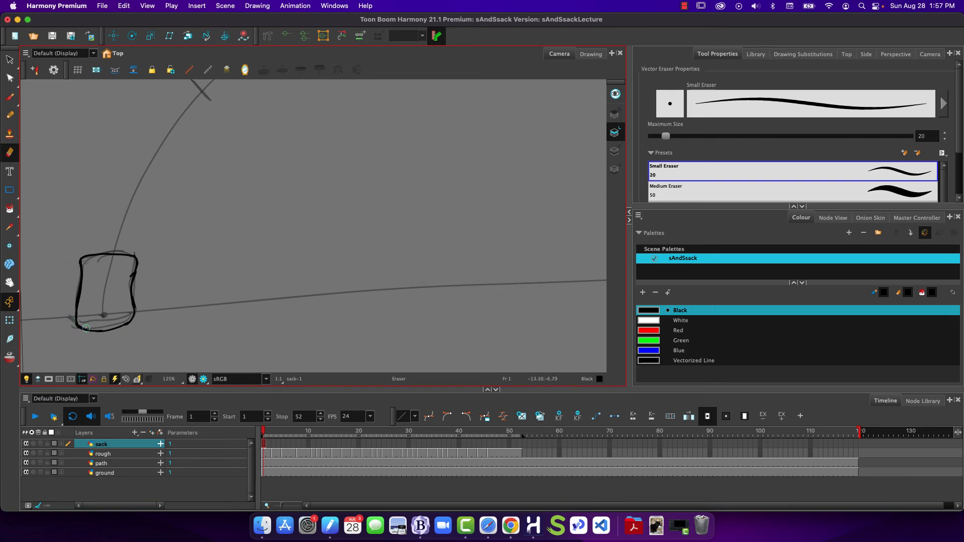
# - Add a dark purple colour with RGB 38, 0, 86 to the sAndSsack palette and name it lines
pyautogui.click(643, 292)
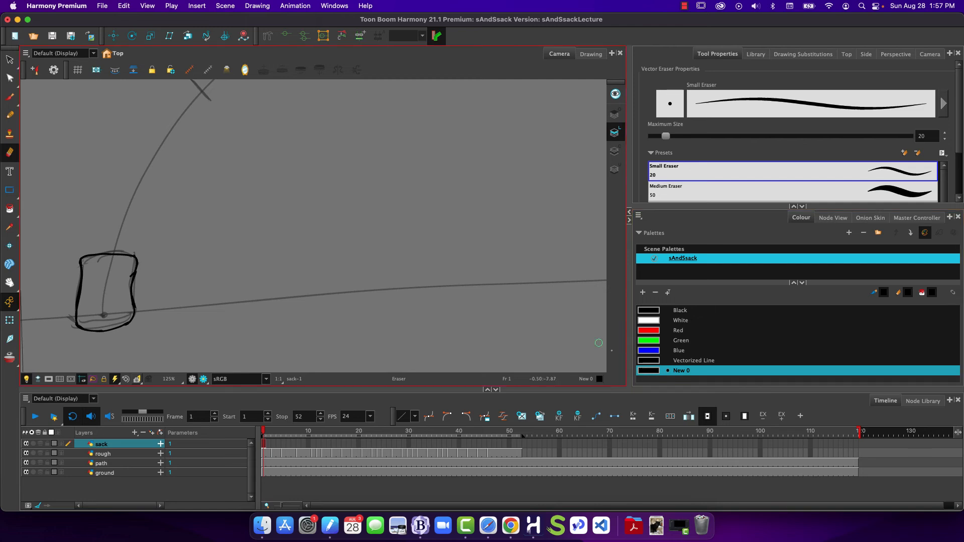
pyautogui.doubleClick(647, 374)
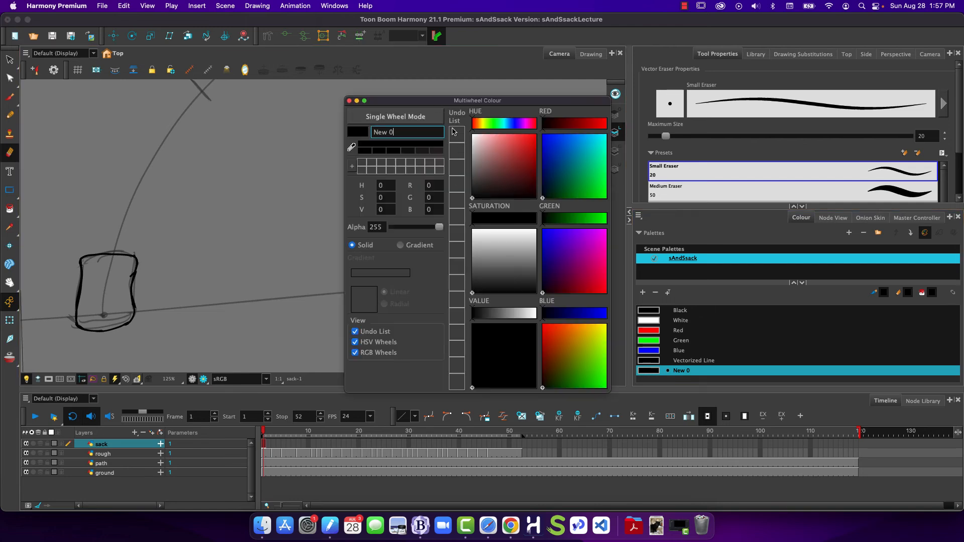
pyautogui.click(578, 245)
pyautogui.moveTo(578, 245); pyautogui.dragTo(552, 271)
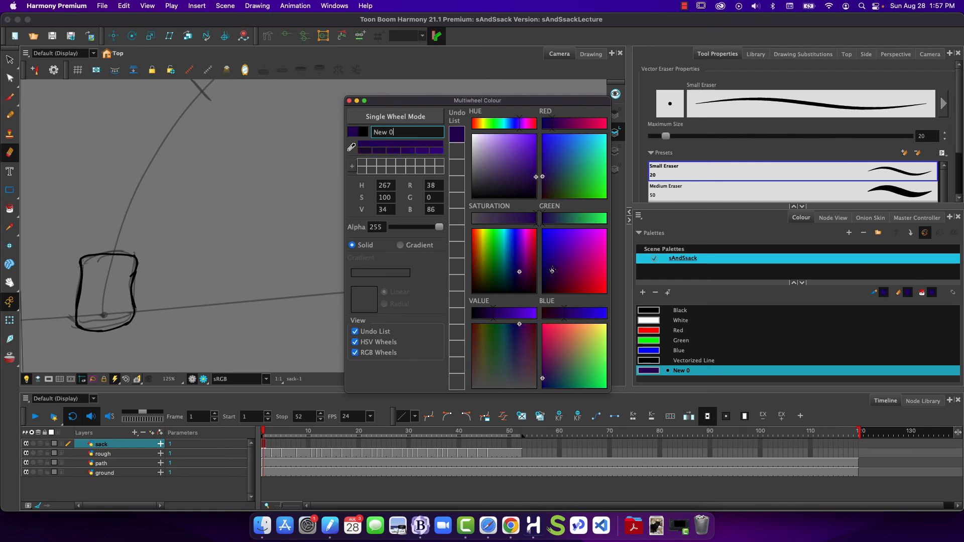
pyautogui.doubleClick(396, 132)
pyautogui.write('lines')
pyautogui.click(349, 101)
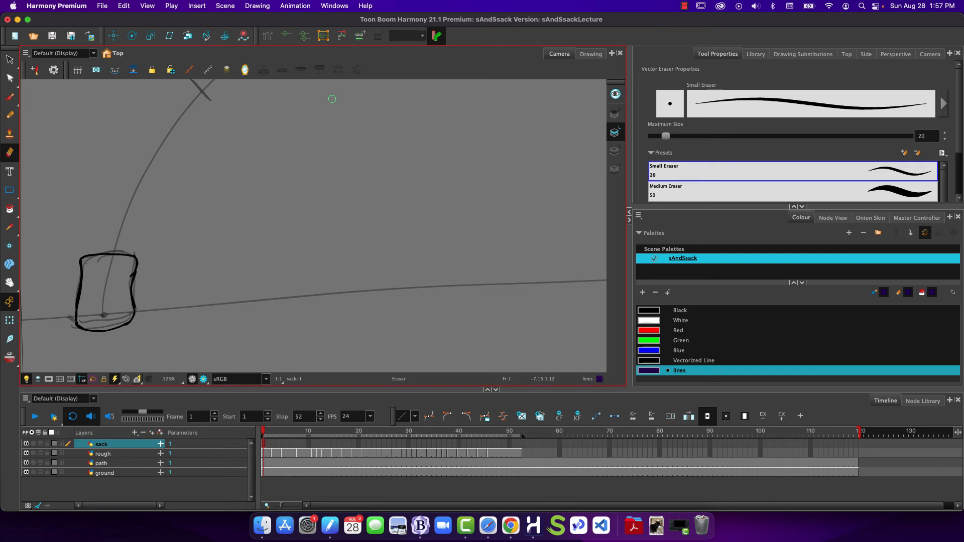
# - Select the whole sack outline at frame 1 and recolour it with the lines swatch
pyautogui.hotkey('alt', 's')
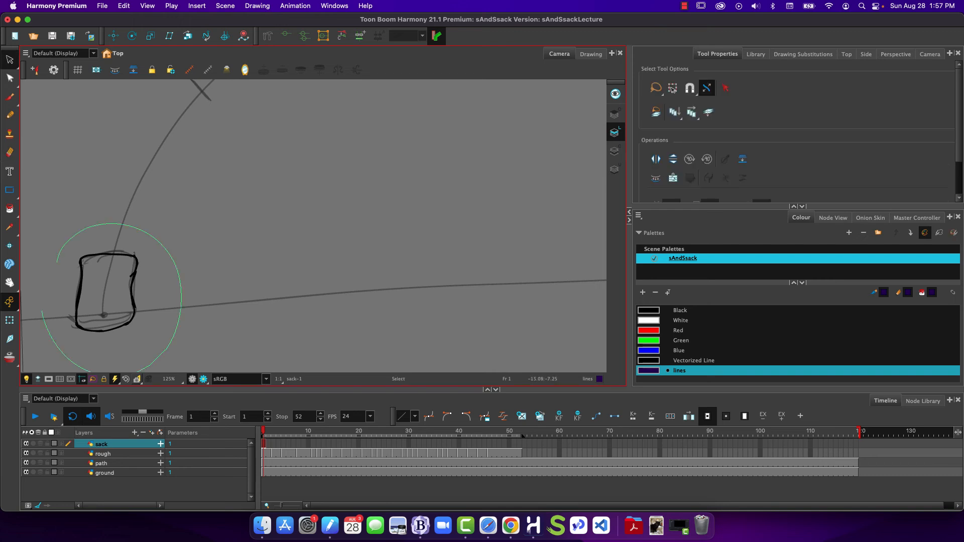
pyautogui.moveTo(41, 311); pyautogui.dragTo(49, 275)
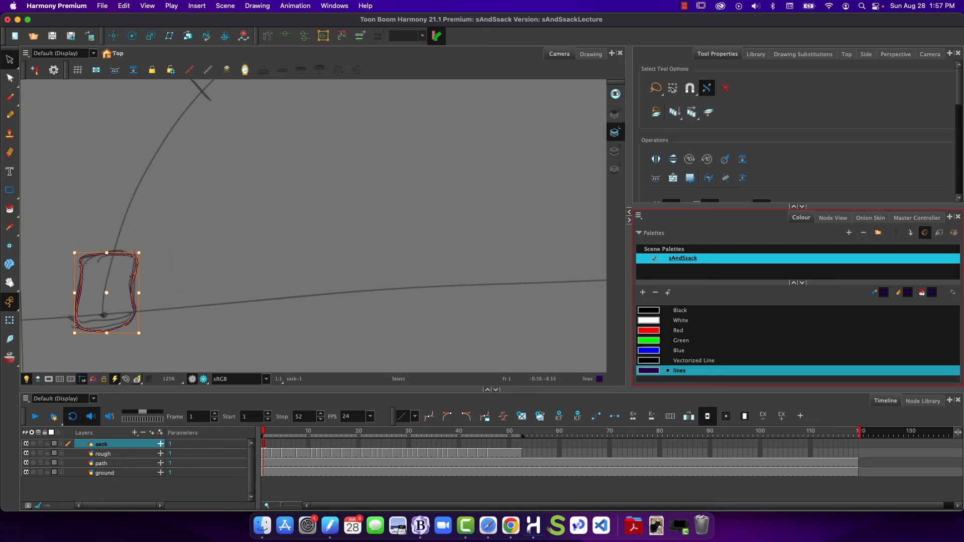
pyautogui.click(292, 221)
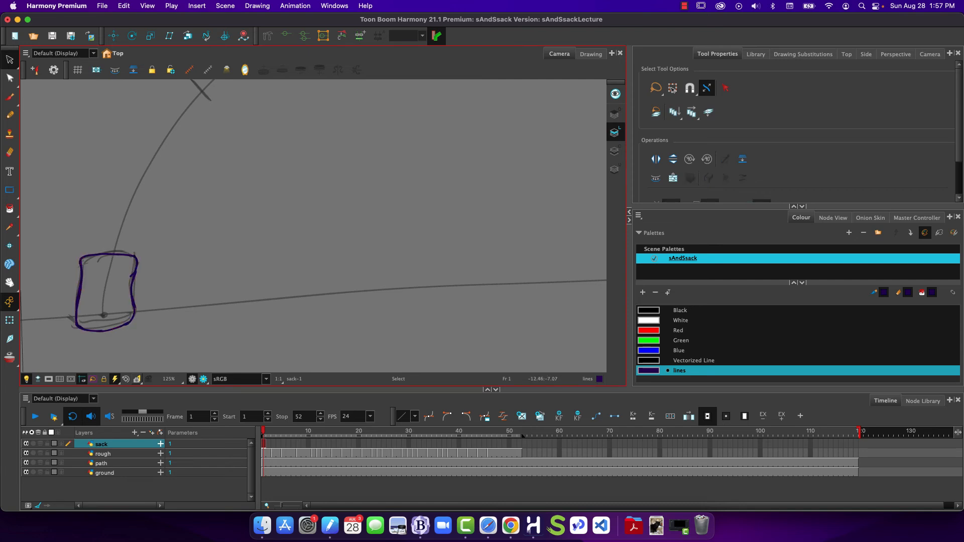
# - Trace the leaning rough sack at frame 3 of the sack layer in the lines colour, adding an inward crease on its back edge
pyautogui.click(273, 444)
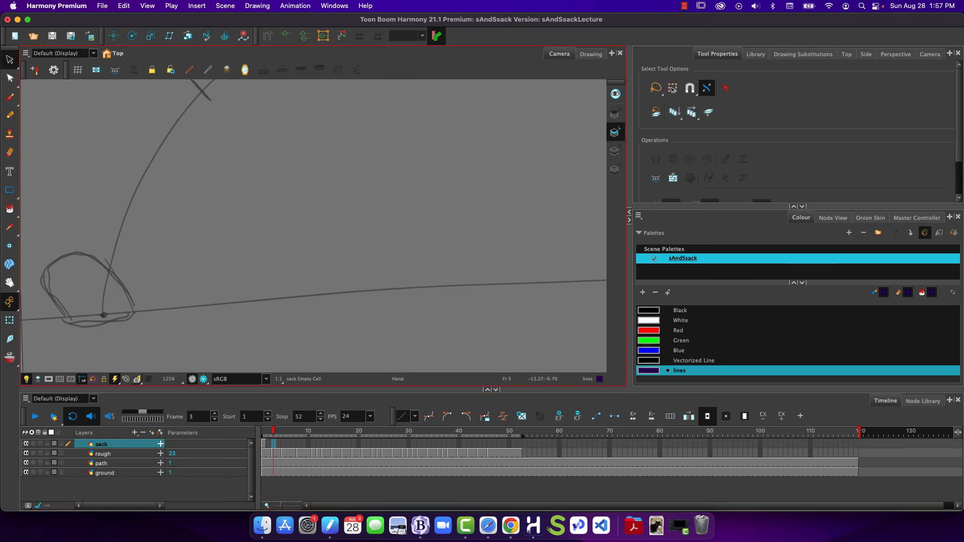
pyautogui.moveTo(121, 302)
pyautogui.mouseDown()
pyautogui.moveTo(304, 282)
pyautogui.moveTo(318, 292)
pyautogui.mouseUp()
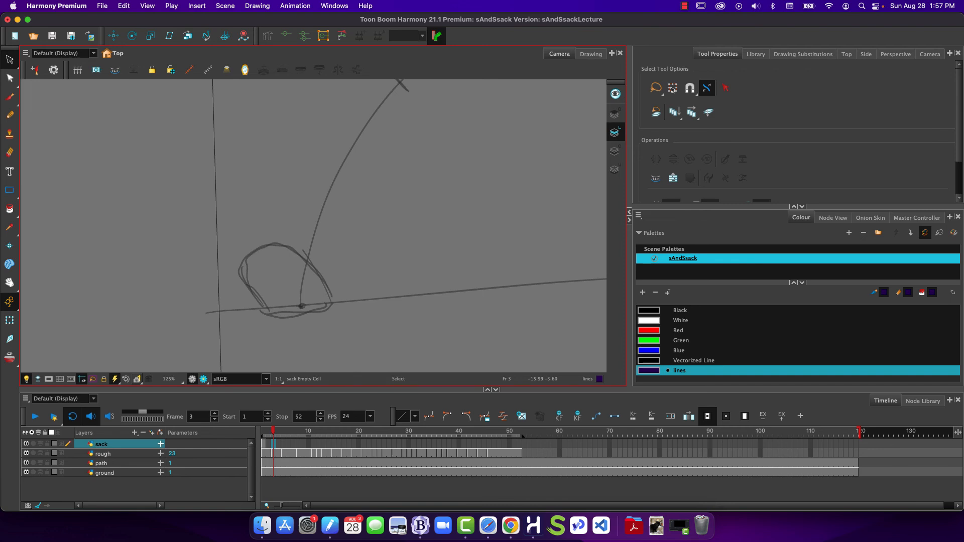
pyautogui.press('alt+super')
pyautogui.moveTo(227, 331); pyautogui.dragTo(199, 248)
pyautogui.hotkey('alt', 'x')
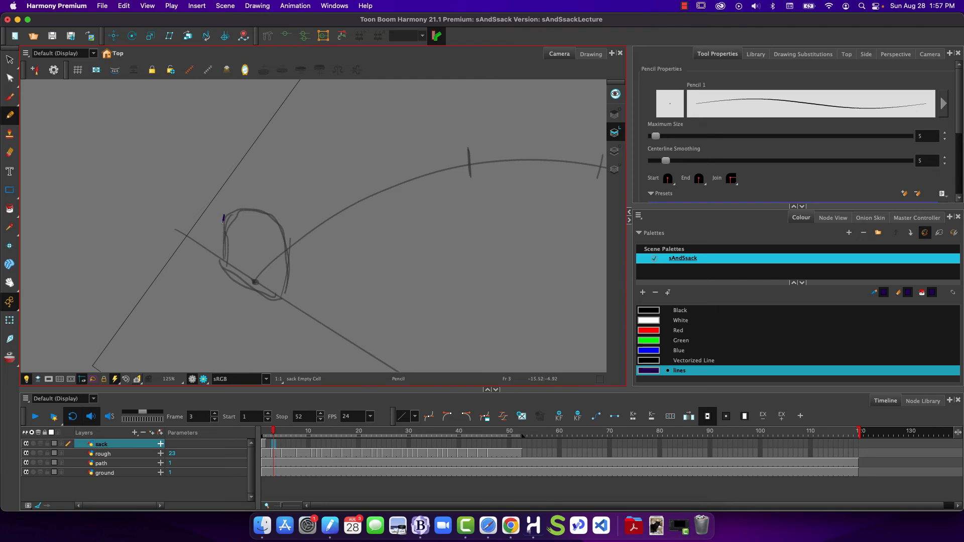
pyautogui.moveTo(223, 220)
pyautogui.mouseDown()
pyautogui.moveTo(221, 265)
pyautogui.moveTo(226, 241)
pyautogui.moveTo(241, 253)
pyautogui.mouseUp()
pyautogui.moveTo(223, 217)
pyautogui.mouseDown()
pyautogui.moveTo(248, 208)
pyautogui.moveTo(281, 230)
pyautogui.moveTo(283, 295)
pyautogui.mouseUp()
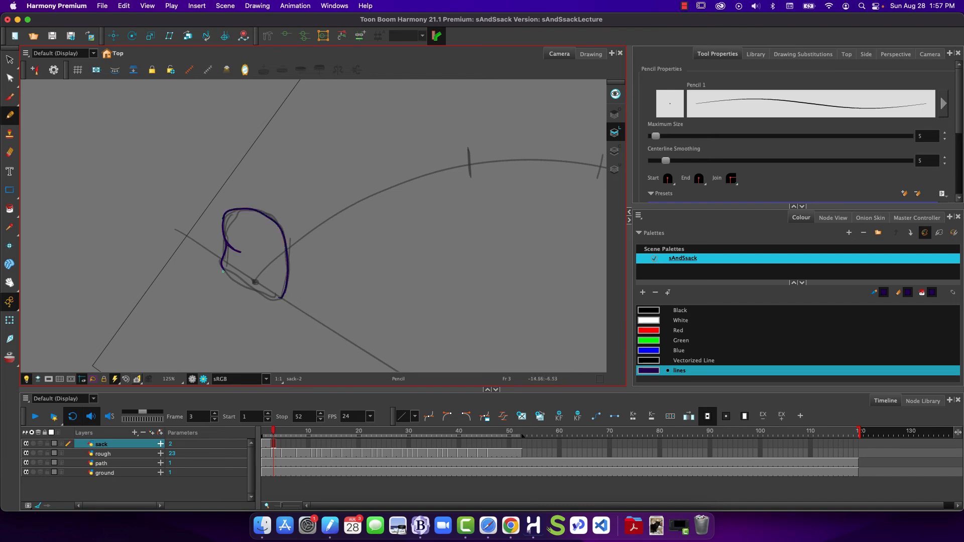
pyautogui.moveTo(223, 271)
pyautogui.mouseDown()
pyautogui.moveTo(233, 172)
pyautogui.moveTo(229, 222)
pyautogui.mouseUp()
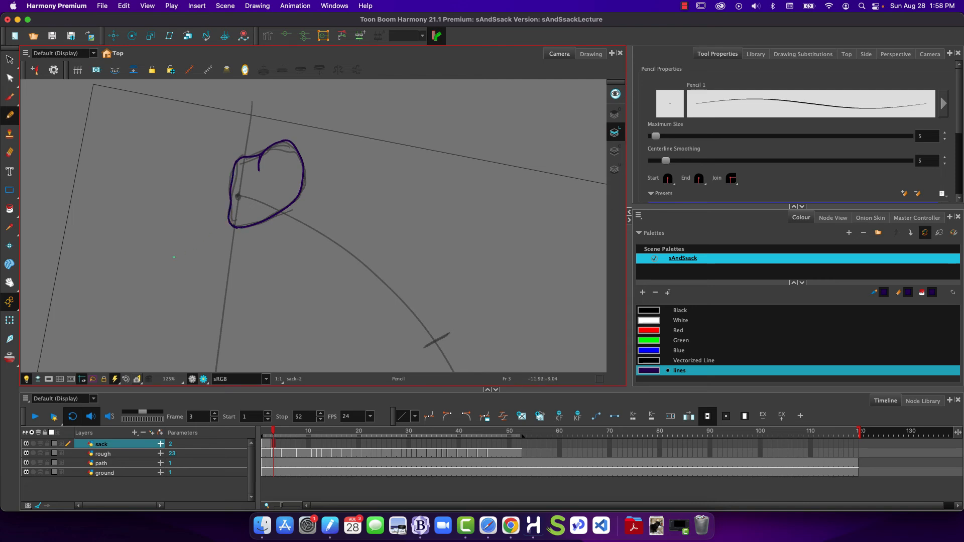
pyautogui.moveTo(281, 86)
pyautogui.mouseDown()
pyautogui.moveTo(167, 197)
pyautogui.moveTo(183, 297)
pyautogui.moveTo(178, 274)
pyautogui.mouseUp()
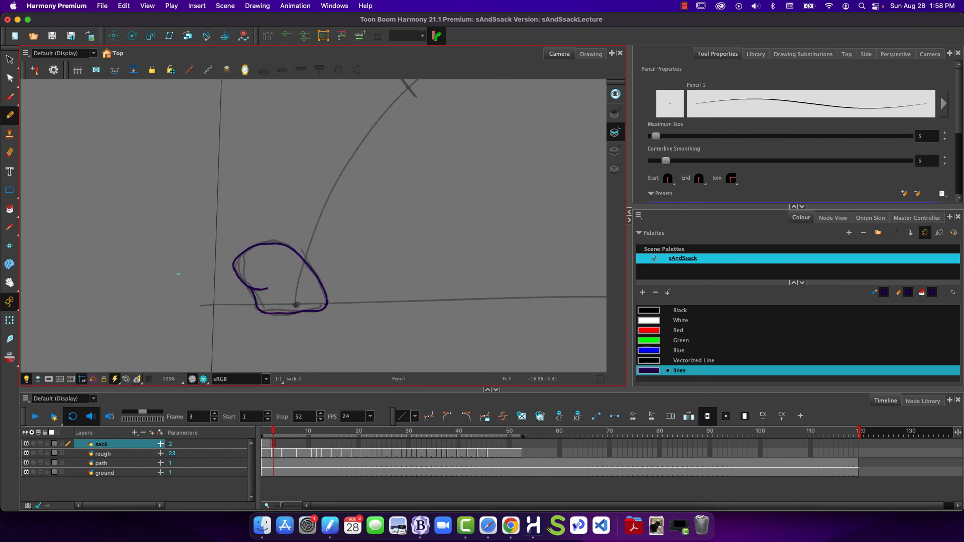
pyautogui.hotkey('shift', 'm')
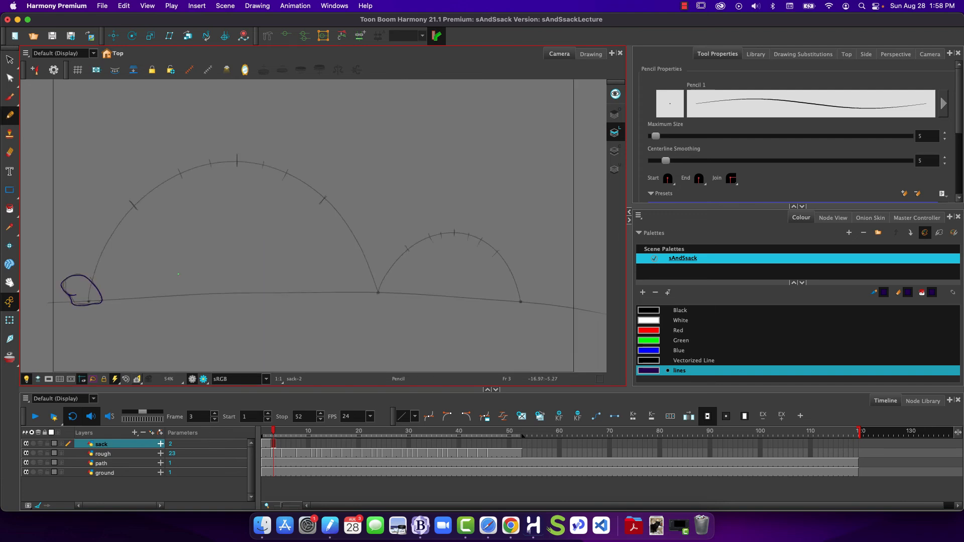
# - Flip back and forth between frames 2 and 3 to compare the first two clean sack drawings
pyautogui.press(',')
pyautogui.press('.')
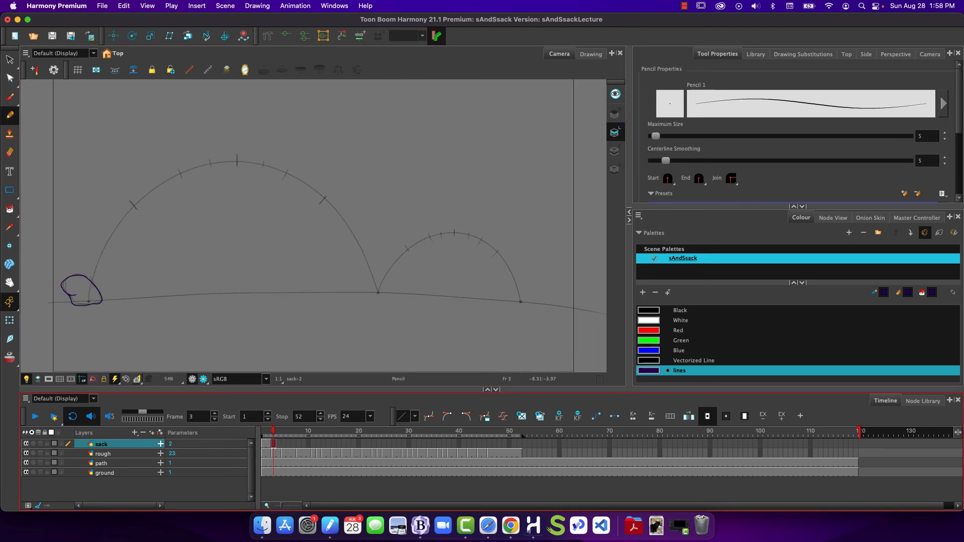
pyautogui.press(',')
pyautogui.press('.')
pyautogui.press(',')
pyautogui.press('.')
pyautogui.press(',')
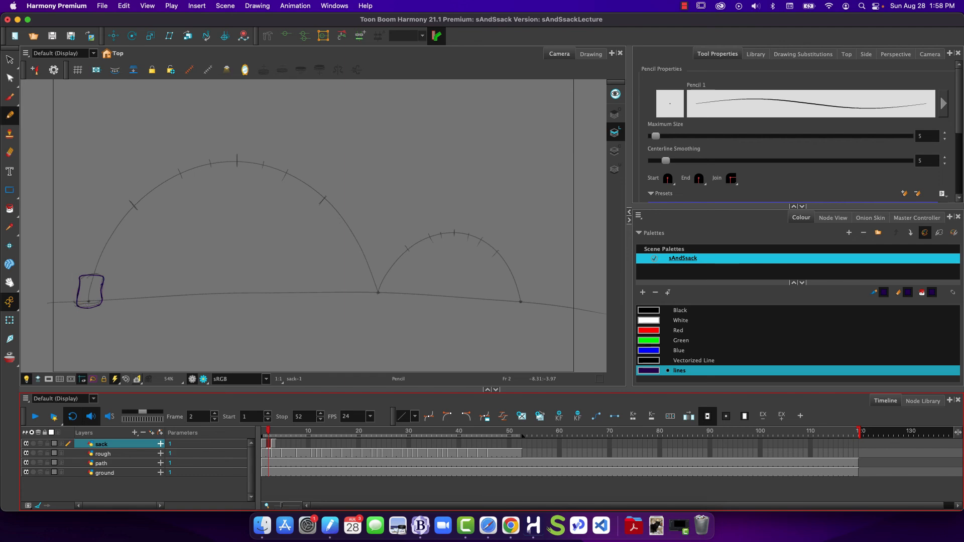
pyautogui.press('.')
pyautogui.press(',')
pyautogui.press('.')
pyautogui.press(',')
pyautogui.press('.')
pyautogui.press(',')
pyautogui.press('.')
pyautogui.press(',')
pyautogui.press('.')
pyautogui.press('.')
pyautogui.press(',')
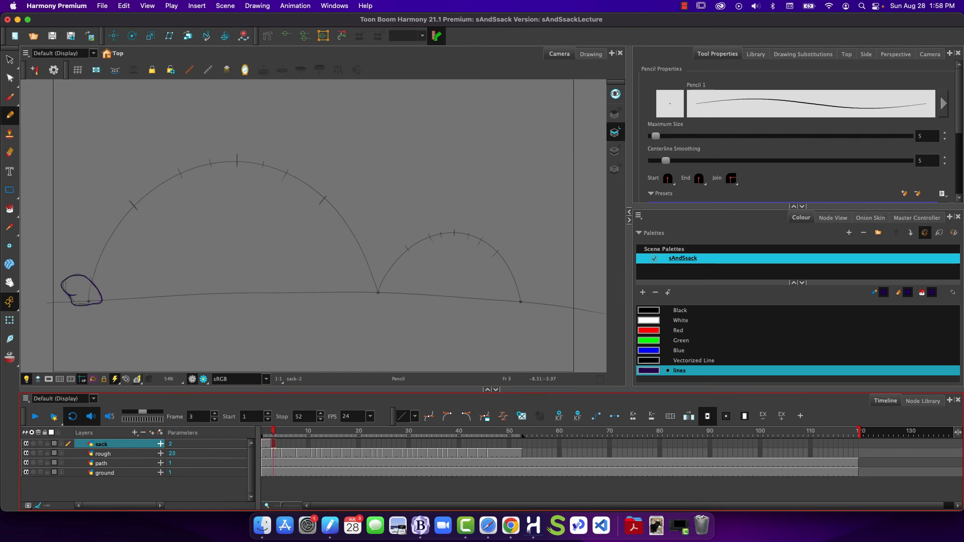
pyautogui.press(',')
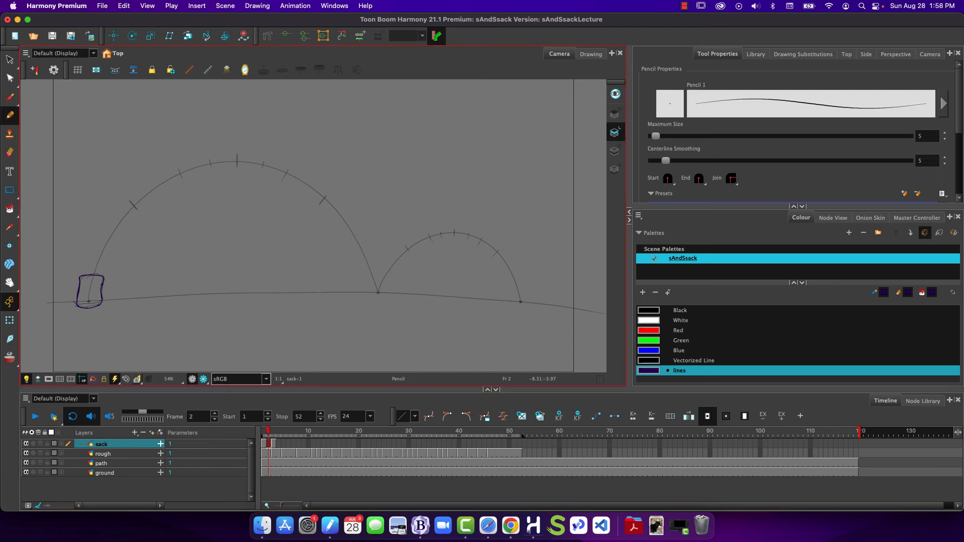
pyautogui.moveTo(295, 100); pyautogui.dragTo(214, 334)
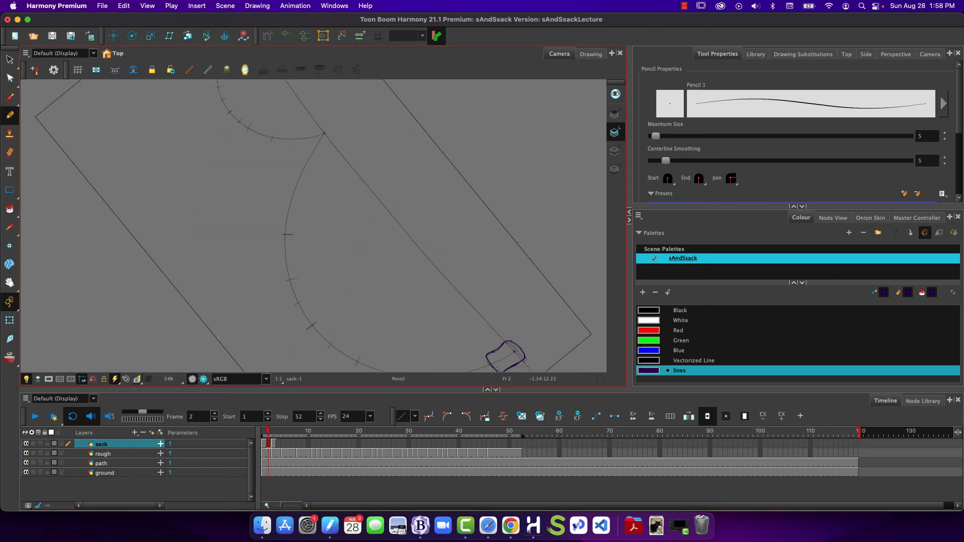
pyautogui.scroll(2, 213, 335)
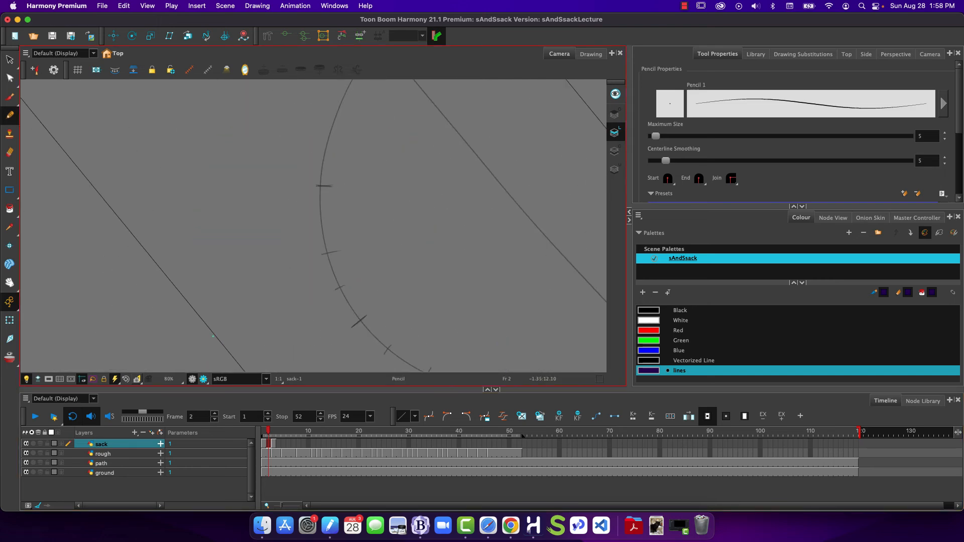
pyautogui.hotkey('shift', 'm')
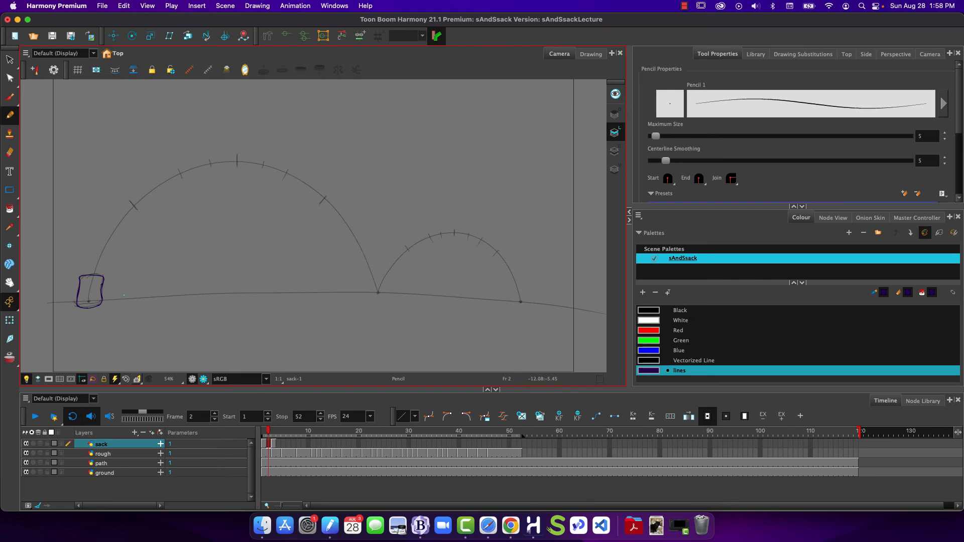
# - Start the clean sack at frame 5 of the sack layer with inward crease strokes on the underside of the rough shape
pyautogui.press('.')
pyautogui.press('.')
pyautogui.press('.')
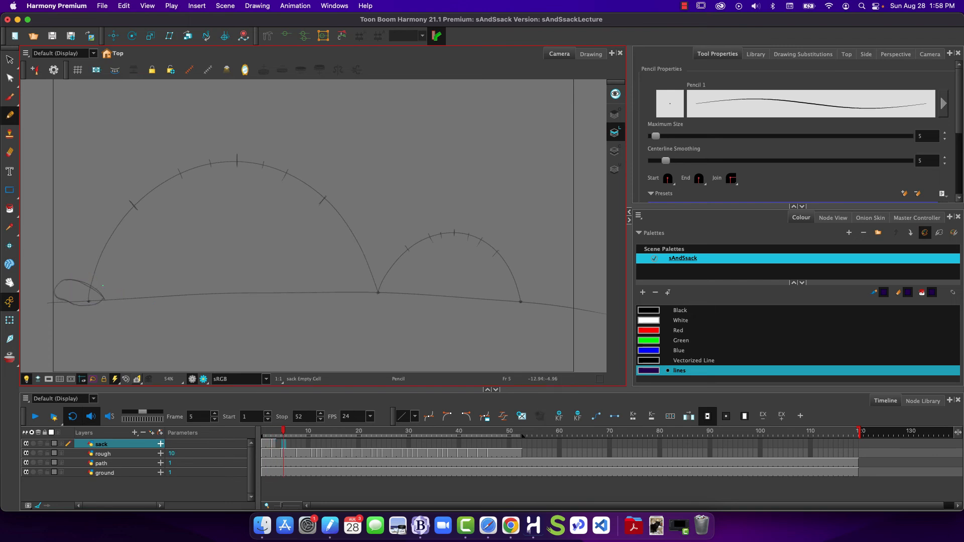
pyautogui.moveTo(106, 289)
pyautogui.mouseDown()
pyautogui.moveTo(293, 267)
pyautogui.moveTo(392, 271)
pyautogui.moveTo(380, 264)
pyautogui.mouseUp()
pyautogui.moveTo(163, 316)
pyautogui.mouseDown()
pyautogui.moveTo(143, 316)
pyautogui.moveTo(121, 297)
pyautogui.mouseUp()
pyautogui.scroll(5, 231, 279)
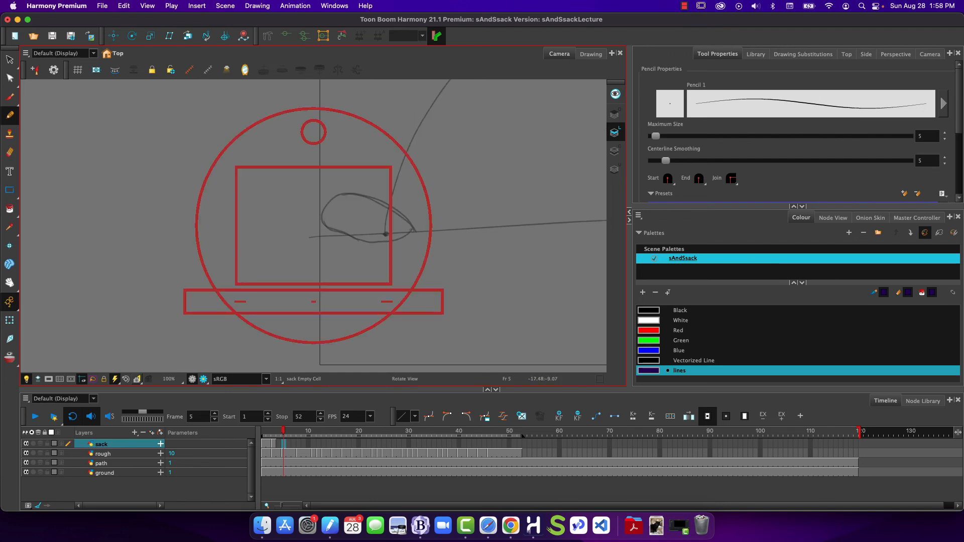
pyautogui.moveTo(281, 270)
pyautogui.mouseDown()
pyautogui.moveTo(268, 256)
pyautogui.moveTo(272, 191)
pyautogui.moveTo(266, 201)
pyautogui.mouseUp()
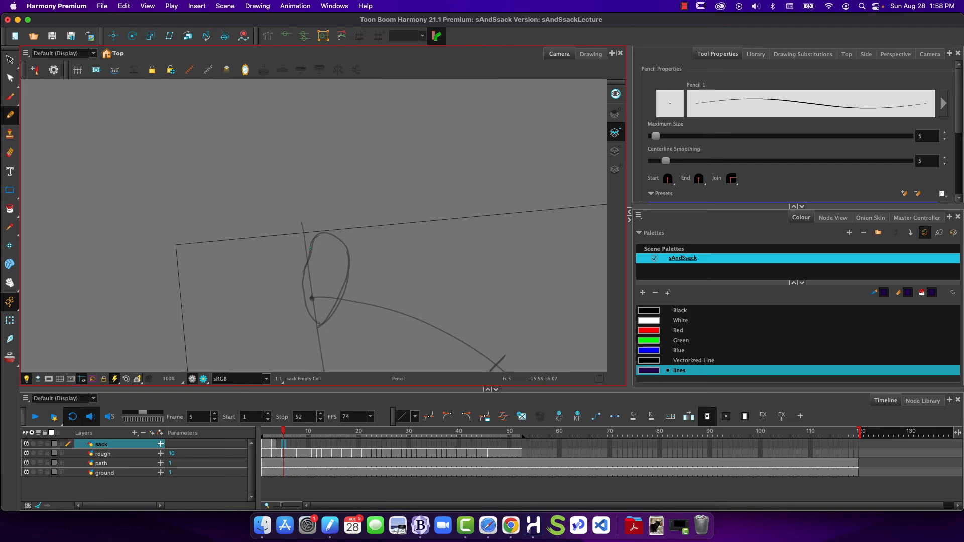
pyautogui.moveTo(310, 248); pyautogui.dragTo(323, 269)
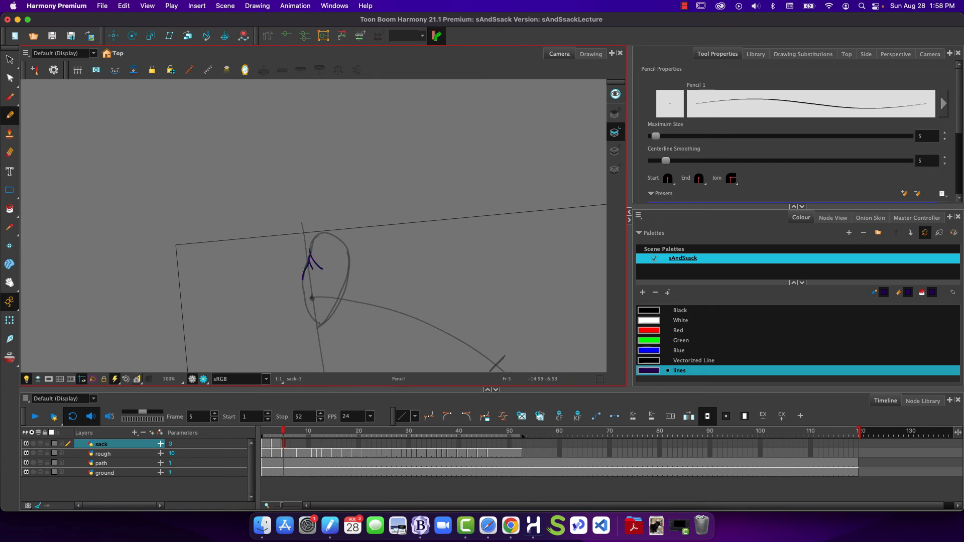
# - Complete the frame 5 sack outline over the rough drawing, redrawing the long side that runs to the pointed end
pyautogui.moveTo(303, 280); pyautogui.dragTo(313, 321)
pyautogui.moveTo(309, 251)
pyautogui.mouseDown()
pyautogui.moveTo(312, 237)
pyautogui.moveTo(336, 239)
pyautogui.moveTo(350, 267)
pyautogui.mouseUp()
pyautogui.moveTo(293, 284)
pyautogui.mouseDown()
pyautogui.moveTo(317, 287)
pyautogui.moveTo(370, 200)
pyautogui.moveTo(252, 218)
pyautogui.moveTo(269, 184)
pyautogui.moveTo(237, 222)
pyautogui.moveTo(273, 247)
pyautogui.mouseUp()
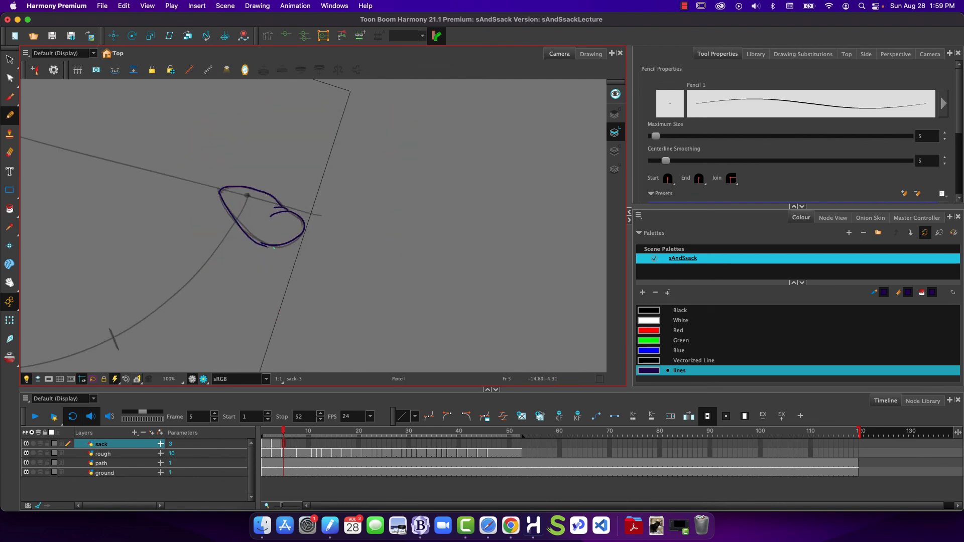
pyautogui.press('super+z')
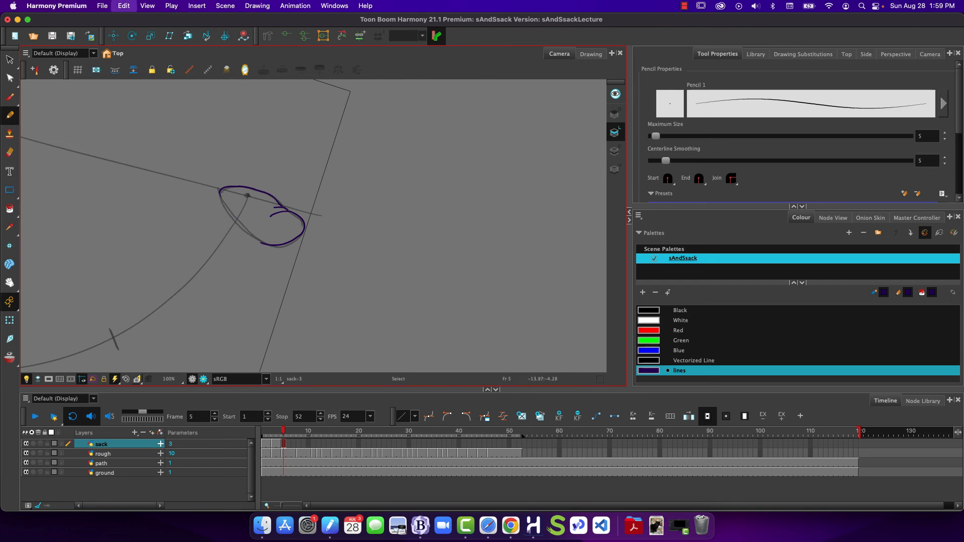
pyautogui.moveTo(224, 205)
pyautogui.mouseDown()
pyautogui.moveTo(255, 153)
pyautogui.moveTo(260, 203)
pyautogui.mouseUp()
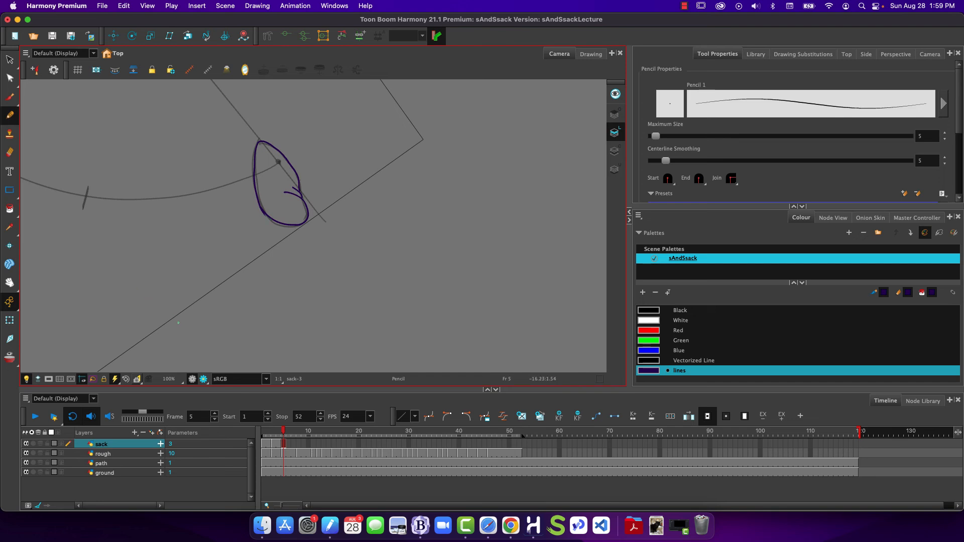
# - Flip back and forth through frames 5 to 9 to compare the clean frame 5 sack with the flatter rough sack at frame 8
pyautogui.click(299, 443)
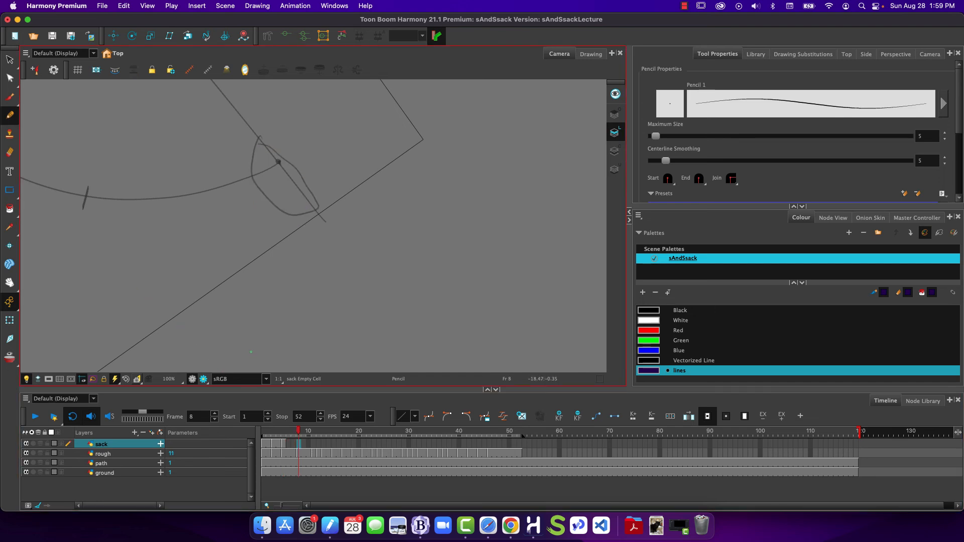
pyautogui.press('super+alt')
pyautogui.moveTo(231, 331)
pyautogui.mouseDown()
pyautogui.moveTo(215, 303)
pyautogui.moveTo(298, 101)
pyautogui.moveTo(280, 102)
pyautogui.mouseUp()
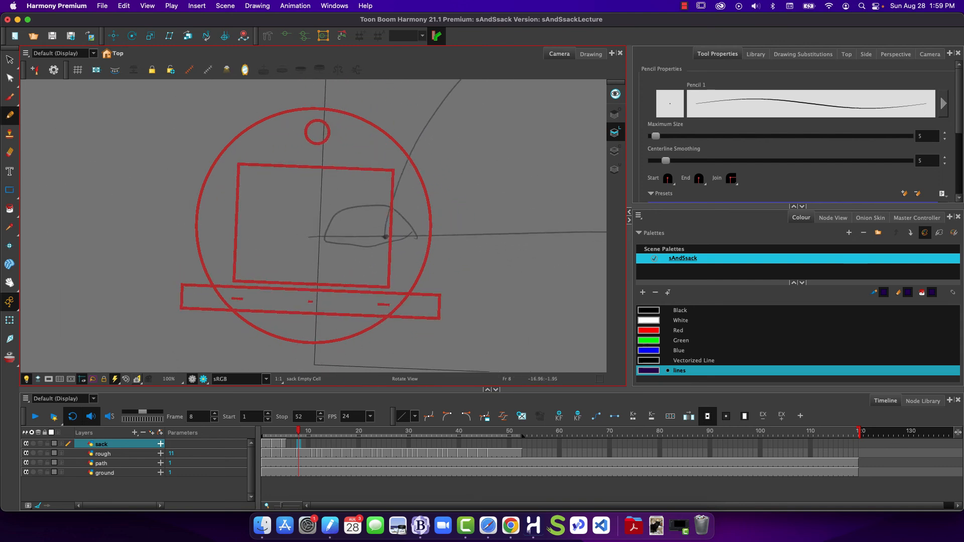
pyautogui.click(288, 443)
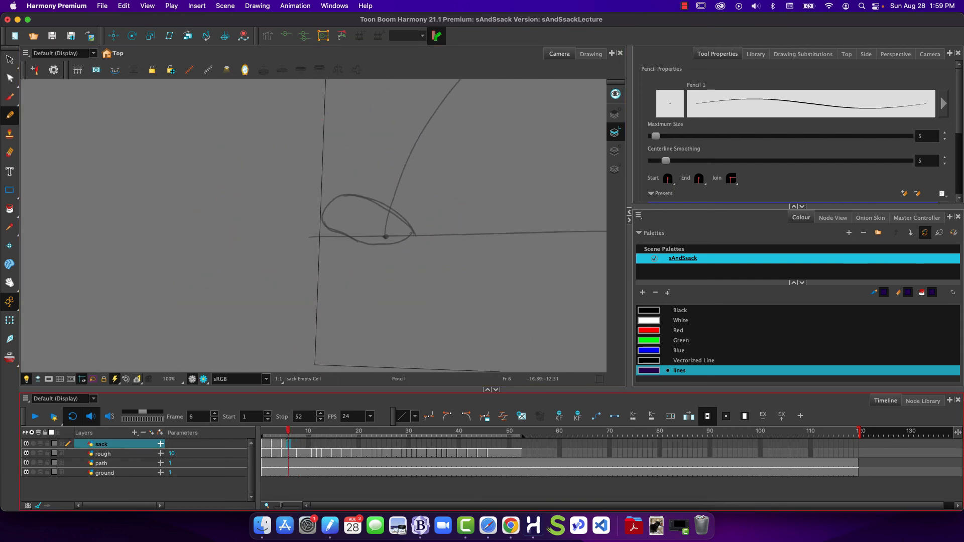
pyautogui.press('.')
pyautogui.press('.')
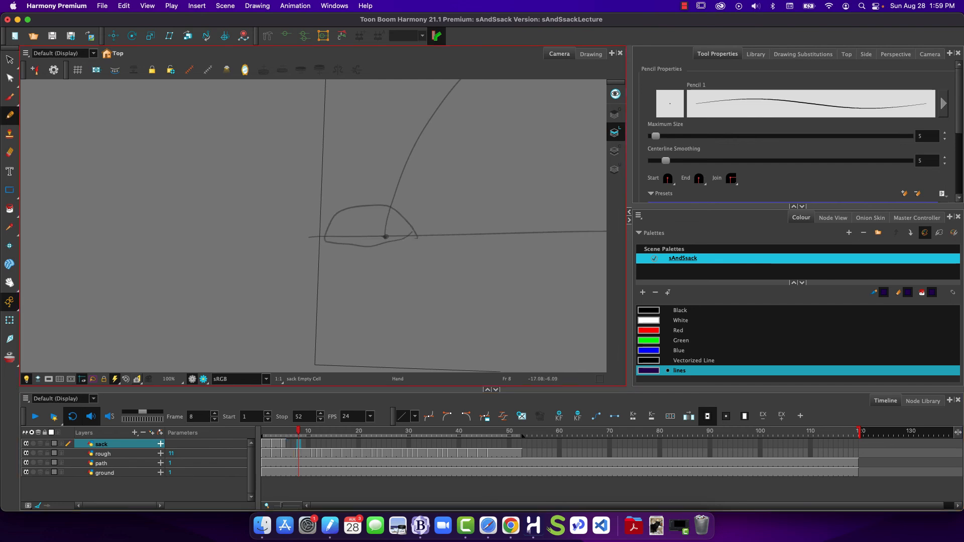
pyautogui.moveTo(284, 227)
pyautogui.mouseDown()
pyautogui.moveTo(236, 304)
pyautogui.moveTo(175, 346)
pyautogui.moveTo(117, 352)
pyautogui.moveTo(60, 319)
pyautogui.moveTo(72, 327)
pyautogui.mouseUp()
pyautogui.press('.')
pyautogui.press('.')
pyautogui.press('.')
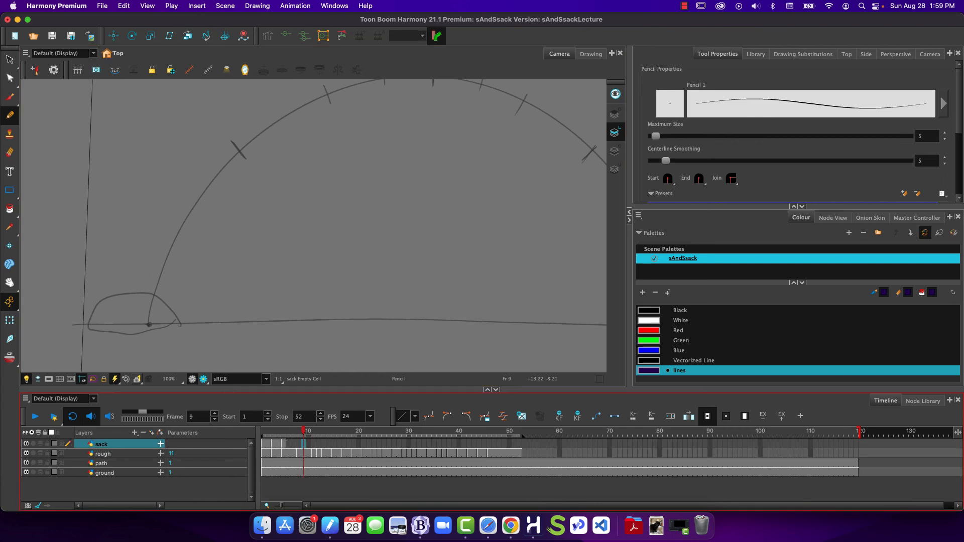
pyautogui.press(',')
pyautogui.press(',')
pyautogui.press(',')
pyautogui.press(',')
pyautogui.press(',')
pyautogui.press(',')
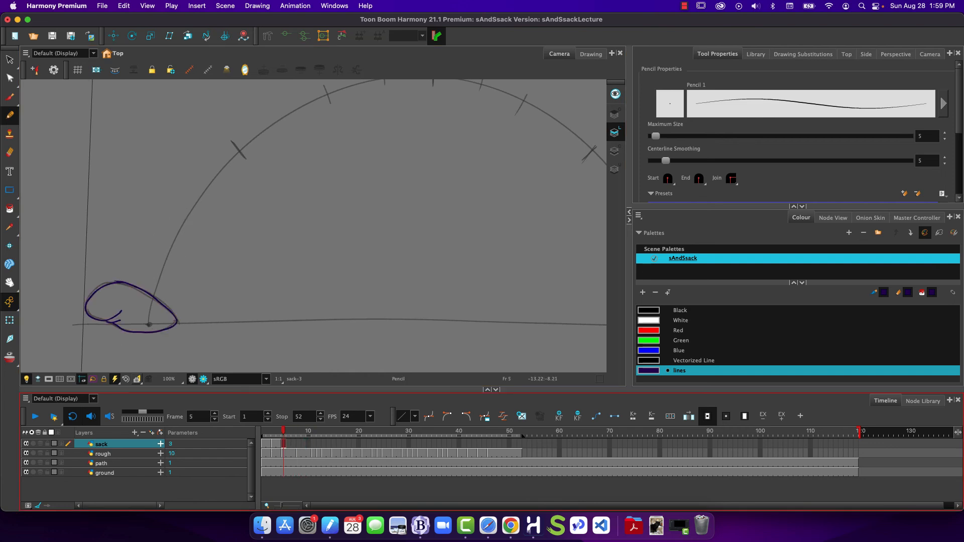
pyautogui.press('.')
pyautogui.press('.')
pyautogui.press('.')
pyautogui.press('.')
pyautogui.press('.')
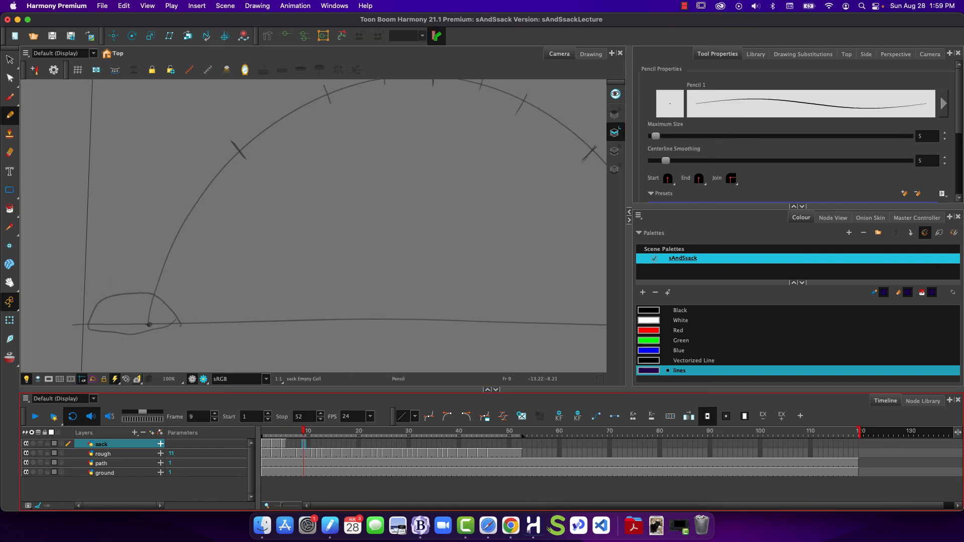
pyautogui.press(',')
pyautogui.press(',')
pyautogui.press(',')
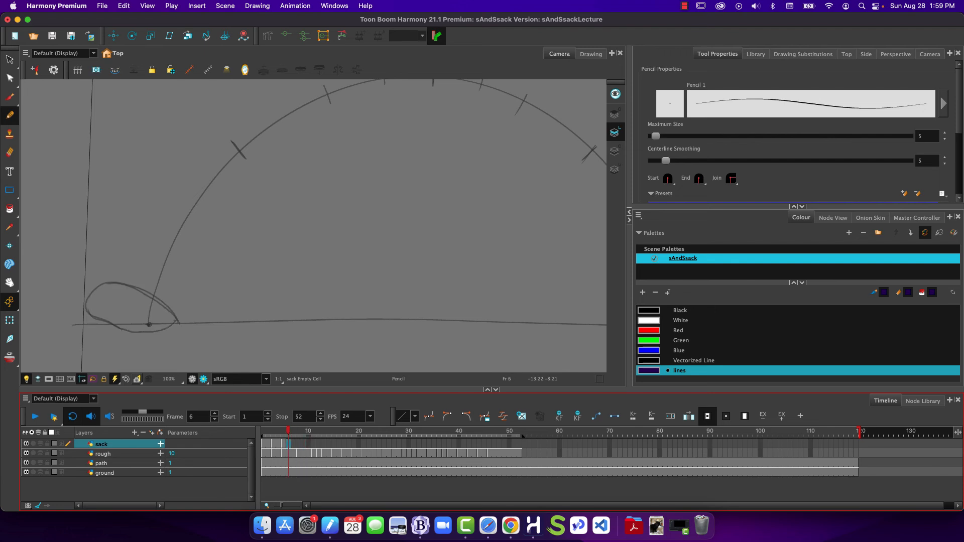
pyautogui.press('.')
pyautogui.press(',')
pyautogui.press('.')
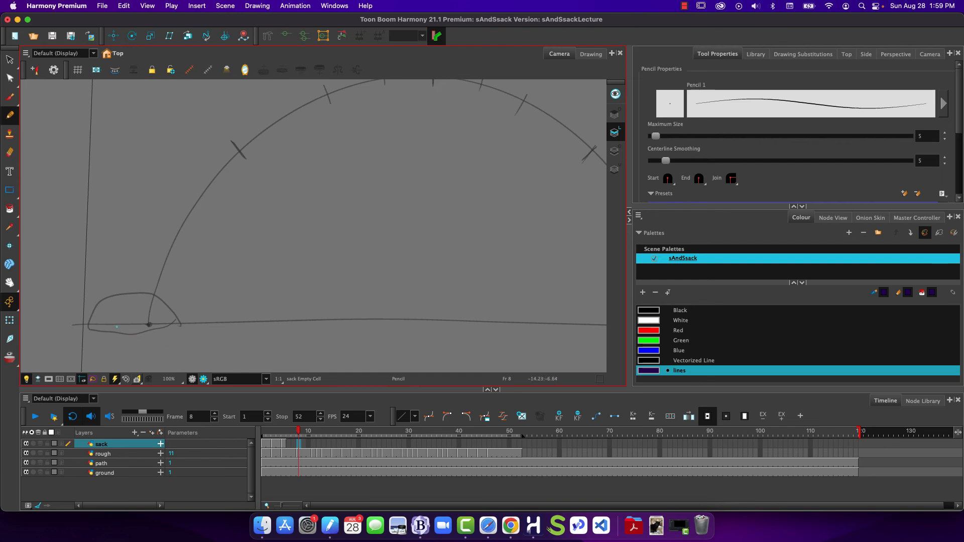
pyautogui.press(',')
pyautogui.press(',')
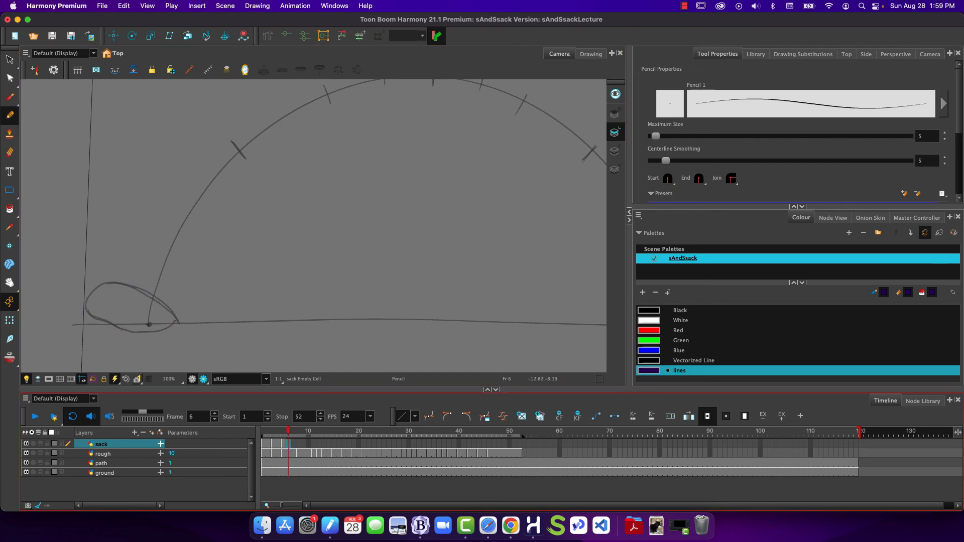
pyautogui.press(',')
pyautogui.press(',')
pyautogui.press(',')
pyautogui.press('.')
pyautogui.press('.')
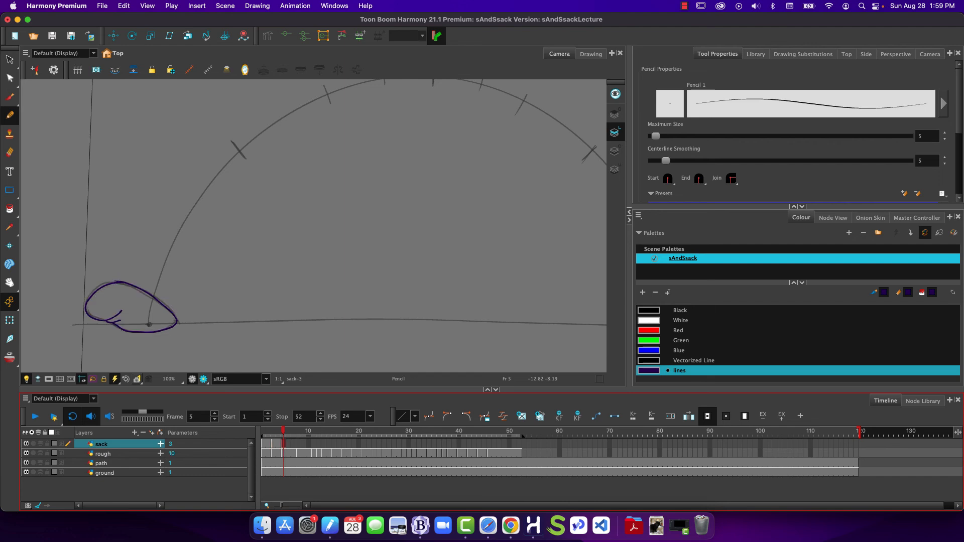
pyautogui.press('.')
pyautogui.press('.')
pyautogui.press('.')
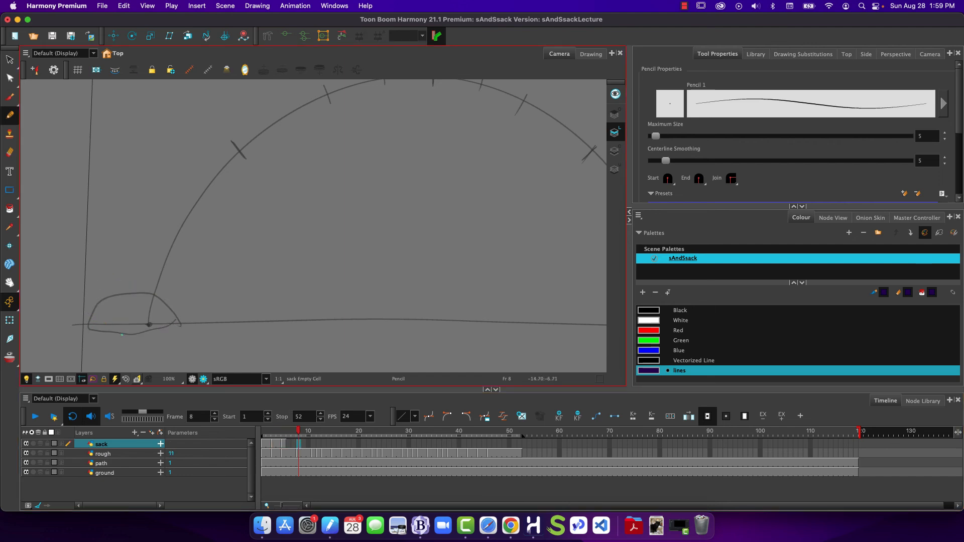
# - Trace the squashed rough sack at frame 8 of the sack layer in the lines colour, adding small creases along its underside
pyautogui.moveTo(155, 303)
pyautogui.mouseDown()
pyautogui.moveTo(169, 327)
pyautogui.moveTo(156, 308)
pyautogui.moveTo(166, 127)
pyautogui.mouseUp()
pyautogui.moveTo(126, 157); pyautogui.dragTo(264, 284)
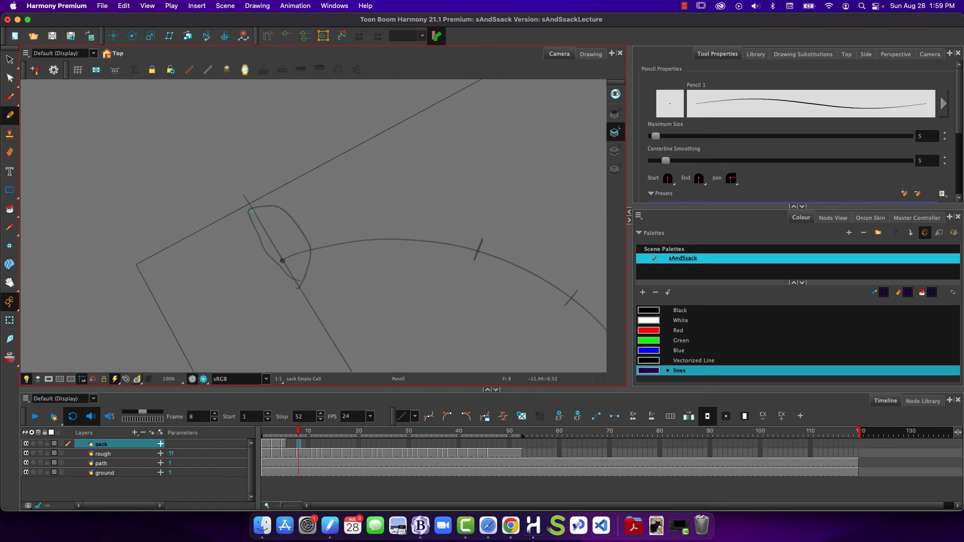
pyautogui.moveTo(251, 209); pyautogui.dragTo(292, 282)
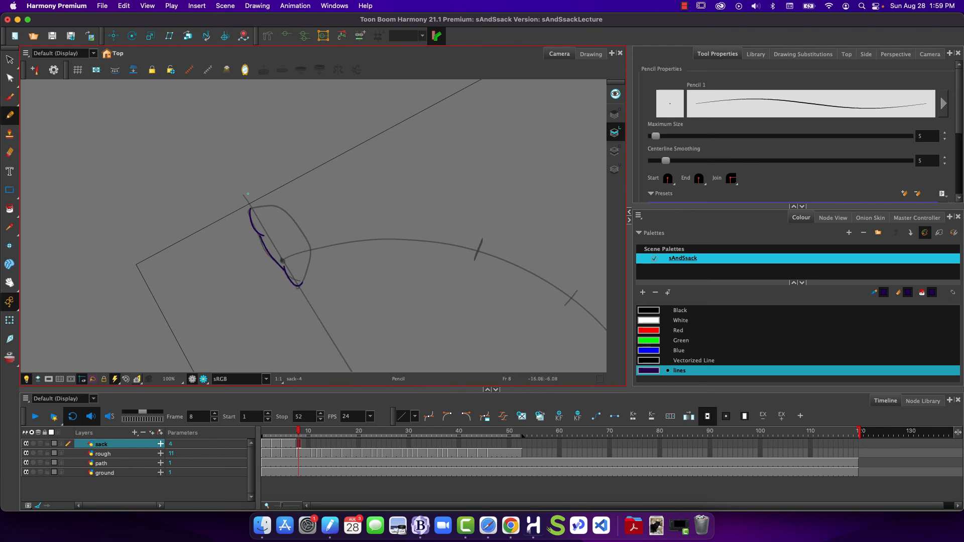
pyautogui.moveTo(293, 226)
pyautogui.mouseDown()
pyautogui.moveTo(307, 206)
pyautogui.moveTo(319, 246)
pyautogui.moveTo(351, 188)
pyautogui.moveTo(325, 215)
pyautogui.moveTo(323, 234)
pyautogui.mouseUp()
pyautogui.press('super+z')
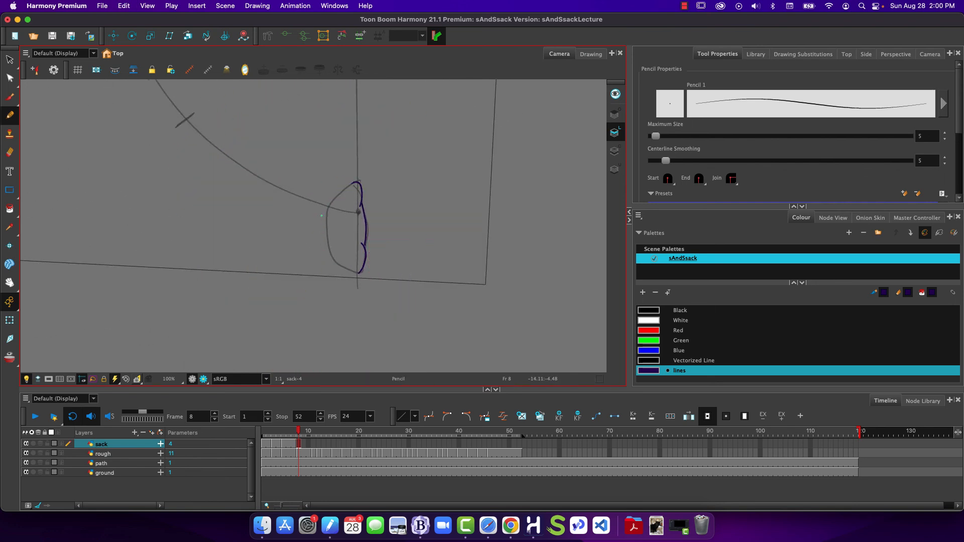
pyautogui.moveTo(347, 187)
pyautogui.mouseDown()
pyautogui.moveTo(331, 246)
pyautogui.moveTo(346, 271)
pyautogui.mouseUp()
pyautogui.hotkey('shift', 'm')
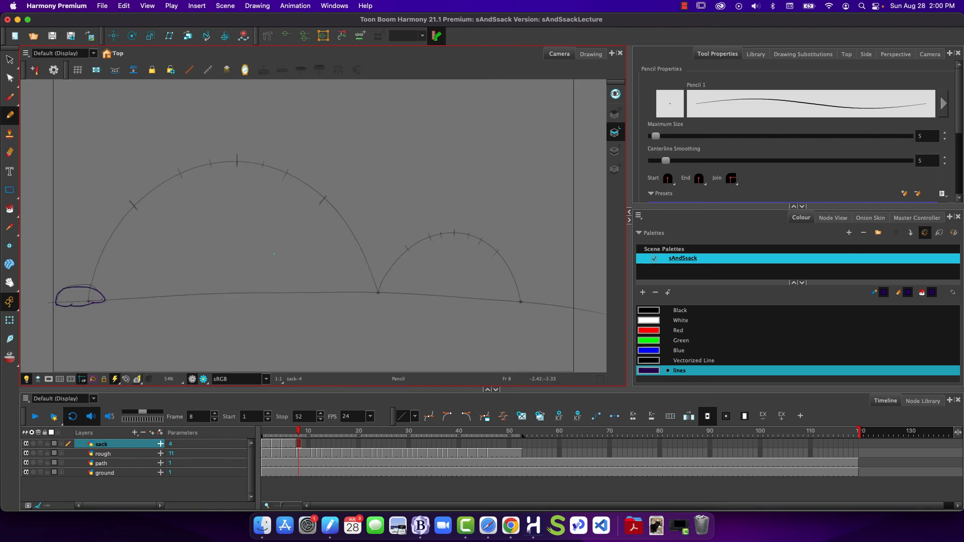
# - Flip back and forth through the opening frames up to frame 14 to check the clean sacks against the upcoming rough poses
pyautogui.click(314, 443)
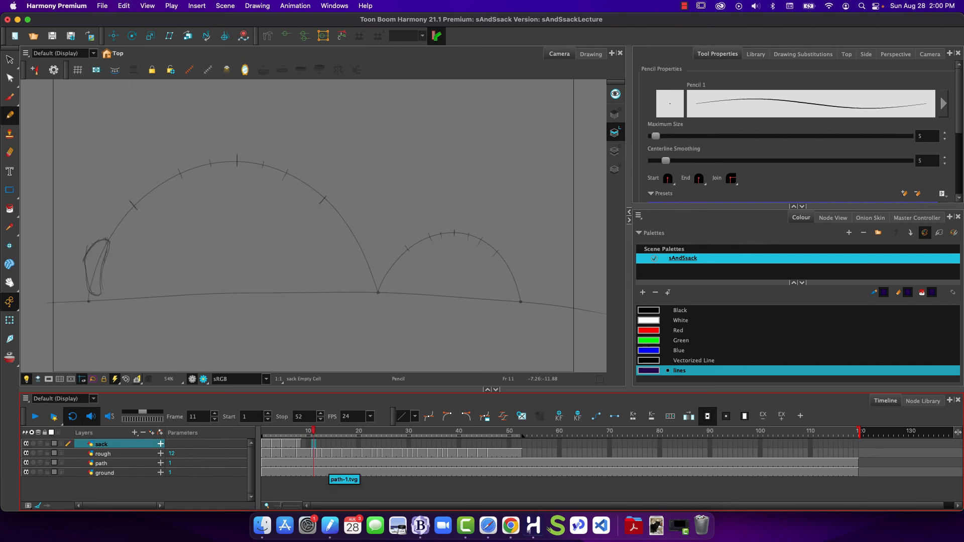
pyautogui.press(',')
pyautogui.press(',')
pyautogui.press(',')
pyautogui.press(',')
pyautogui.press(',')
pyautogui.press(',')
pyautogui.press(',')
pyautogui.press(',')
pyautogui.press(',')
pyautogui.press(',')
pyautogui.press('.')
pyautogui.press('.')
pyautogui.press('.')
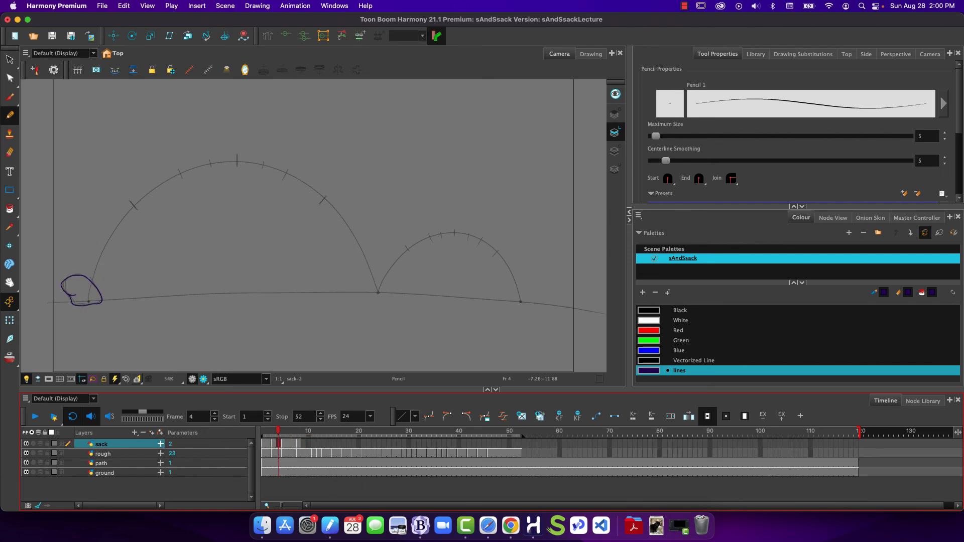
pyautogui.press('.')
pyautogui.press('.')
pyautogui.press('.')
pyautogui.press('.')
pyautogui.press('.')
pyautogui.press(',')
pyautogui.press(',')
pyautogui.press(',')
pyautogui.press(',')
pyautogui.press(',')
pyautogui.press(',')
pyautogui.press('.')
pyautogui.press('.')
pyautogui.press('.')
pyautogui.press('.')
pyautogui.press('.')
pyautogui.press('.')
pyautogui.press('.')
pyautogui.press('.')
pyautogui.press('.')
pyautogui.press('.')
pyautogui.press('.')
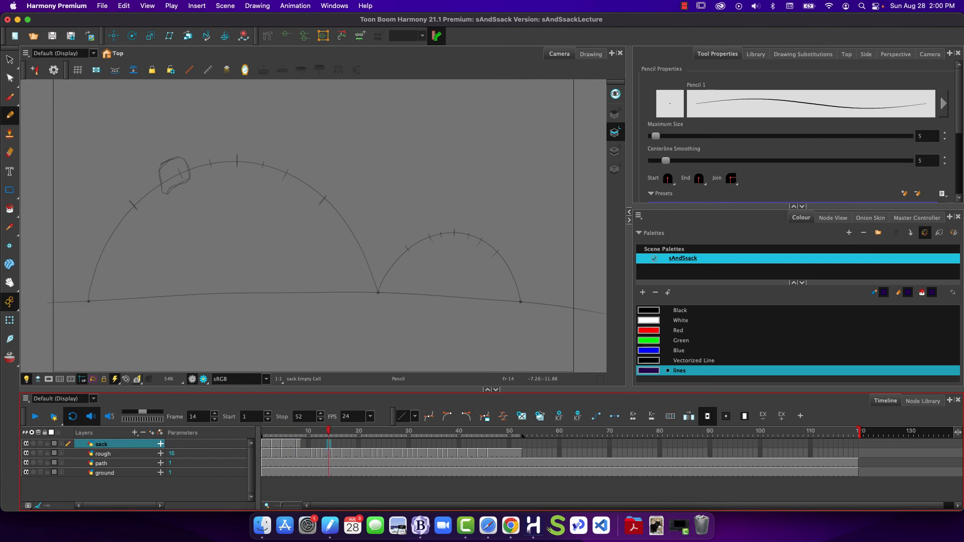
# - Play the hop animation to review its motion, and return the playhead to frame 1
pyautogui.press('Return')
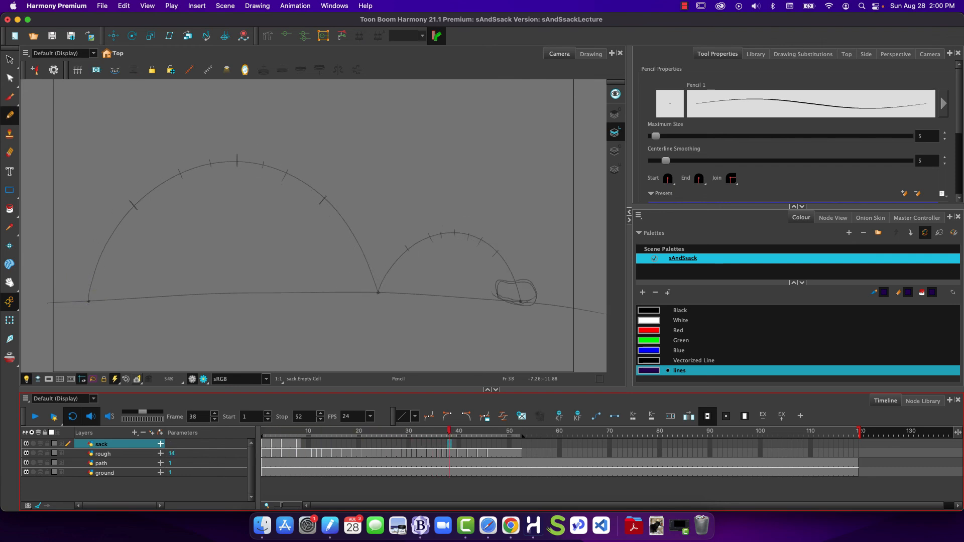
pyautogui.press('.')
pyautogui.press('Return')
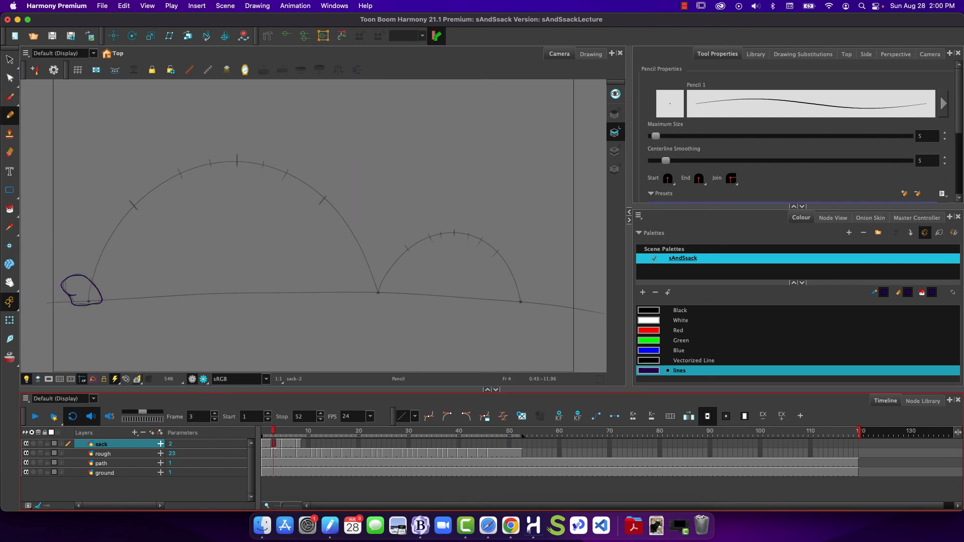
pyautogui.moveTo(273, 432)
pyautogui.mouseDown()
pyautogui.moveTo(491, 432)
pyautogui.moveTo(263, 431)
pyautogui.mouseUp()
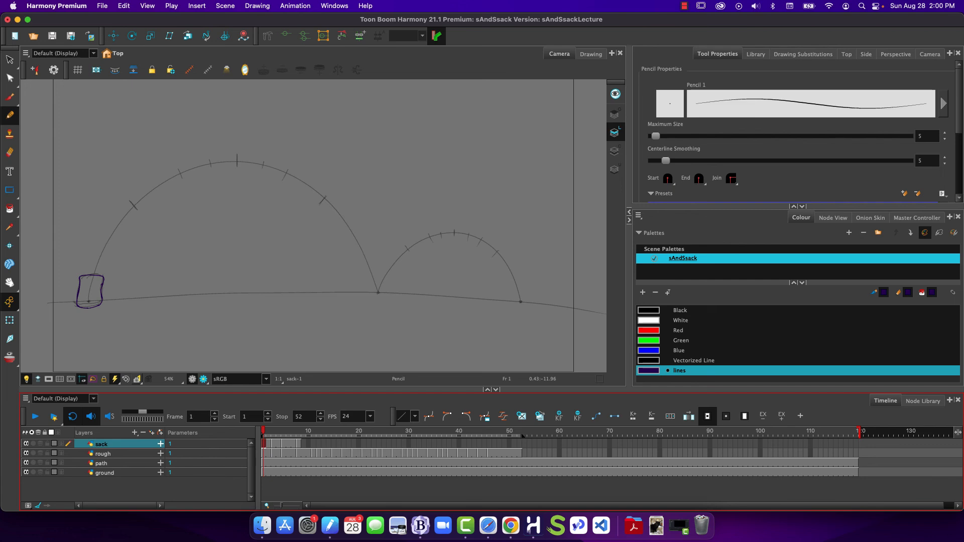
# - Add a Colour-Card layer as a white background below the drawing layers, and hide the path layer
pyautogui.press('Escape')
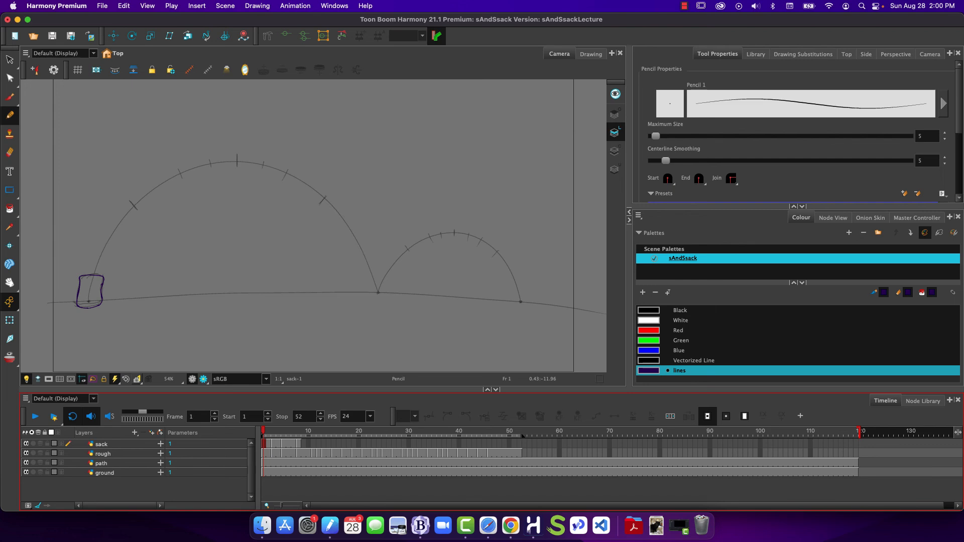
pyautogui.click(134, 433)
pyautogui.click(161, 431)
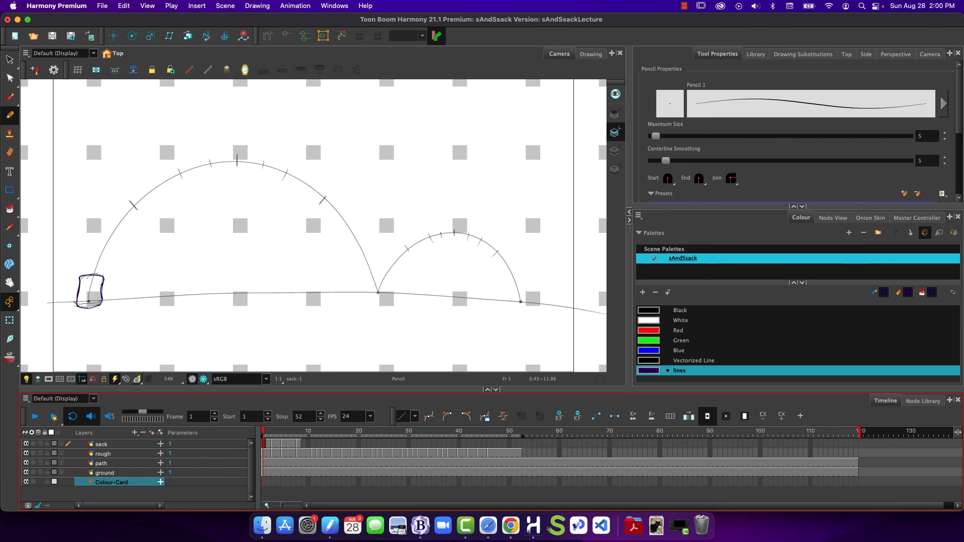
pyautogui.click(26, 462)
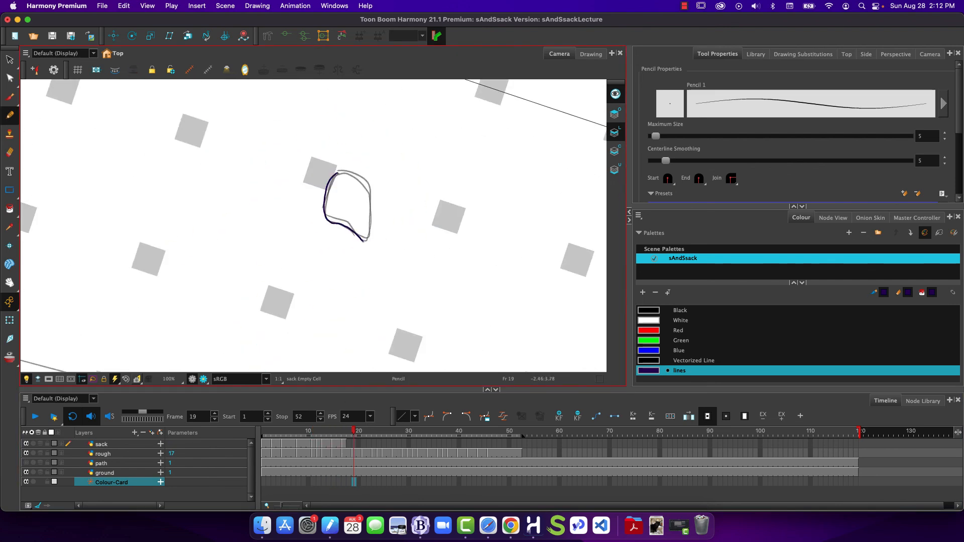
# - Trace the rough sacks at frames 19, 21 and 23 of the sack layer in the lines colour
pyautogui.moveTo(337, 174); pyautogui.dragTo(363, 242)
pyautogui.click(364, 444)
pyautogui.moveTo(382, 208)
pyautogui.mouseDown()
pyautogui.moveTo(369, 254)
pyautogui.moveTo(381, 206)
pyautogui.moveTo(395, 231)
pyautogui.mouseUp()
pyautogui.click(374, 444)
pyautogui.moveTo(390, 188); pyautogui.dragTo(386, 232)
# - Trace the rough sack at frame 25 of the sack layer in the lines colour
pyautogui.click(380, 448)
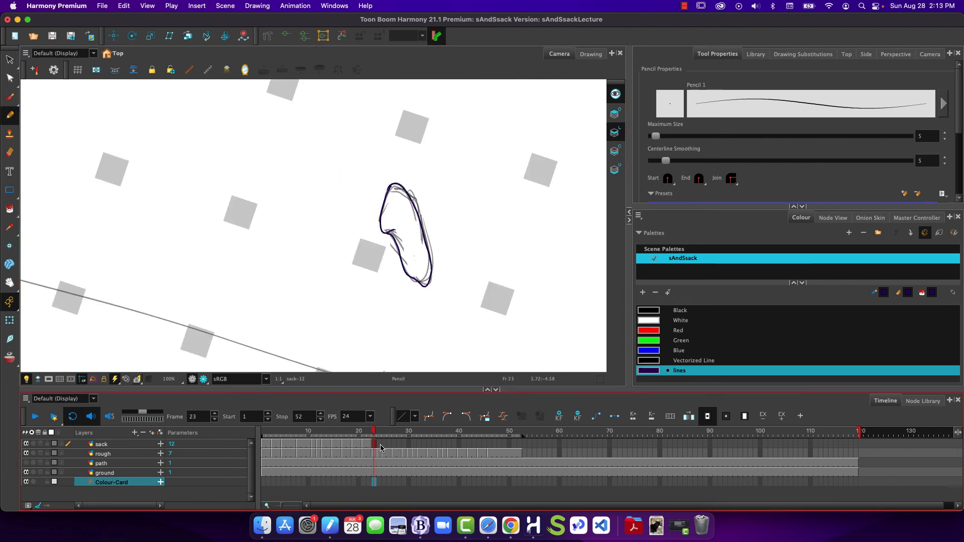
pyautogui.moveTo(338, 131)
pyautogui.mouseDown()
pyautogui.moveTo(390, 231)
pyautogui.moveTo(392, 220)
pyautogui.mouseUp()
pyautogui.click(383, 444)
pyautogui.moveTo(255, 131); pyautogui.dragTo(266, 236)
pyautogui.moveTo(260, 151); pyautogui.dragTo(265, 234)
# - Trace the rough sack at frame 27 of the sack layer in the lines colour and advance to frame 30
pyautogui.click(393, 444)
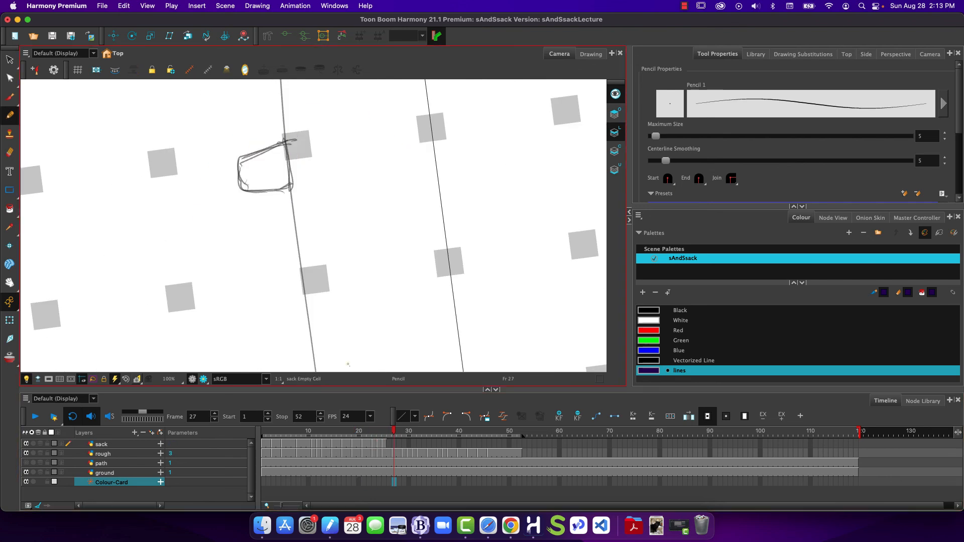
pyautogui.moveTo(370, 168)
pyautogui.mouseDown()
pyautogui.moveTo(358, 220)
pyautogui.moveTo(403, 226)
pyautogui.moveTo(459, 127)
pyautogui.moveTo(429, 177)
pyautogui.mouseUp()
pyautogui.press('.')
pyautogui.press('.')
pyautogui.press('.')
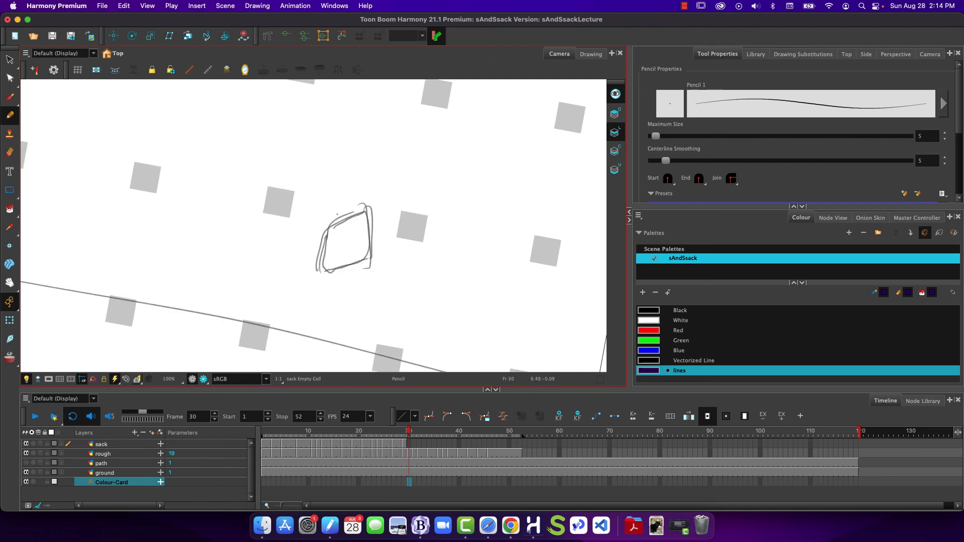
# - Trace the rough sacks at frames 30 and 32 of the sack layer in the lines colour
pyautogui.moveTo(344, 180); pyautogui.dragTo(353, 253)
pyautogui.moveTo(344, 179); pyautogui.dragTo(356, 253)
pyautogui.press('.')
pyautogui.moveTo(357, 197); pyautogui.dragTo(351, 262)
pyautogui.click(419, 437)
pyautogui.moveTo(358, 200)
pyautogui.mouseDown()
pyautogui.moveTo(396, 253)
pyautogui.moveTo(371, 259)
pyautogui.mouseUp()
pyautogui.moveTo(379, 209)
pyautogui.mouseDown()
pyautogui.moveTo(421, 209)
pyautogui.moveTo(373, 259)
pyautogui.mouseUp()
pyautogui.press('.')
# - Trace the rough sacks from frame 34 to frame 38 of the sack layer and advance to frame 40
pyautogui.moveTo(402, 221); pyautogui.dragTo(443, 221)
pyautogui.press('.')
pyautogui.moveTo(393, 255); pyautogui.dragTo(433, 210)
pyautogui.moveTo(429, 163)
pyautogui.mouseDown()
pyautogui.moveTo(474, 228)
pyautogui.moveTo(459, 250)
pyautogui.moveTo(457, 239)
pyautogui.mouseUp()
pyautogui.press('.')
pyautogui.press('.')
pyautogui.moveTo(494, 282)
pyautogui.mouseDown()
pyautogui.moveTo(294, 201)
pyautogui.moveTo(366, 221)
pyautogui.mouseUp()
pyautogui.press('.')
pyautogui.press('.')
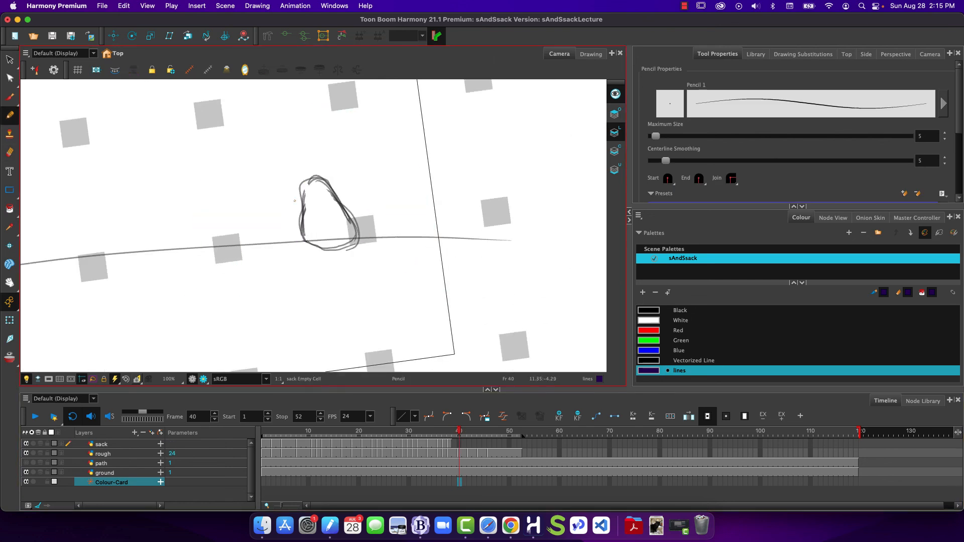
# - Trace the rough landing sacks at frames 40, 42 and 44 of the sack layer in the lines colour
pyautogui.moveTo(302, 220); pyautogui.dragTo(358, 234)
pyautogui.moveTo(302, 220); pyautogui.dragTo(357, 234)
pyautogui.press('.')
pyautogui.press('.')
pyautogui.moveTo(302, 201)
pyautogui.mouseDown()
pyautogui.moveTo(307, 245)
pyautogui.moveTo(358, 244)
pyautogui.moveTo(358, 234)
pyautogui.mouseUp()
pyautogui.press('.')
pyautogui.press('.')
pyautogui.moveTo(298, 202)
pyautogui.mouseDown()
pyautogui.moveTo(339, 195)
pyautogui.moveTo(358, 233)
pyautogui.mouseUp()
pyautogui.press('.')
pyautogui.press('.')
# - Trace the remaining rough sacks up to the final resting pose at frame 52 of the sack layer
pyautogui.moveTo(301, 199)
pyautogui.mouseDown()
pyautogui.moveTo(306, 243)
pyautogui.moveTo(358, 242)
pyautogui.mouseUp()
pyautogui.moveTo(231, 185); pyautogui.dragTo(234, 273)
pyautogui.moveTo(325, 239); pyautogui.dragTo(351, 197)
pyautogui.hotkey('shift', 'm')
pyautogui.click(519, 444)
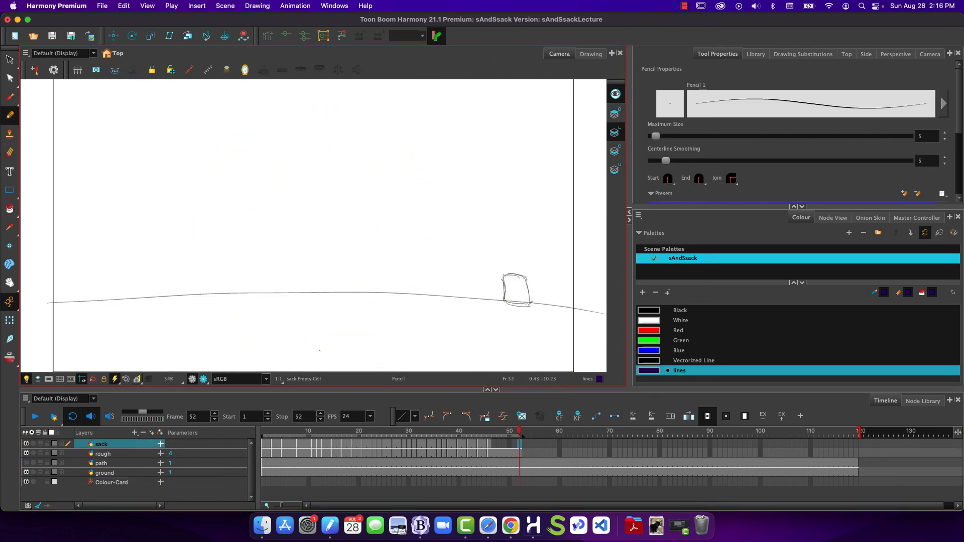
pyautogui.moveTo(504, 276); pyautogui.dragTo(530, 305)
# - Add a colour with a linear gradient from purple to magenta and paint the sack at frame 52 with it
pyautogui.click(643, 293)
pyautogui.doubleClick(649, 378)
pyautogui.click(405, 254)
pyautogui.click(538, 150)
pyautogui.click(348, 110)
pyautogui.hotkey('alt', 'i')
pyautogui.click(517, 291)
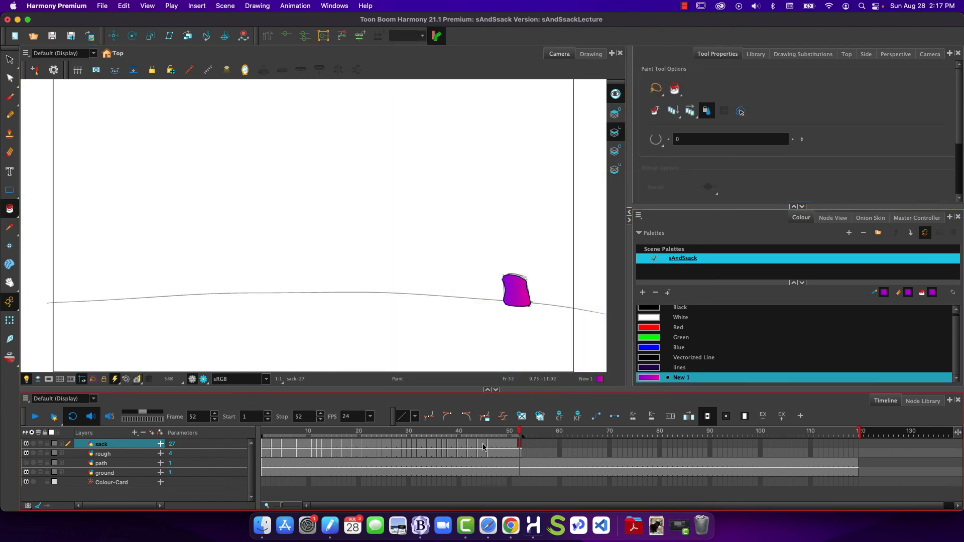
# - Set the Paint tool's gap closing to 2 and fill the sack drawings from frame 1 with the gradient
pyautogui.hotkey('shift', ',')
pyautogui.click(792, 139)
pyautogui.click(88, 295)
pyautogui.press('.')
pyautogui.press('.')
pyautogui.press('.')
pyautogui.press('.')
pyautogui.press('.')
pyautogui.press('.')
pyautogui.press('.')
# - Fill the squashed and rising sack drawings with the gradient up to the top of the first hop
pyautogui.click(84, 295)
pyautogui.press('.')
pyautogui.press('.')
pyautogui.press('.')
pyautogui.press('.')
pyautogui.press('.')
pyautogui.press('.')
pyautogui.press('.')
pyautogui.press('.')
pyautogui.press('.')
pyautogui.press('.')
pyautogui.click(127, 213)
pyautogui.click(238, 158)
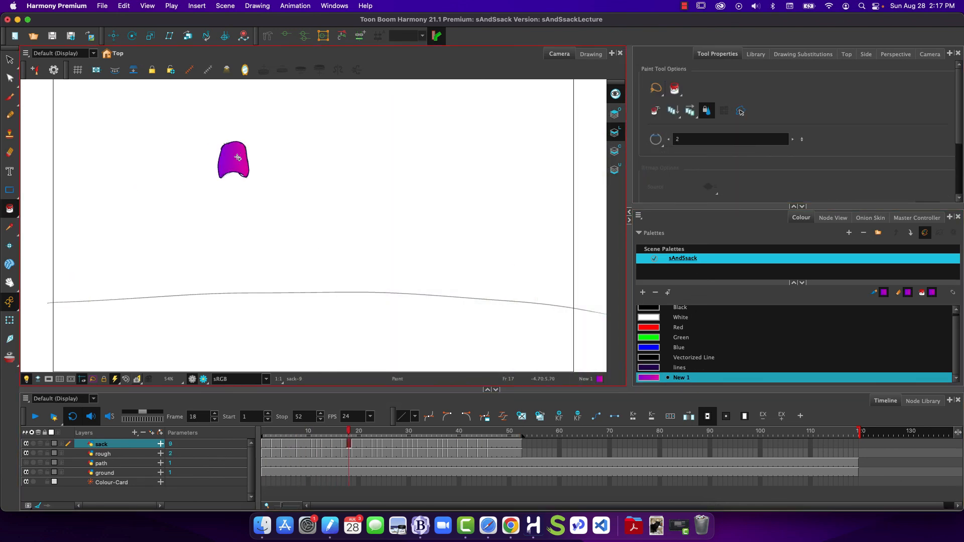
# - Fill the sack drawings falling from the top of the first hop to its landing with the gradient
pyautogui.press('.')
pyautogui.press('.')
pyautogui.press('.')
pyautogui.press('.')
pyautogui.click(330, 208)
pyautogui.press('.')
pyautogui.press('.')
pyautogui.press('.')
pyautogui.press('.')
pyautogui.press('.')
pyautogui.click(371, 275)
# - Fill the sack drawings of the second hop through the final resting pose with the gradient
pyautogui.press('.')
pyautogui.press('.')
pyautogui.press('.')
pyautogui.press('.')
pyautogui.press('.')
pyautogui.press('.')
pyautogui.press('.')
pyautogui.press('.')
pyautogui.press('.')
pyautogui.press('.')
pyautogui.press('.')
pyautogui.click(516, 292)
# - Hide the rough layer and play back the coloured sack animation
pyautogui.click(26, 453)
pyautogui.moveTo(433, 430); pyautogui.dragTo(488, 431)
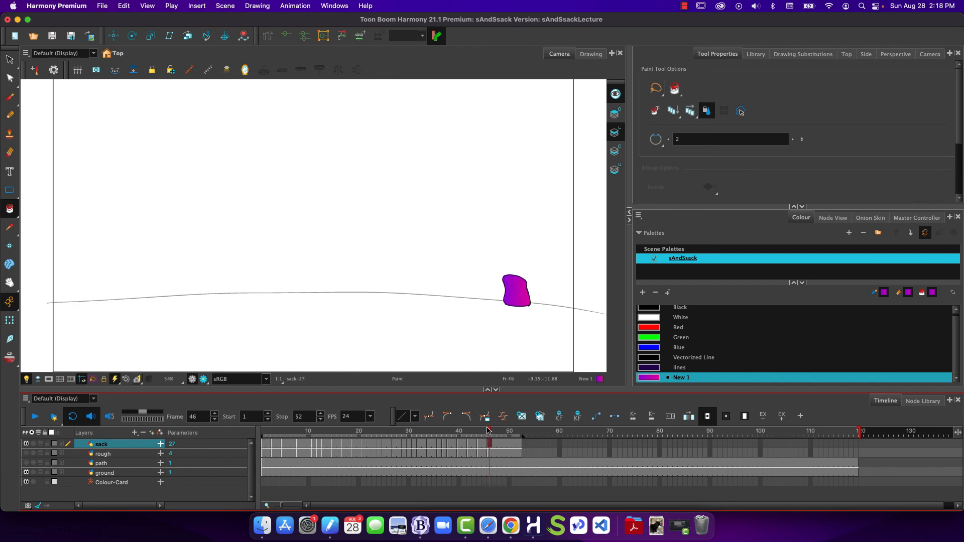
pyautogui.click(35, 416)
pyautogui.click(35, 416)
# - Render the scene from the first frame and preview it, stopping the playback at the end
pyautogui.hotkey('shift', ',')
pyautogui.click(54, 416)
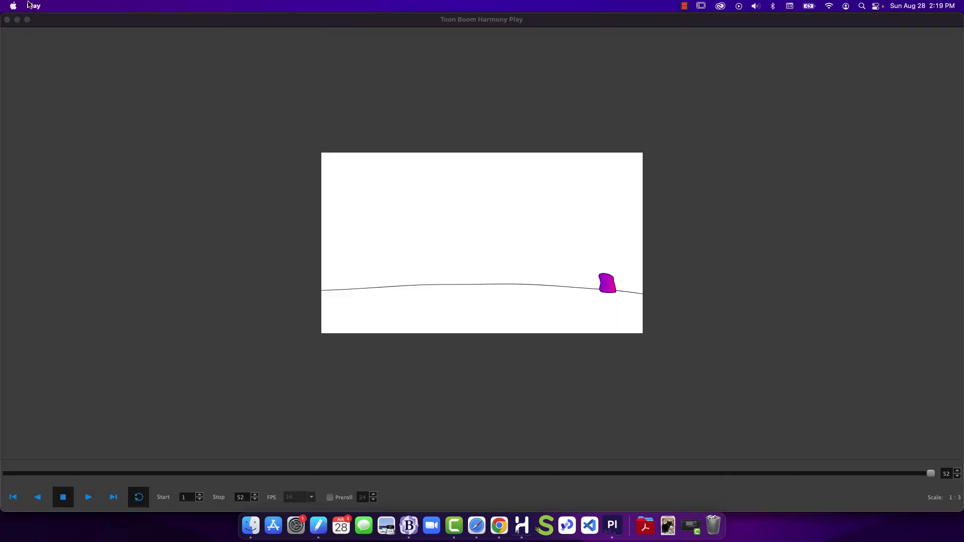
pyautogui.click(64, 497)
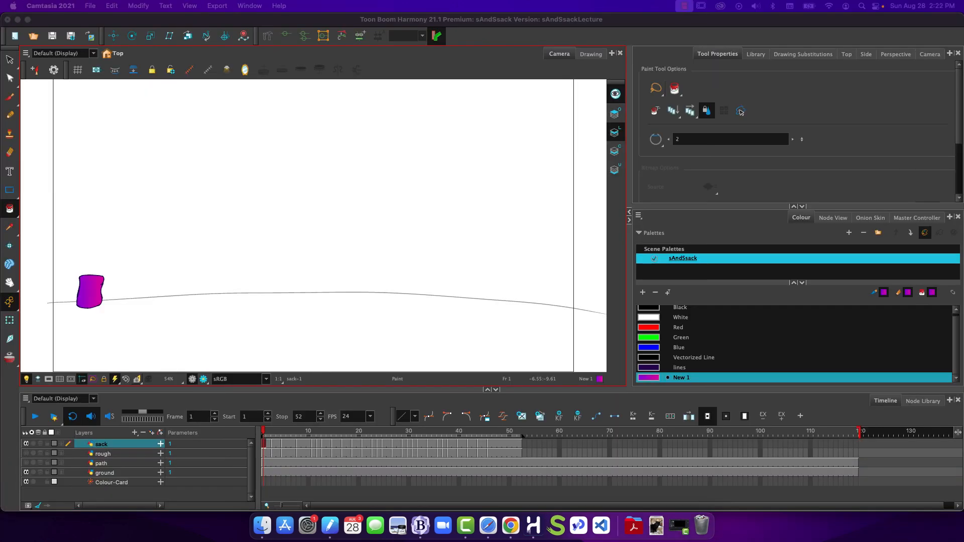
# - Switch the New 1 colour to solid and back to its gradient, trying the single and multiple wheel modes
pyautogui.doubleClick(646, 381)
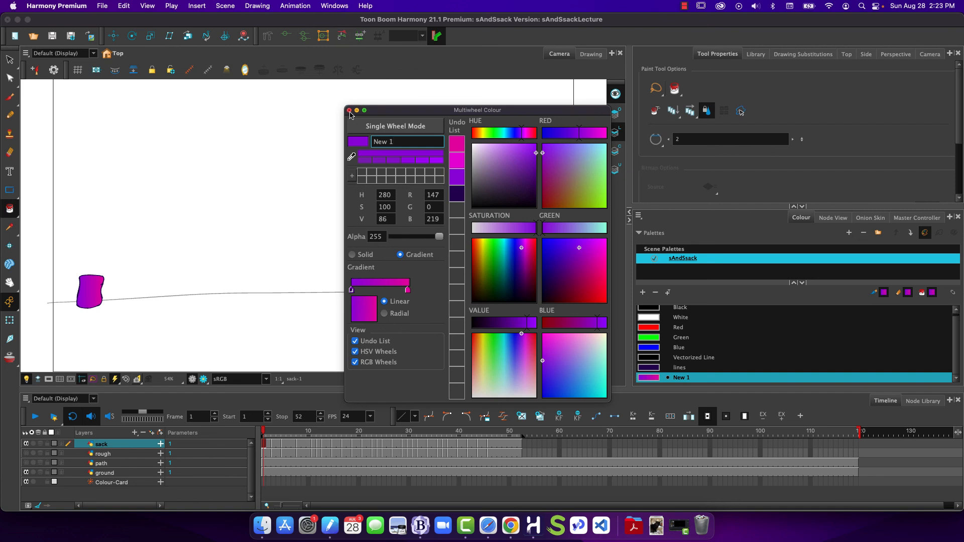
pyautogui.click(382, 127)
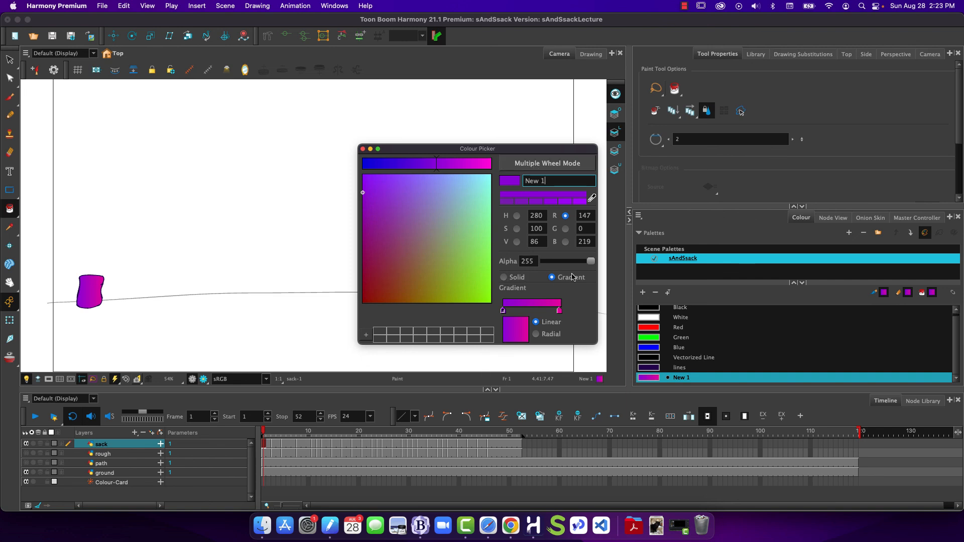
pyautogui.click(504, 279)
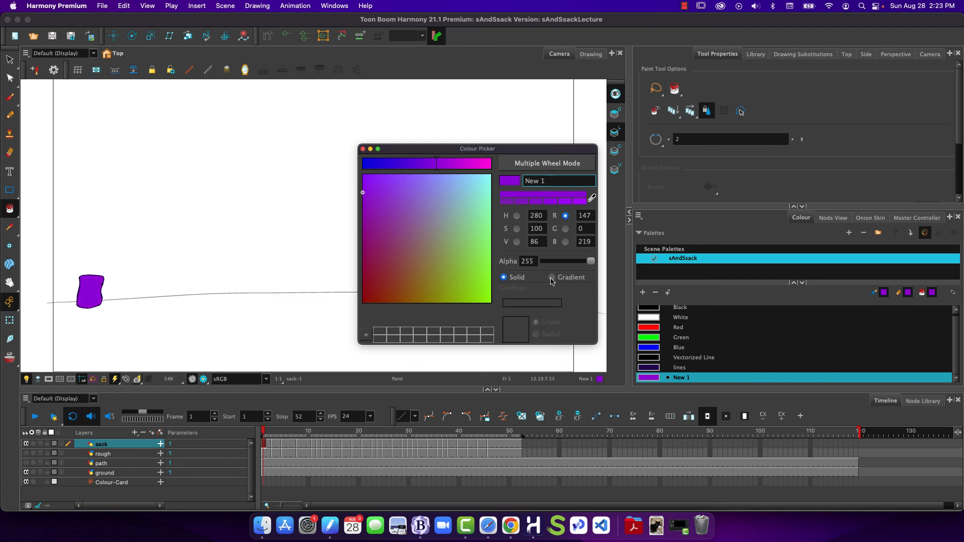
pyautogui.click(552, 279)
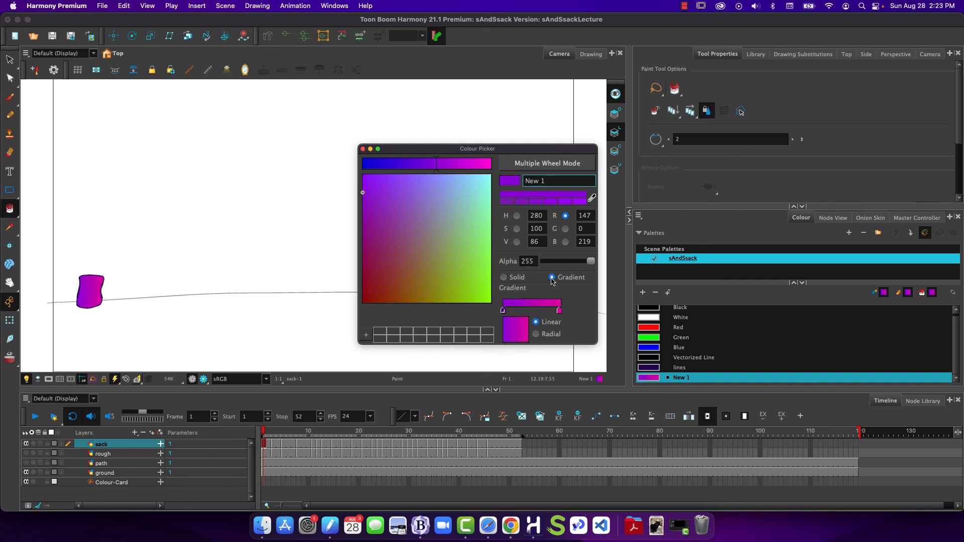
pyautogui.click(521, 168)
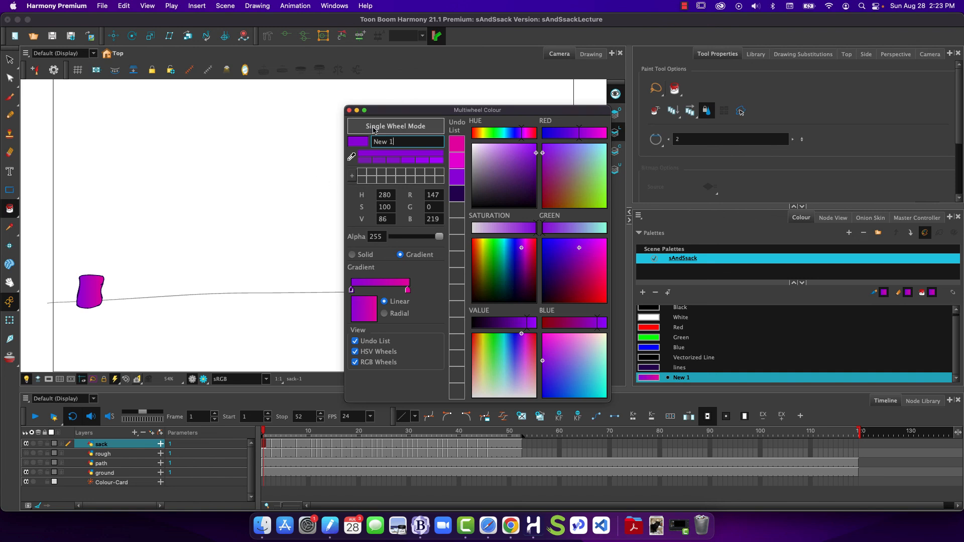
pyautogui.click(348, 110)
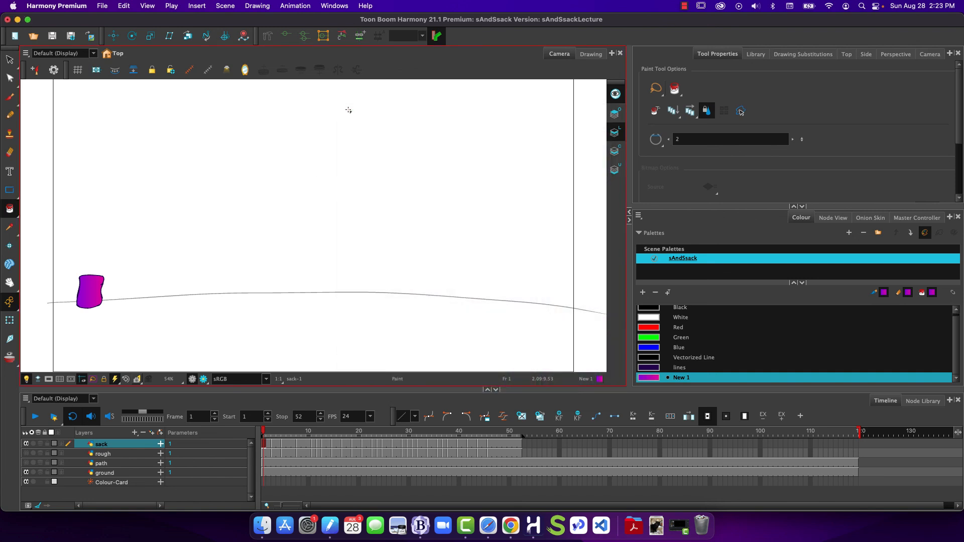
# - Render all the frames again and play the rendered scene in a loop before stopping it
pyautogui.click(53, 417)
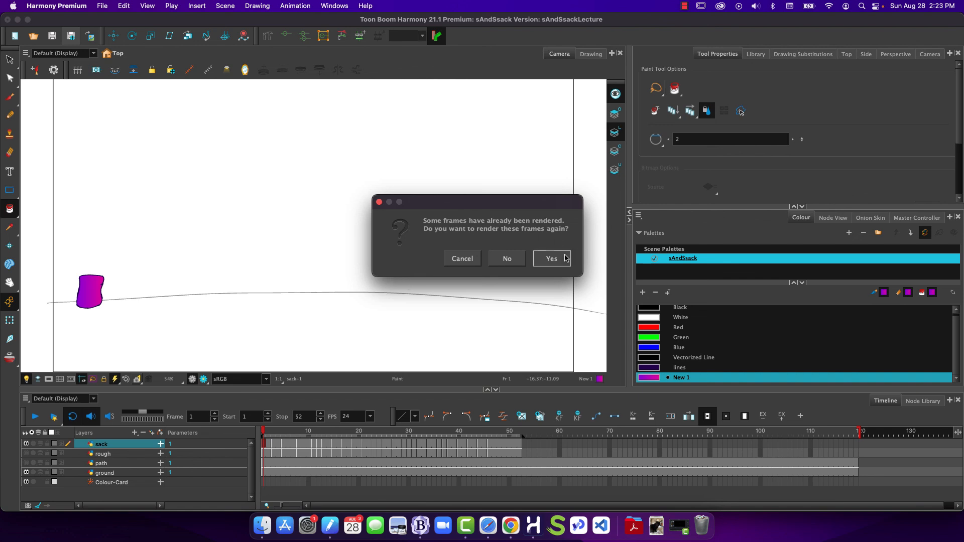
pyautogui.click(554, 259)
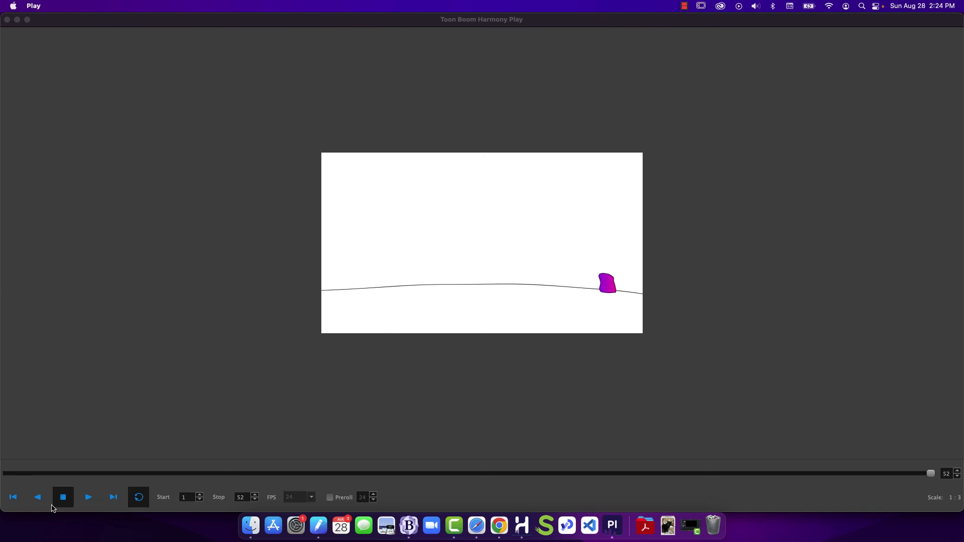
pyautogui.click(136, 502)
pyautogui.click(91, 499)
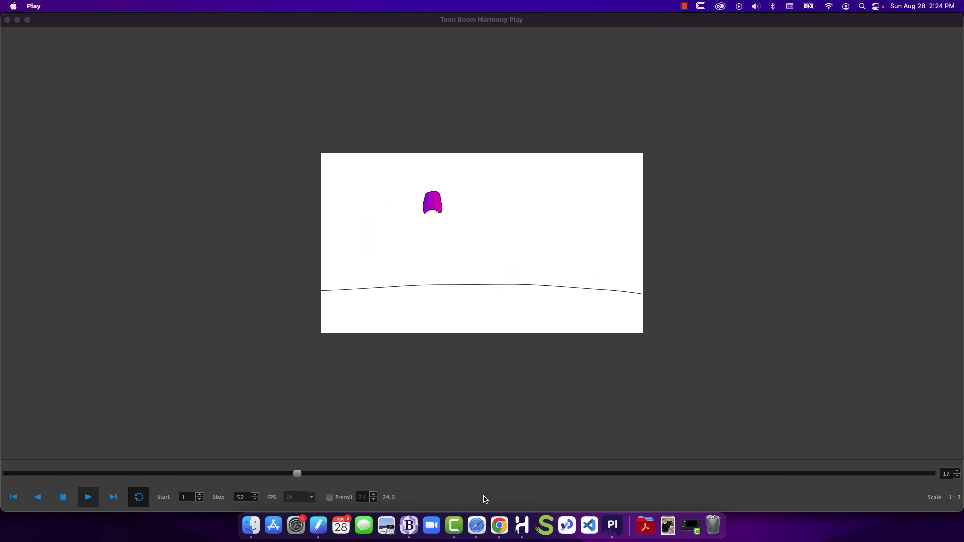
pyautogui.click(63, 499)
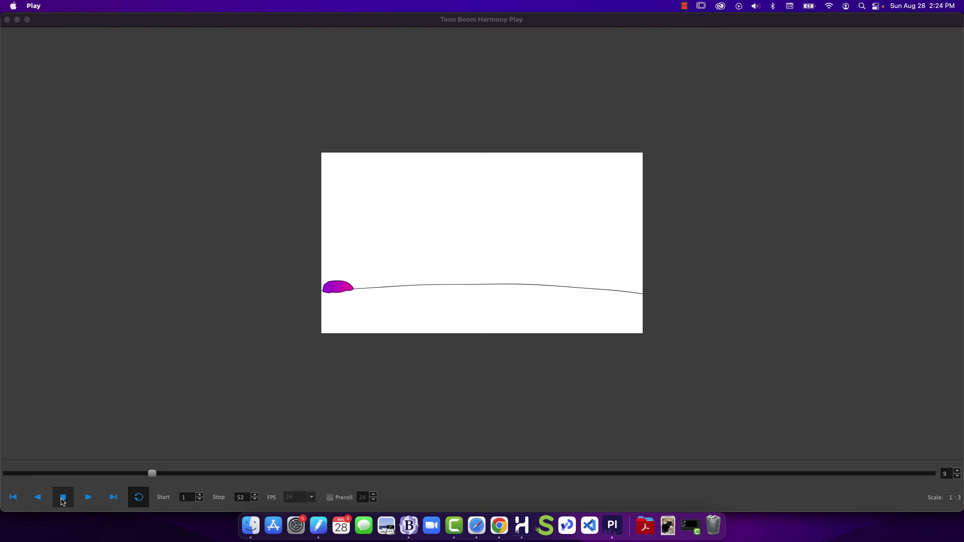
pyautogui.click(131, 169)
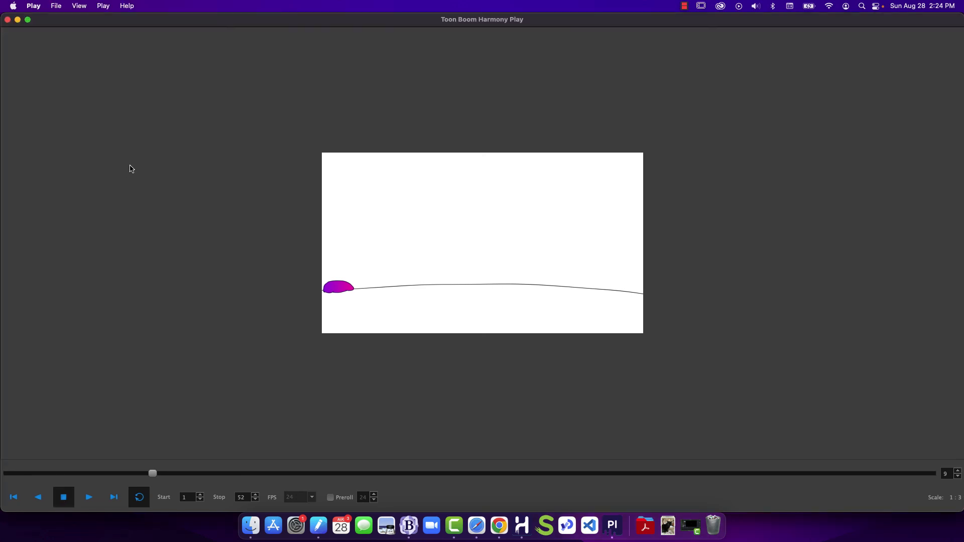
# - Enlarge the rendered preview to 1:1, replay it, reduce it to 1:2, and close the player
pyautogui.click(80, 6)
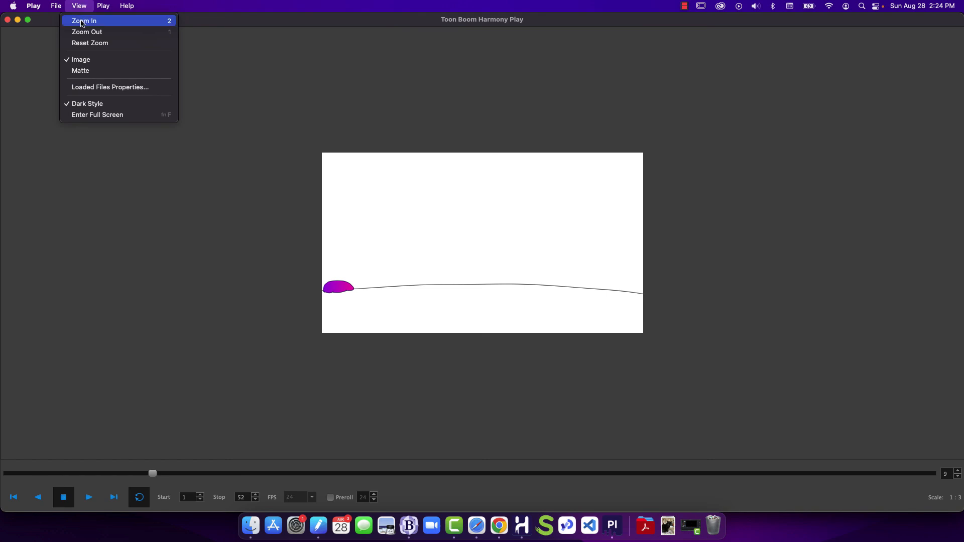
pyautogui.click(82, 20)
pyautogui.click(65, 3)
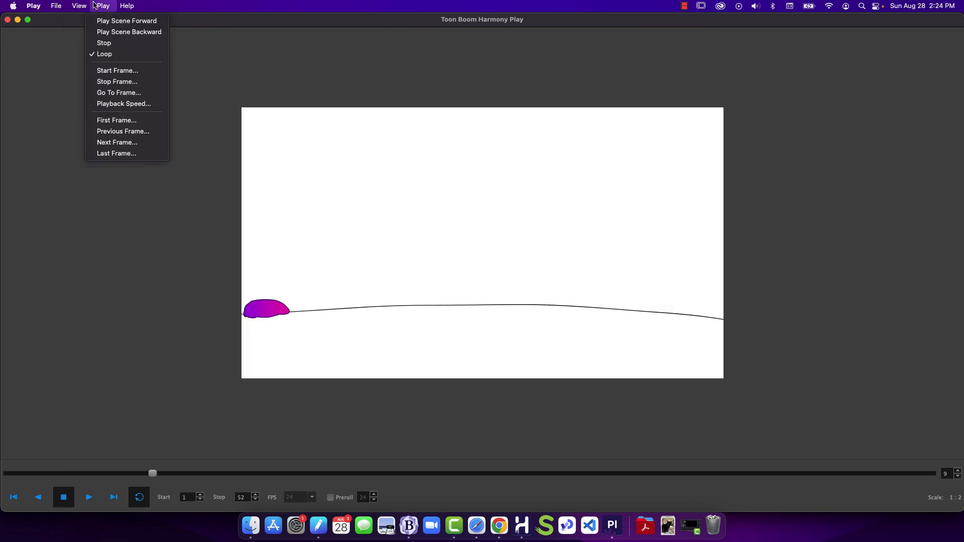
pyautogui.click(82, 21)
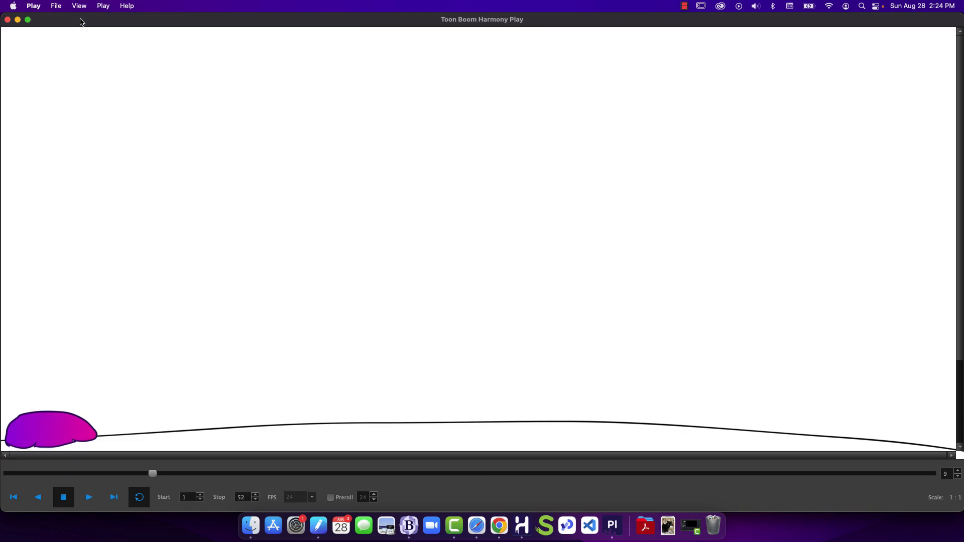
pyautogui.click(89, 497)
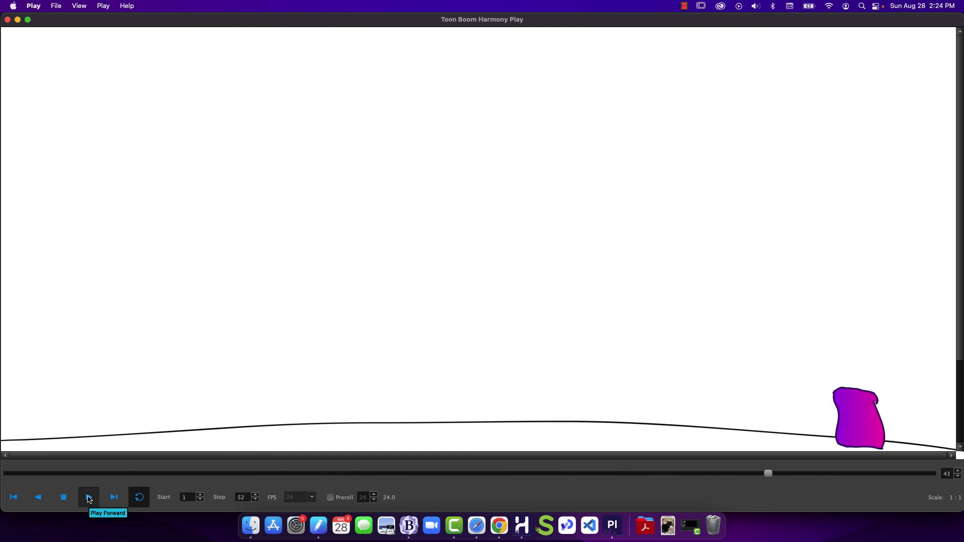
pyautogui.press('1')
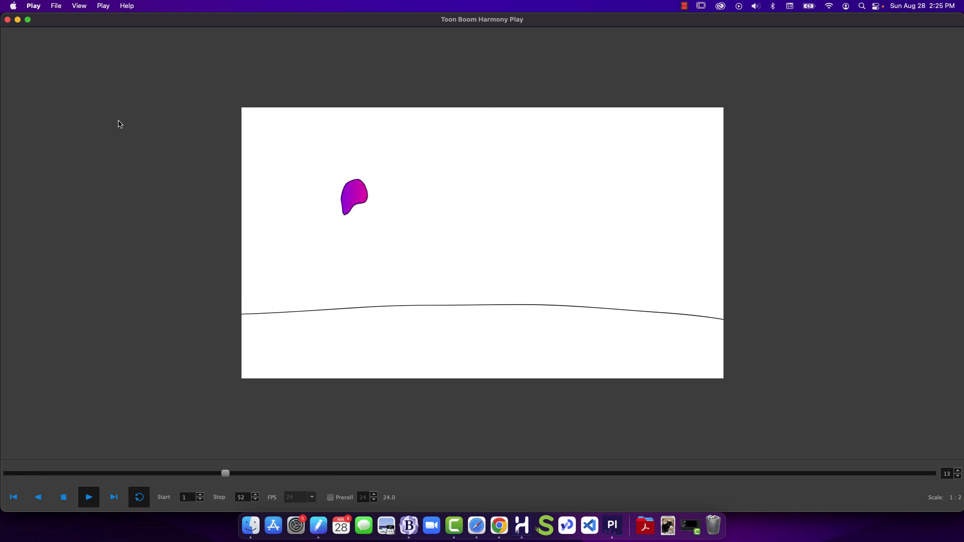
pyautogui.click(64, 497)
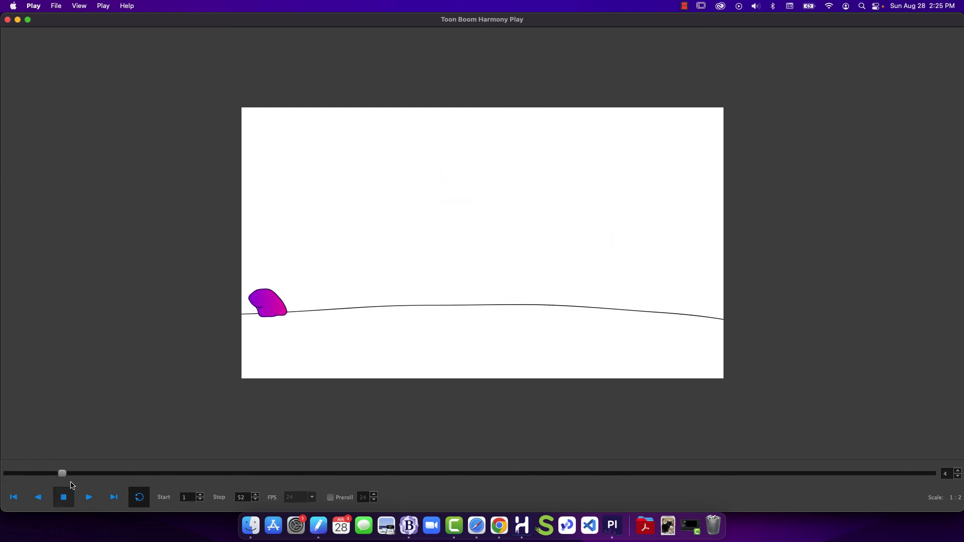
pyautogui.click(8, 20)
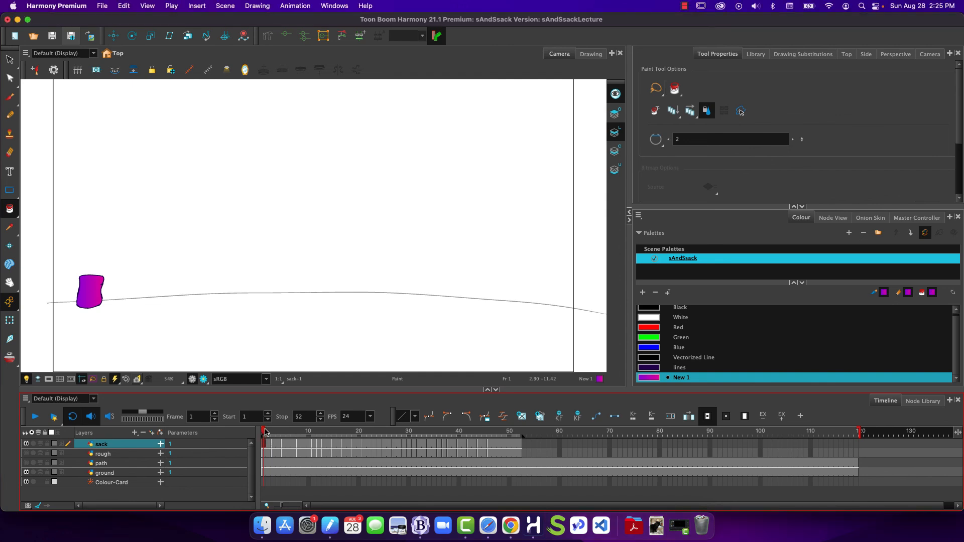
# - Show the path layer with its hop arcs and keep the playhead at frame 1
pyautogui.click(28, 463)
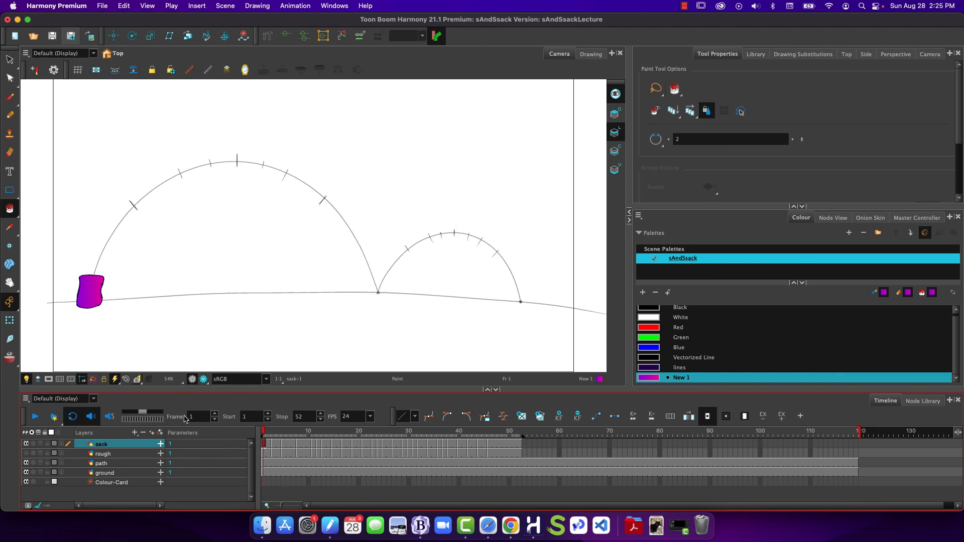
pyautogui.moveTo(263, 433)
pyautogui.mouseDown()
pyautogui.moveTo(494, 441)
pyautogui.moveTo(262, 441)
pyautogui.mouseUp()
pyautogui.moveTo(263, 435); pyautogui.dragTo(240, 432)
pyautogui.moveTo(246, 417)
pyautogui.mouseDown()
pyautogui.moveTo(500, 415)
pyautogui.moveTo(234, 418)
pyautogui.mouseUp()
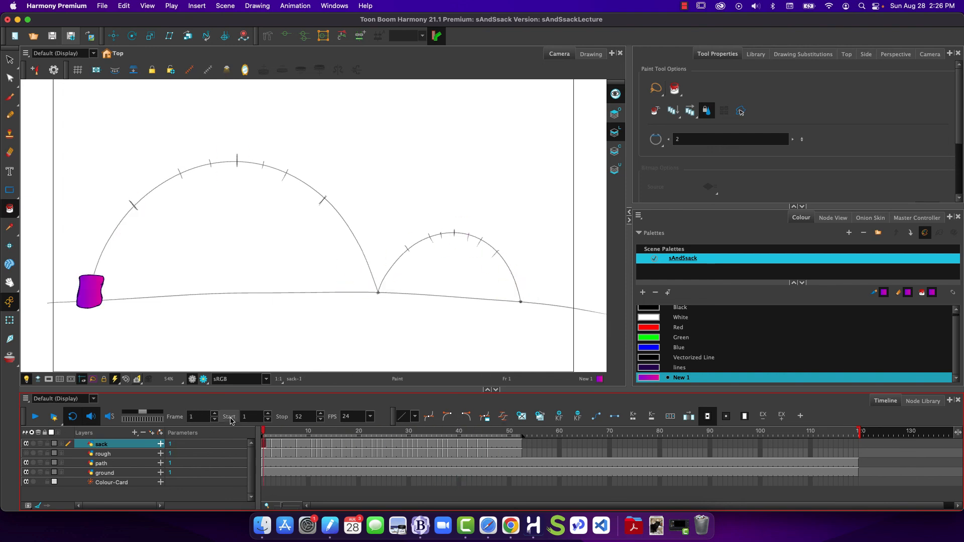